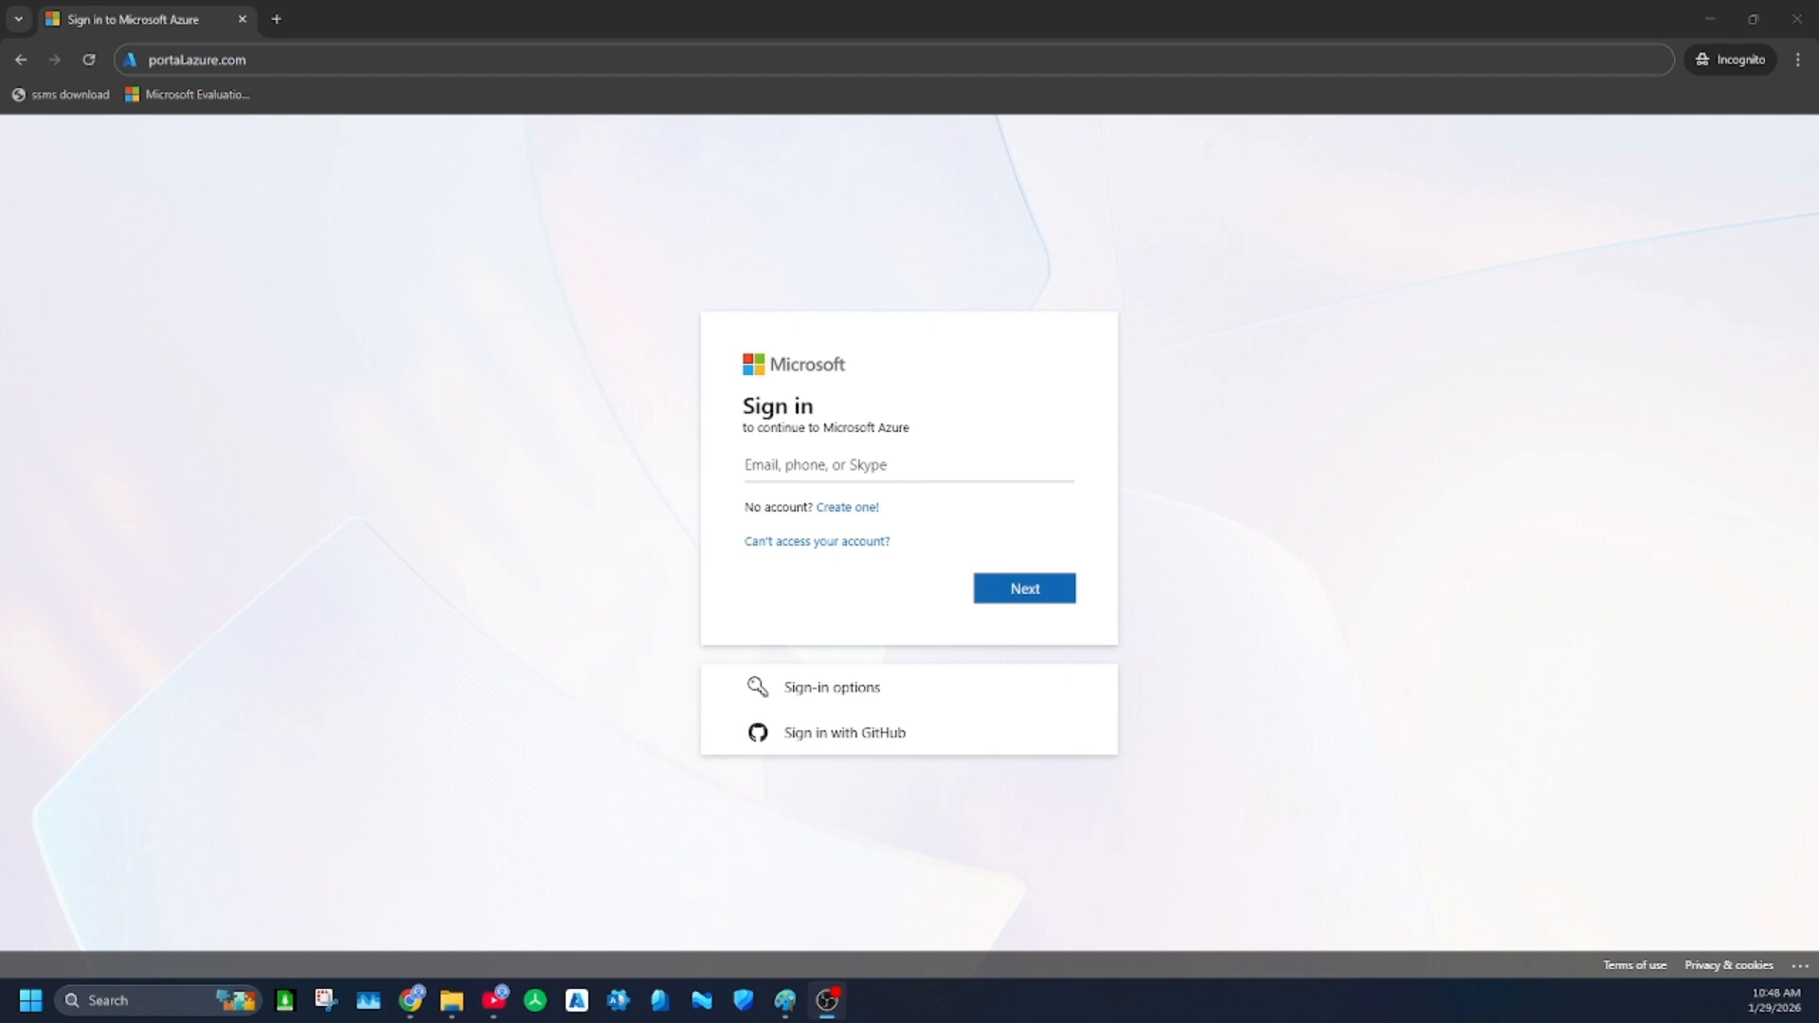
Submit the Intune administrator account's e-mail address on the Azure sign-in page
{"action": "left_click", "coordinate": [864, 469]}
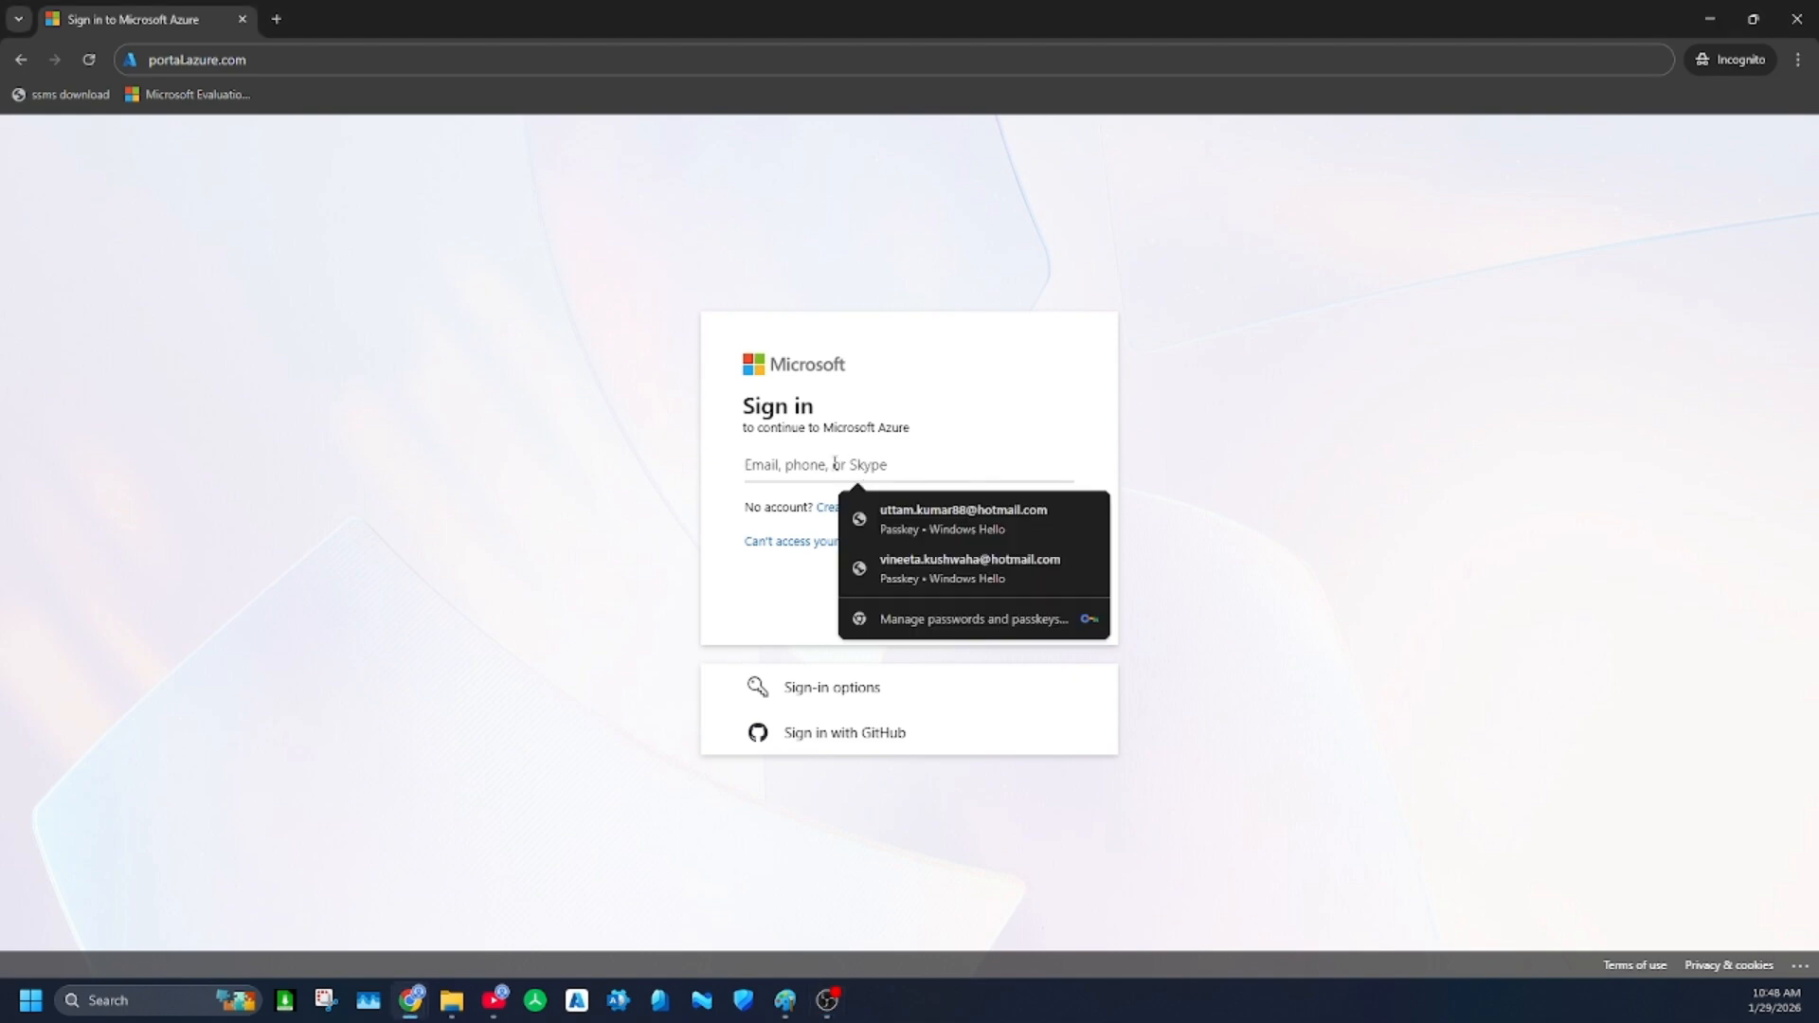
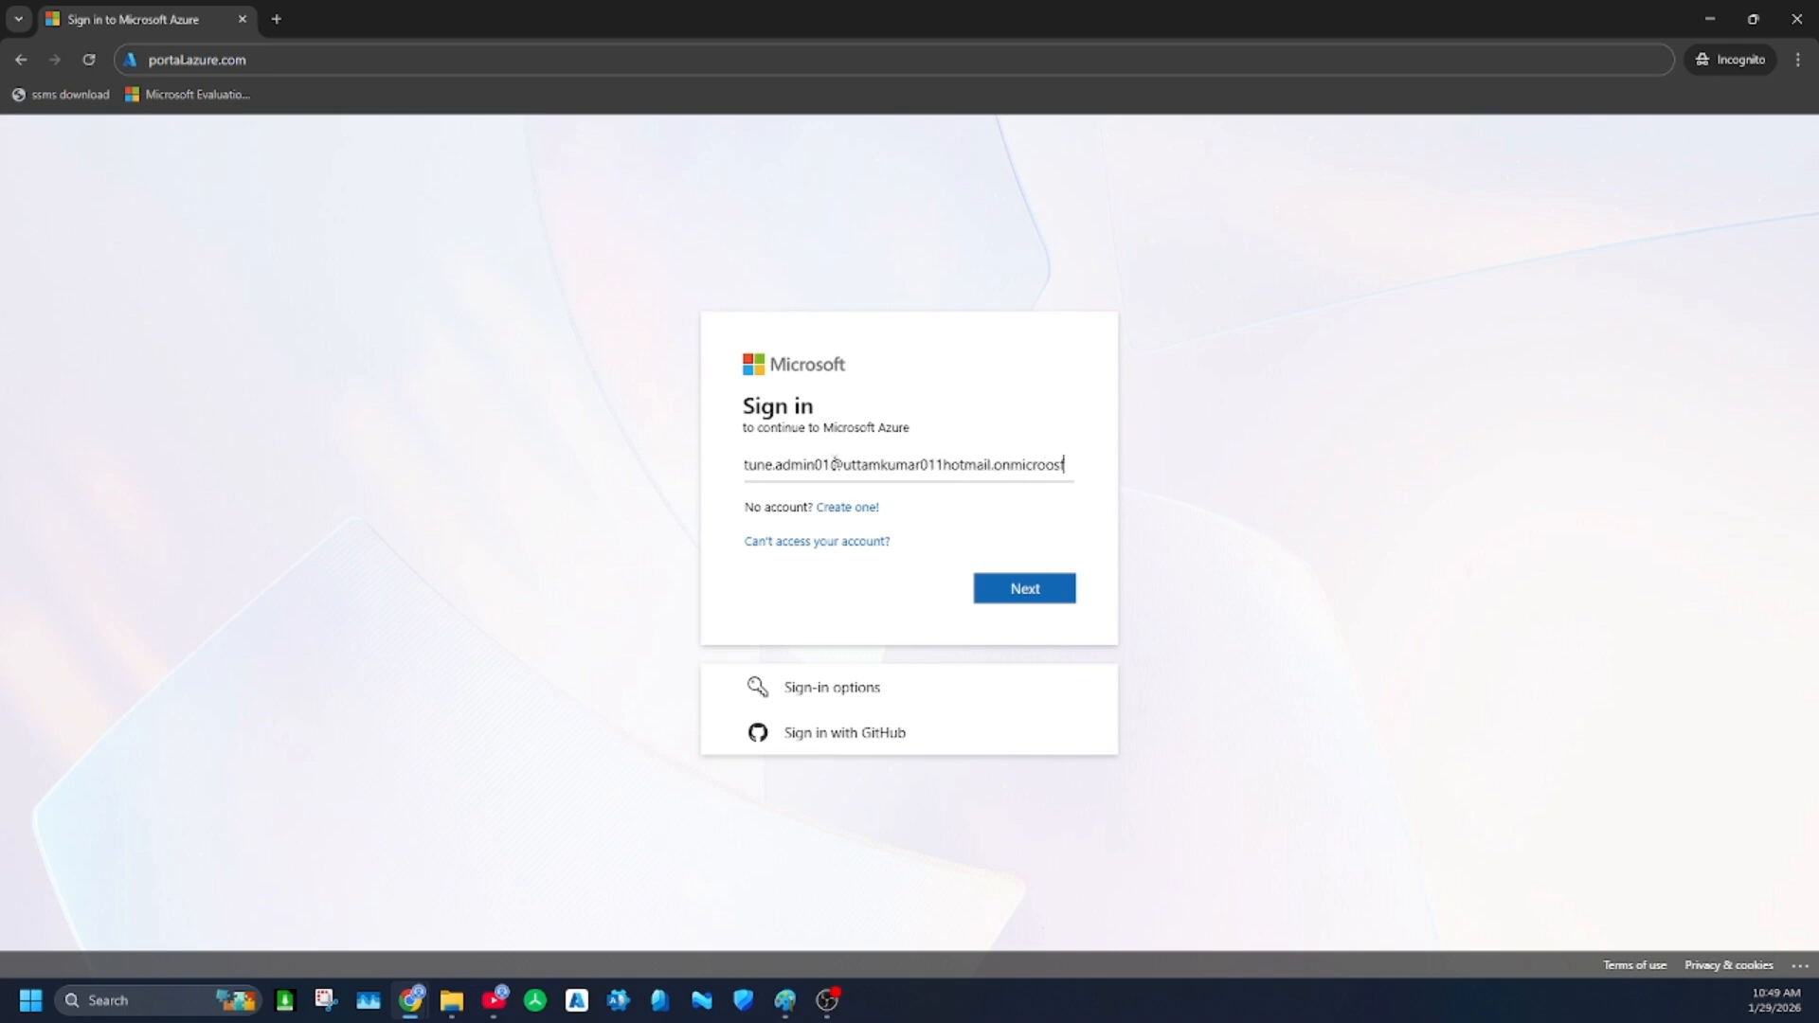
{"action": "key", "text": "Return"}
Enter the account password and submit it to sign in
{"action": "type", "text": "********"}
{"action": "key", "text": "Return"}
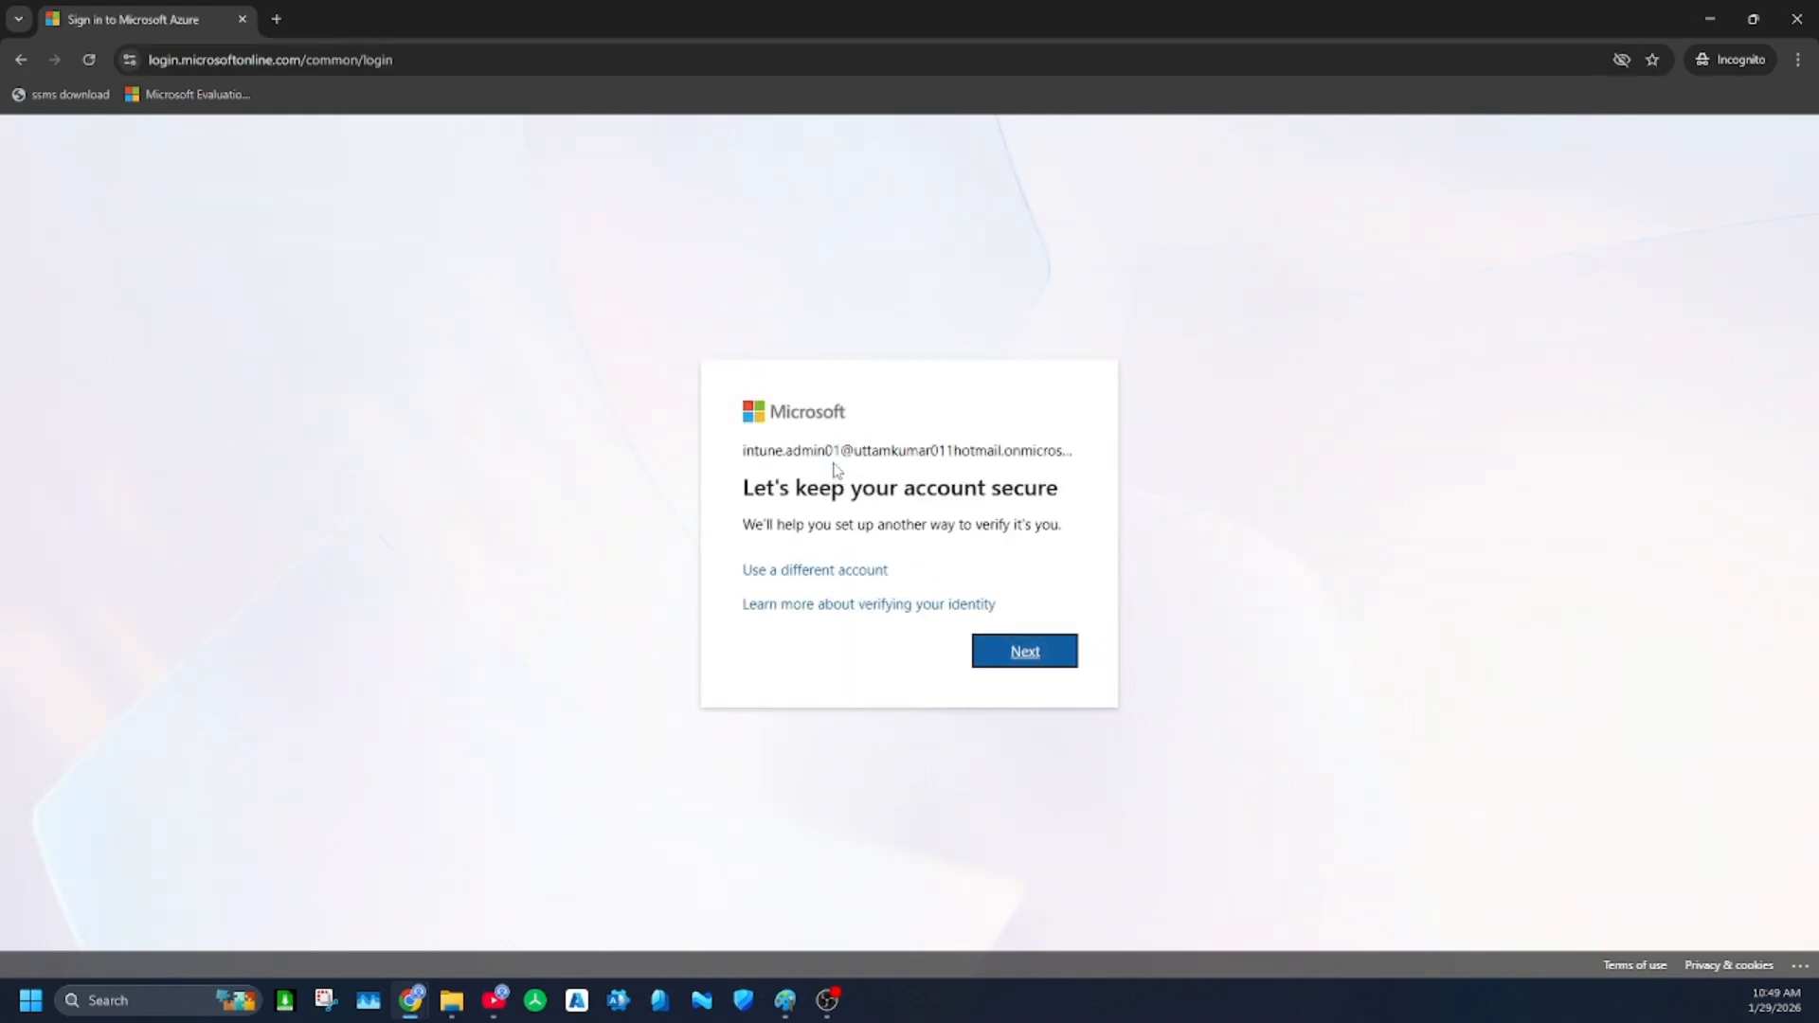
Proceed through the account security setup, declining to stay signed in, and finish the verification method registration
{"action": "left_click", "coordinate": [1028, 664]}
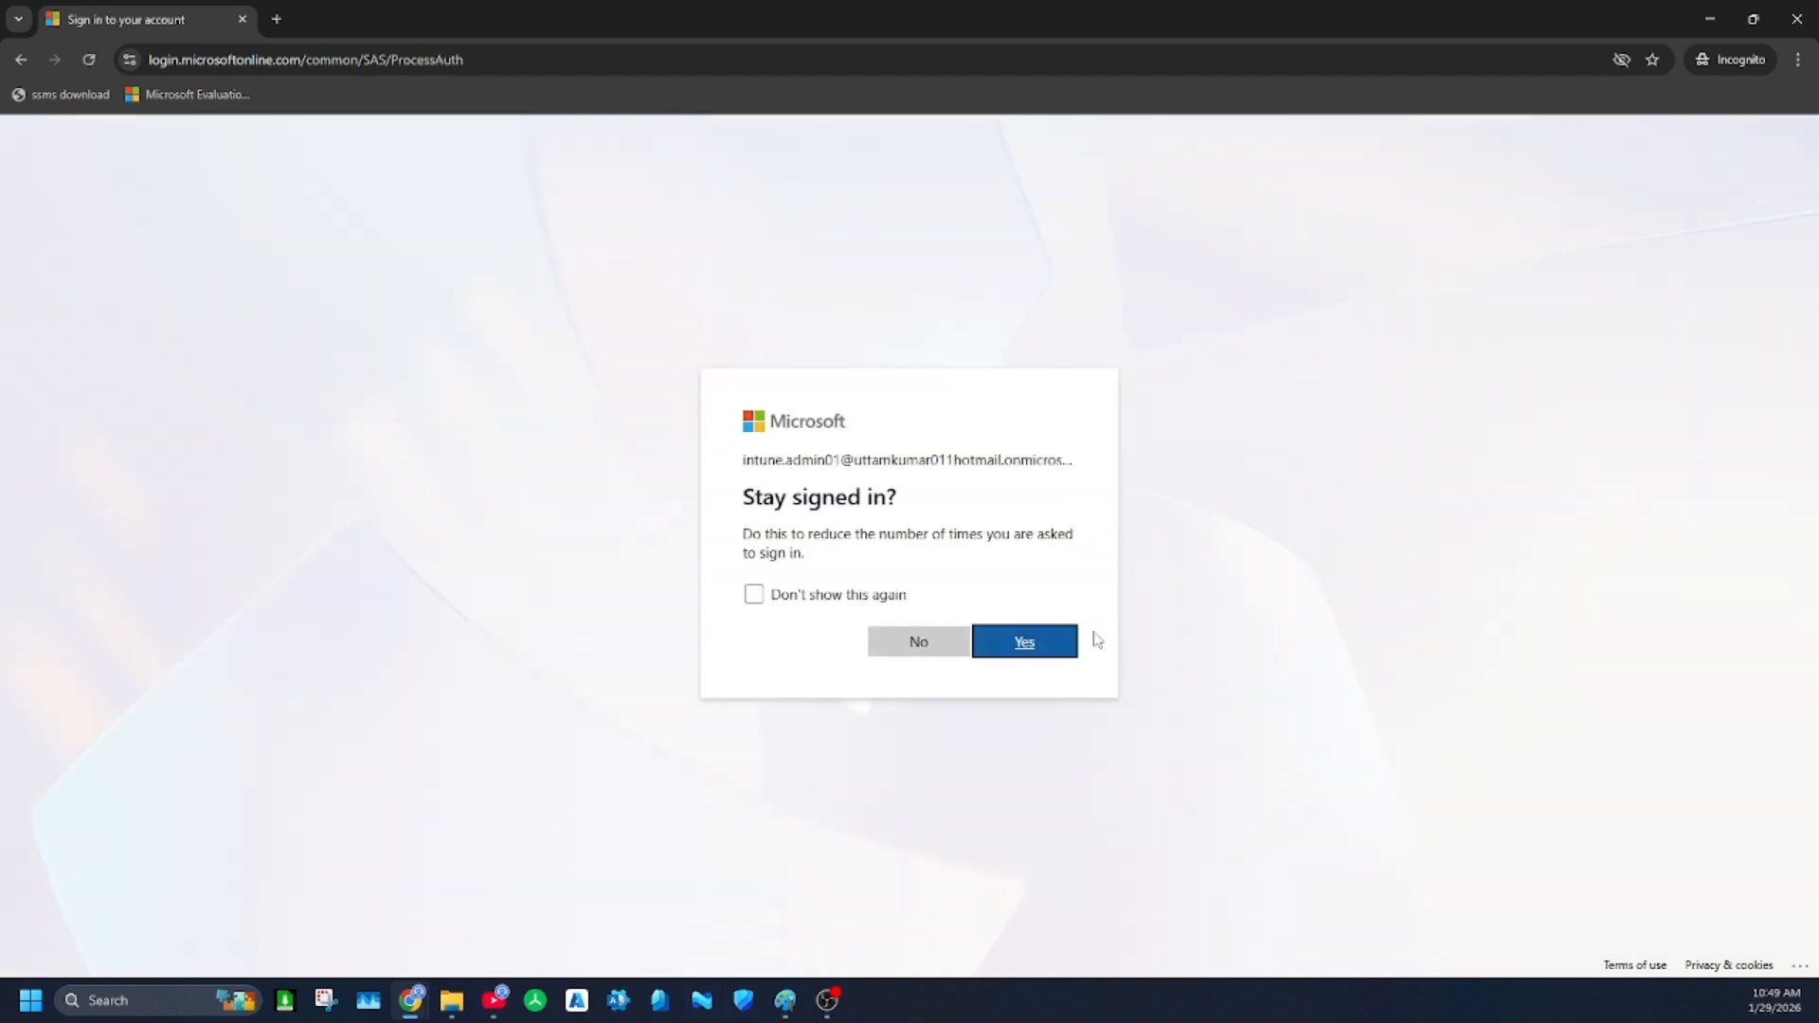
{"action": "left_click", "coordinate": [948, 641]}
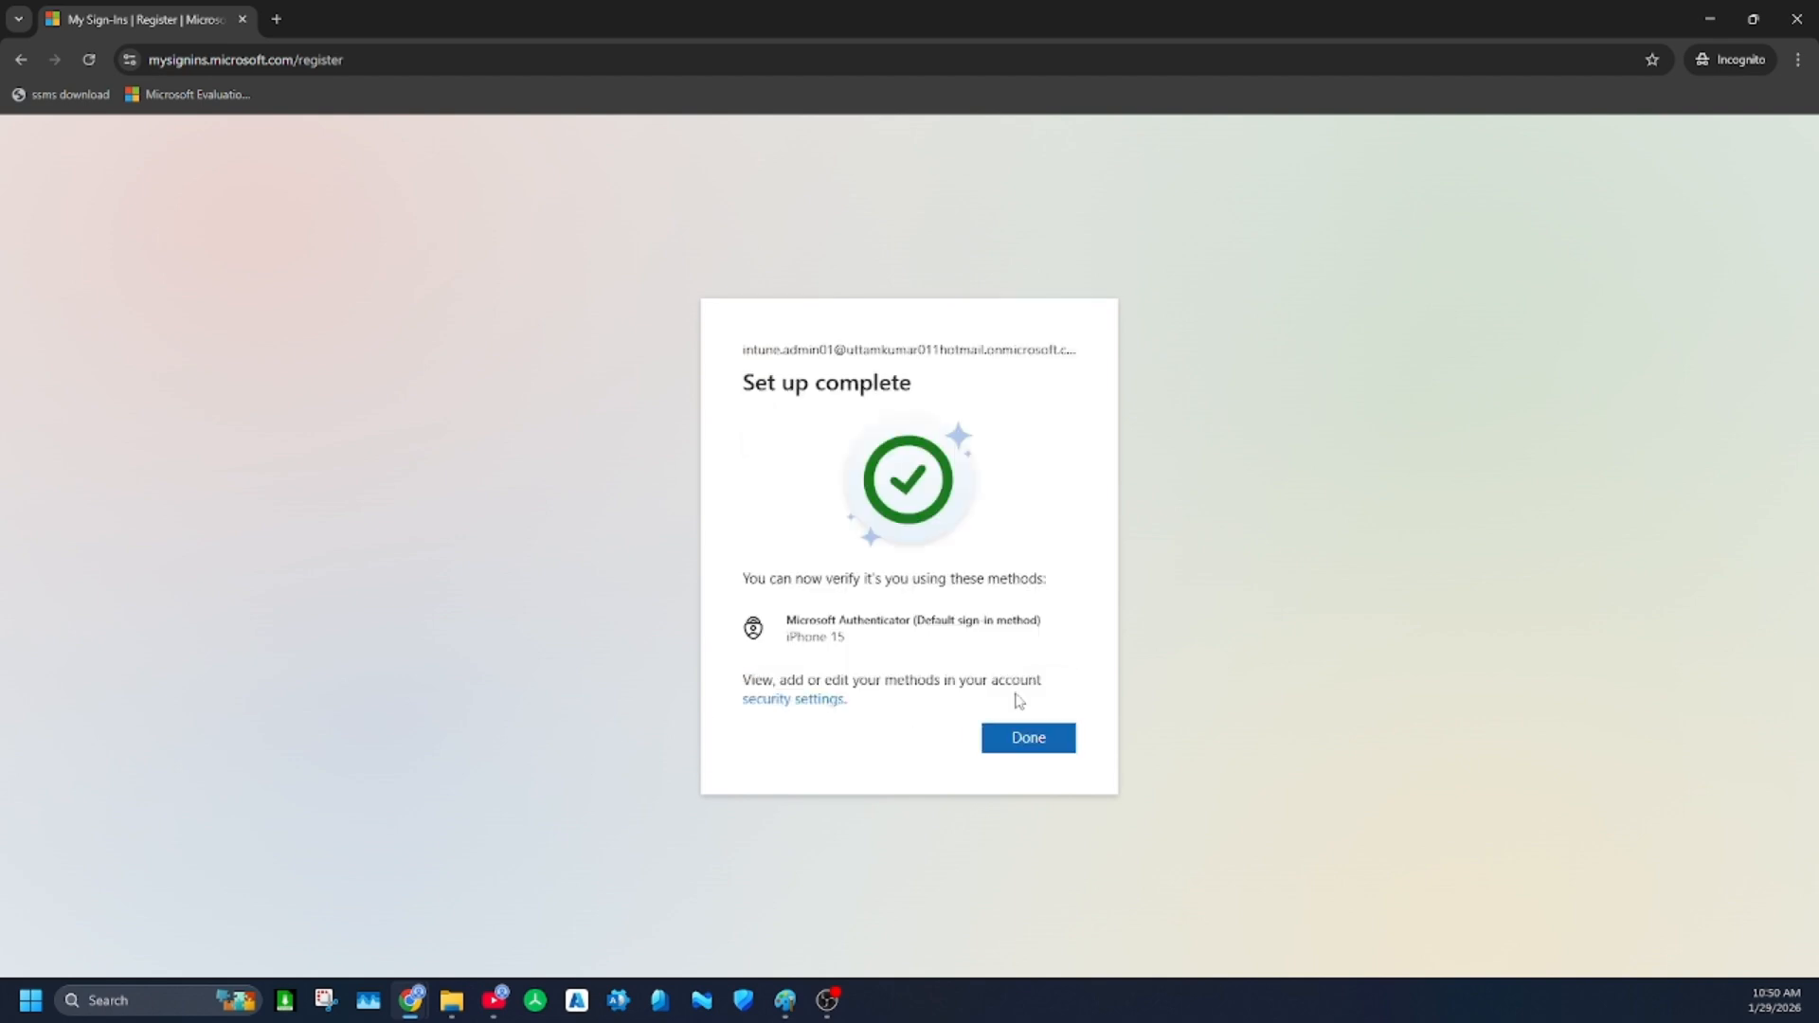
{"action": "left_click", "coordinate": [1057, 739]}
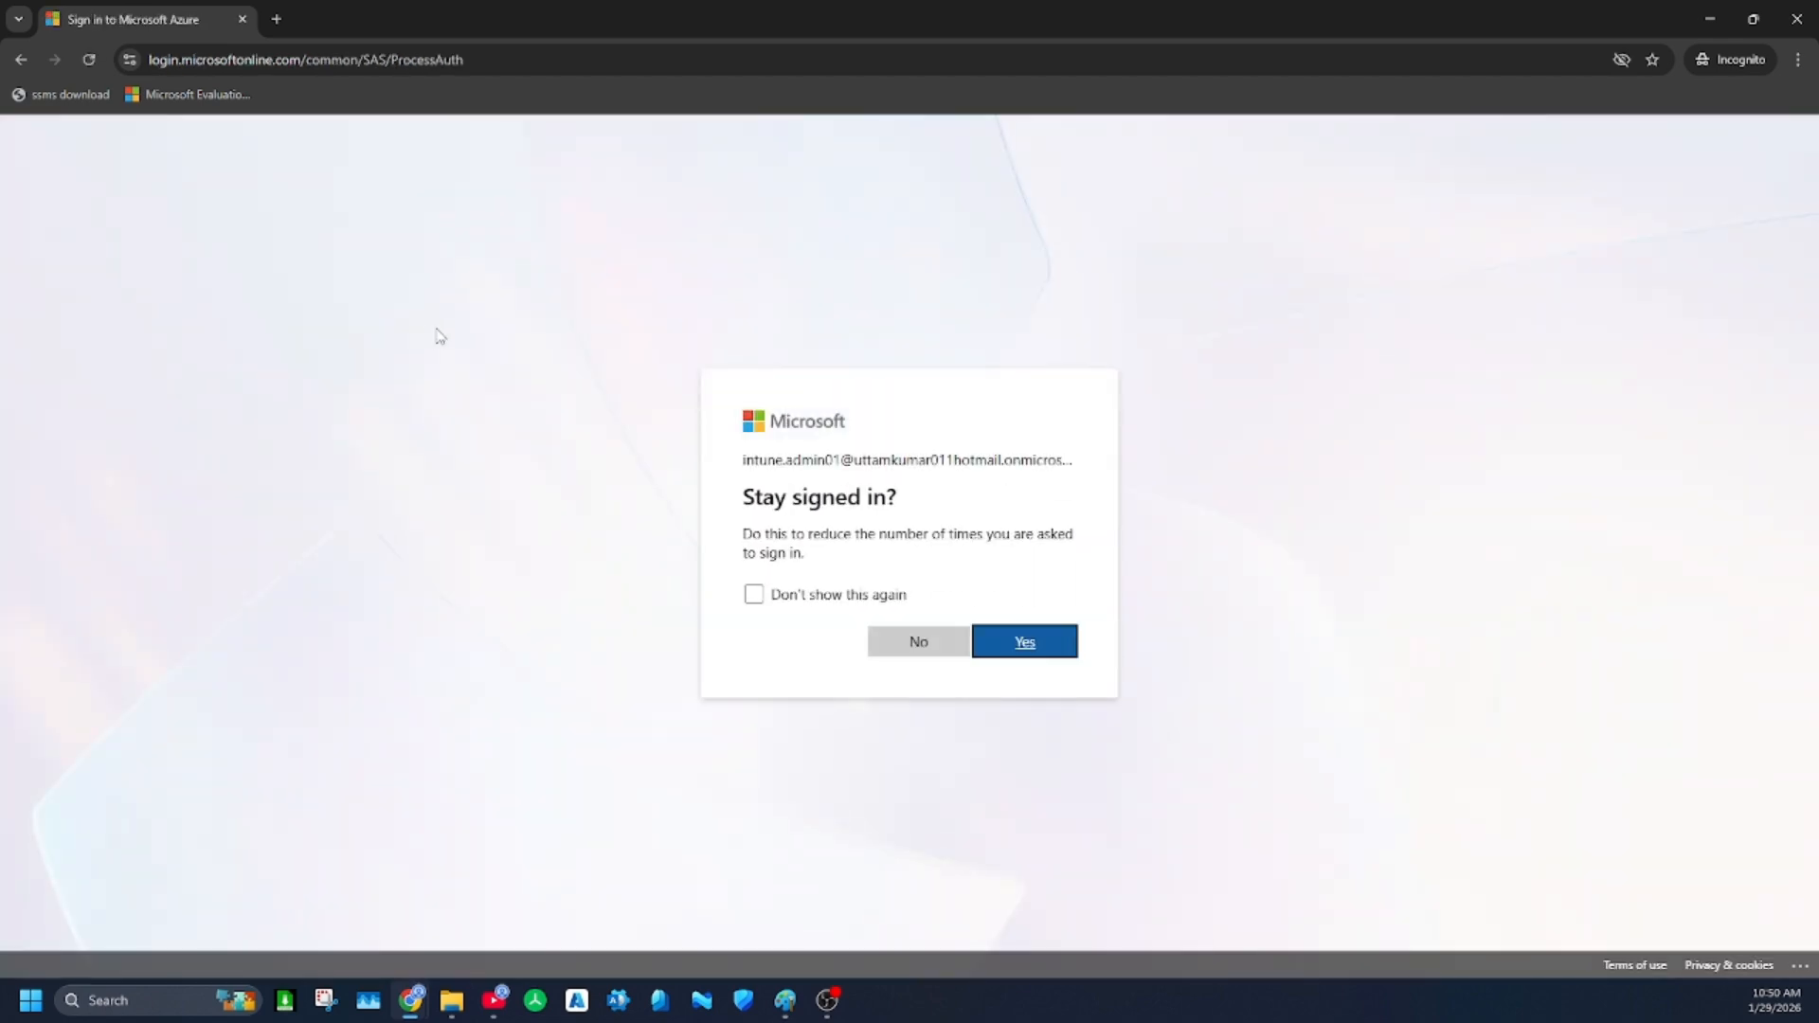
Decline staying signed in without being asked again, finish the repeated security setup and postpone the Azure welcome tour
{"action": "left_click", "coordinate": [754, 594]}
{"action": "left_click", "coordinate": [917, 642]}
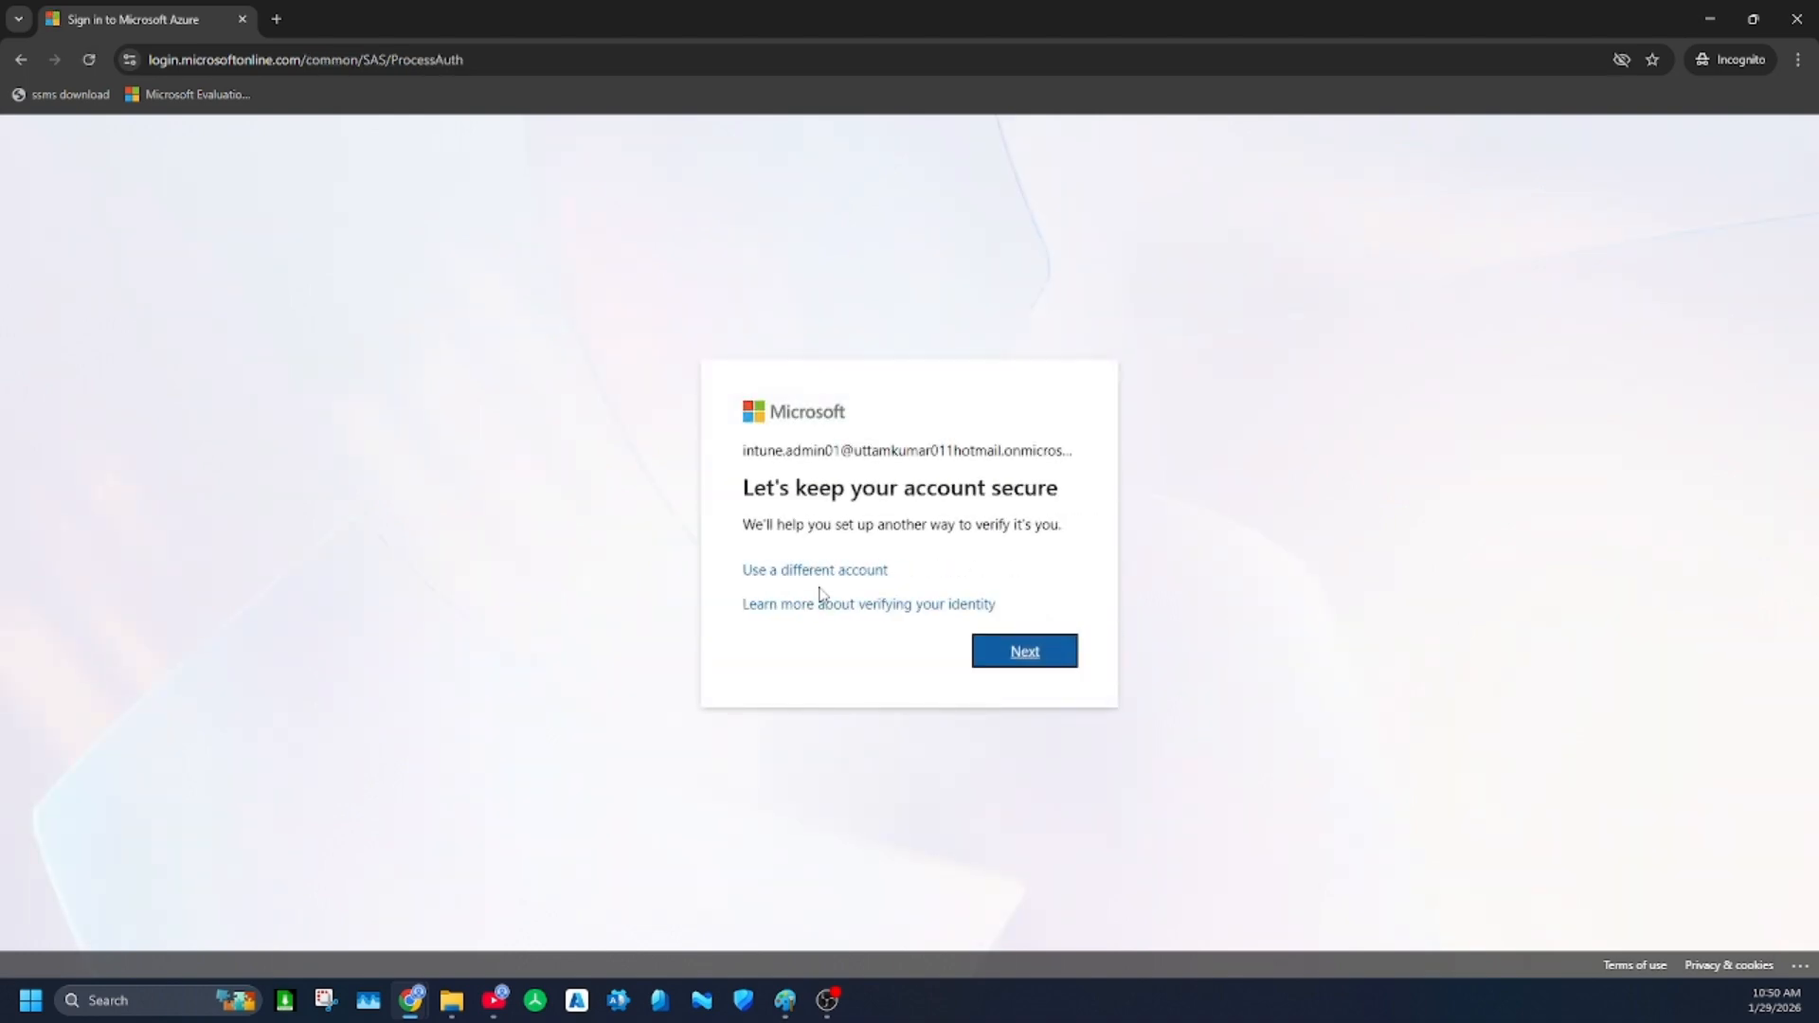
{"action": "left_click", "coordinate": [1058, 660]}
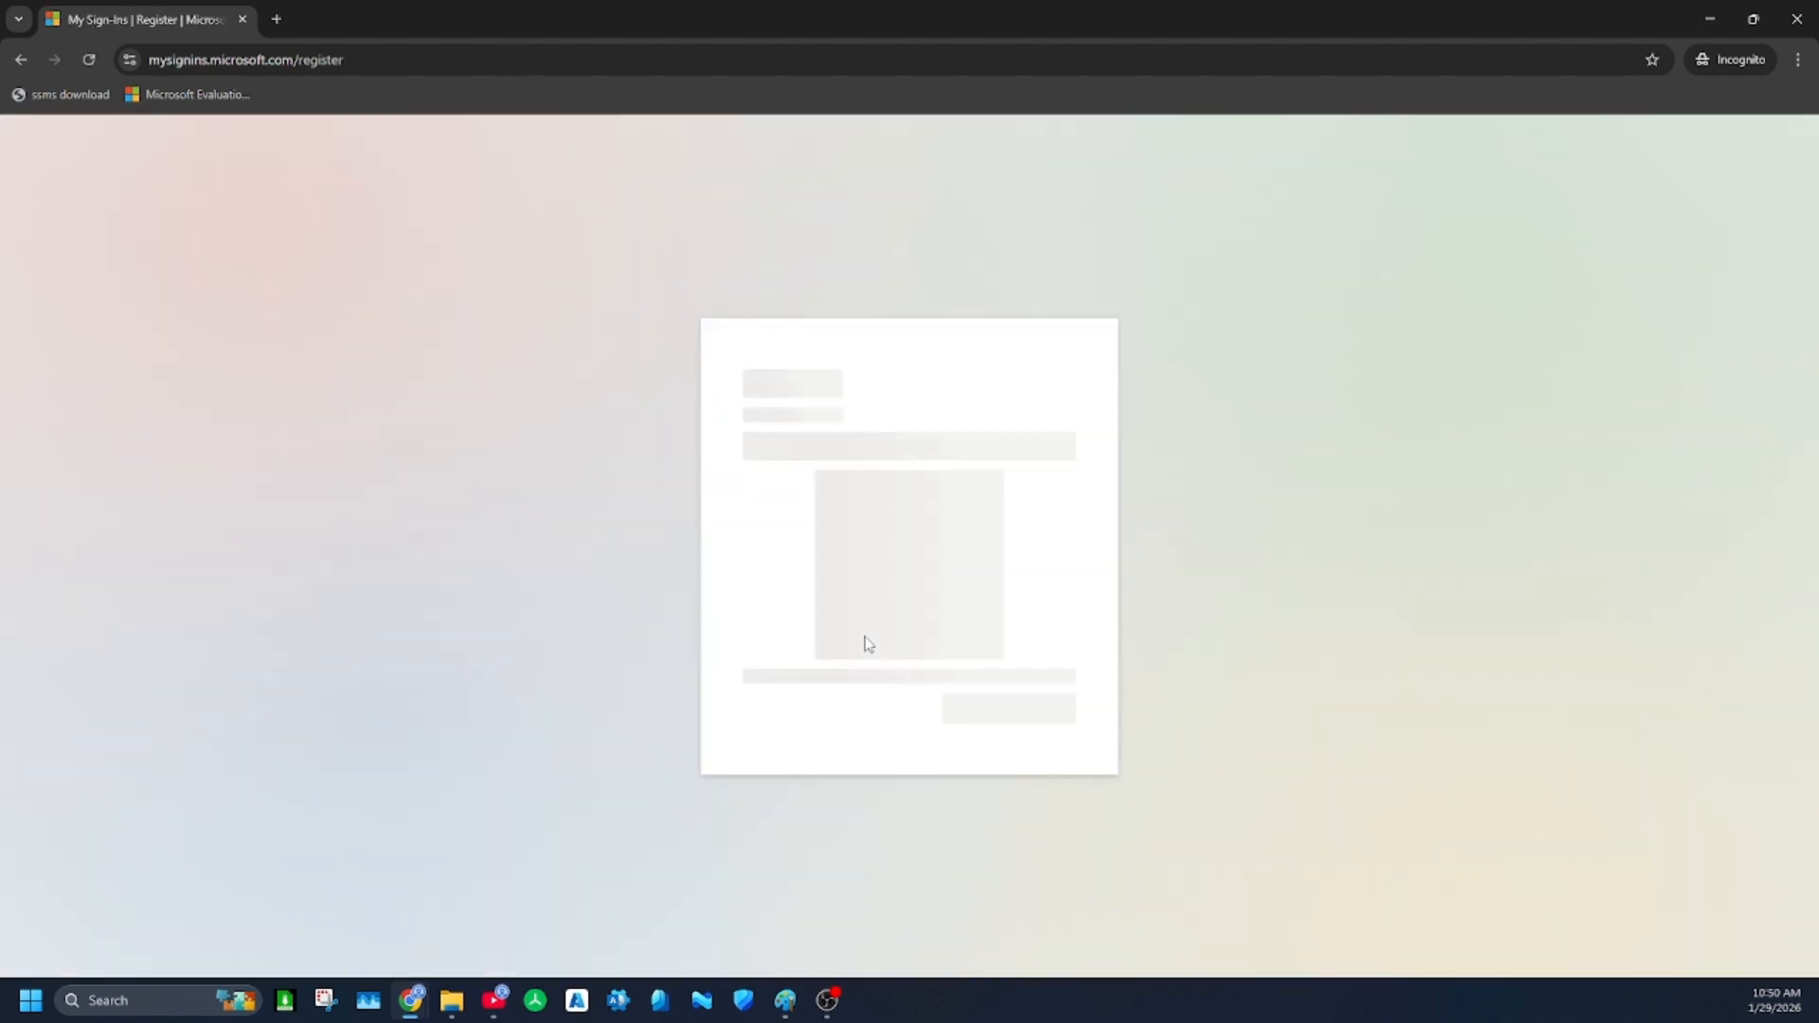
{"action": "left_click", "coordinate": [1011, 739]}
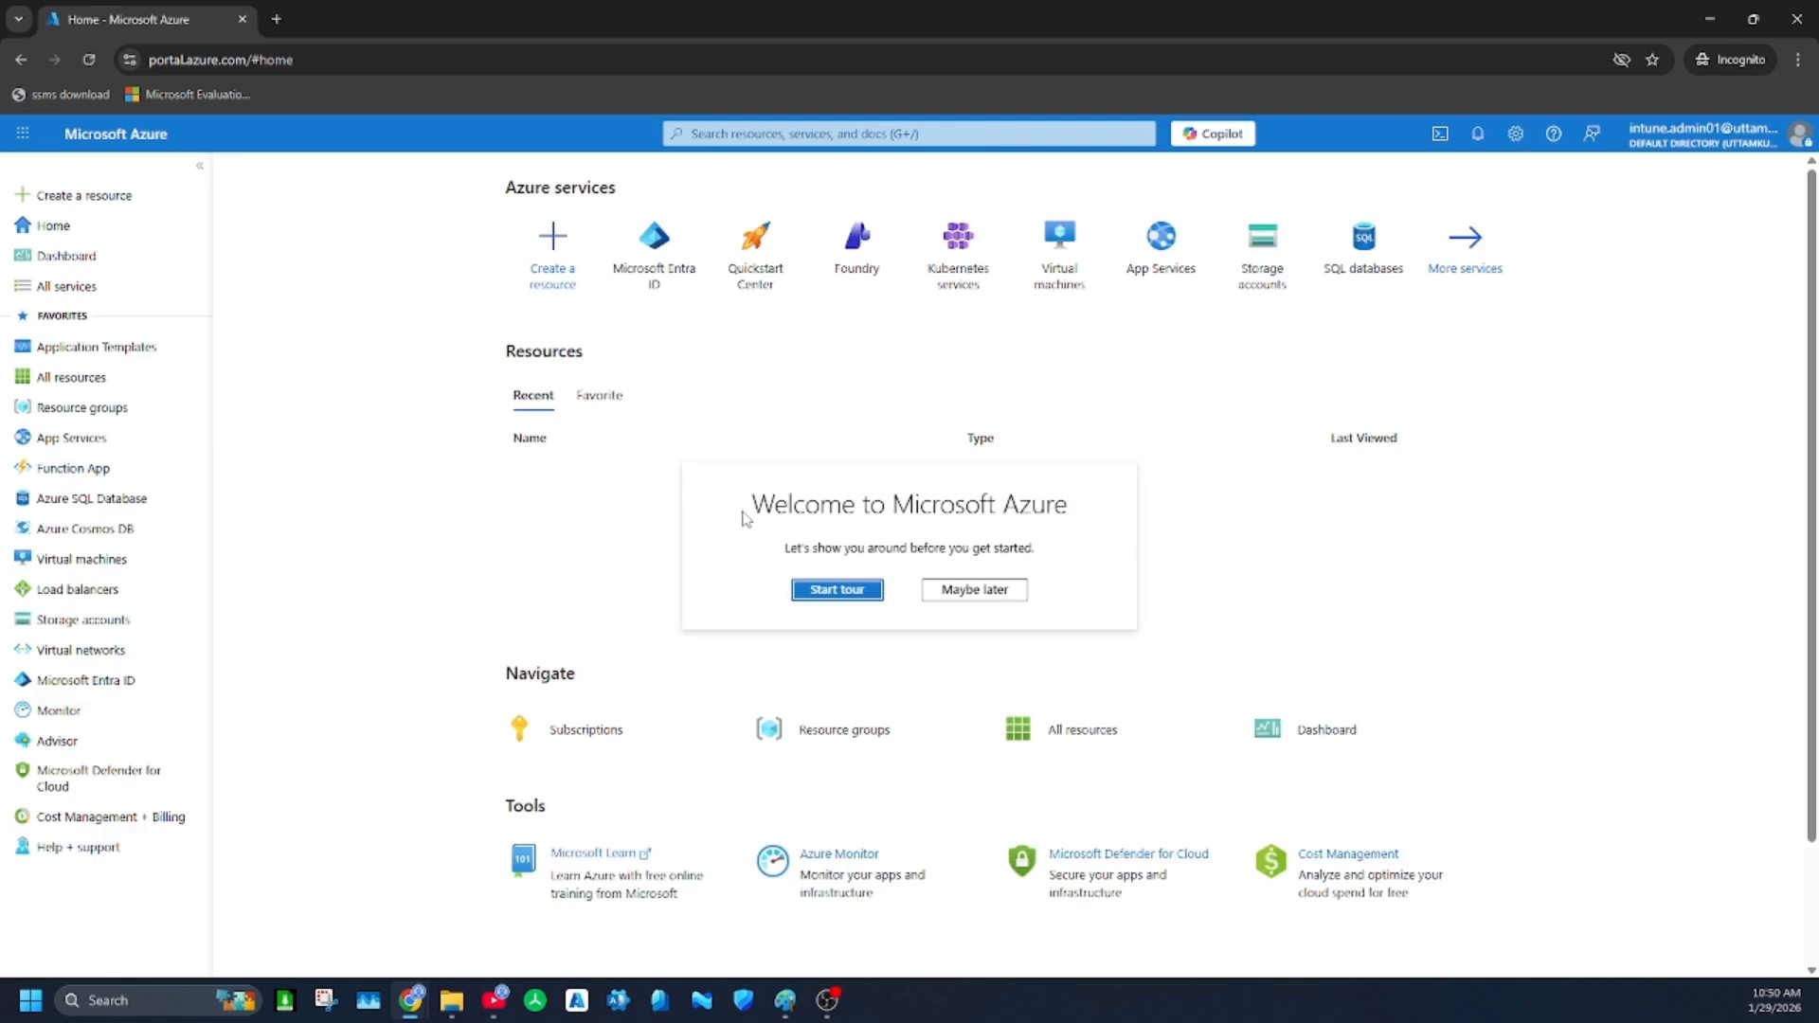
{"action": "left_click", "coordinate": [946, 588]}
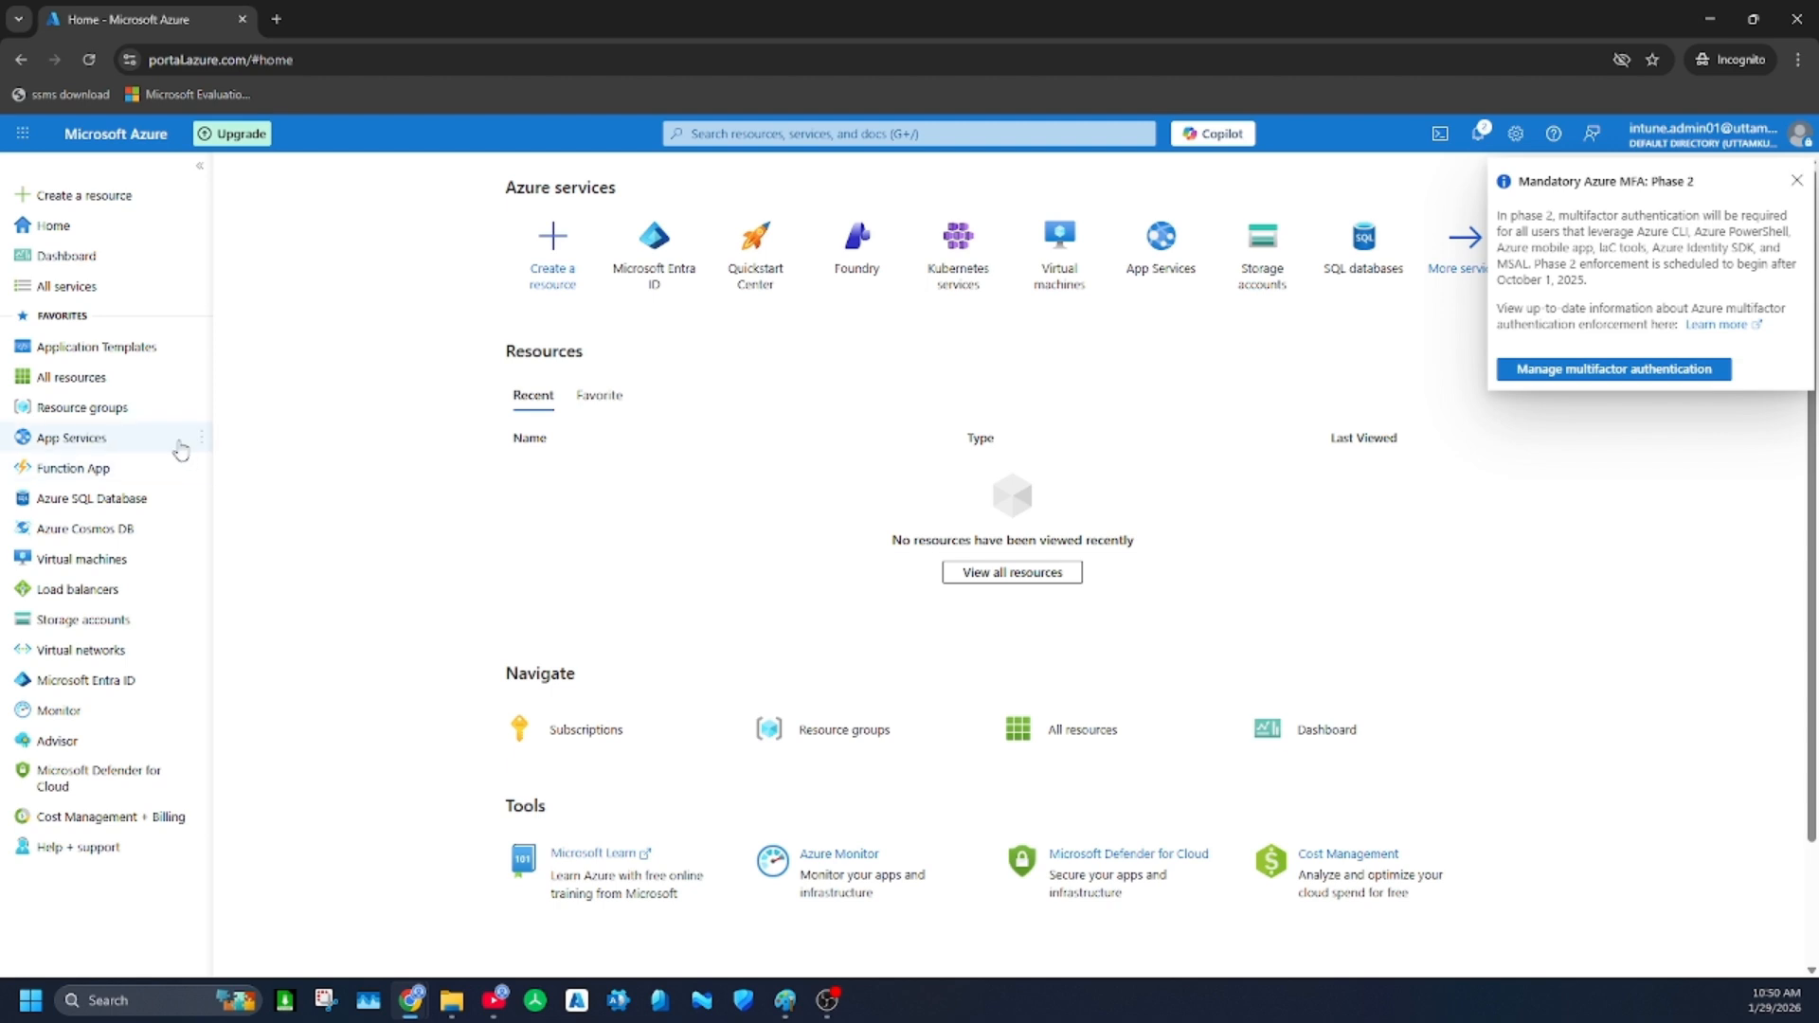
Start a new resource group and name it MD-102-Training
{"action": "left_click", "coordinate": [121, 410]}
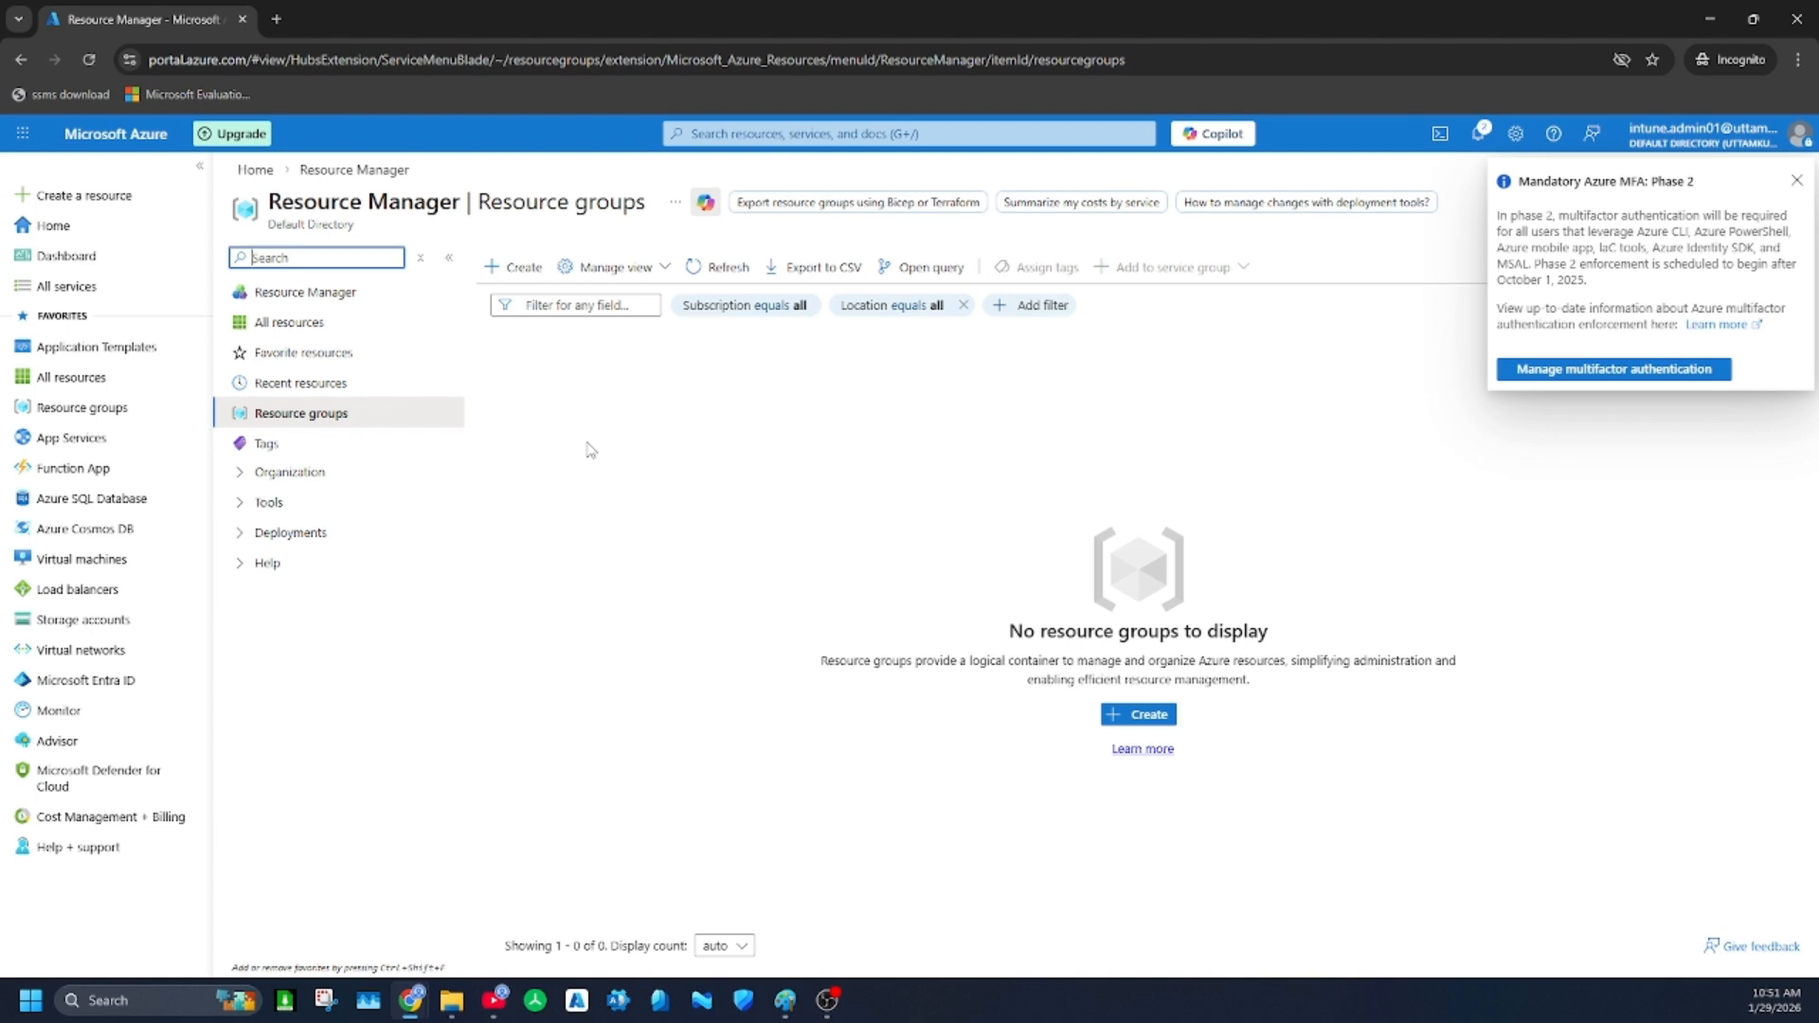
{"action": "left_click", "coordinate": [366, 420]}
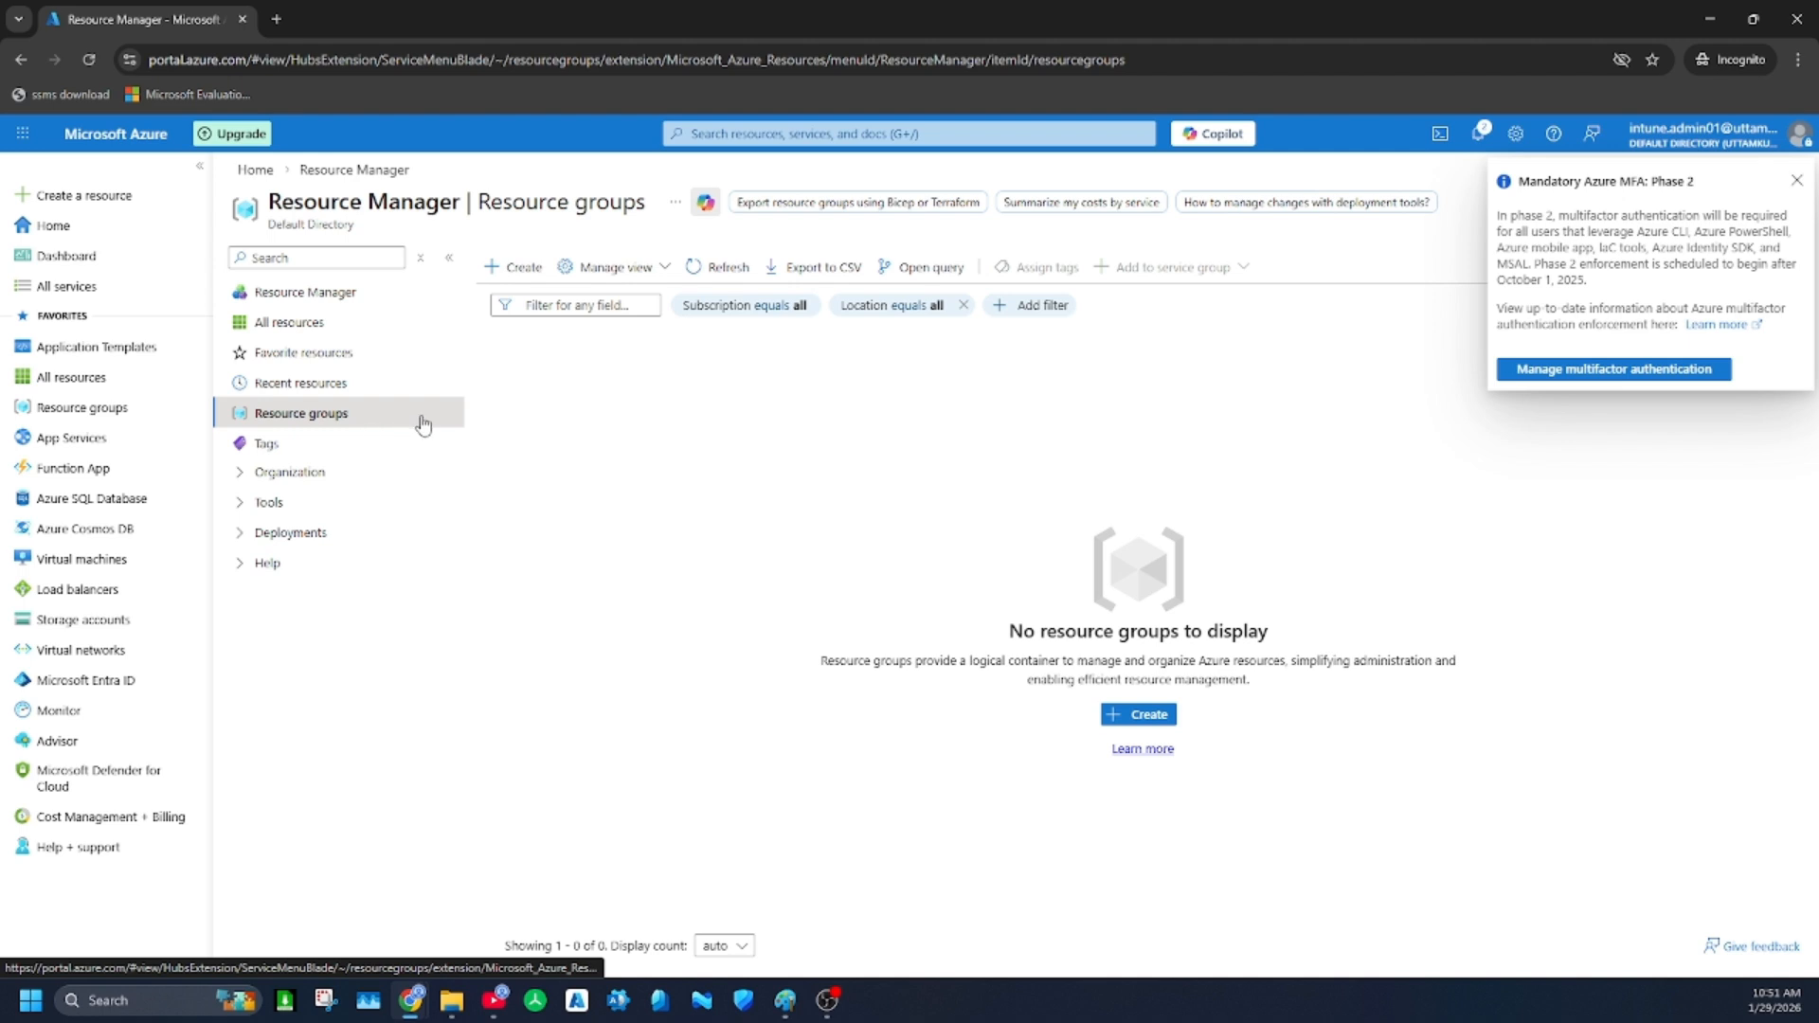
{"action": "mouse_move", "coordinate": [62, 414]}
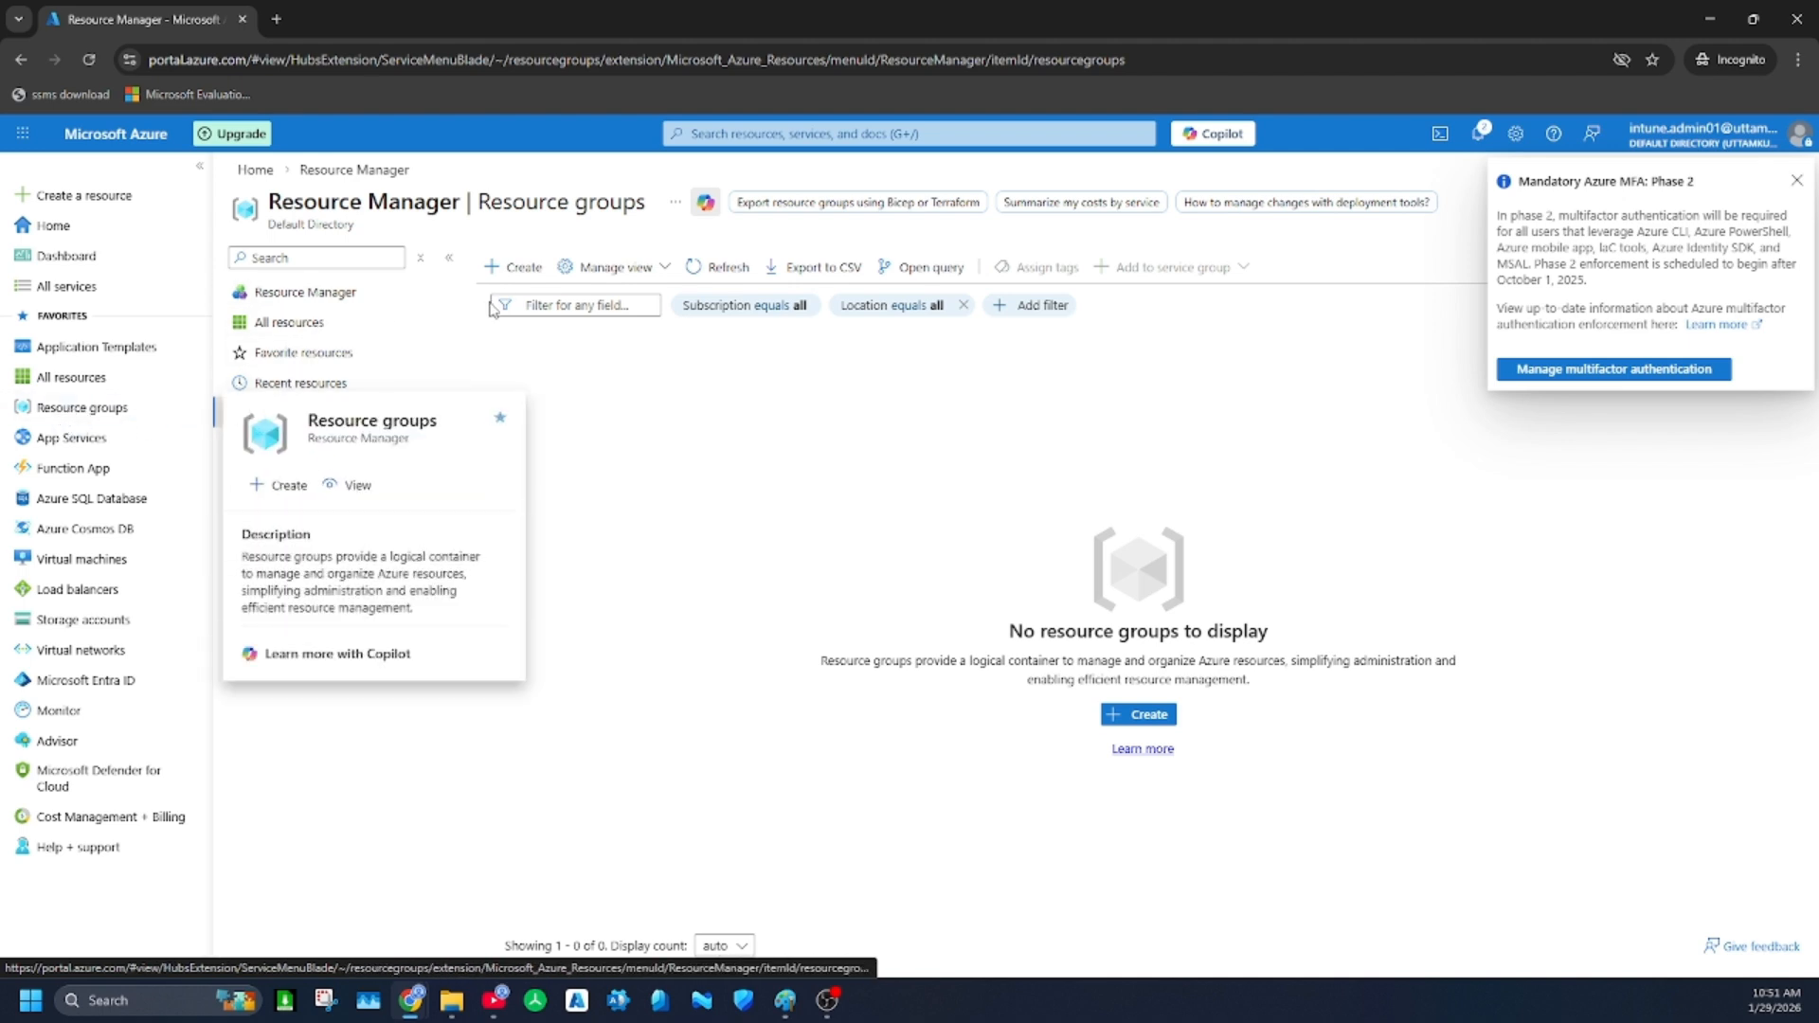
{"action": "left_click", "coordinate": [516, 266]}
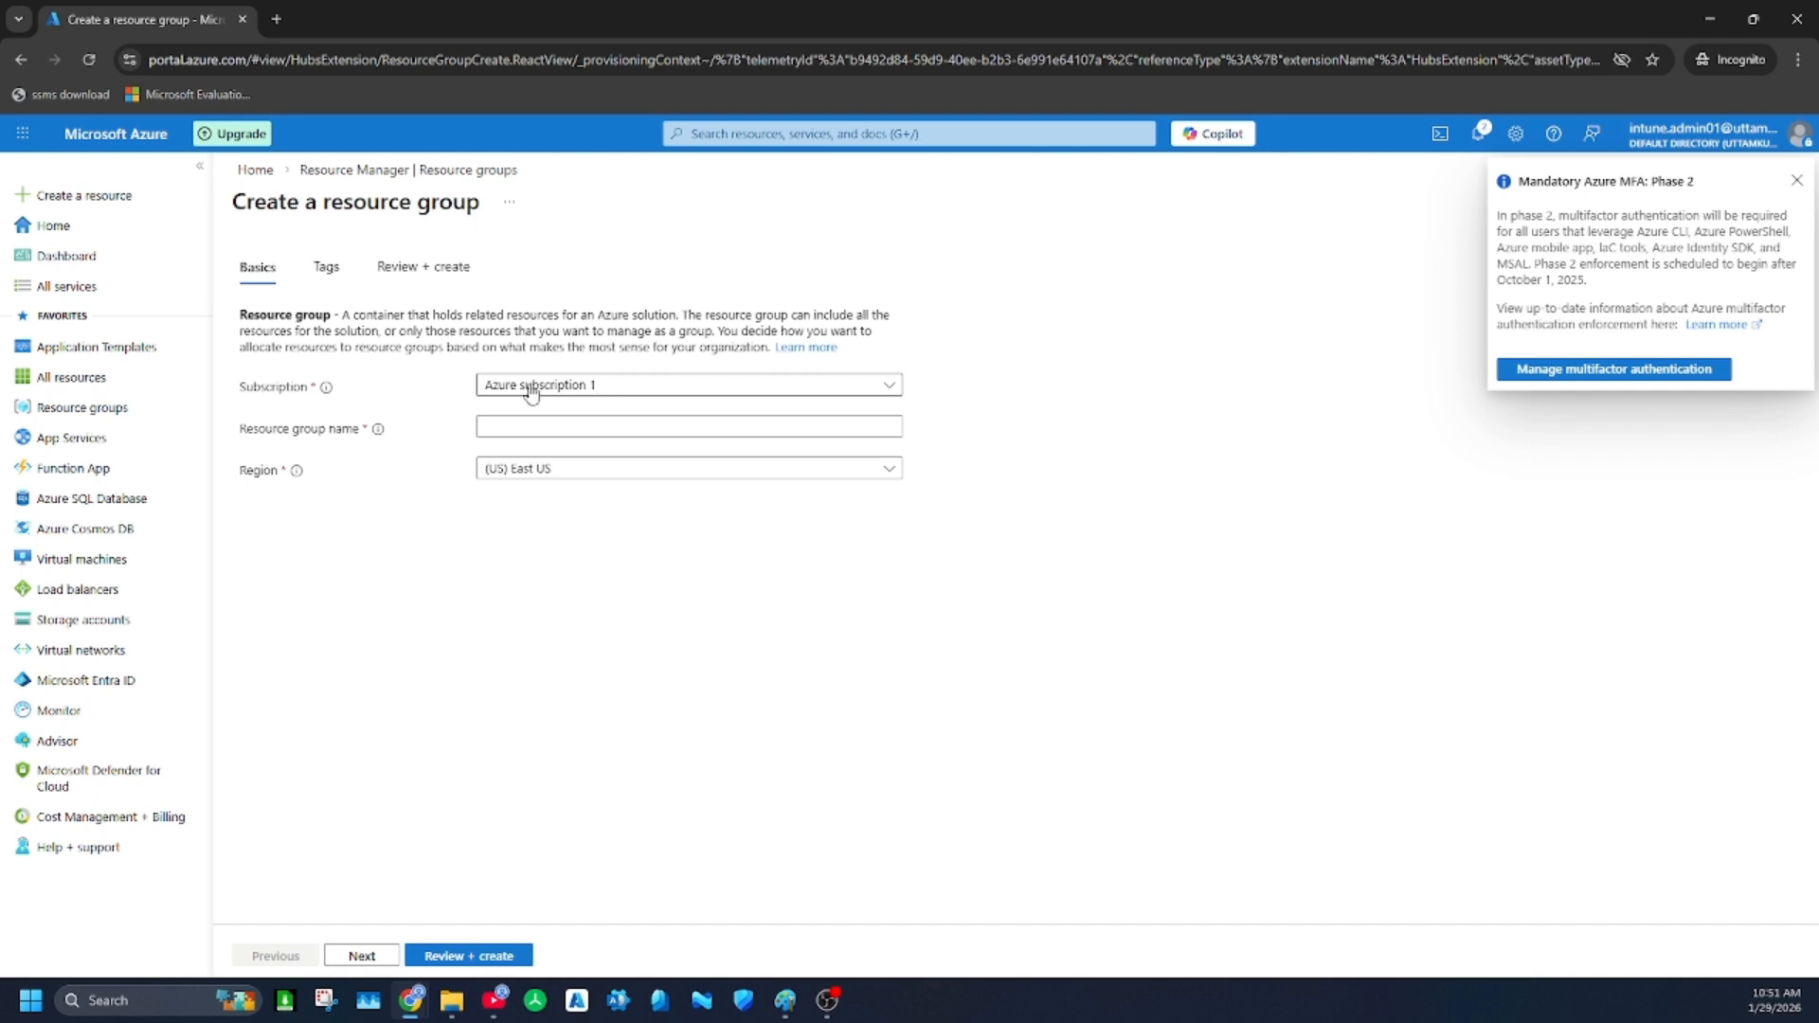
{"action": "left_click", "coordinate": [569, 426]}
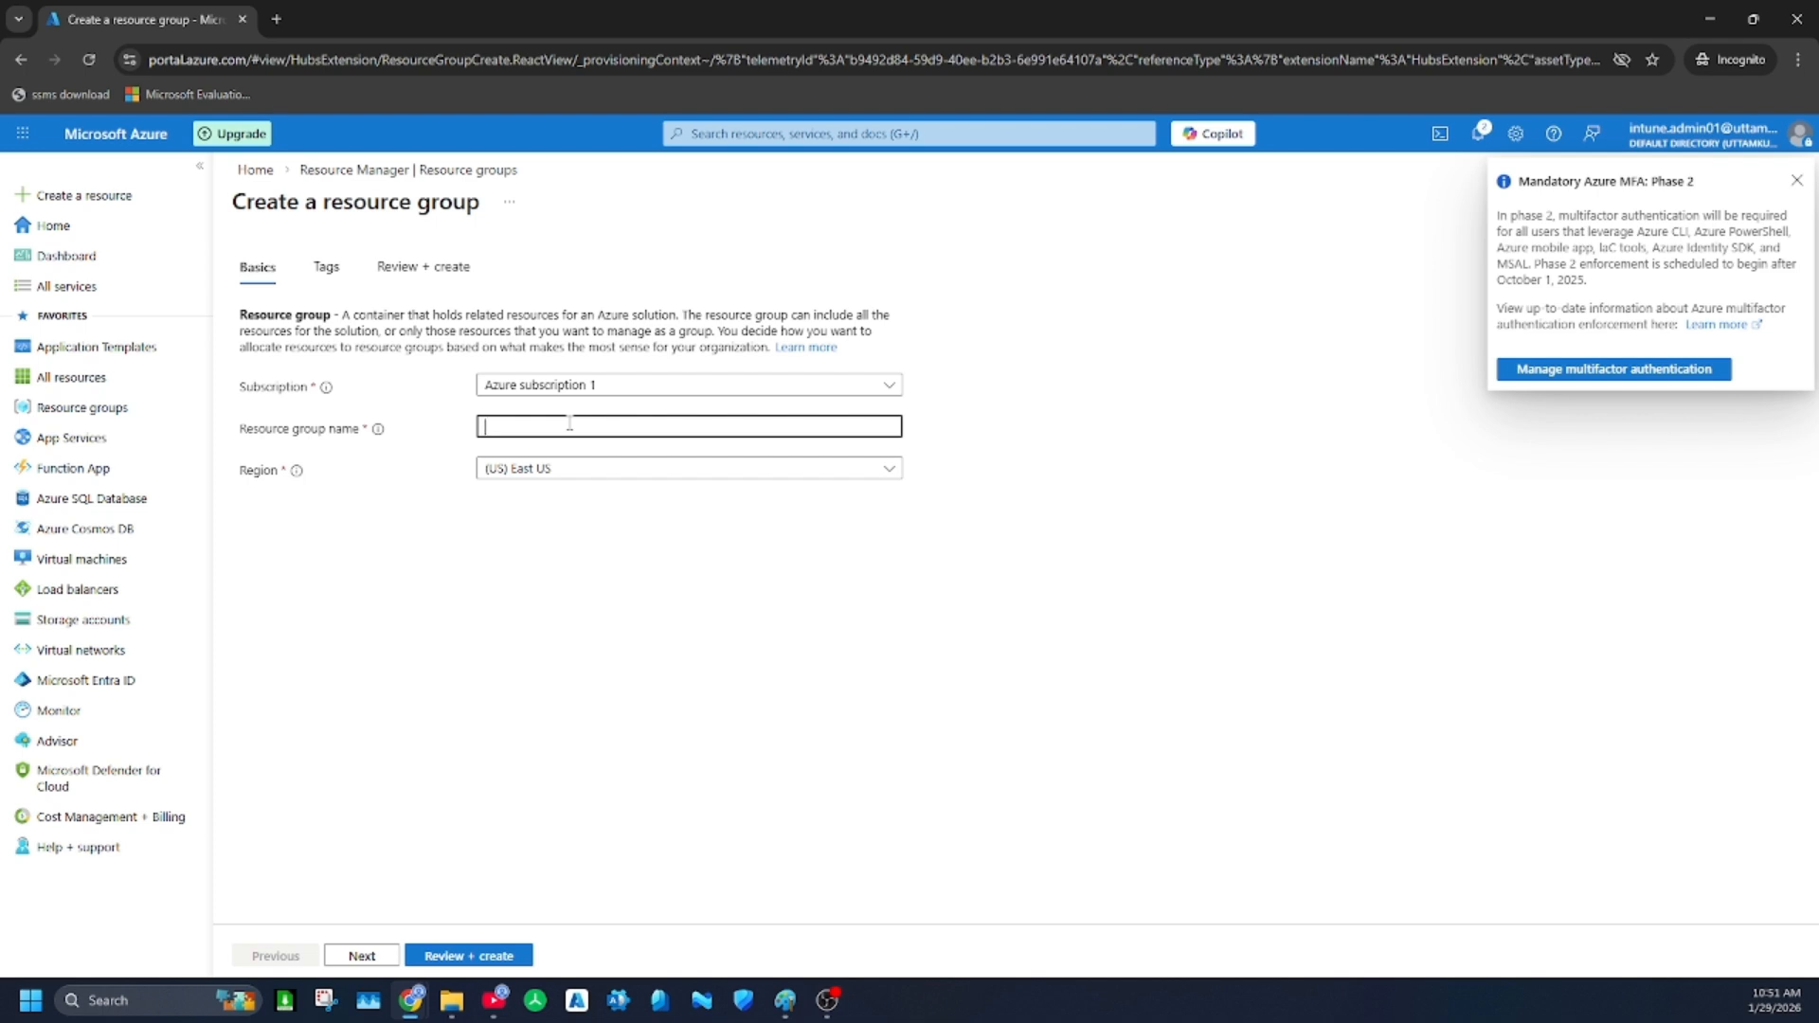
{"action": "type", "text": "MD"}
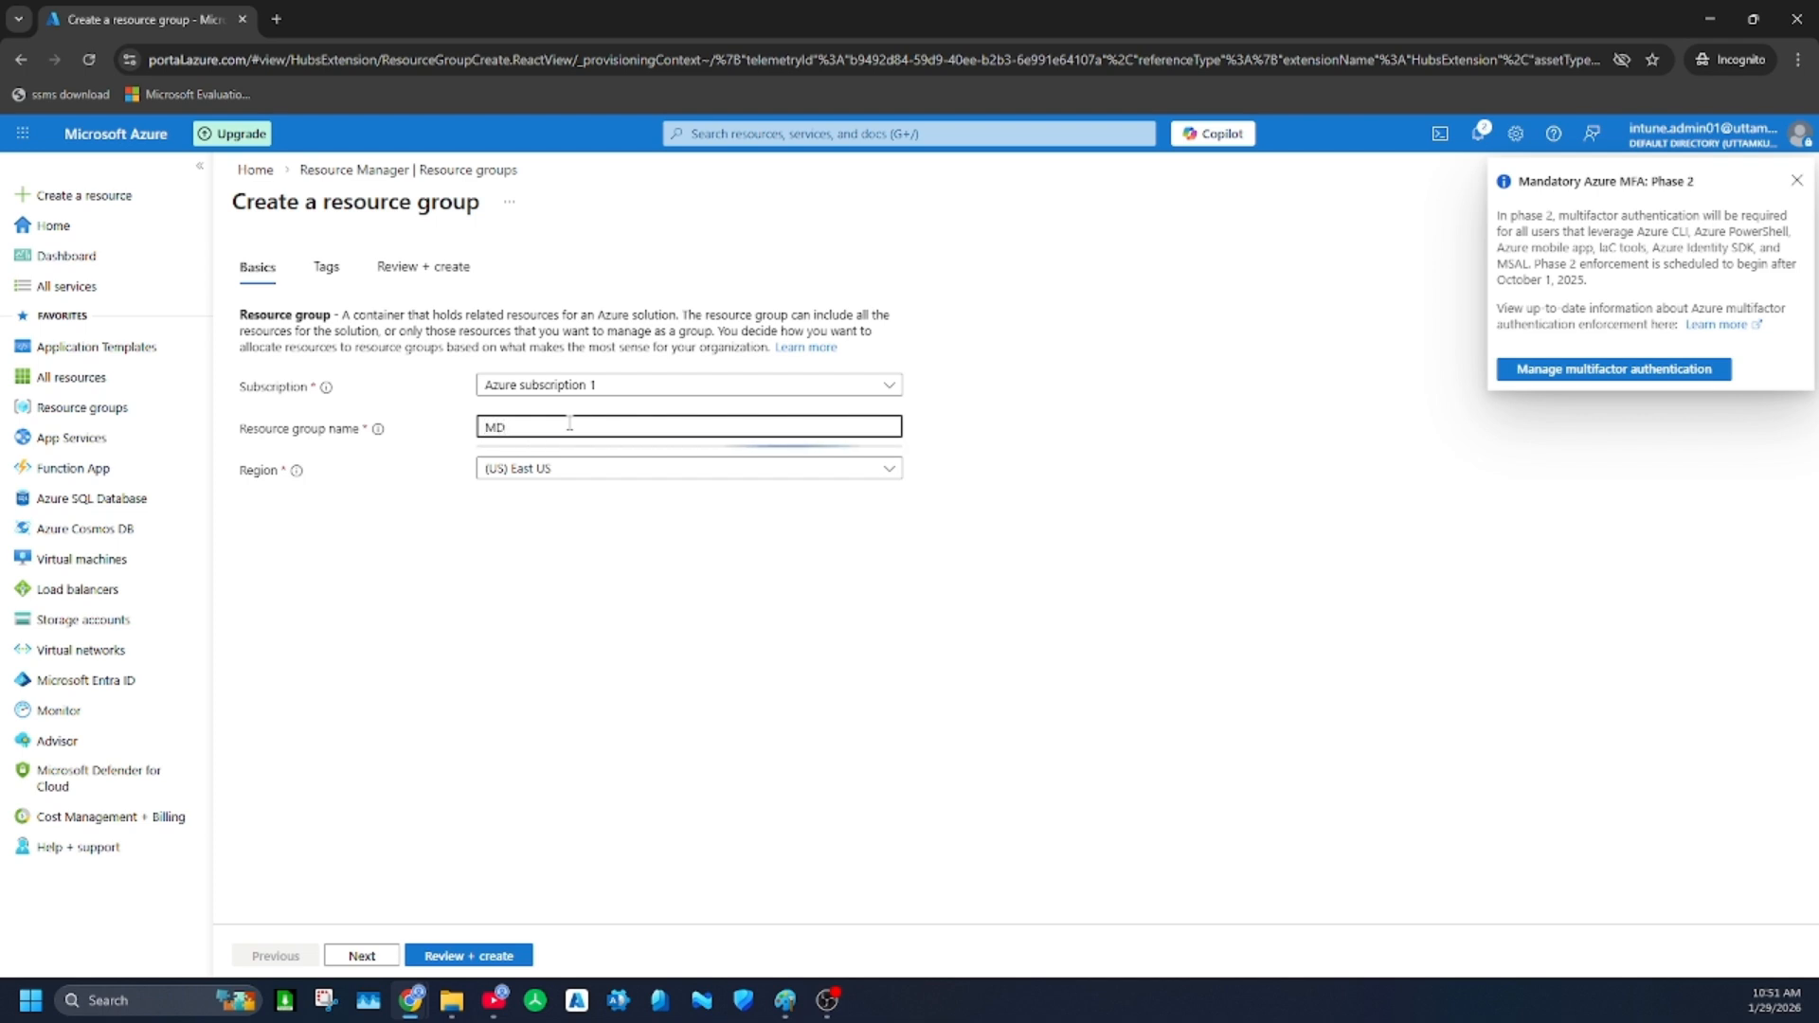
{"action": "type", "text": "-102-Training"}
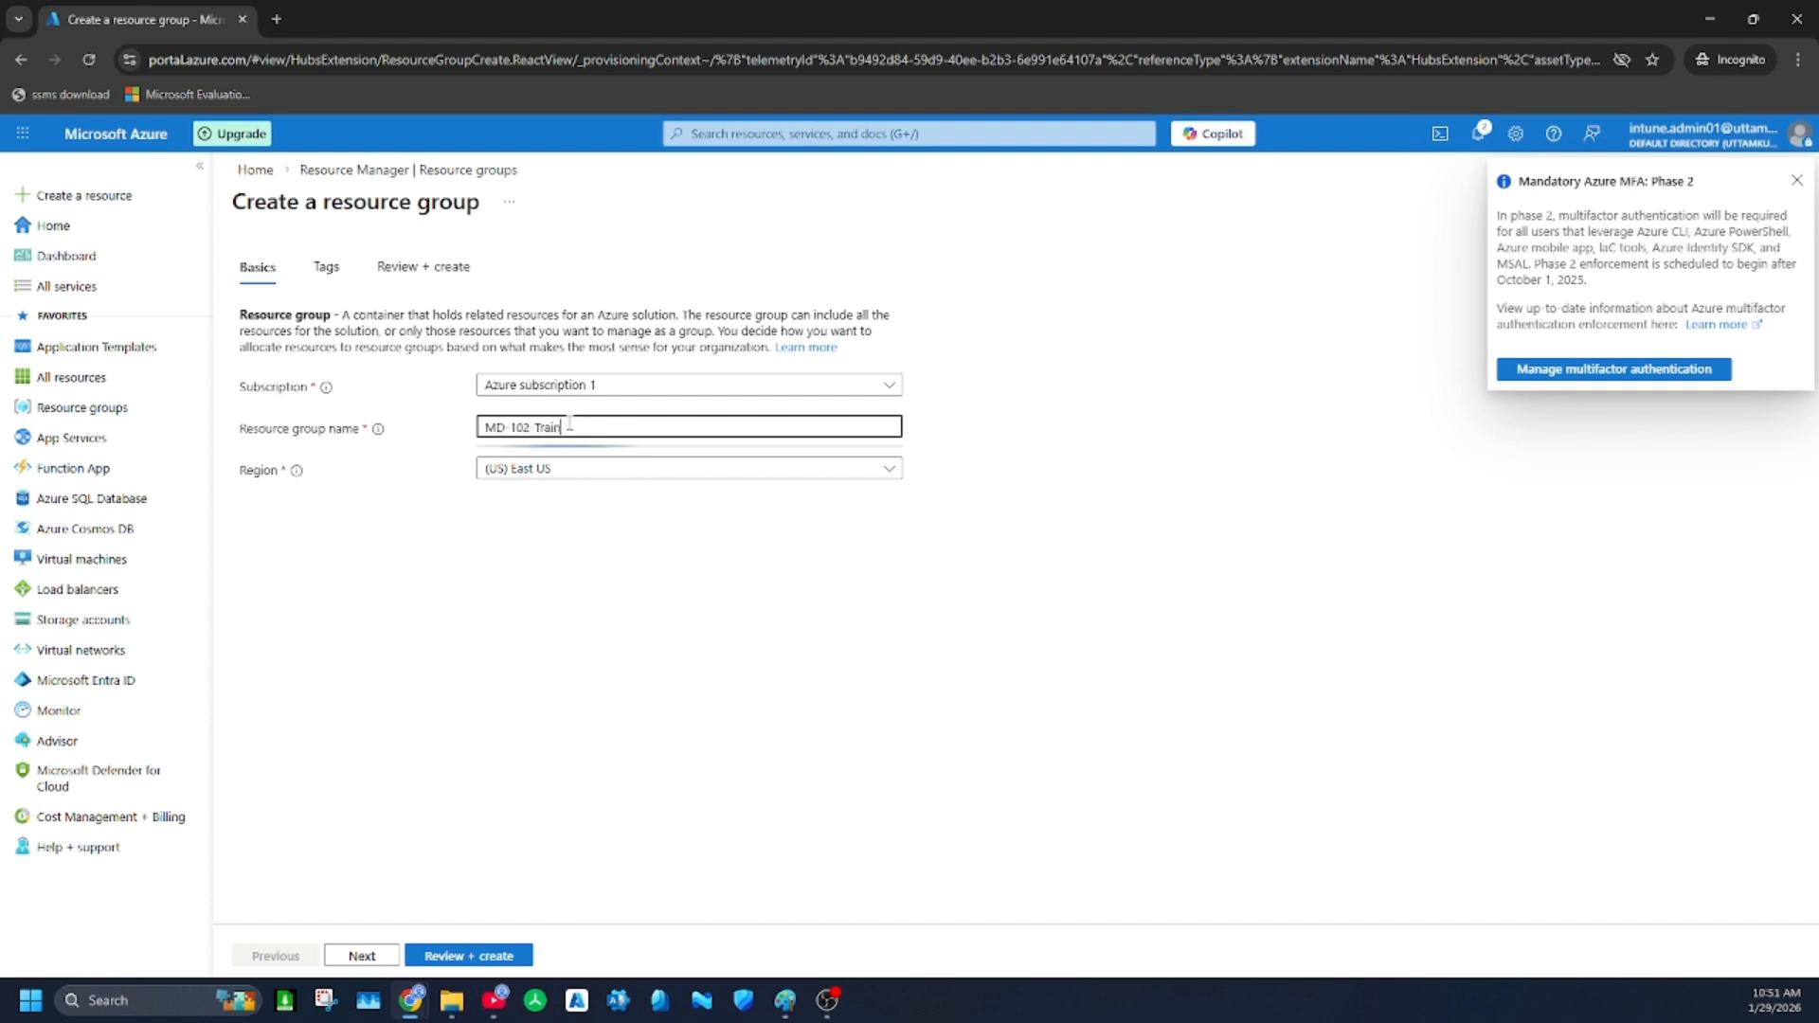
Set the resource group's region to (Asia Pacific) Central India
{"action": "left_click", "coordinate": [576, 468]}
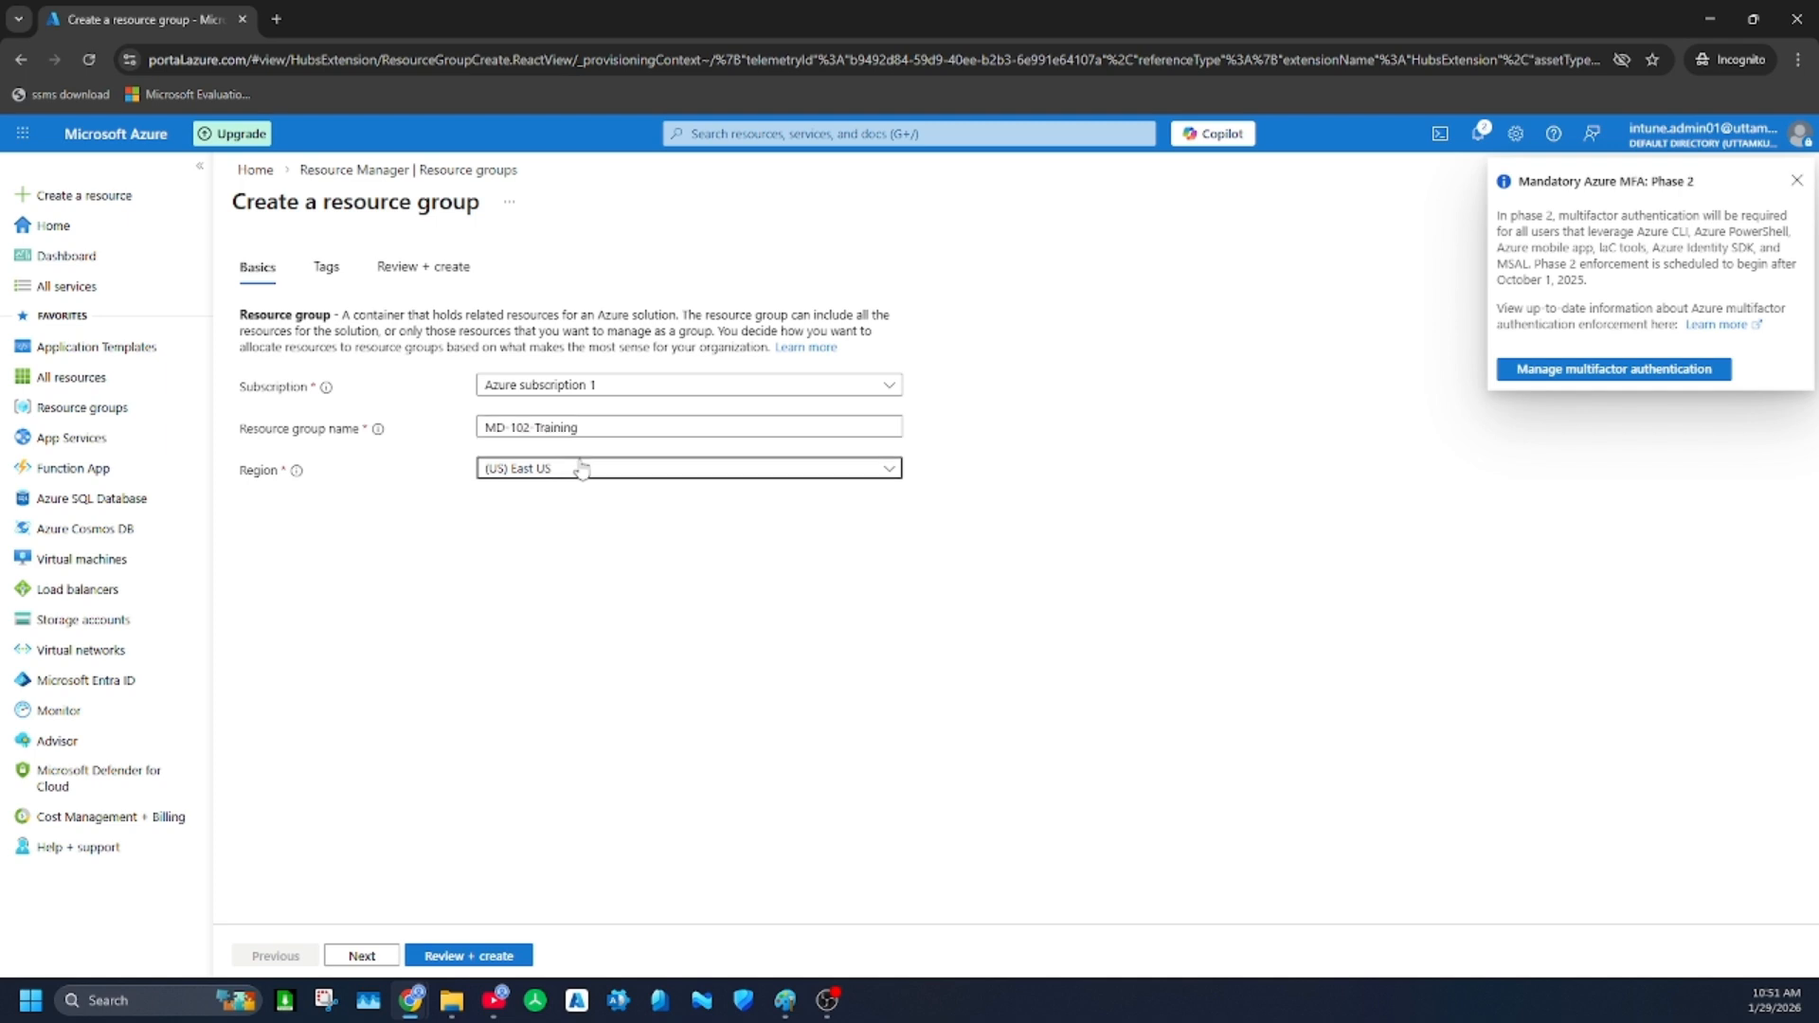
{"action": "left_click", "coordinate": [548, 734]}
{"action": "left_click", "coordinate": [574, 472]}
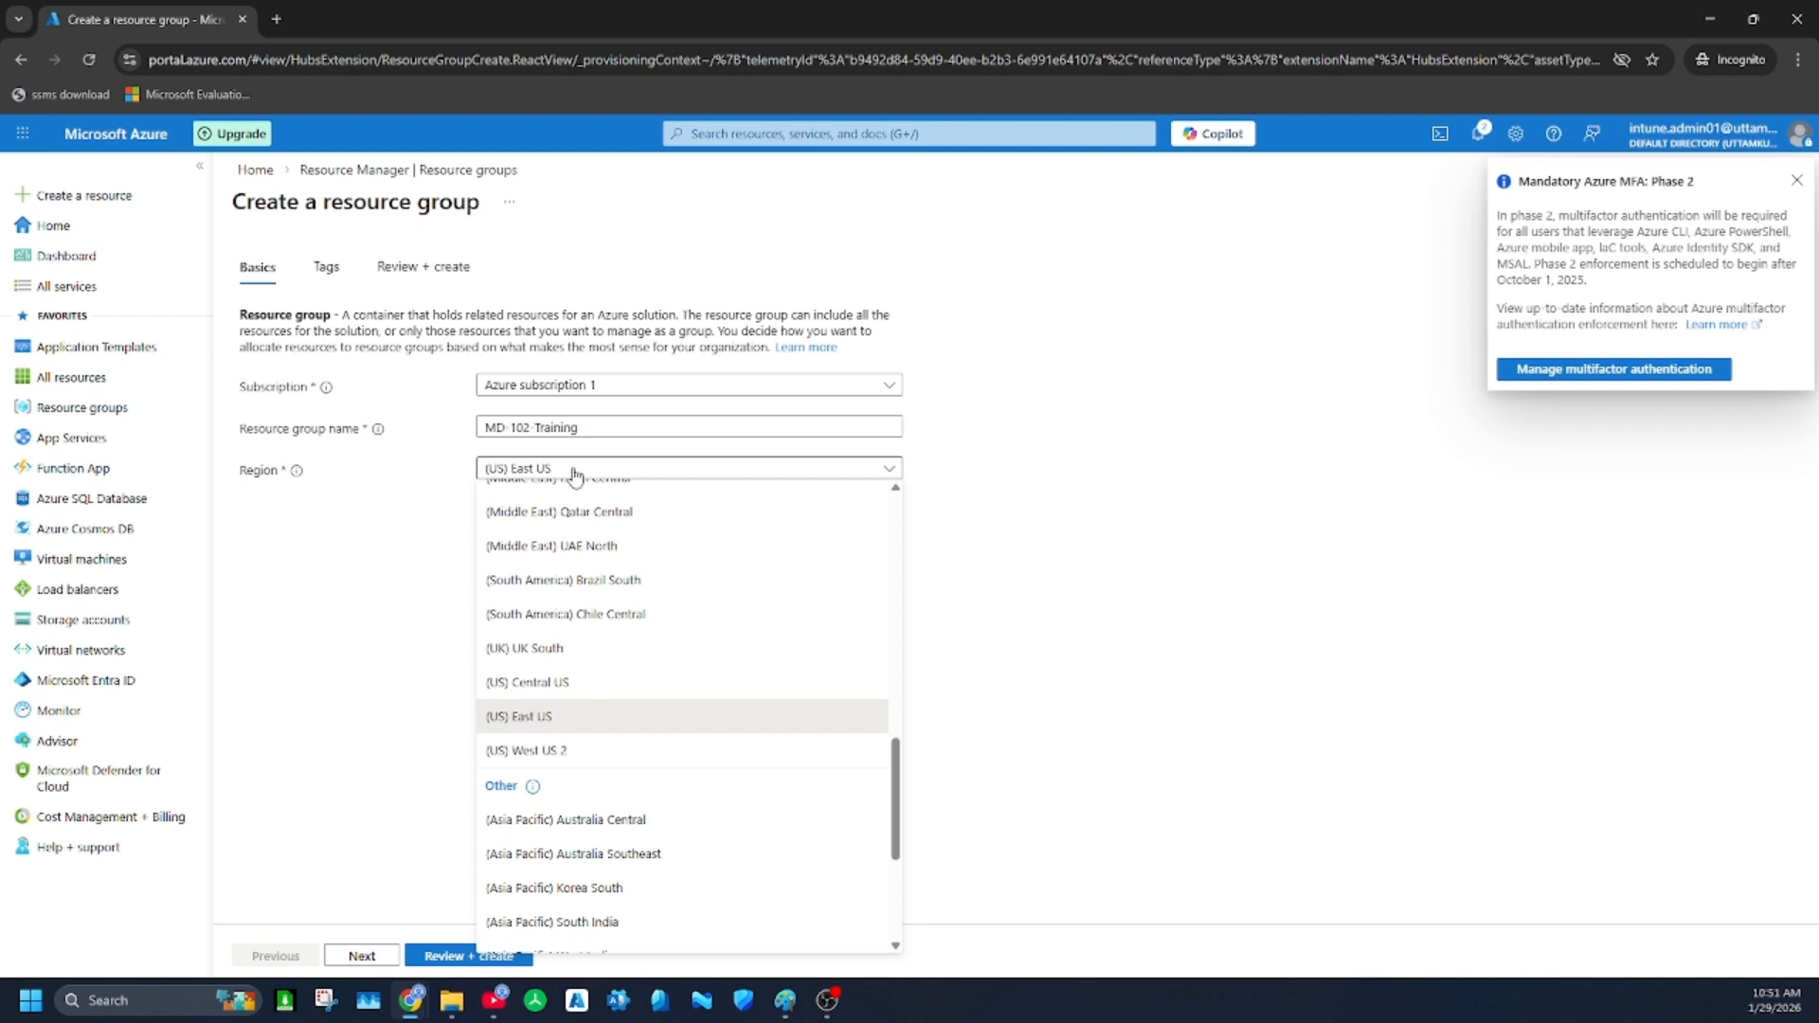
{"action": "scroll", "coordinate": [650, 668], "scroll_direction": "up", "scroll_amount": 2}
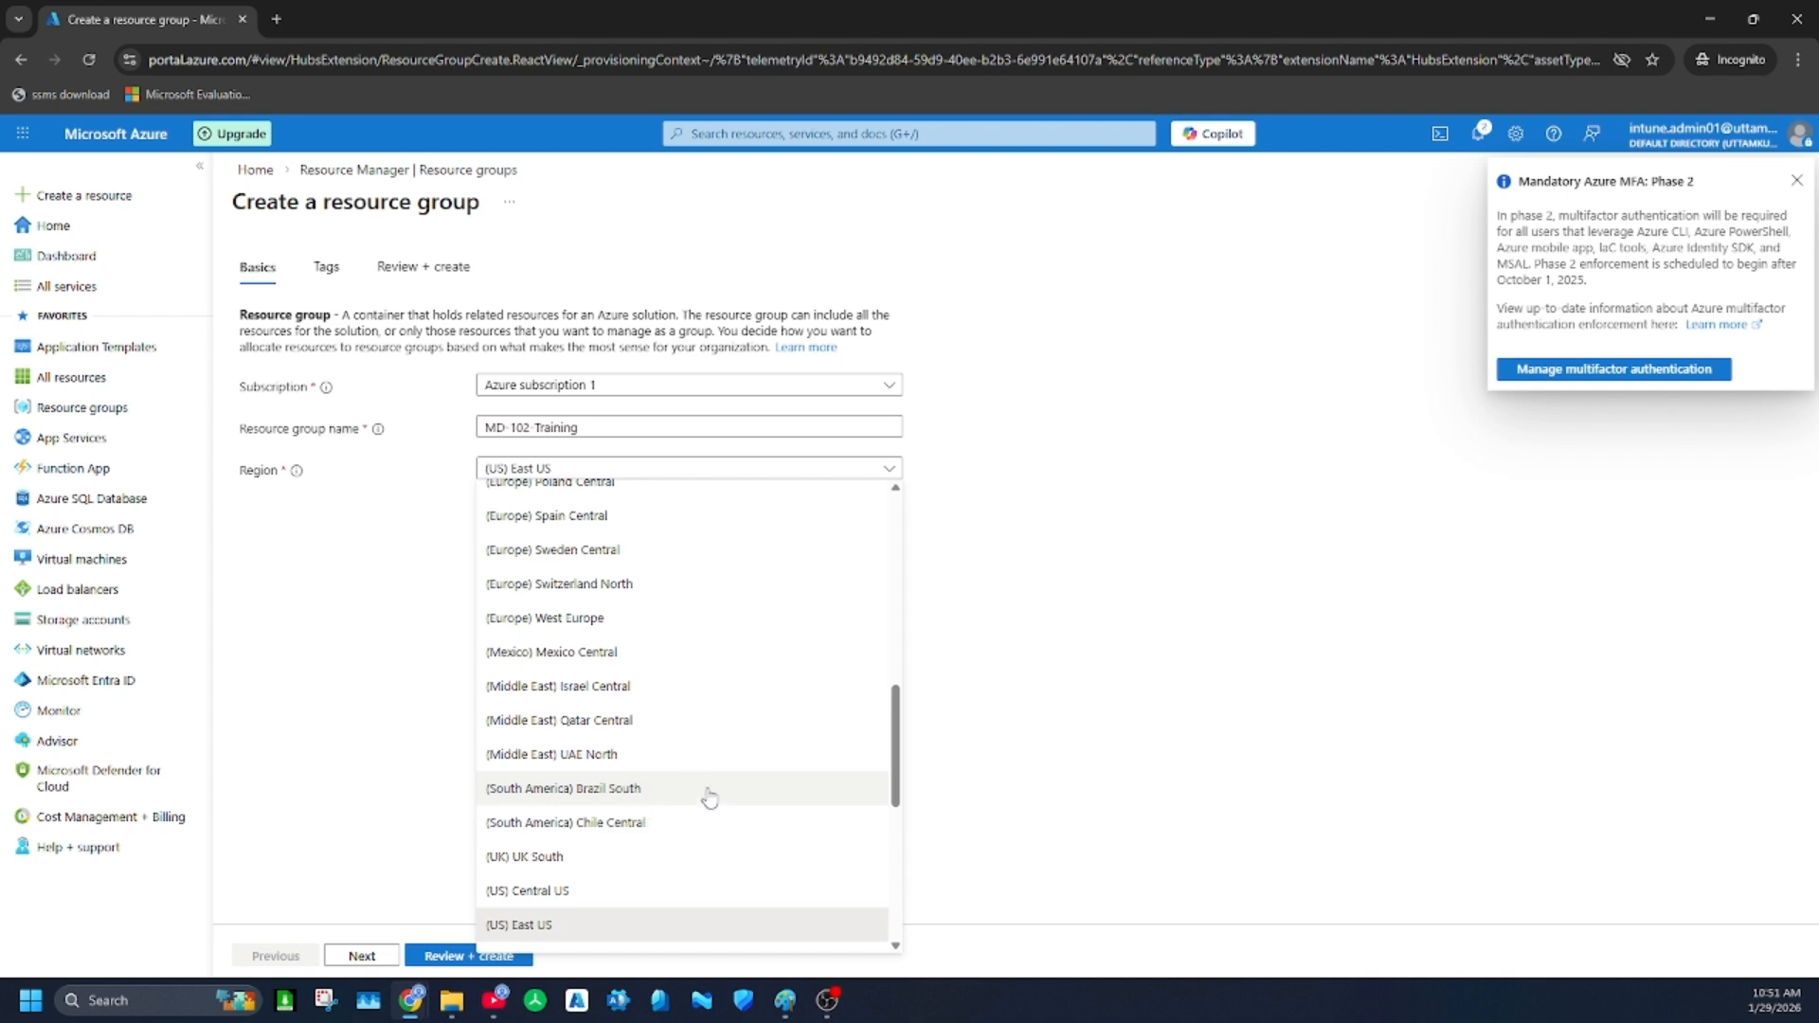
{"action": "scroll", "coordinate": [715, 805], "scroll_direction": "up", "scroll_amount": 10}
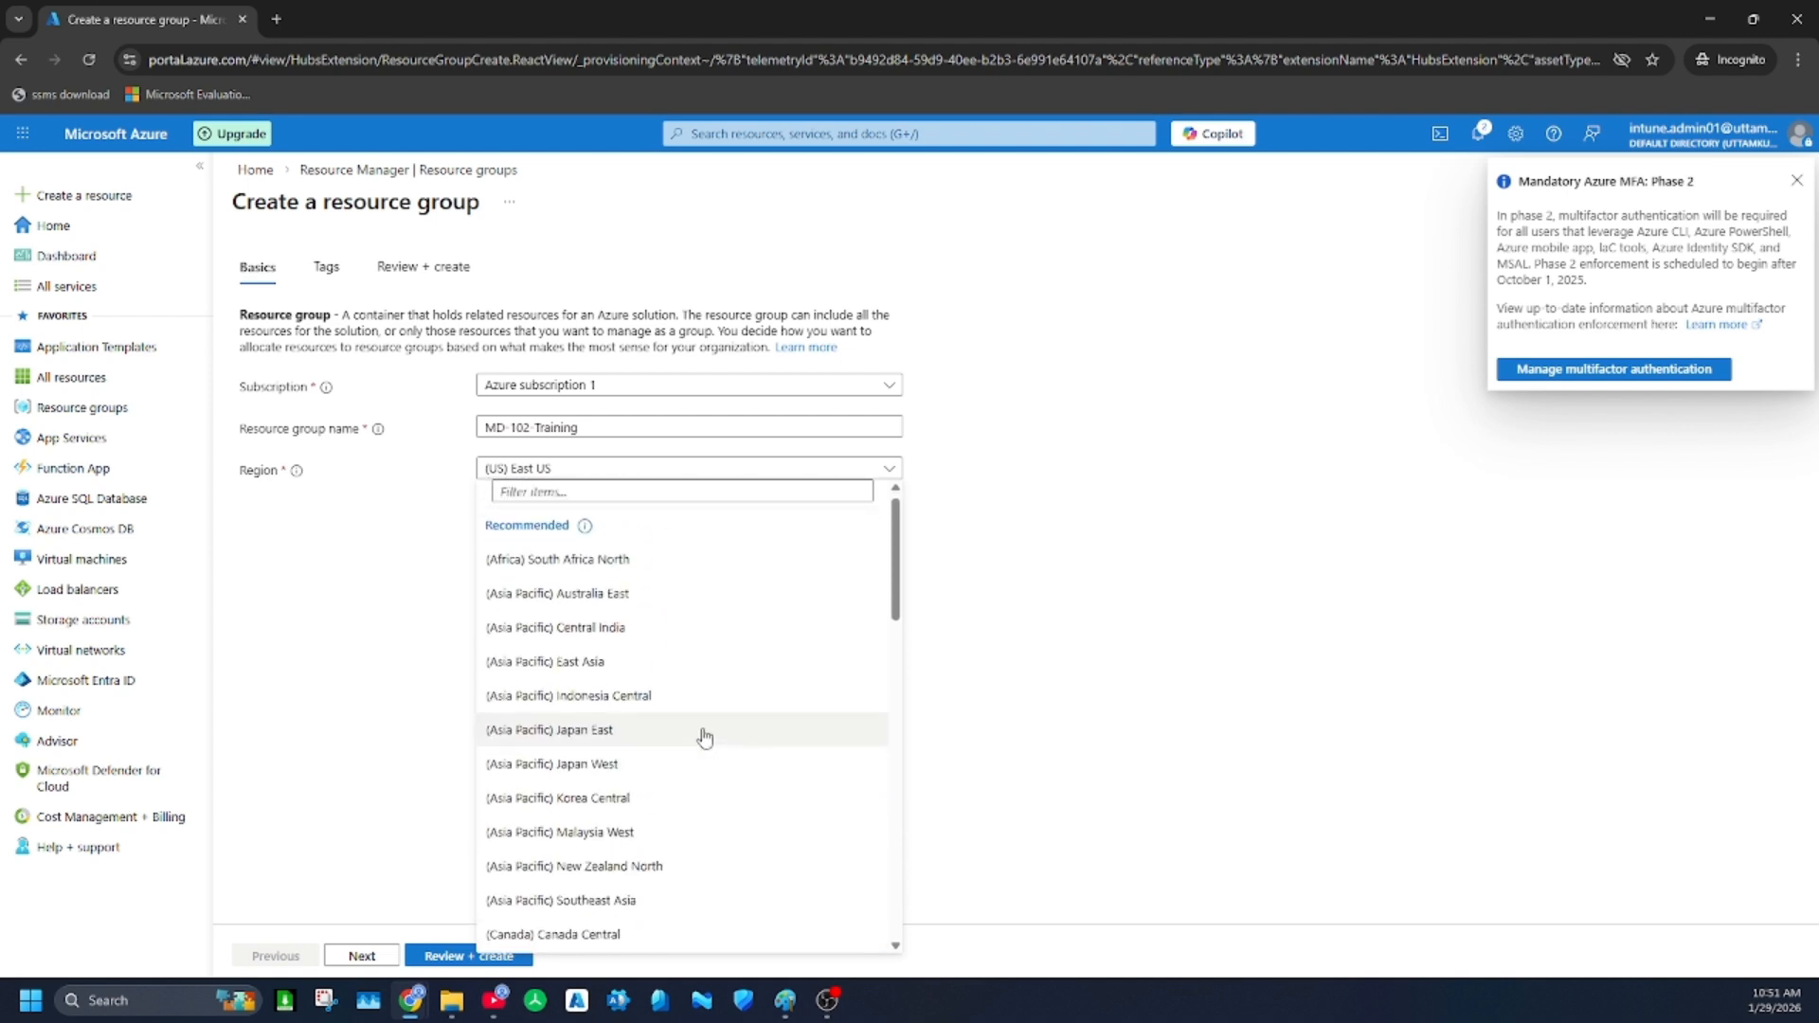
{"action": "left_click", "coordinate": [614, 627]}
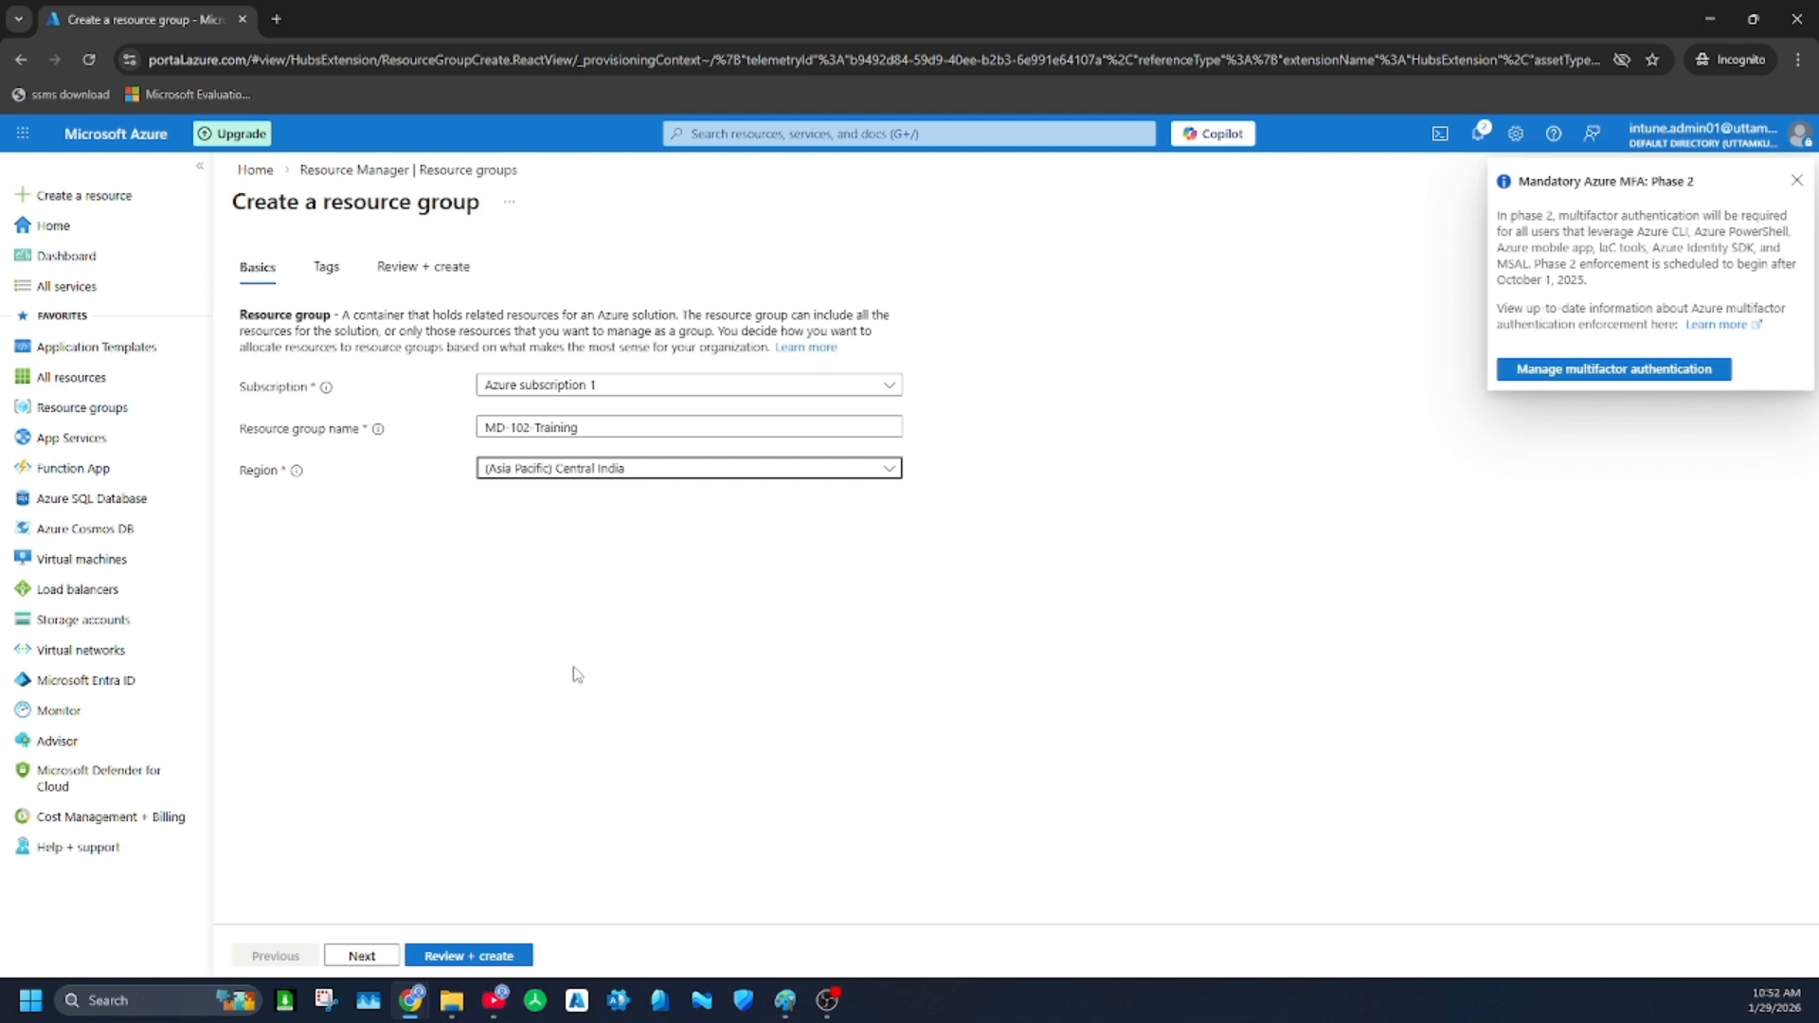
Create the resource group without tags and check it in the notifications and the refreshed resource group list
{"action": "left_click", "coordinate": [361, 957]}
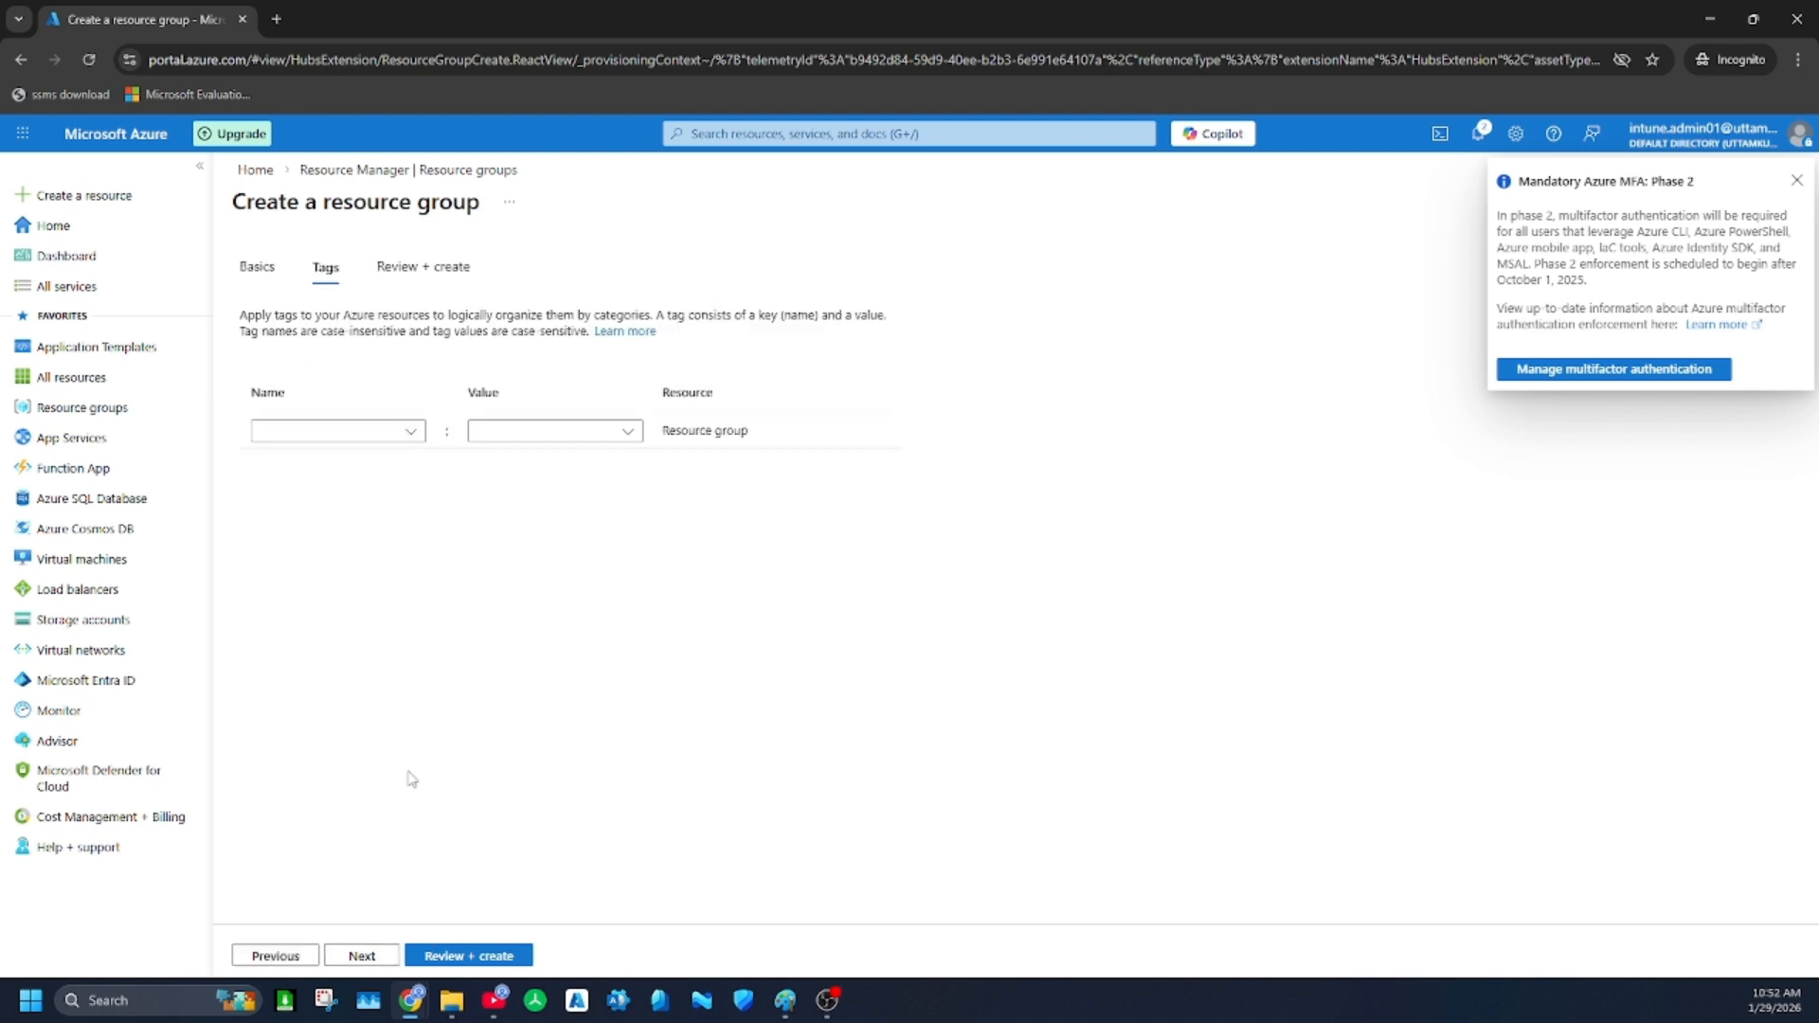
{"action": "left_click", "coordinate": [363, 956]}
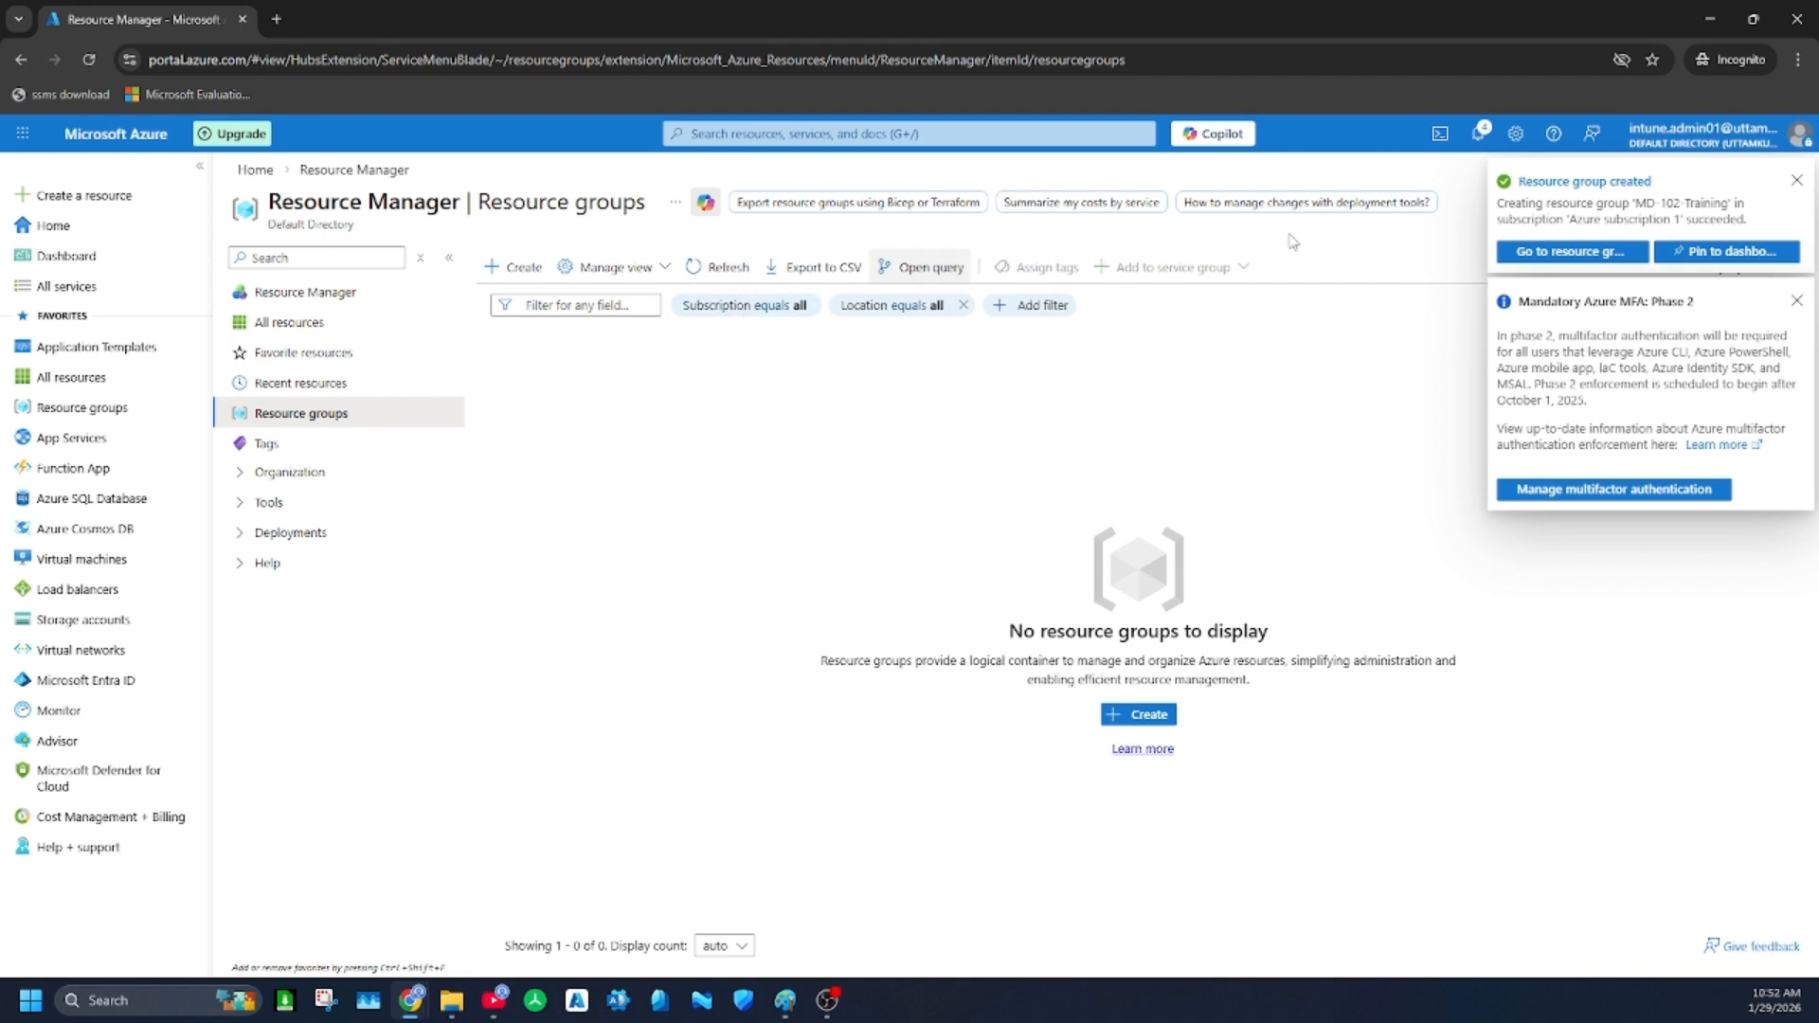
{"action": "left_click", "coordinate": [1482, 138]}
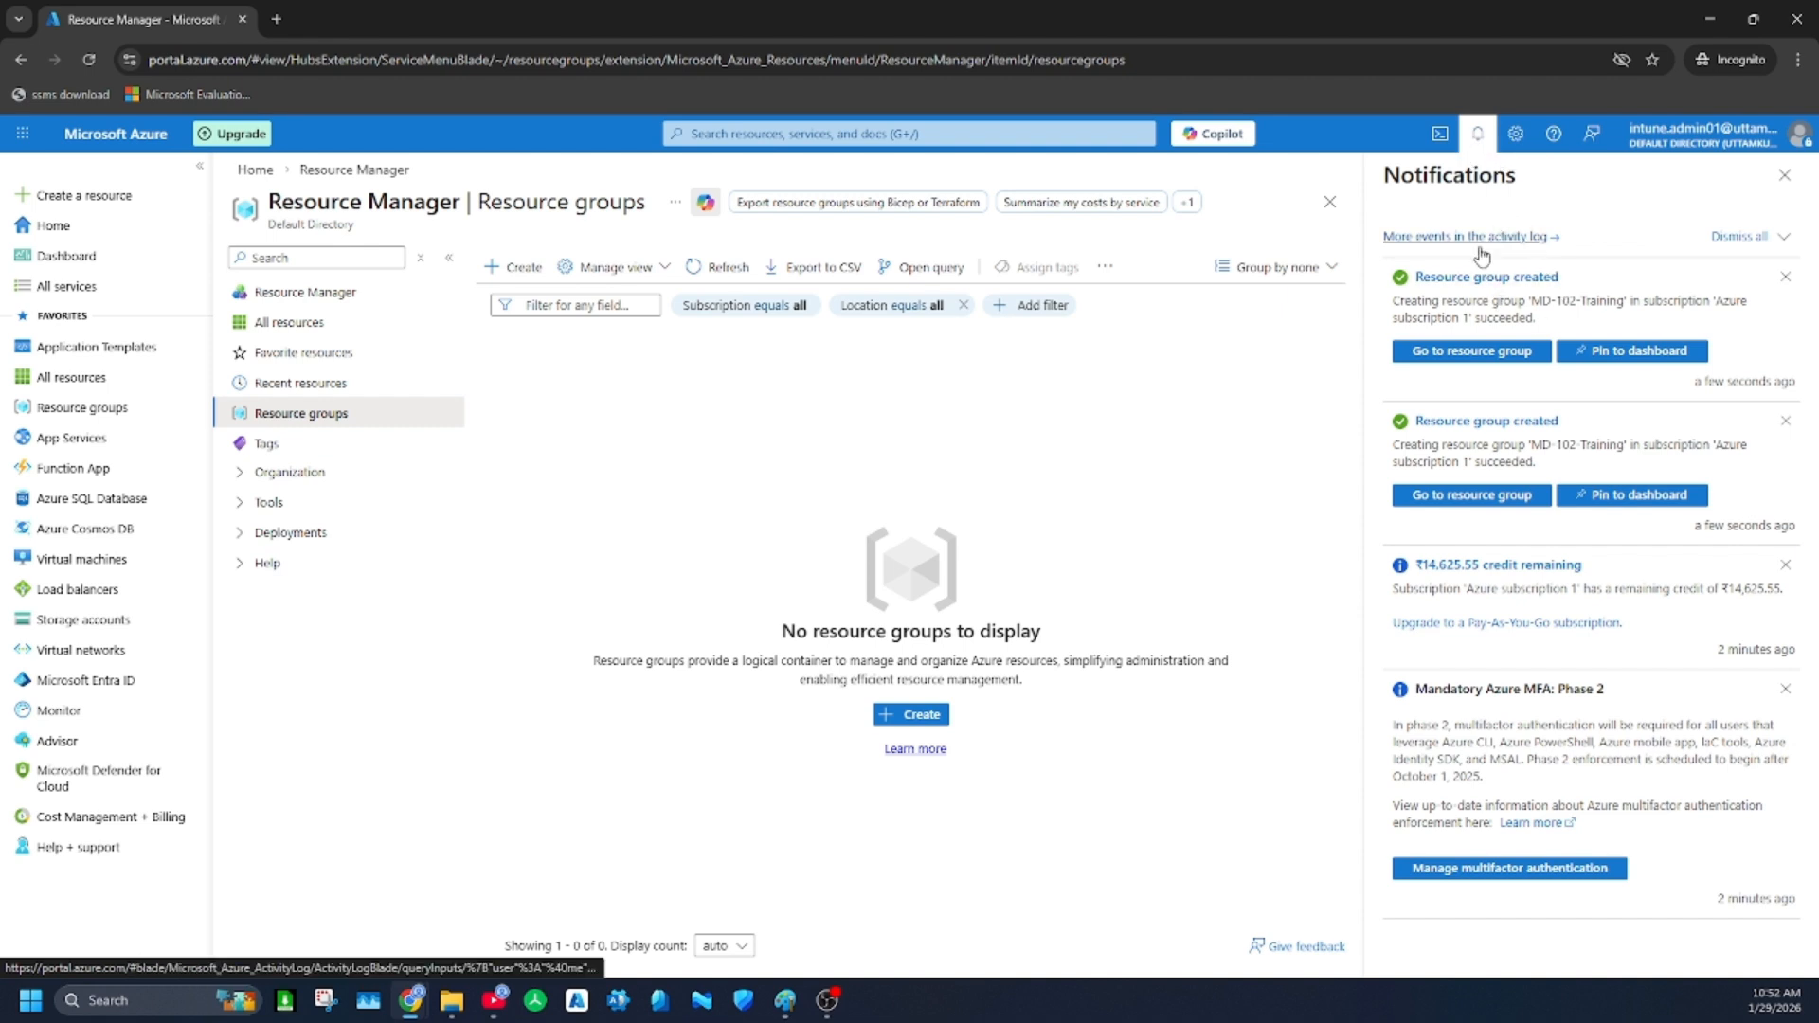
{"action": "left_click", "coordinate": [1784, 176]}
{"action": "left_click", "coordinate": [720, 266]}
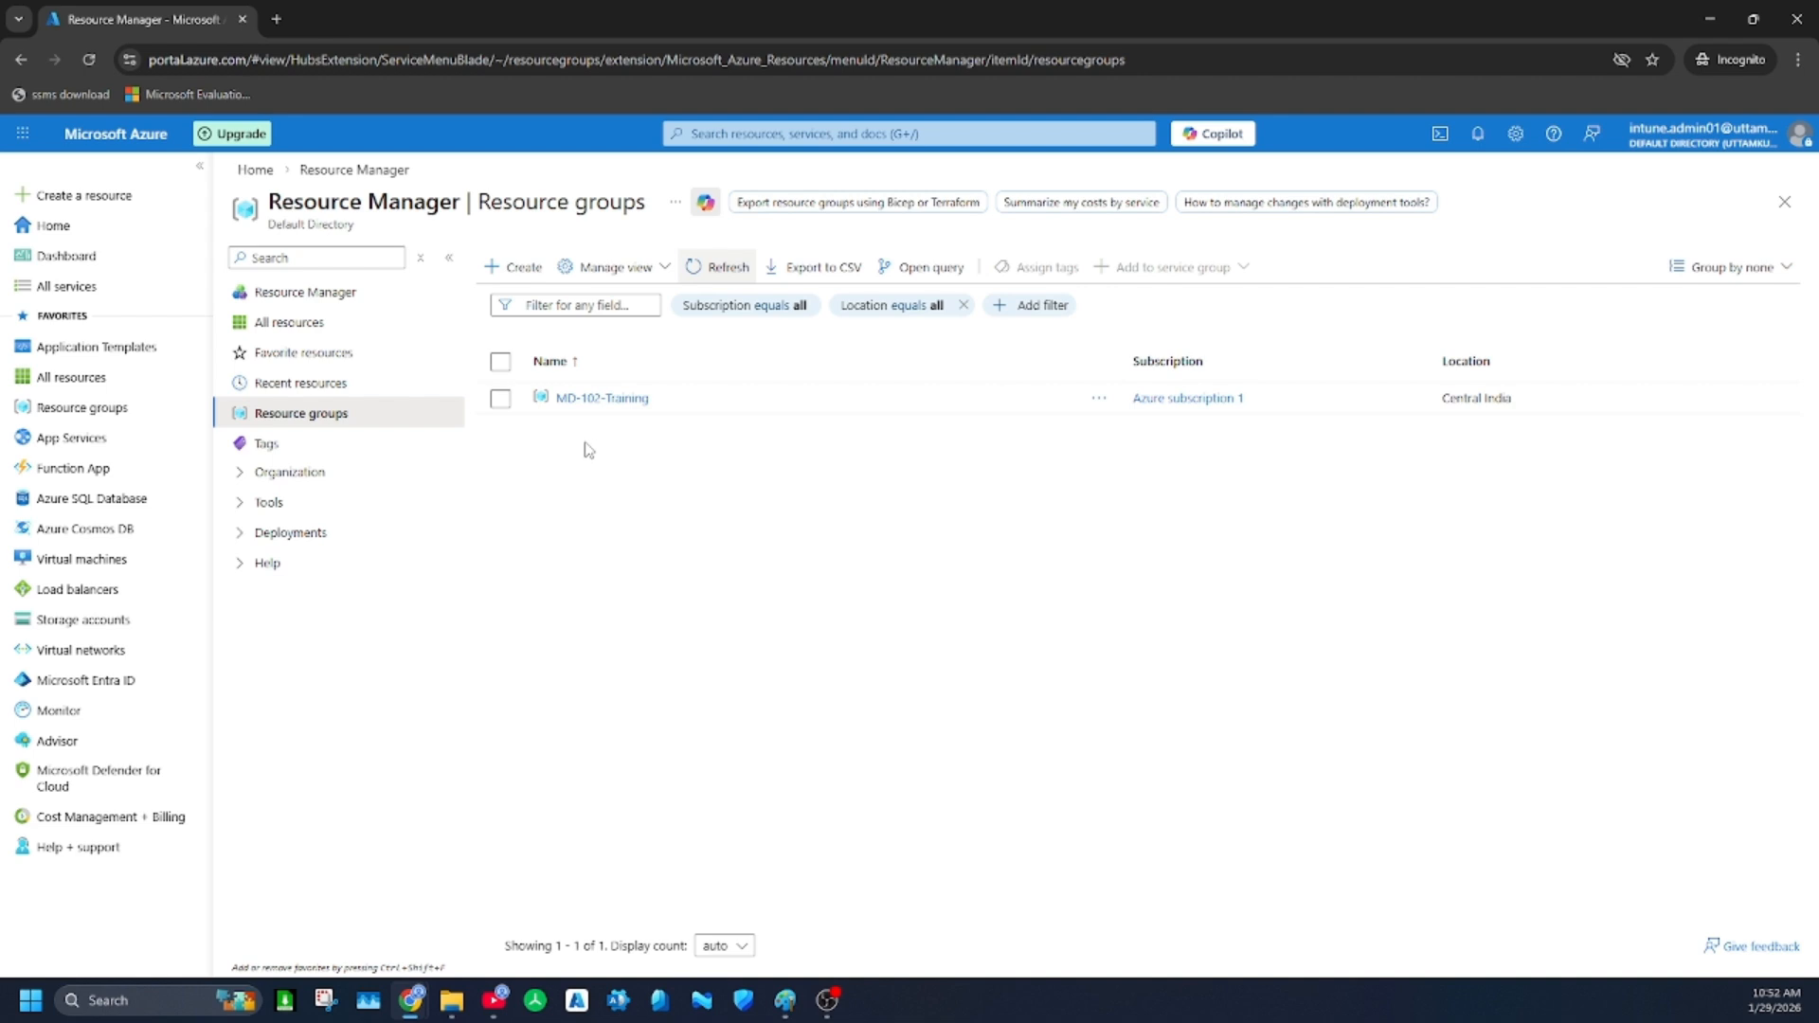
Start creating a standard virtual machine and assign it to the MD-102-Training resource group
{"action": "left_click", "coordinate": [94, 408]}
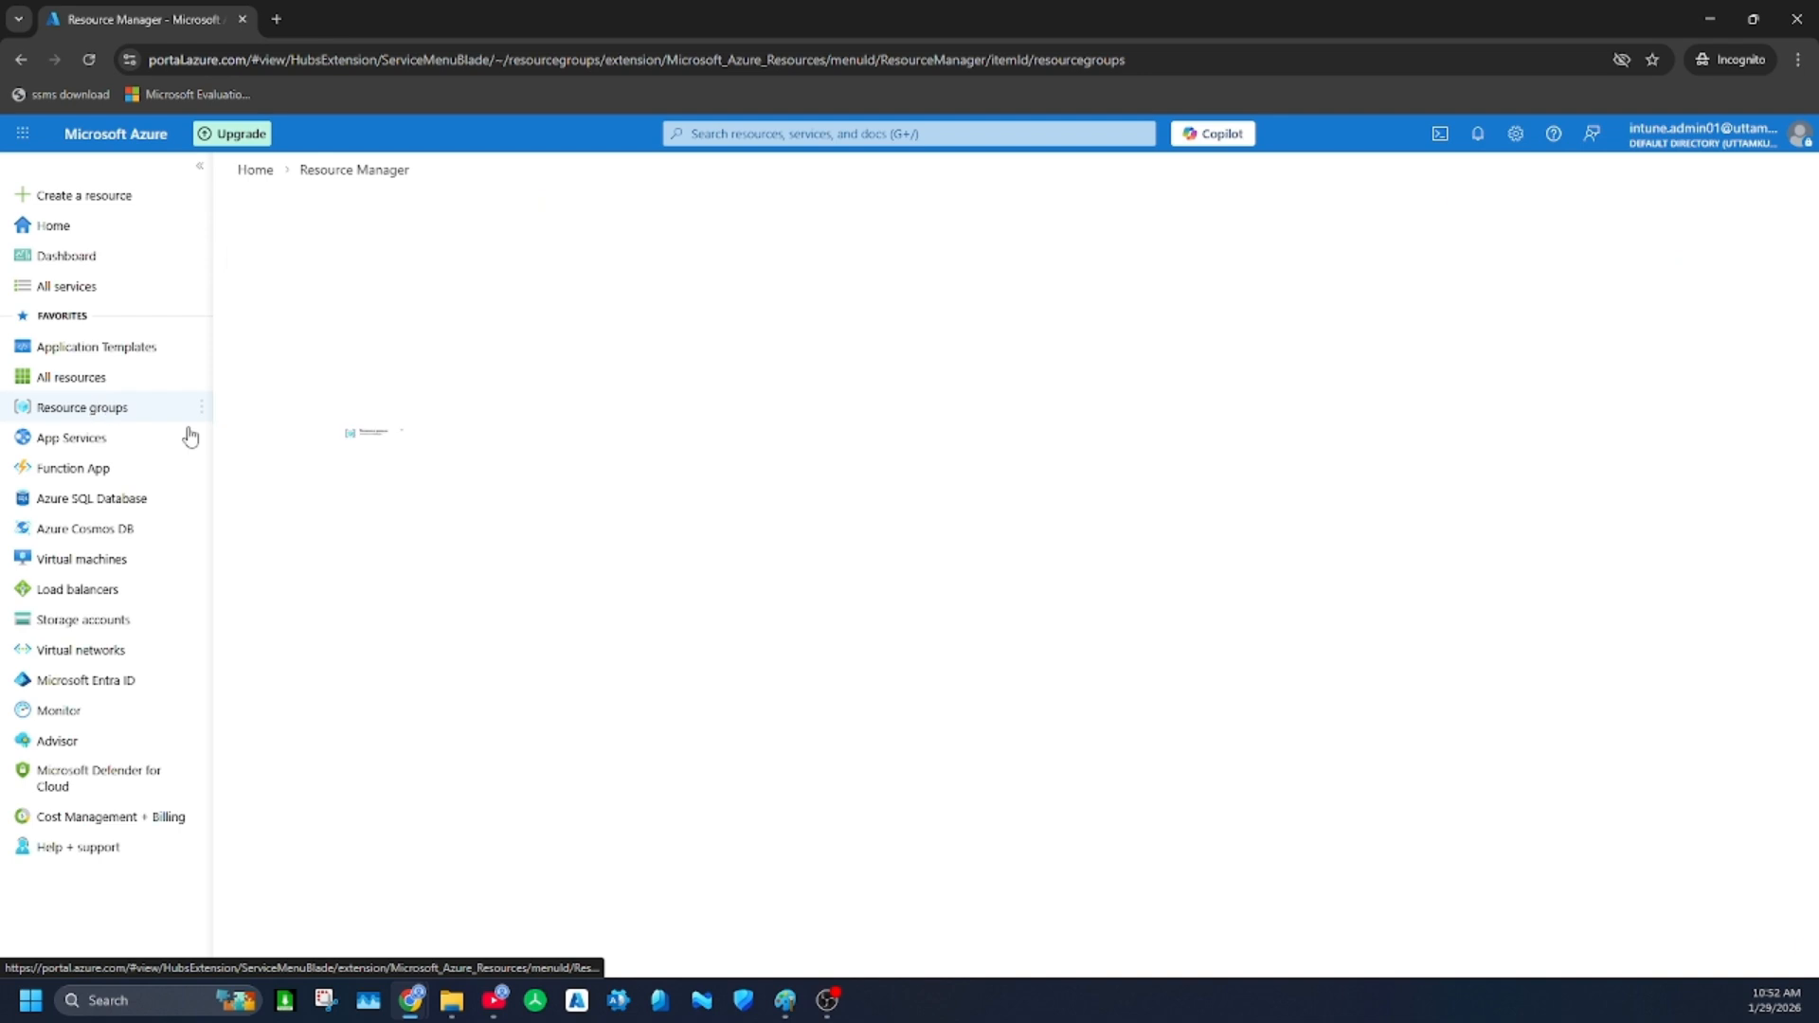
{"action": "left_click", "coordinate": [81, 559]}
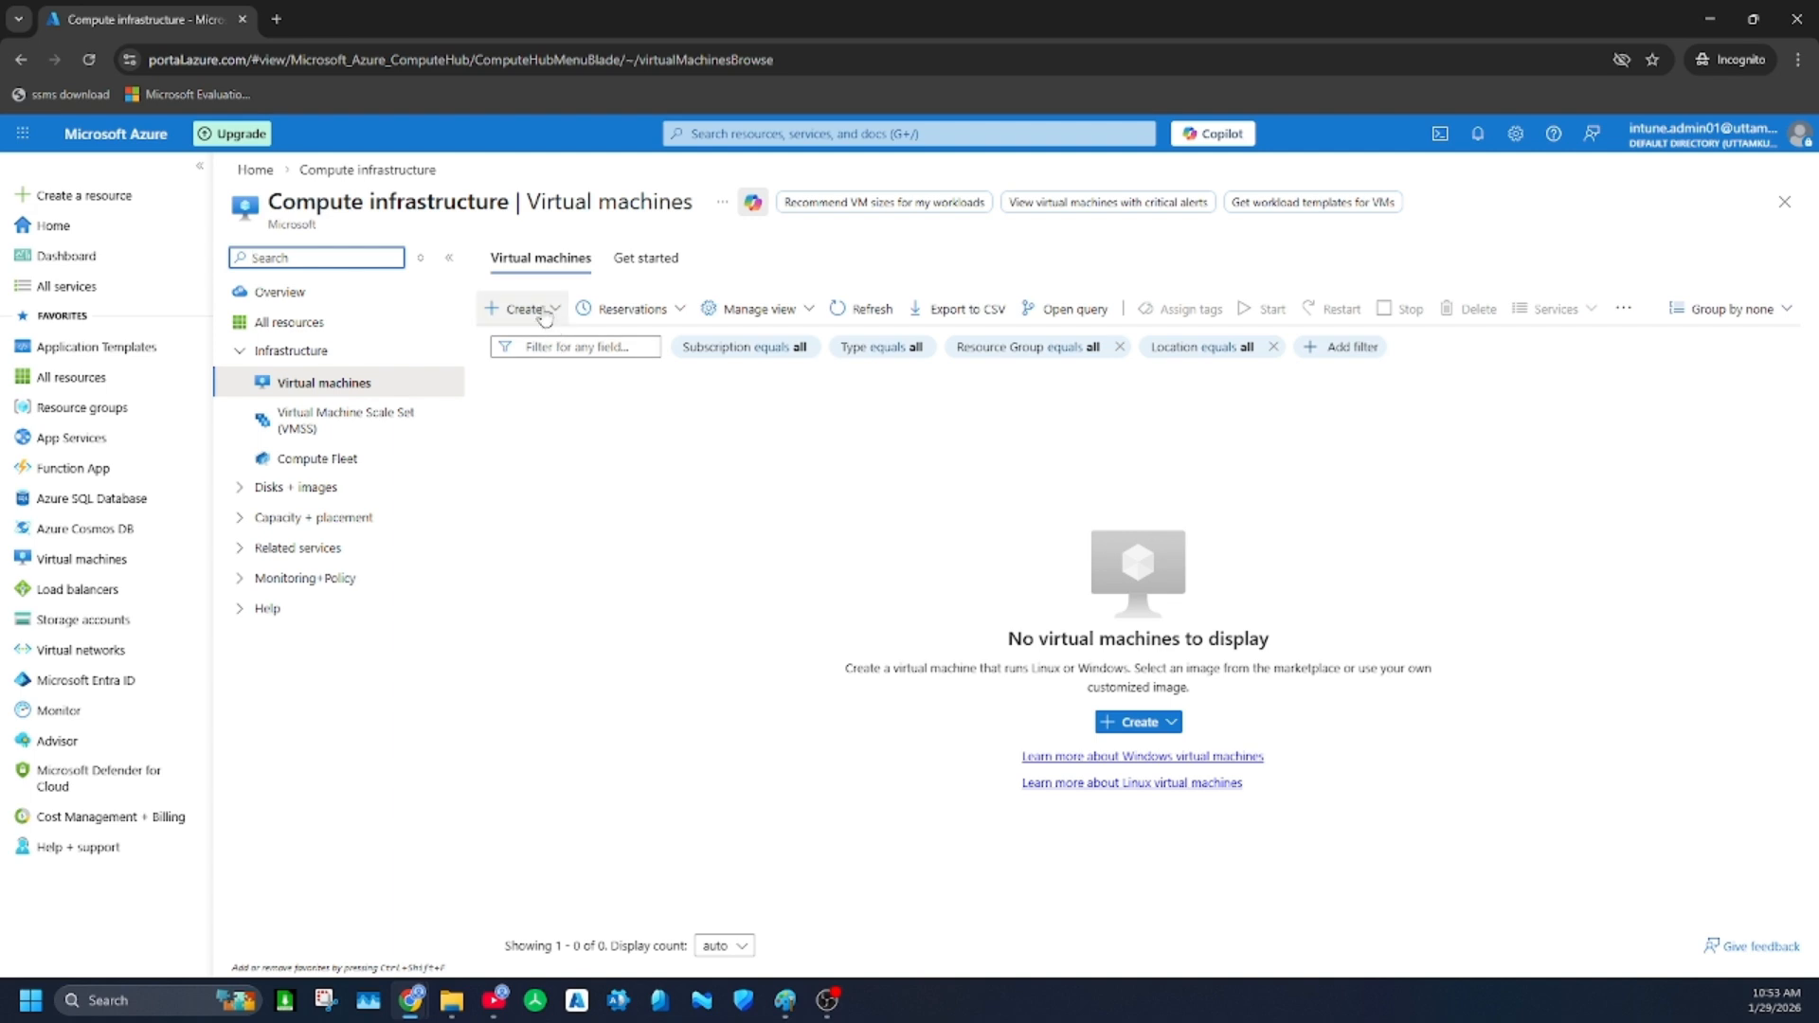
{"action": "left_click", "coordinate": [545, 313]}
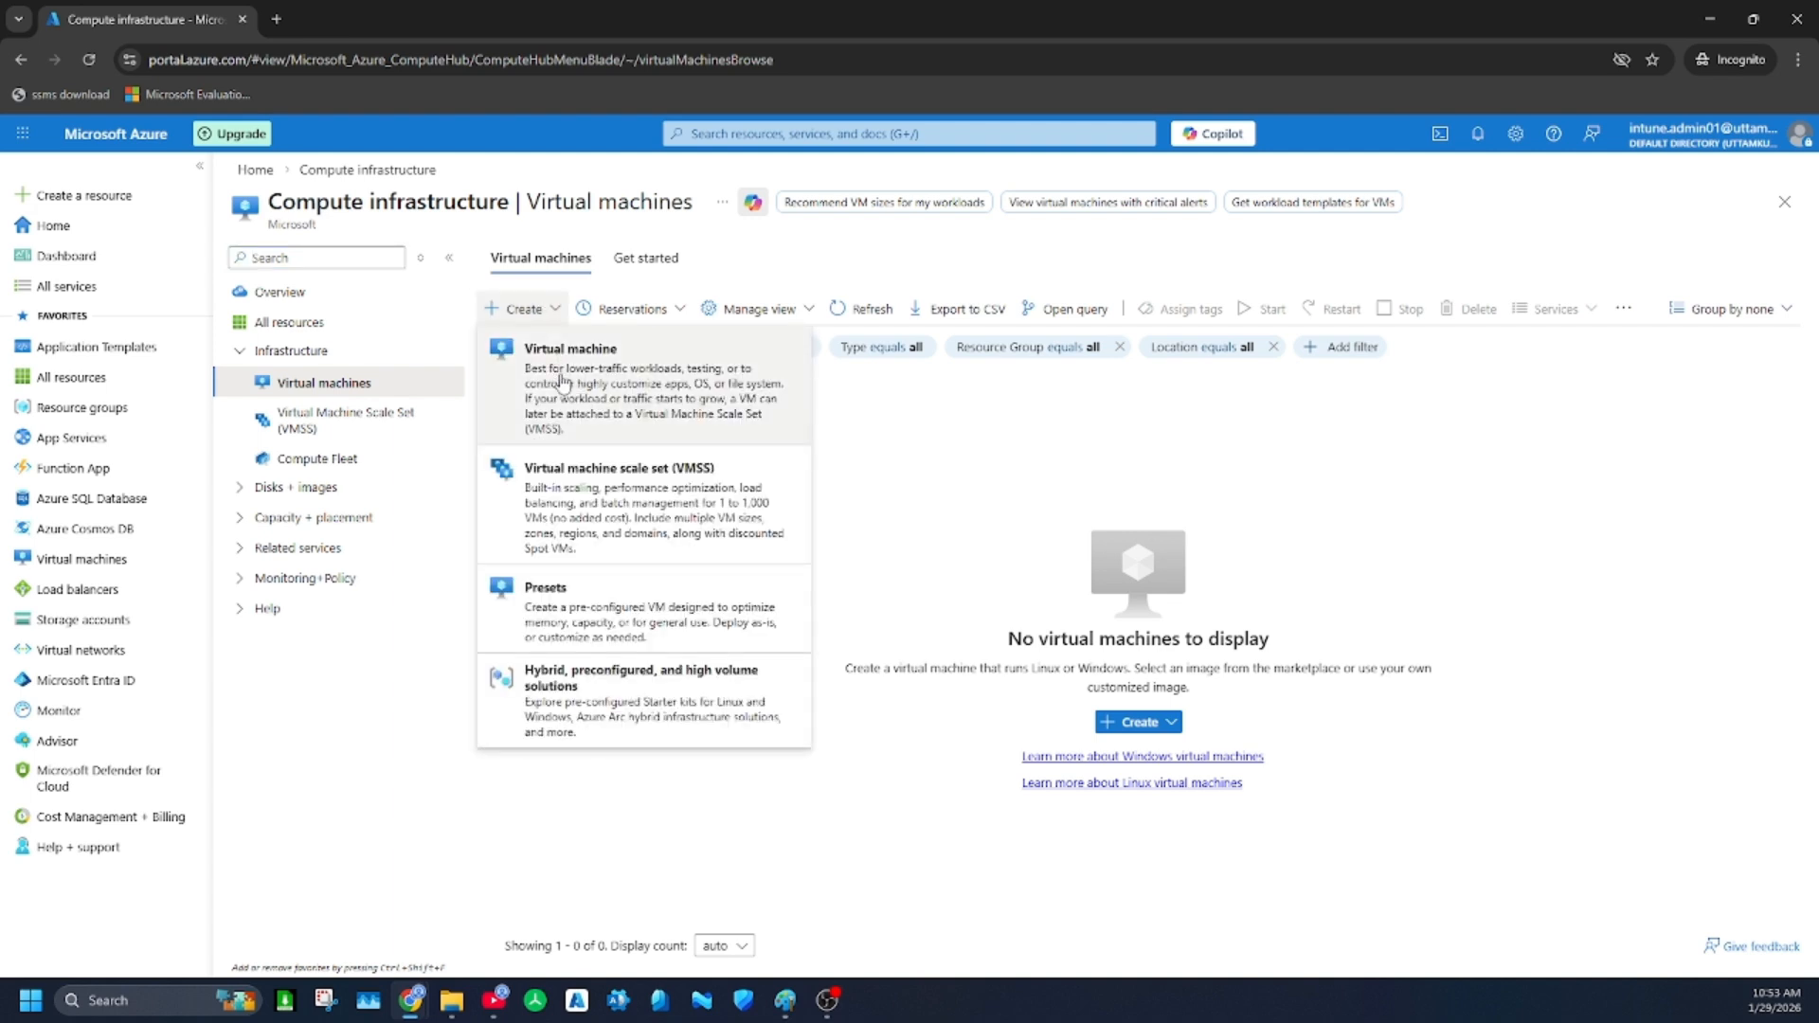
{"action": "left_click", "coordinate": [654, 386]}
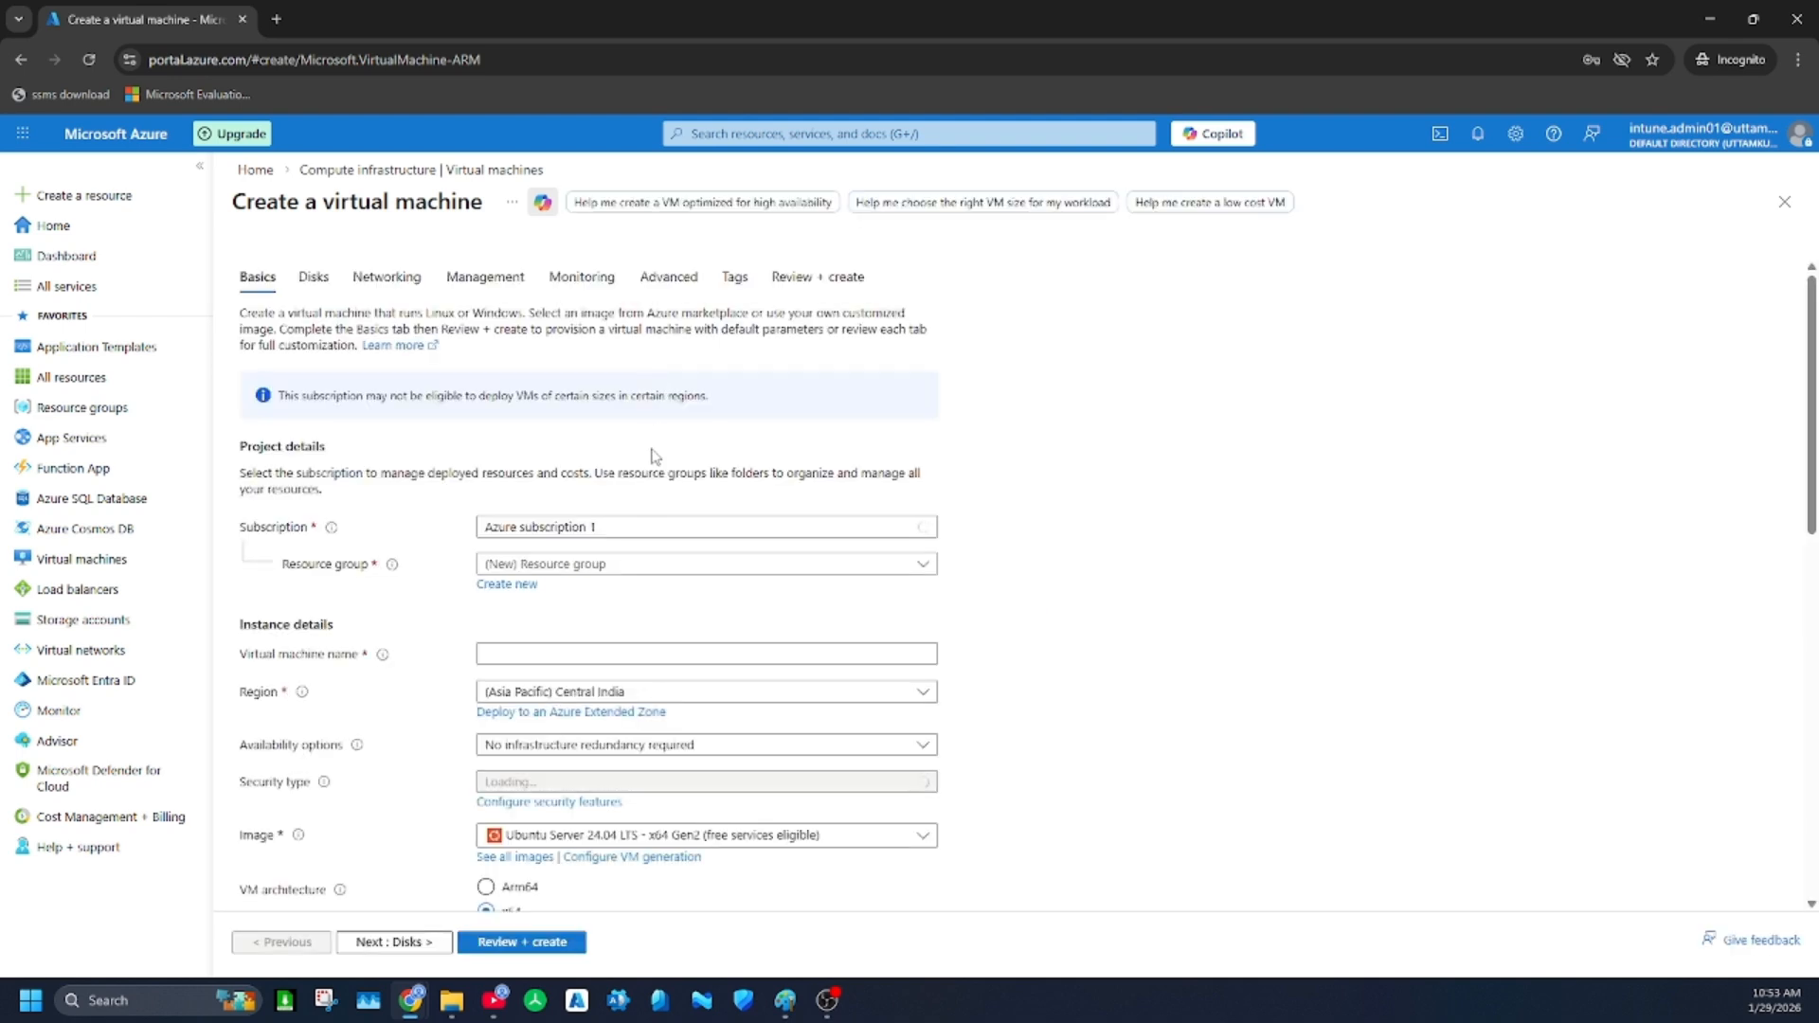
{"action": "left_click", "coordinate": [588, 567]}
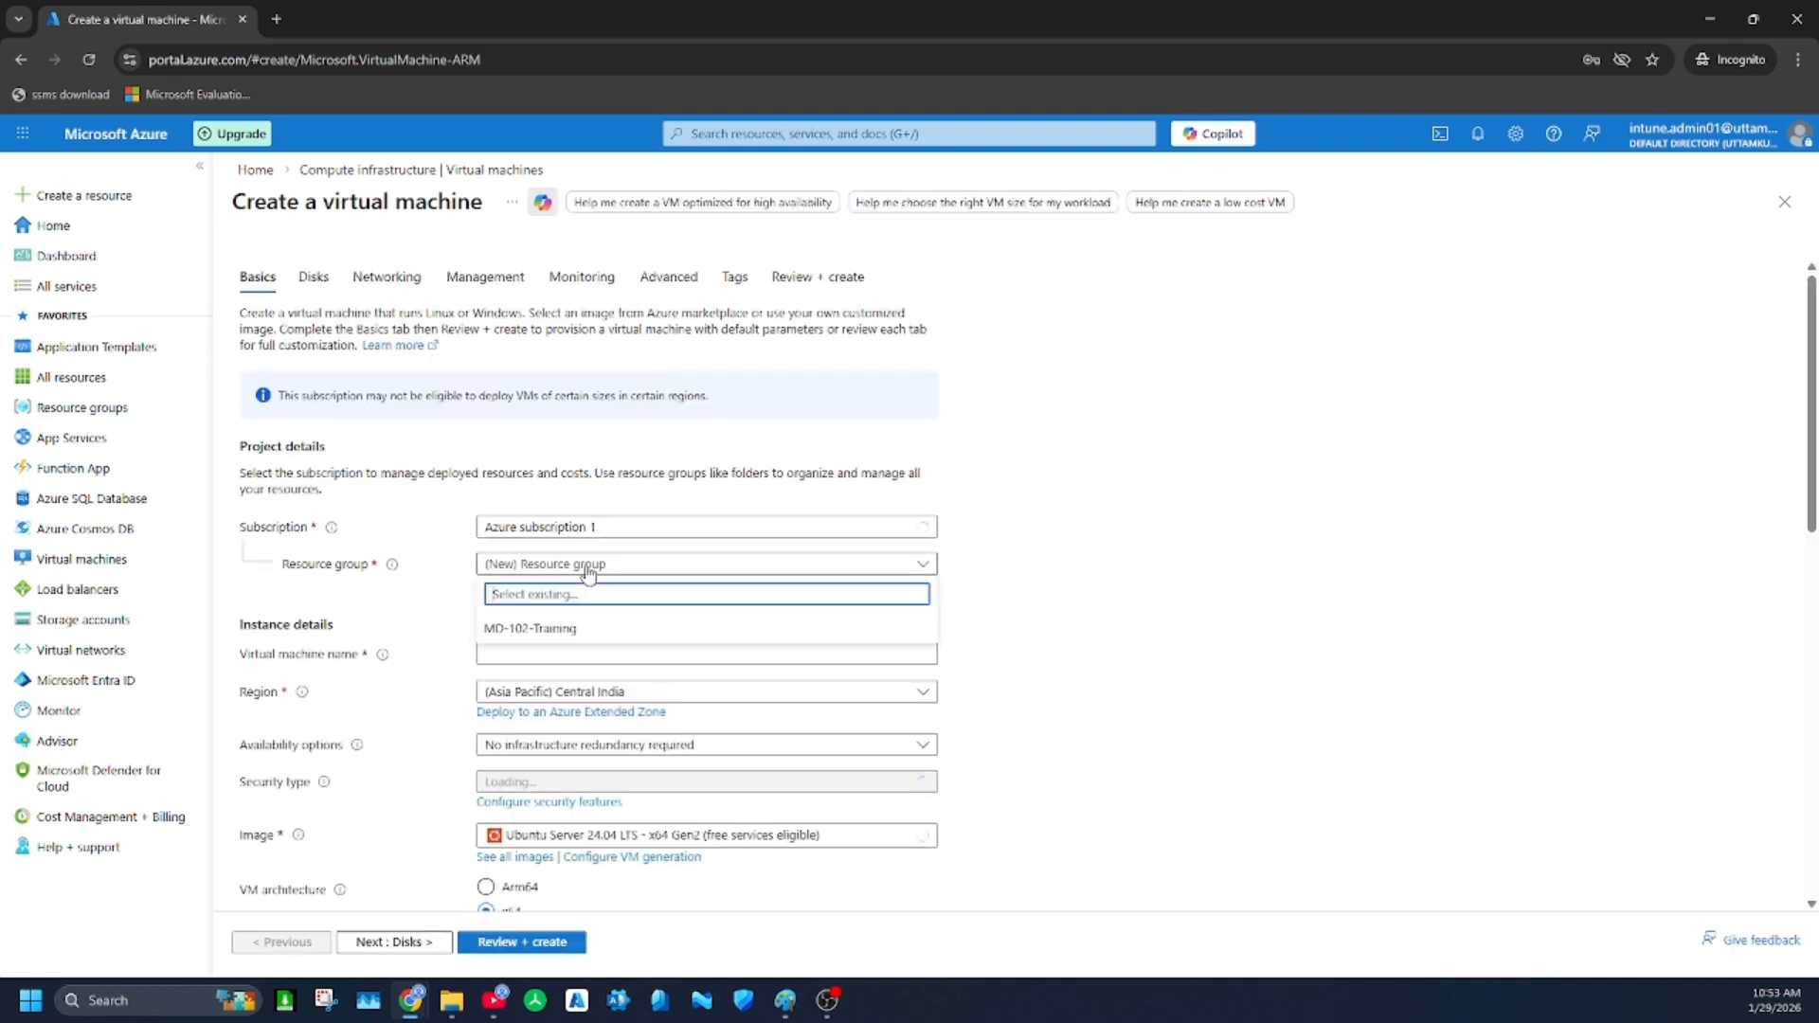
{"action": "left_click", "coordinate": [563, 630]}
Name the virtual machine with the owner's first name followed by -Win10-VM01
{"action": "left_click", "coordinate": [532, 655]}
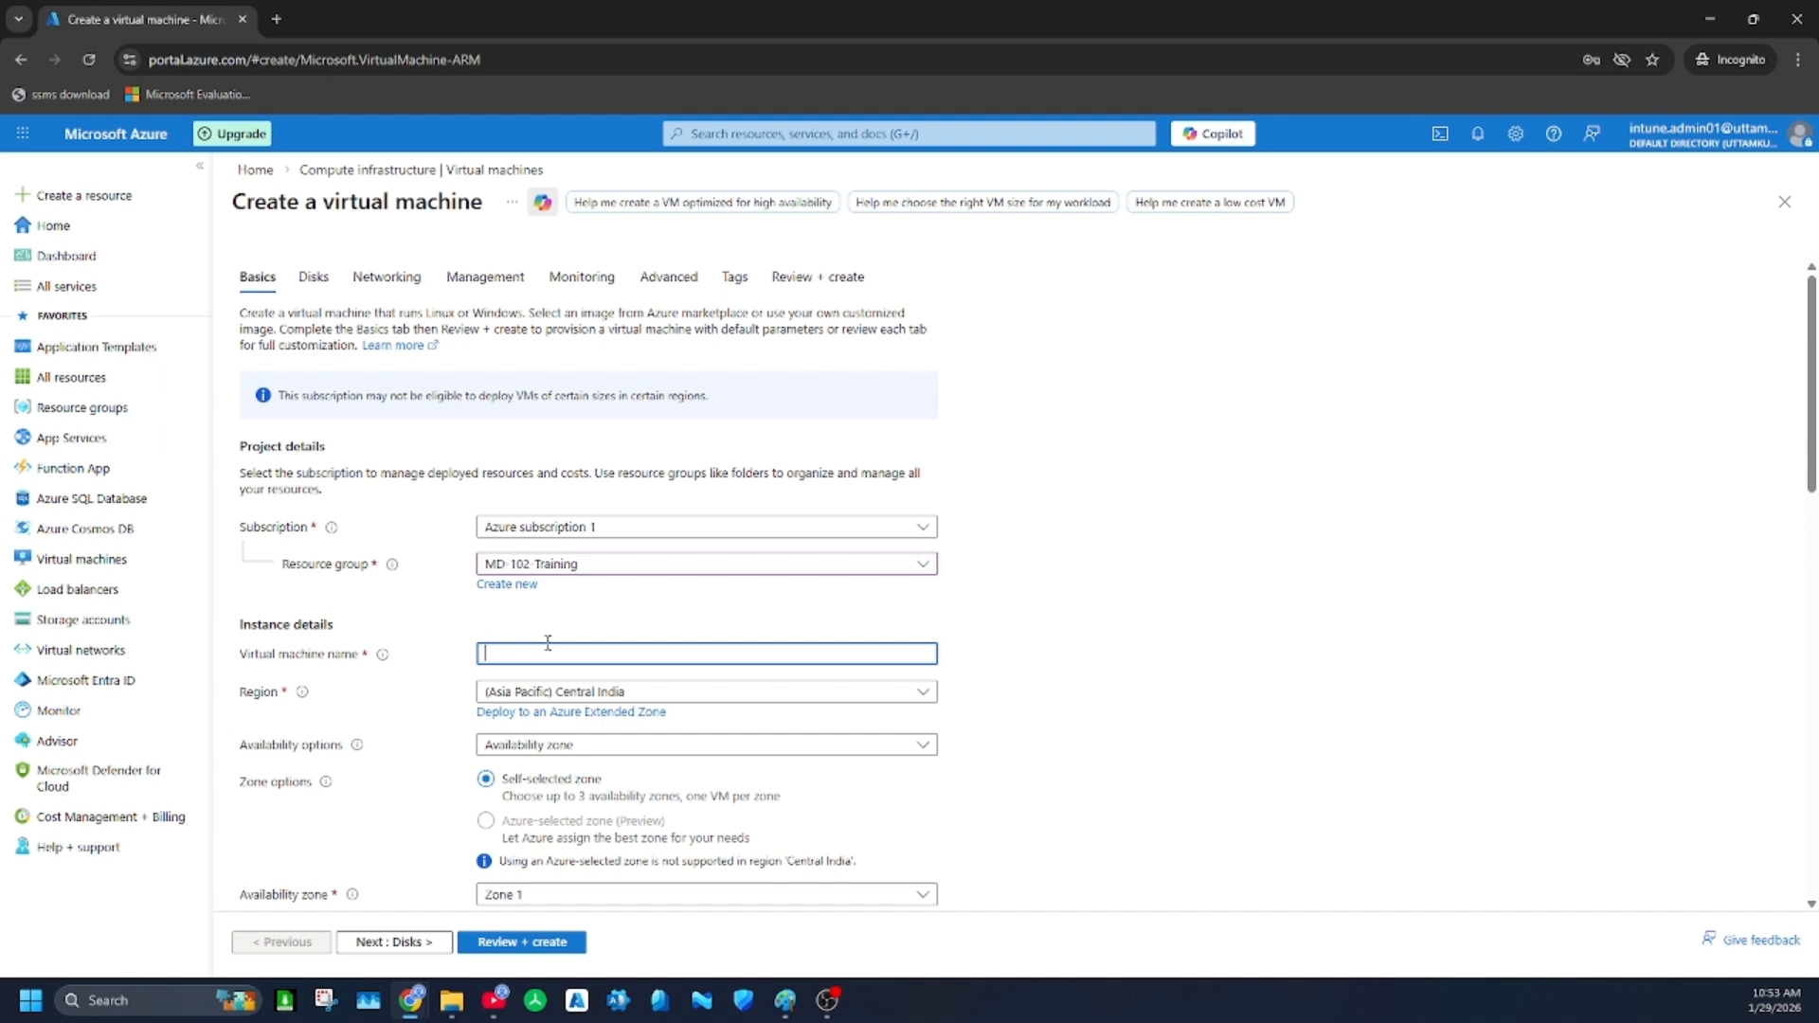
{"action": "type", "text": "Uttam-"}
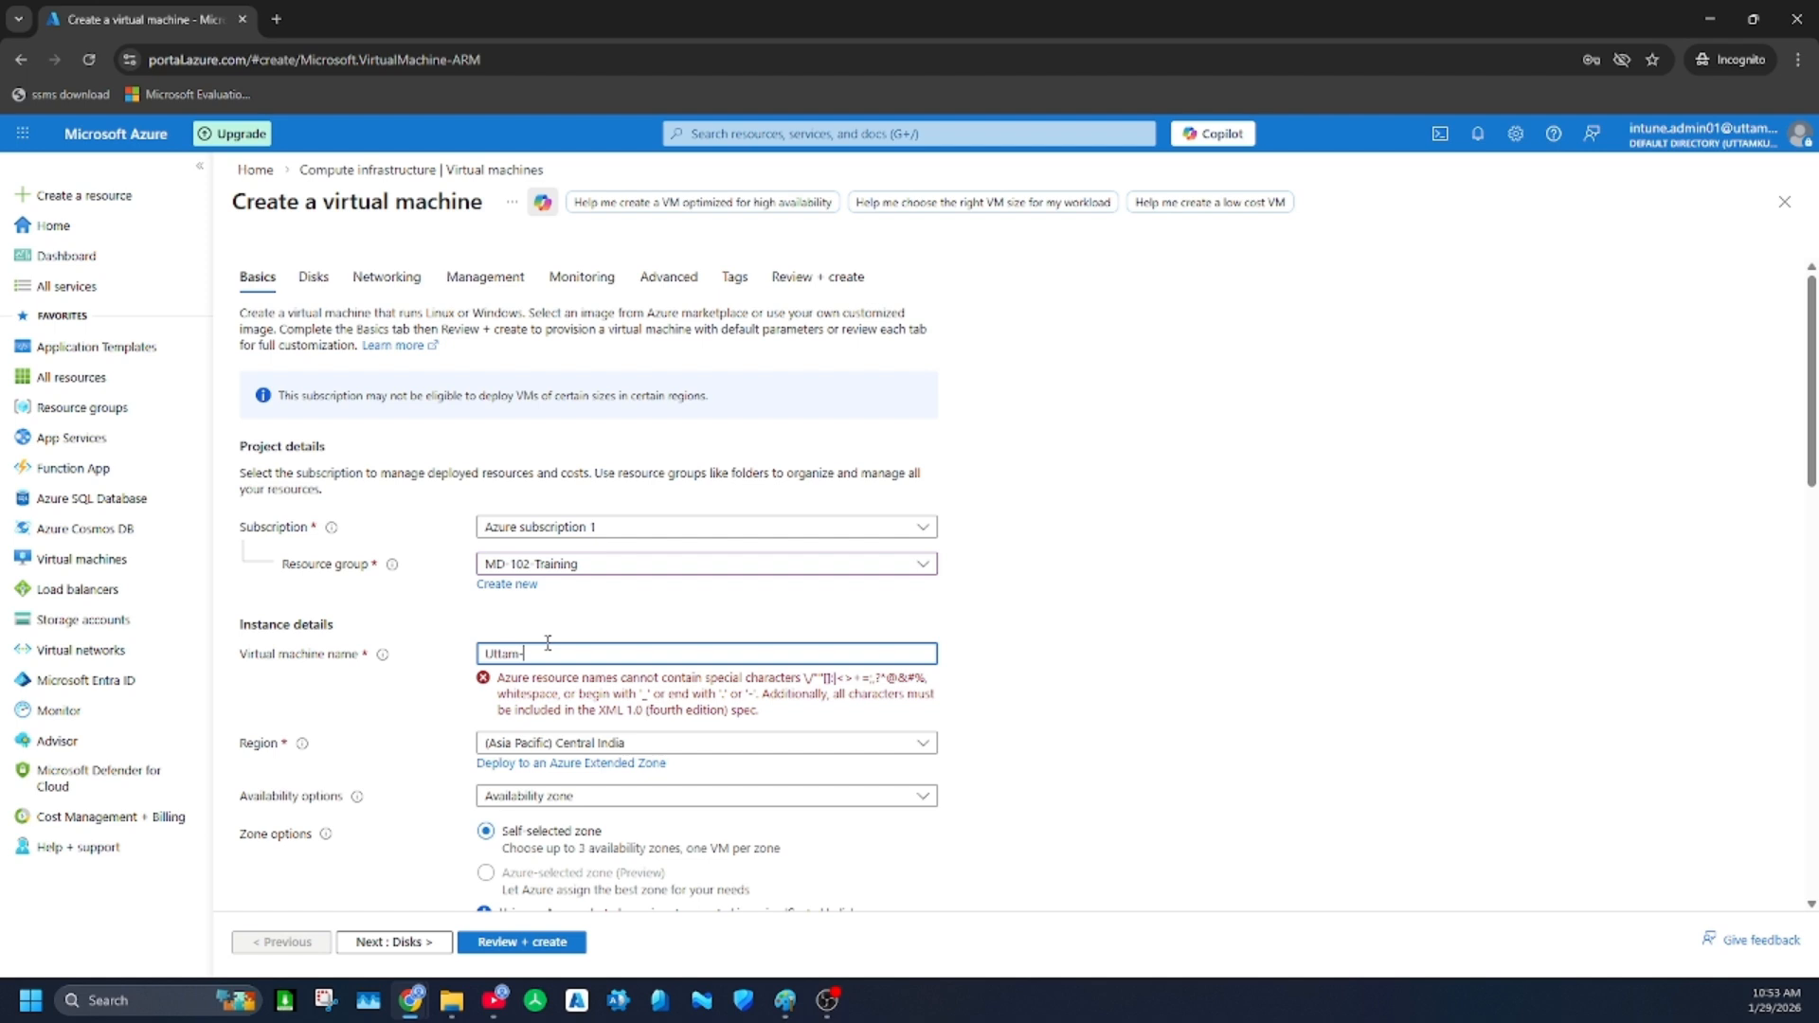
{"action": "type", "text": "Win"}
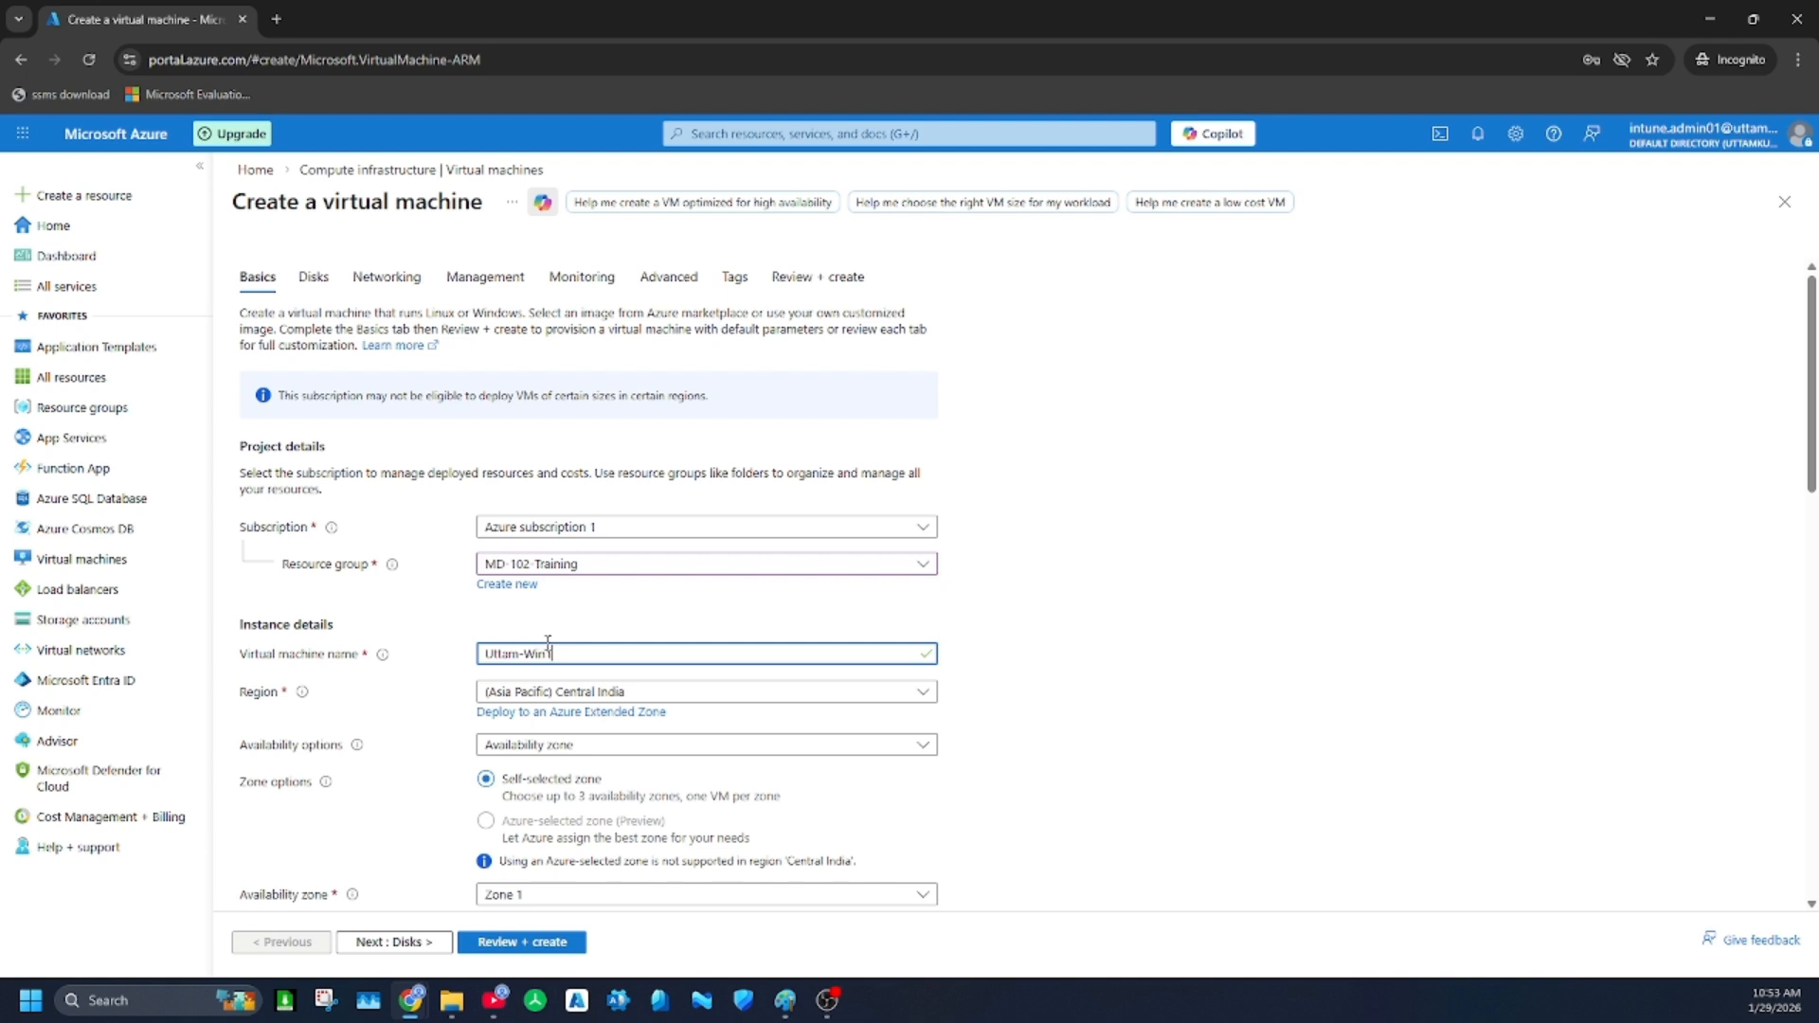
{"action": "key", "text": "BackSpace"}
{"action": "key", "text": "BackSpace"}
Set the virtual machine's availability options to No infrastructure redundancy required and its security type to Standard
{"action": "scroll", "coordinate": [663, 594], "scroll_direction": "down", "scroll_amount": 1}
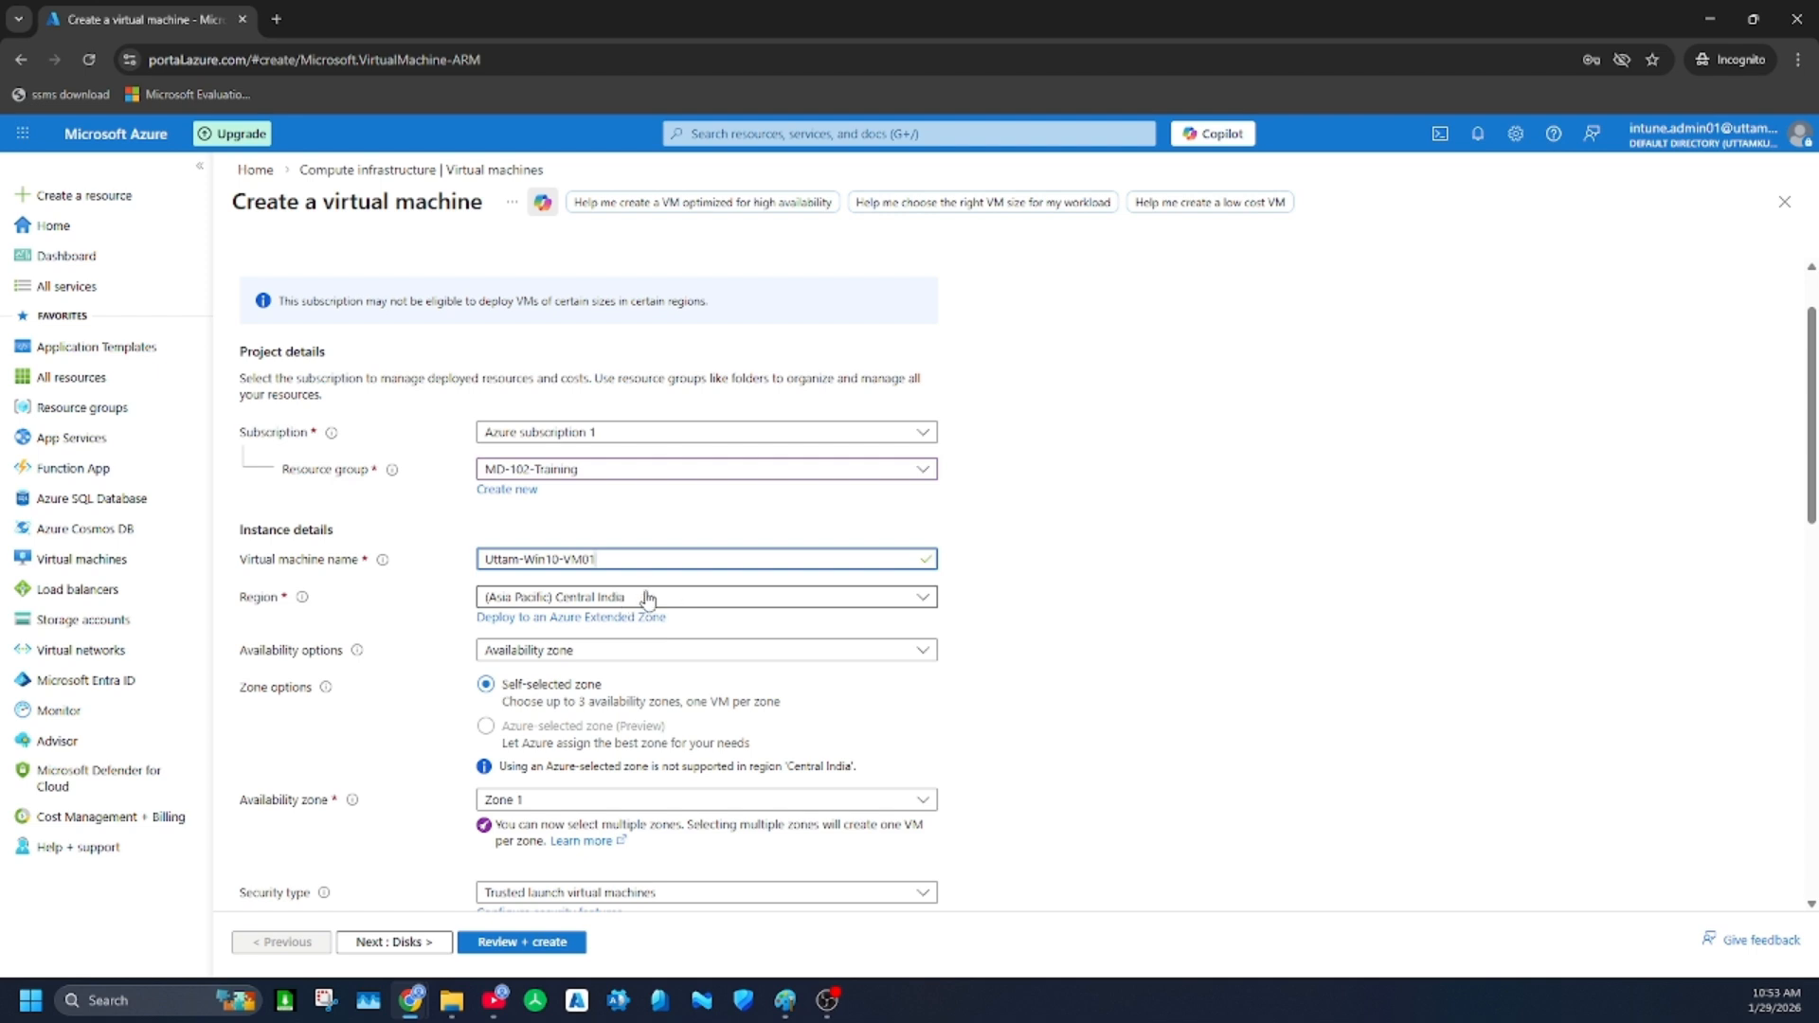
{"action": "left_click", "coordinate": [591, 654]}
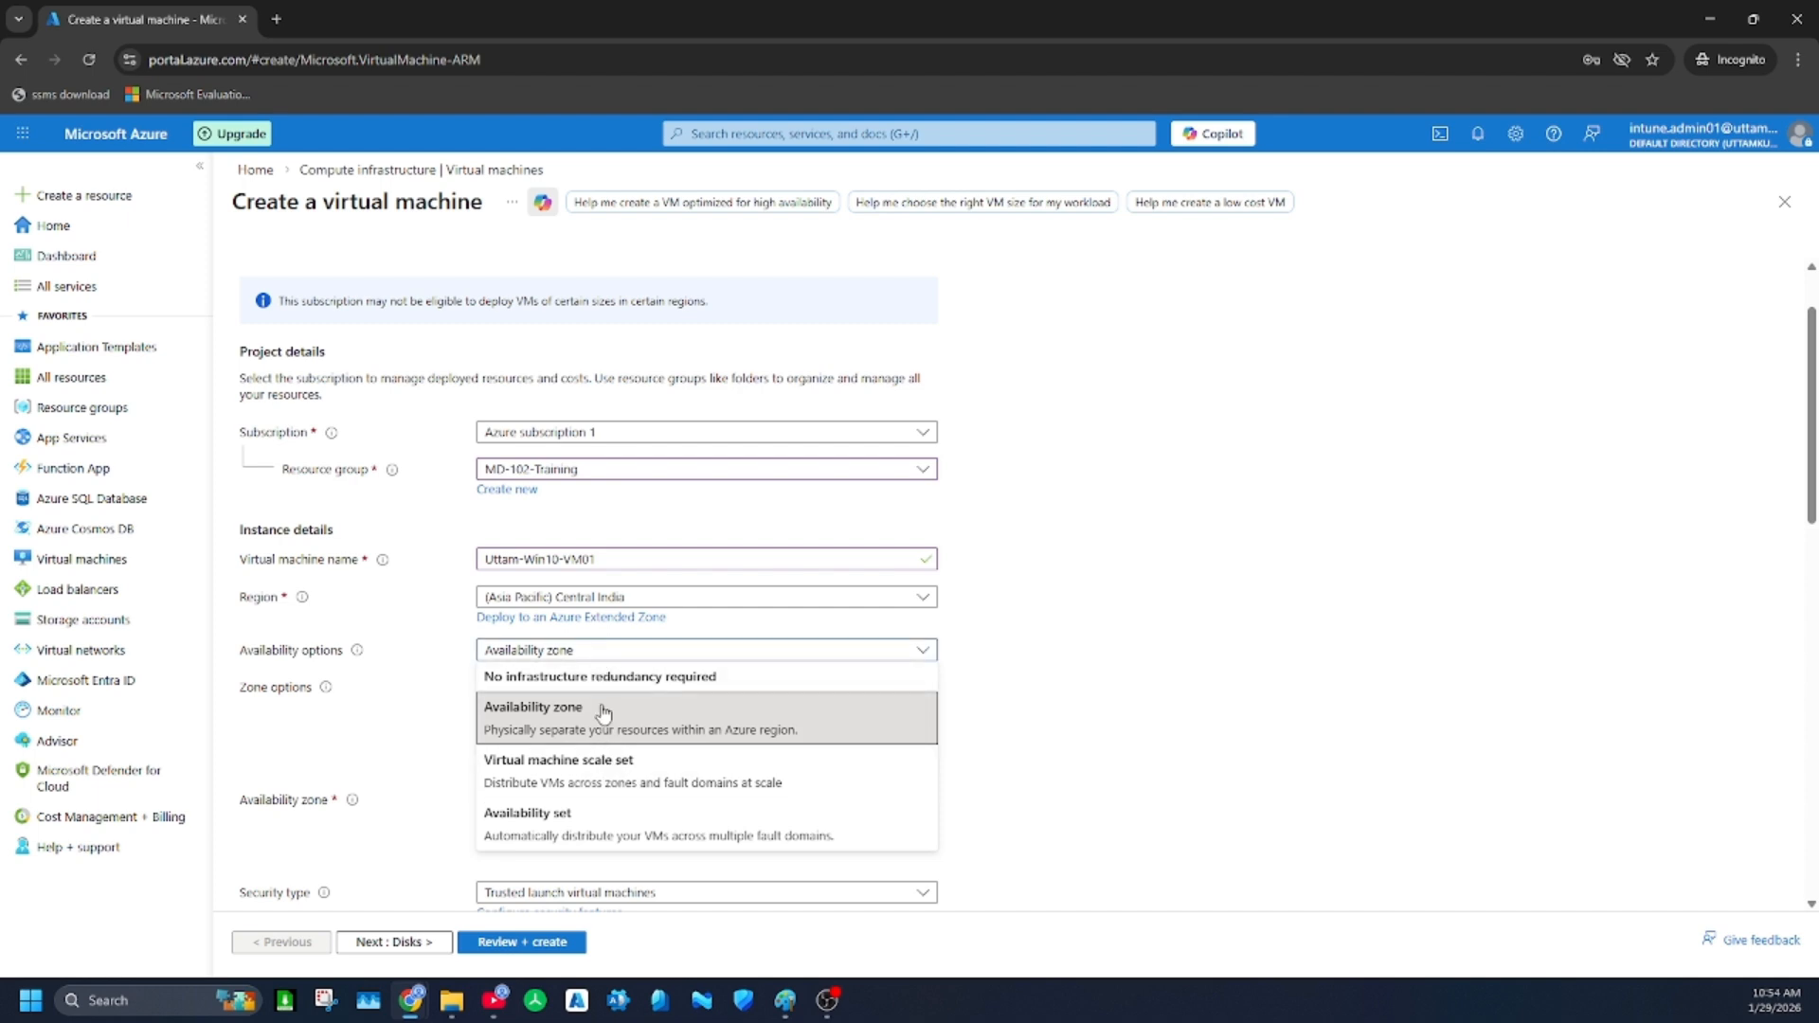
{"action": "left_click", "coordinate": [607, 683]}
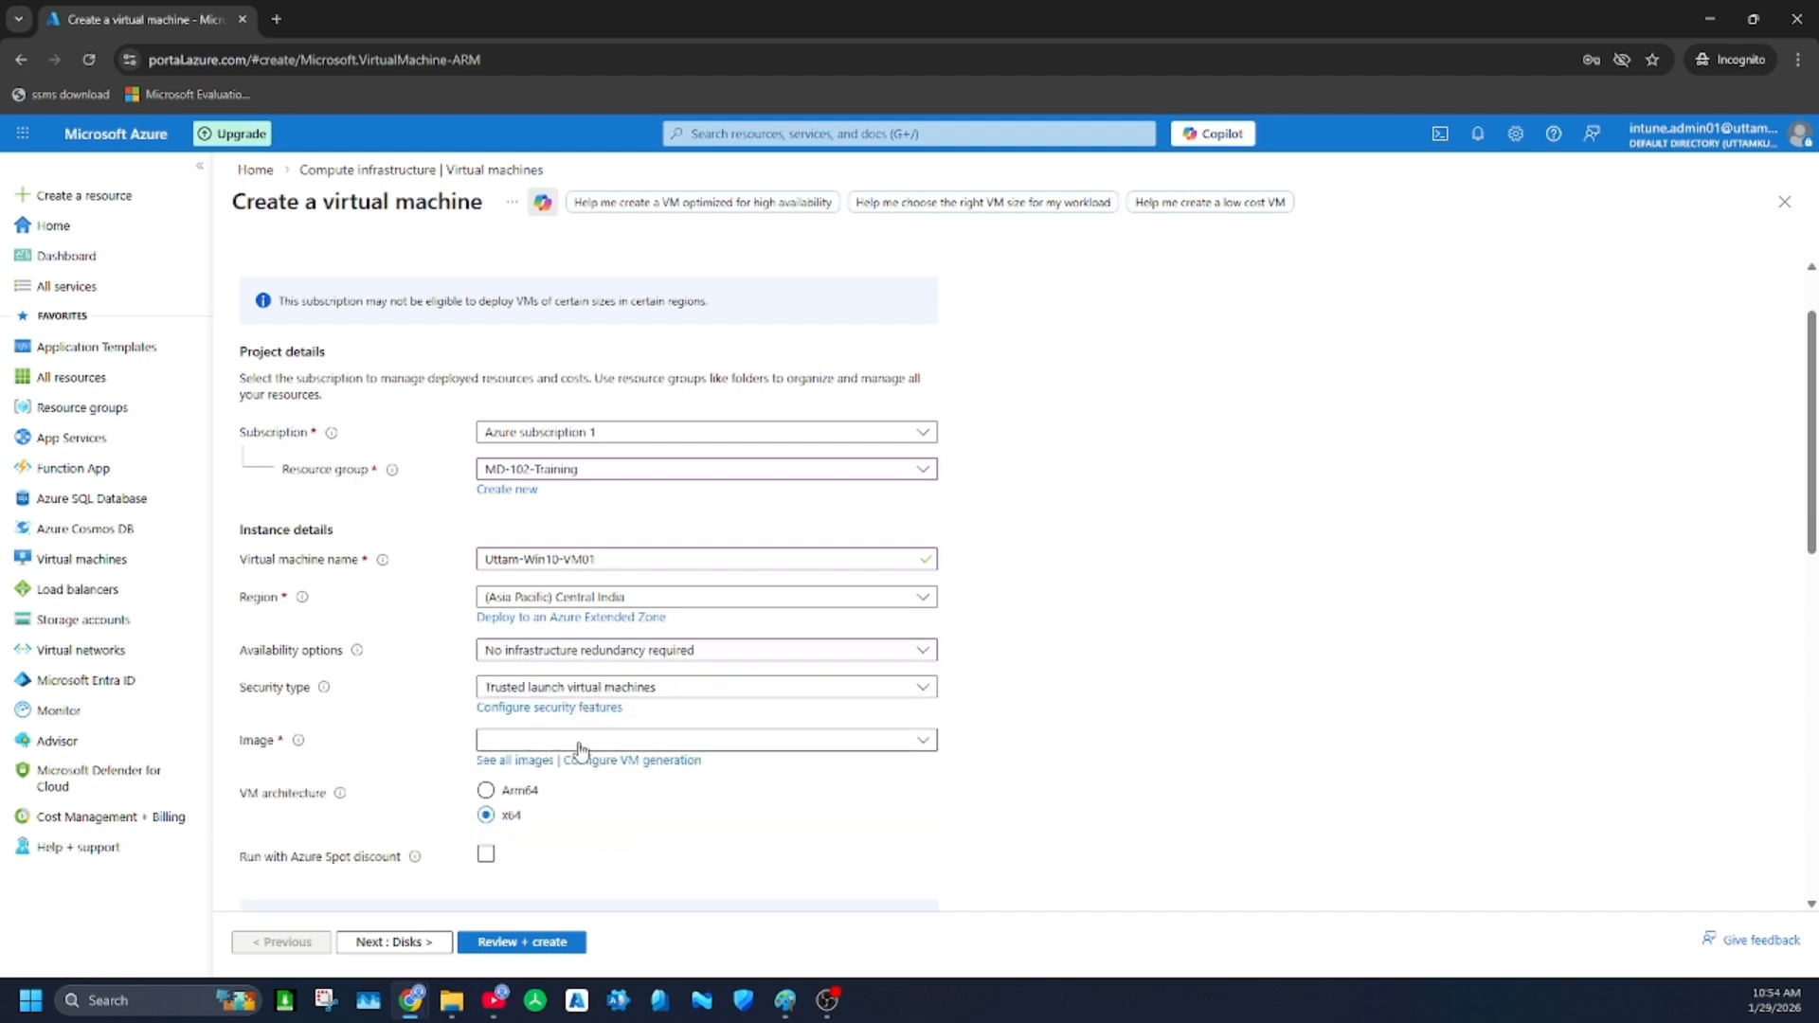
{"action": "scroll", "coordinate": [607, 689], "scroll_direction": "down", "scroll_amount": 2}
{"action": "left_click", "coordinate": [618, 504]}
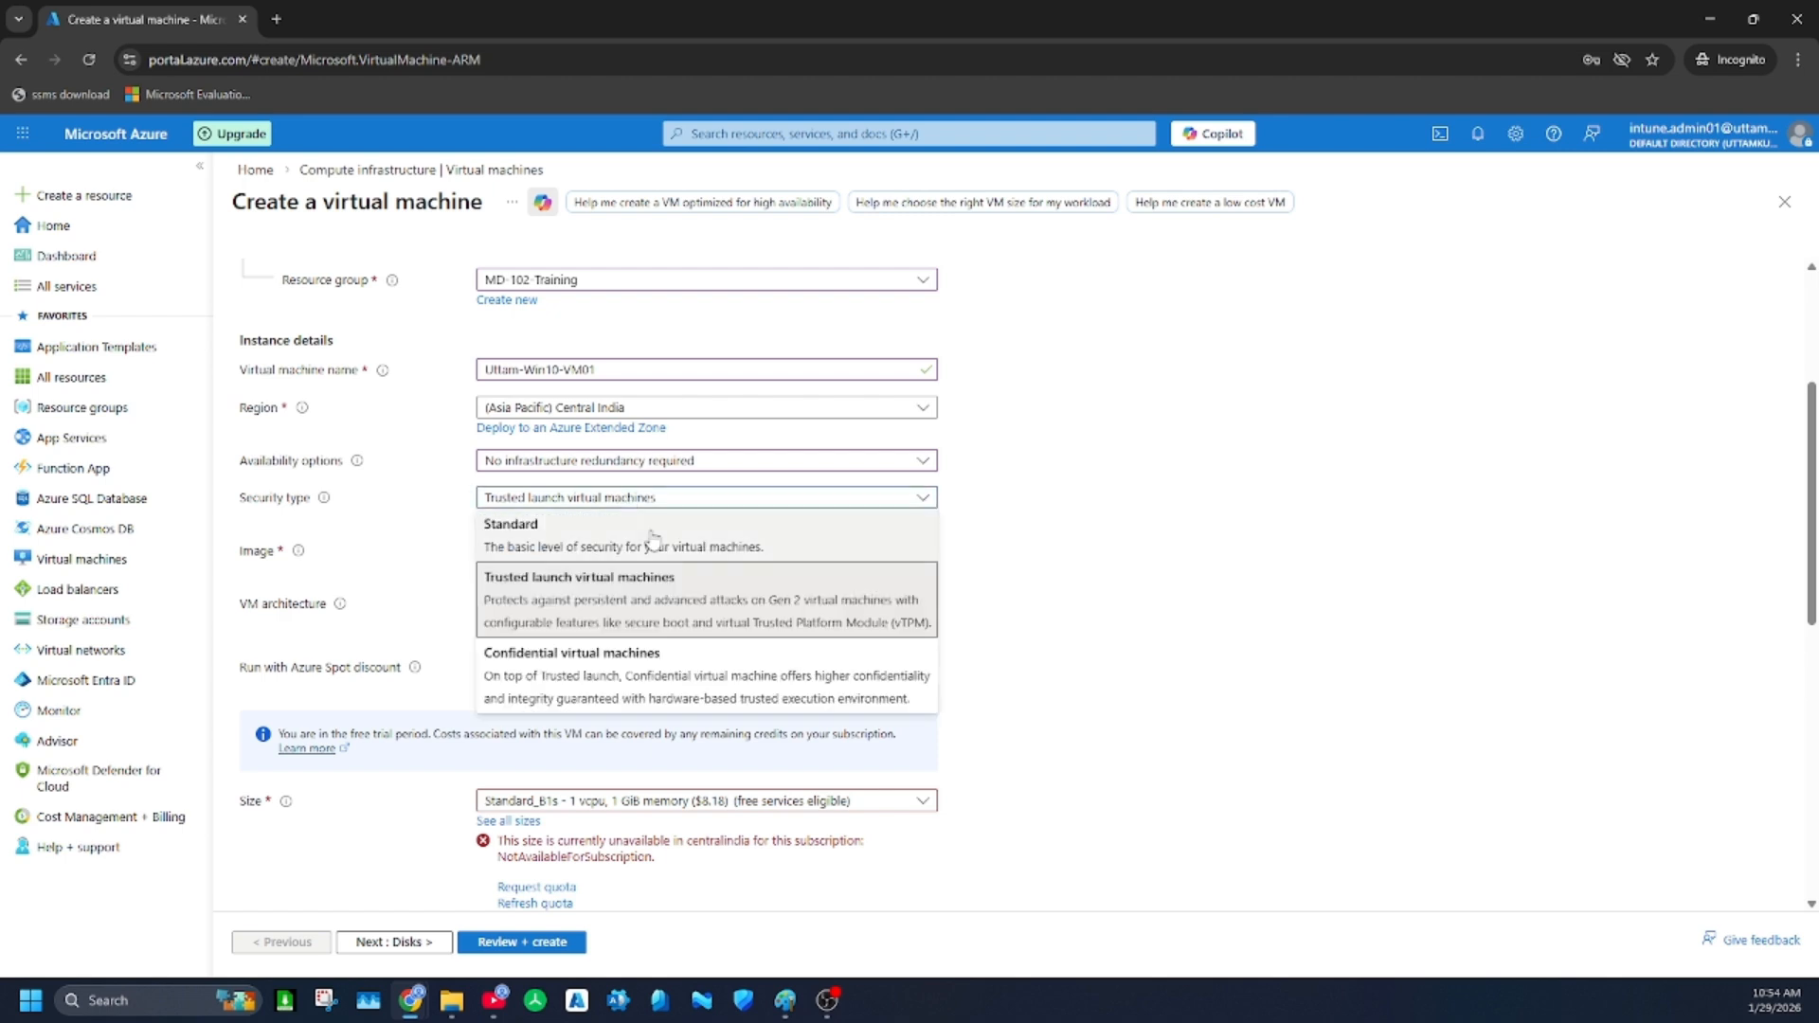
{"action": "left_click", "coordinate": [576, 532]}
{"action": "left_click", "coordinate": [573, 536]}
{"action": "left_click", "coordinate": [574, 537]}
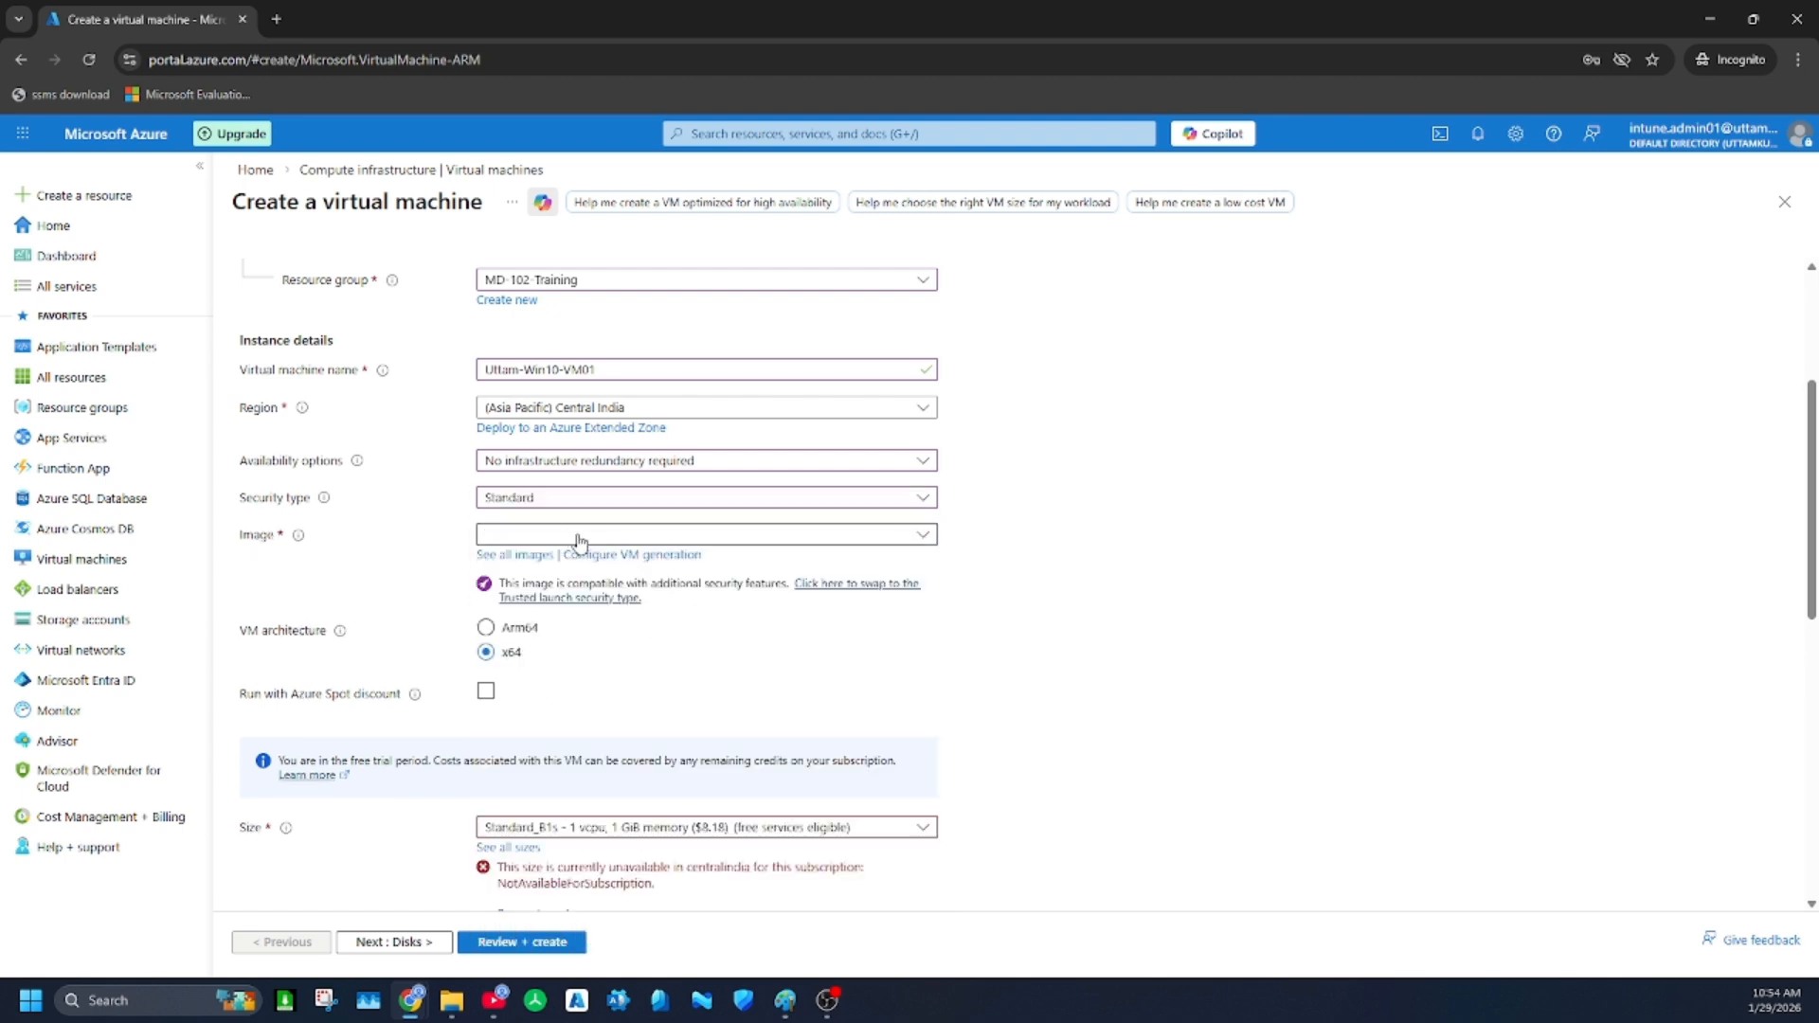
Choose the Windows 10 Enterprise, version 22H2 - x64 Gen 1 image from the full marketplace image list
{"action": "left_click", "coordinate": [519, 555]}
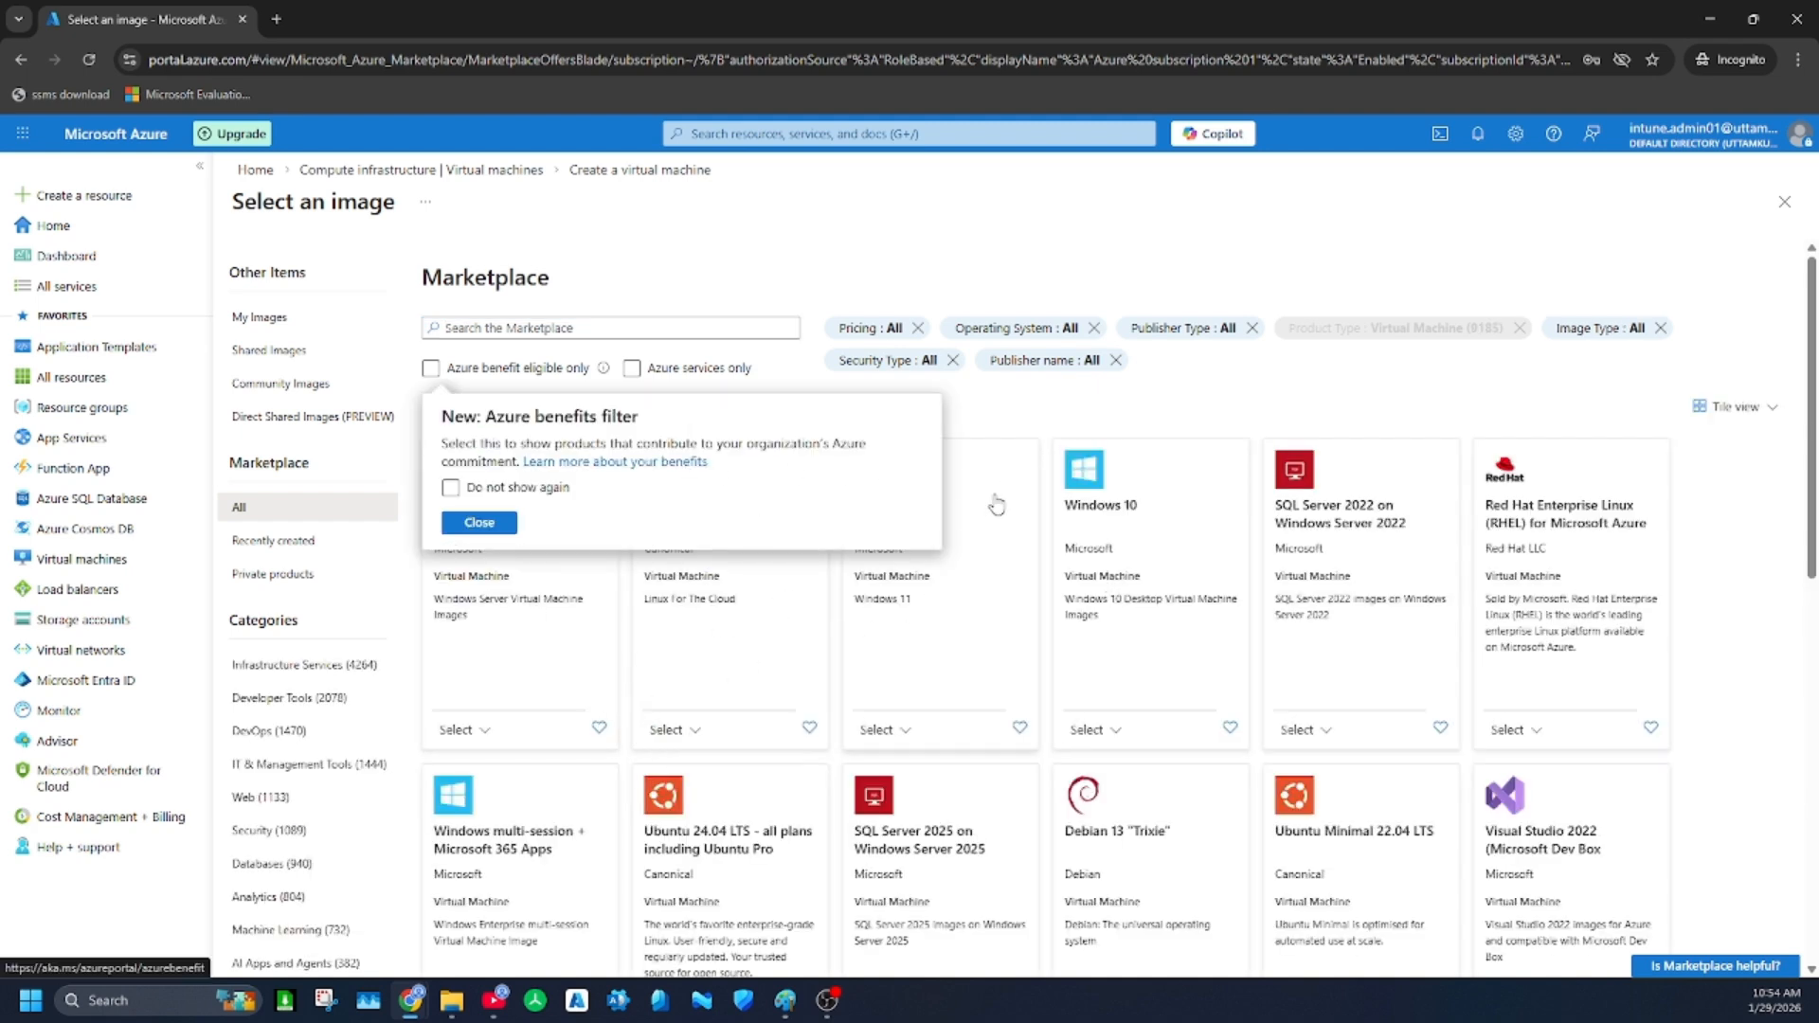
{"action": "left_click", "coordinate": [997, 426]}
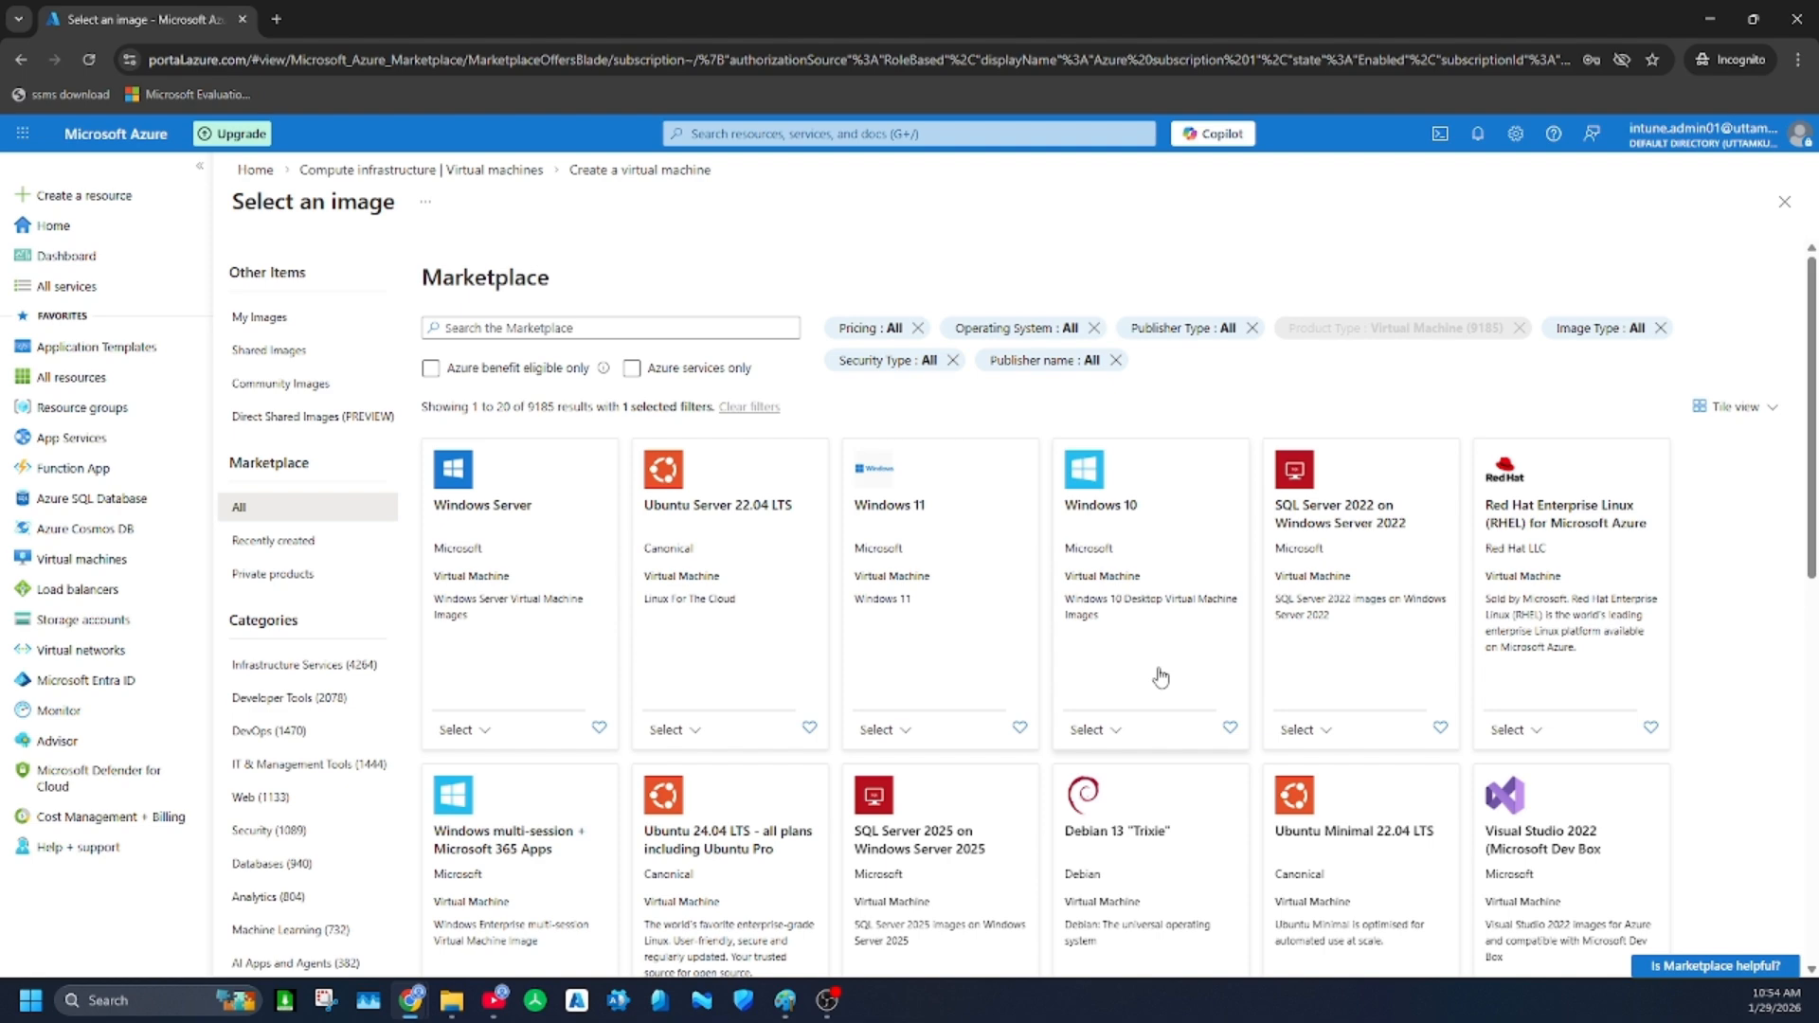
{"action": "scroll", "coordinate": [1164, 663], "scroll_direction": "down", "scroll_amount": 1}
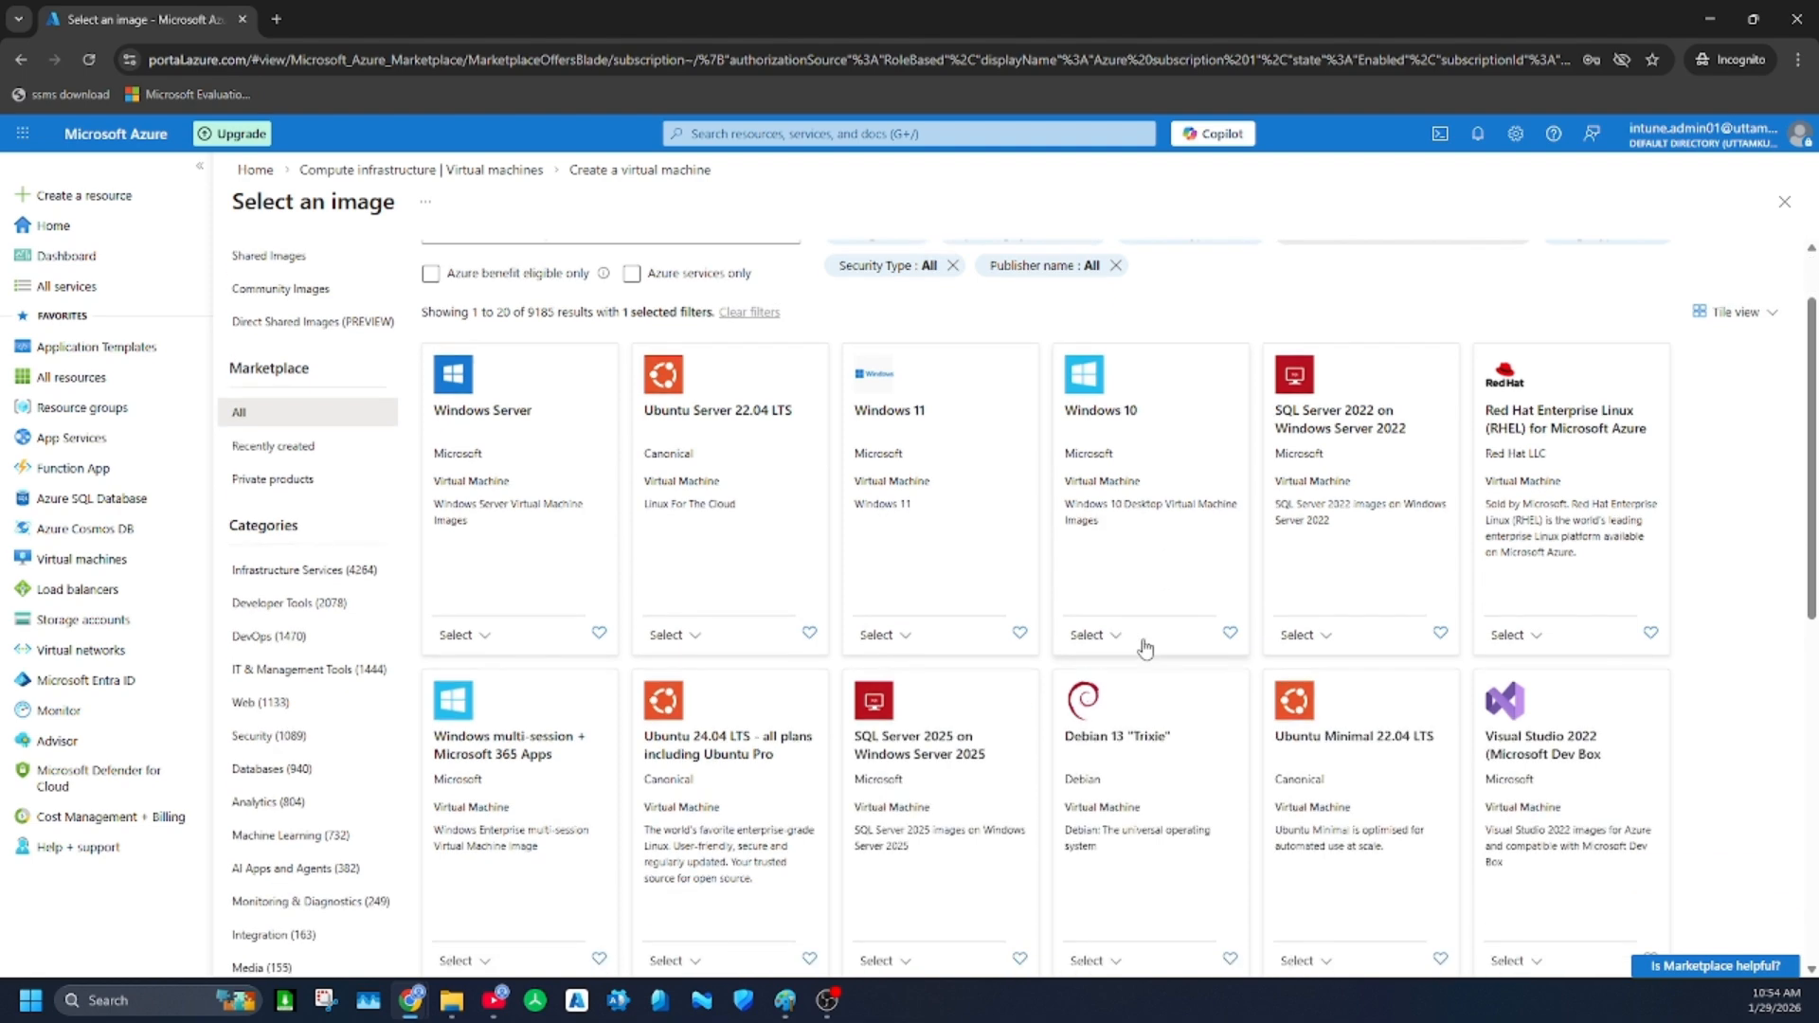
{"action": "left_click", "coordinate": [1117, 636]}
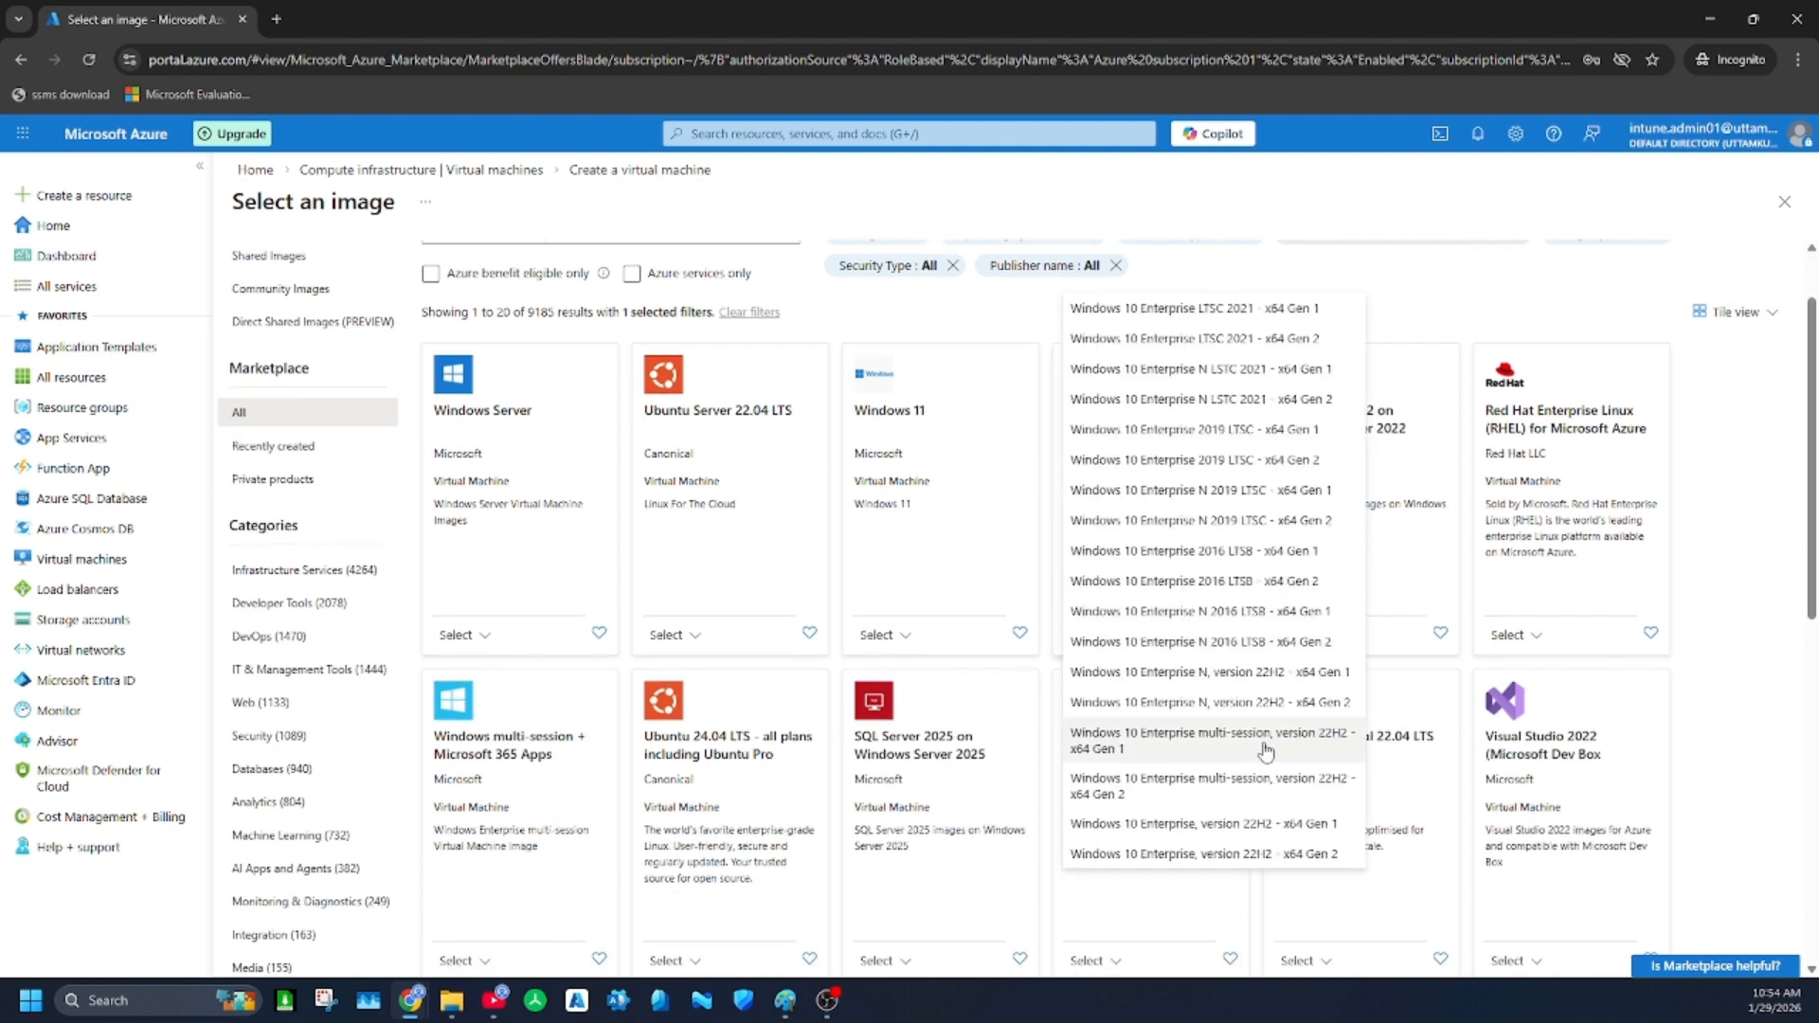
{"action": "left_click", "coordinate": [1237, 827]}
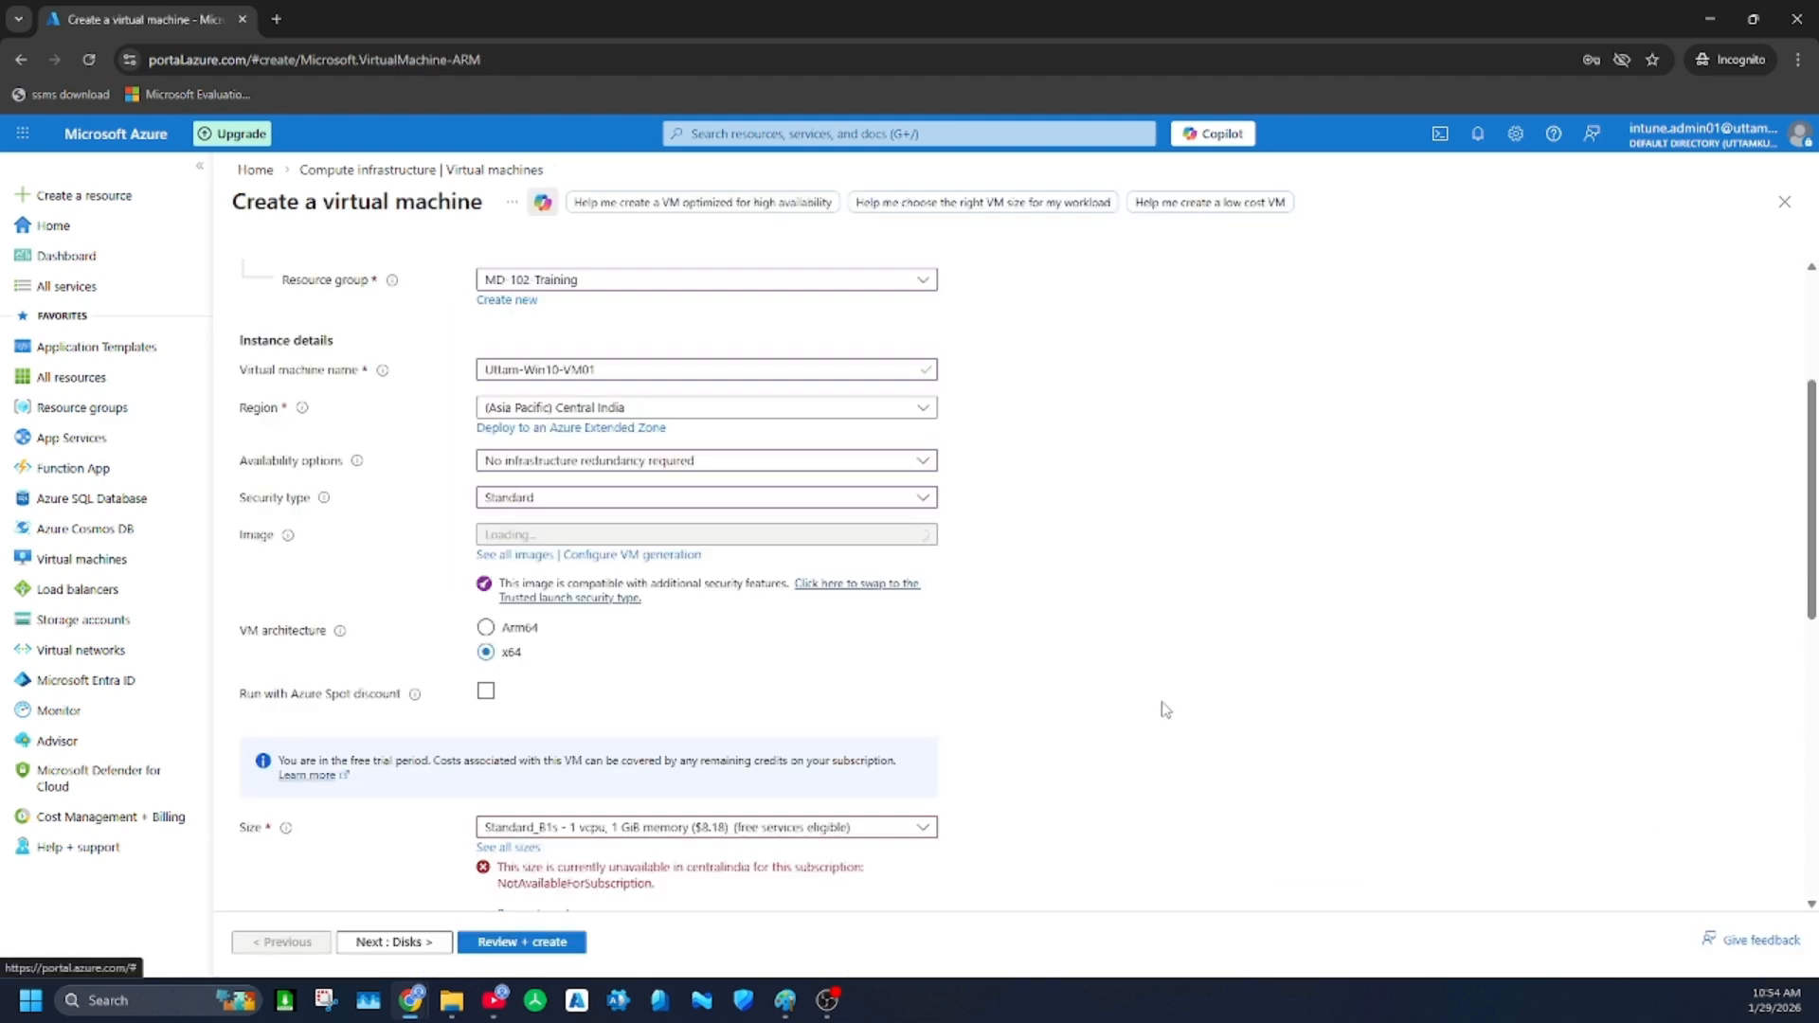
Refresh the size quota and choose D2as_v5 from the full list of VM sizes
{"action": "scroll", "coordinate": [682, 568], "scroll_direction": "down", "scroll_amount": 2}
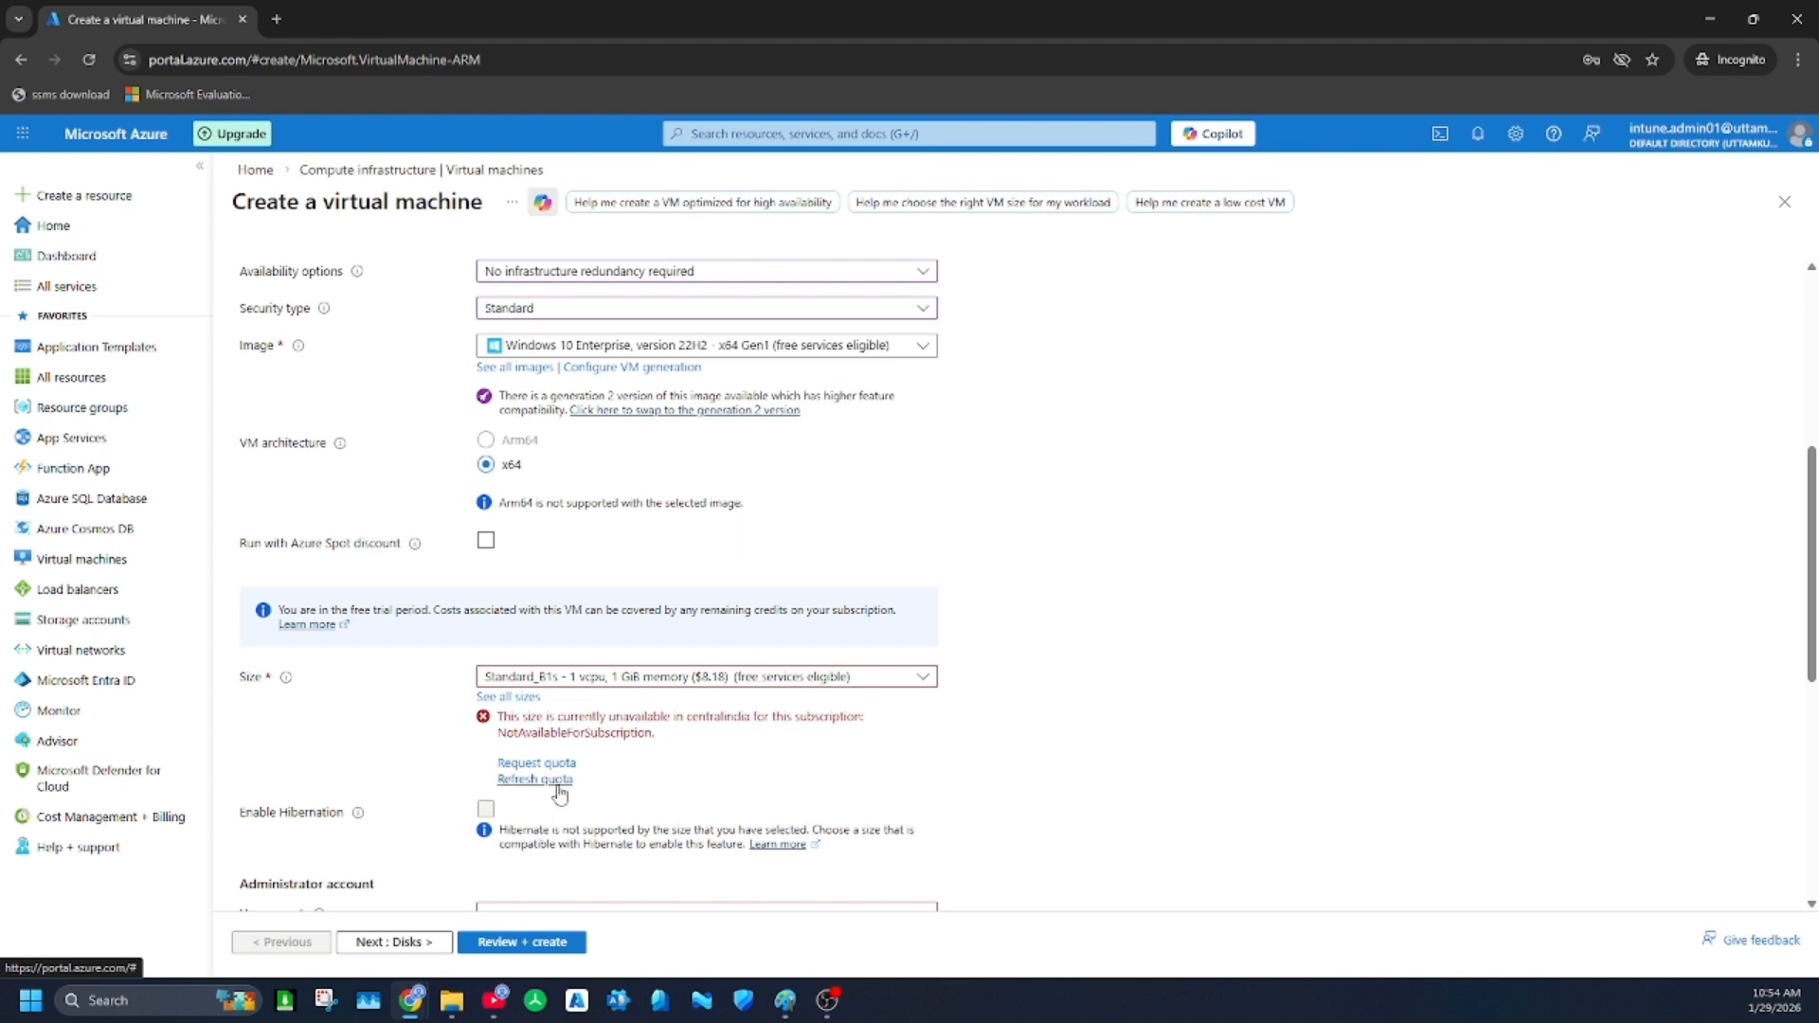
{"action": "scroll", "coordinate": [767, 642], "scroll_direction": "down", "scroll_amount": 1}
{"action": "scroll", "coordinate": [767, 641], "scroll_direction": "up", "scroll_amount": 1}
{"action": "scroll", "coordinate": [530, 502], "scroll_direction": "down", "scroll_amount": 2}
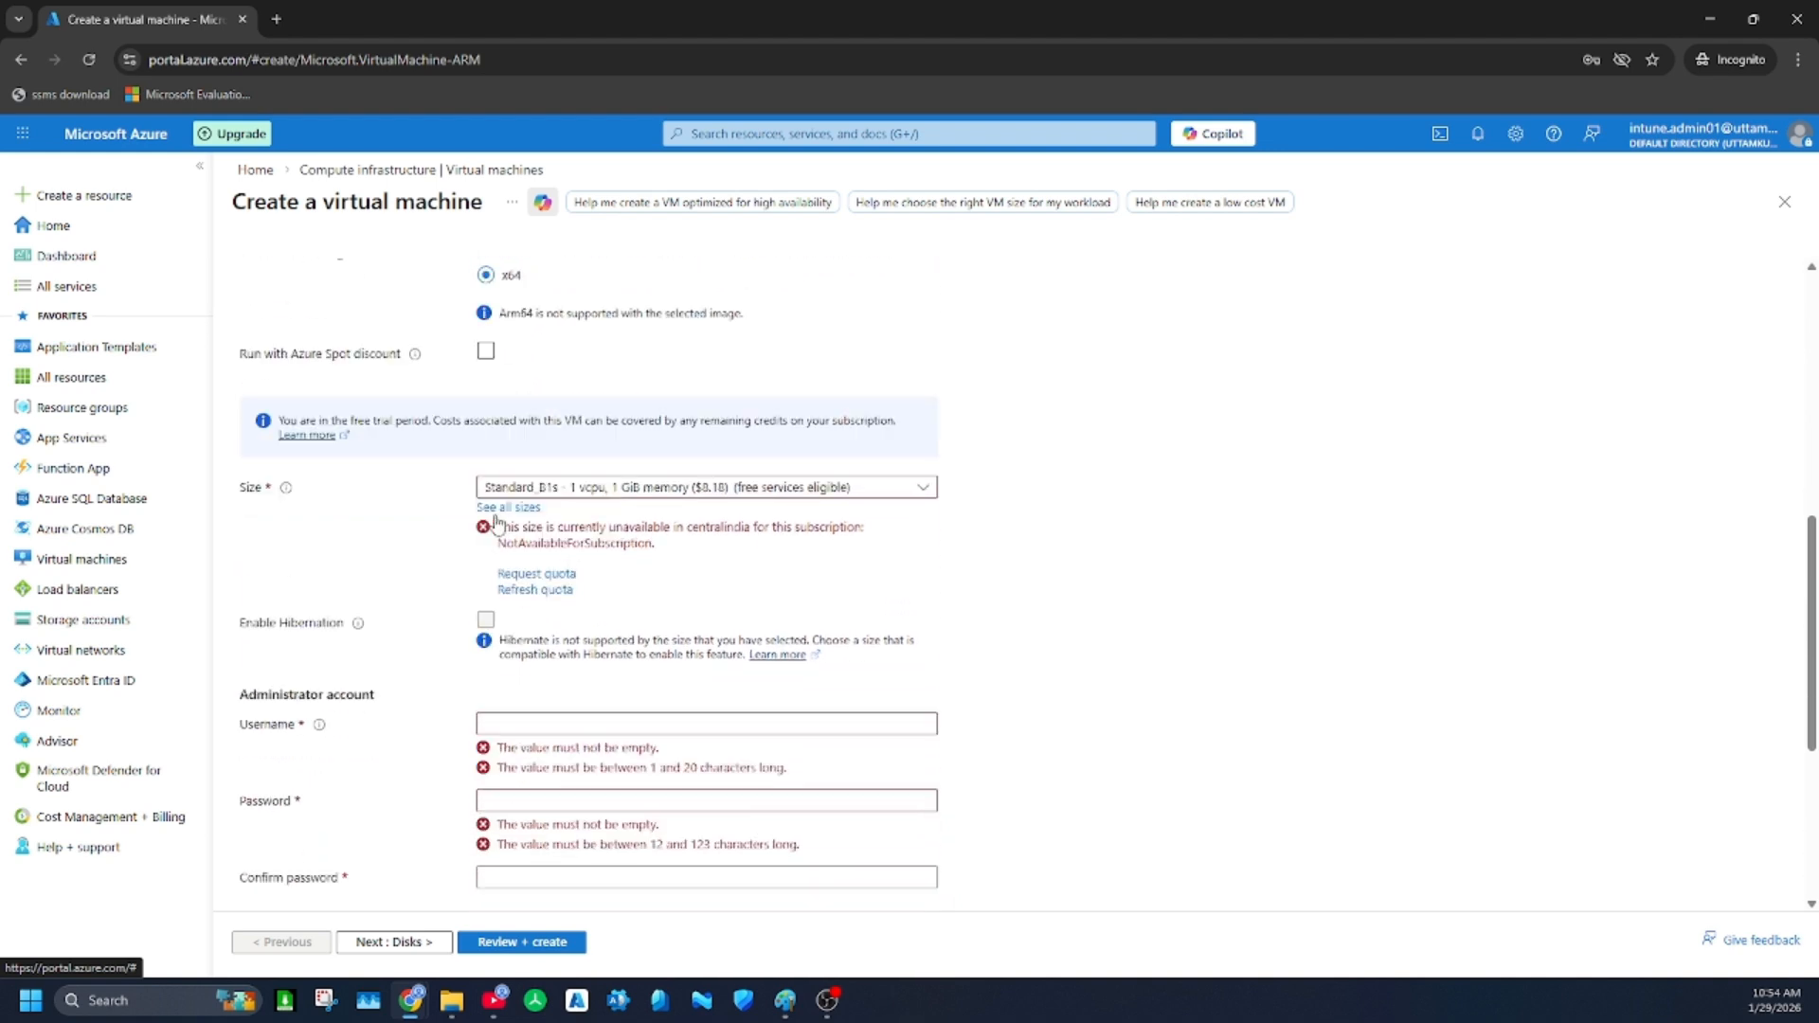
{"action": "left_click", "coordinate": [535, 489]}
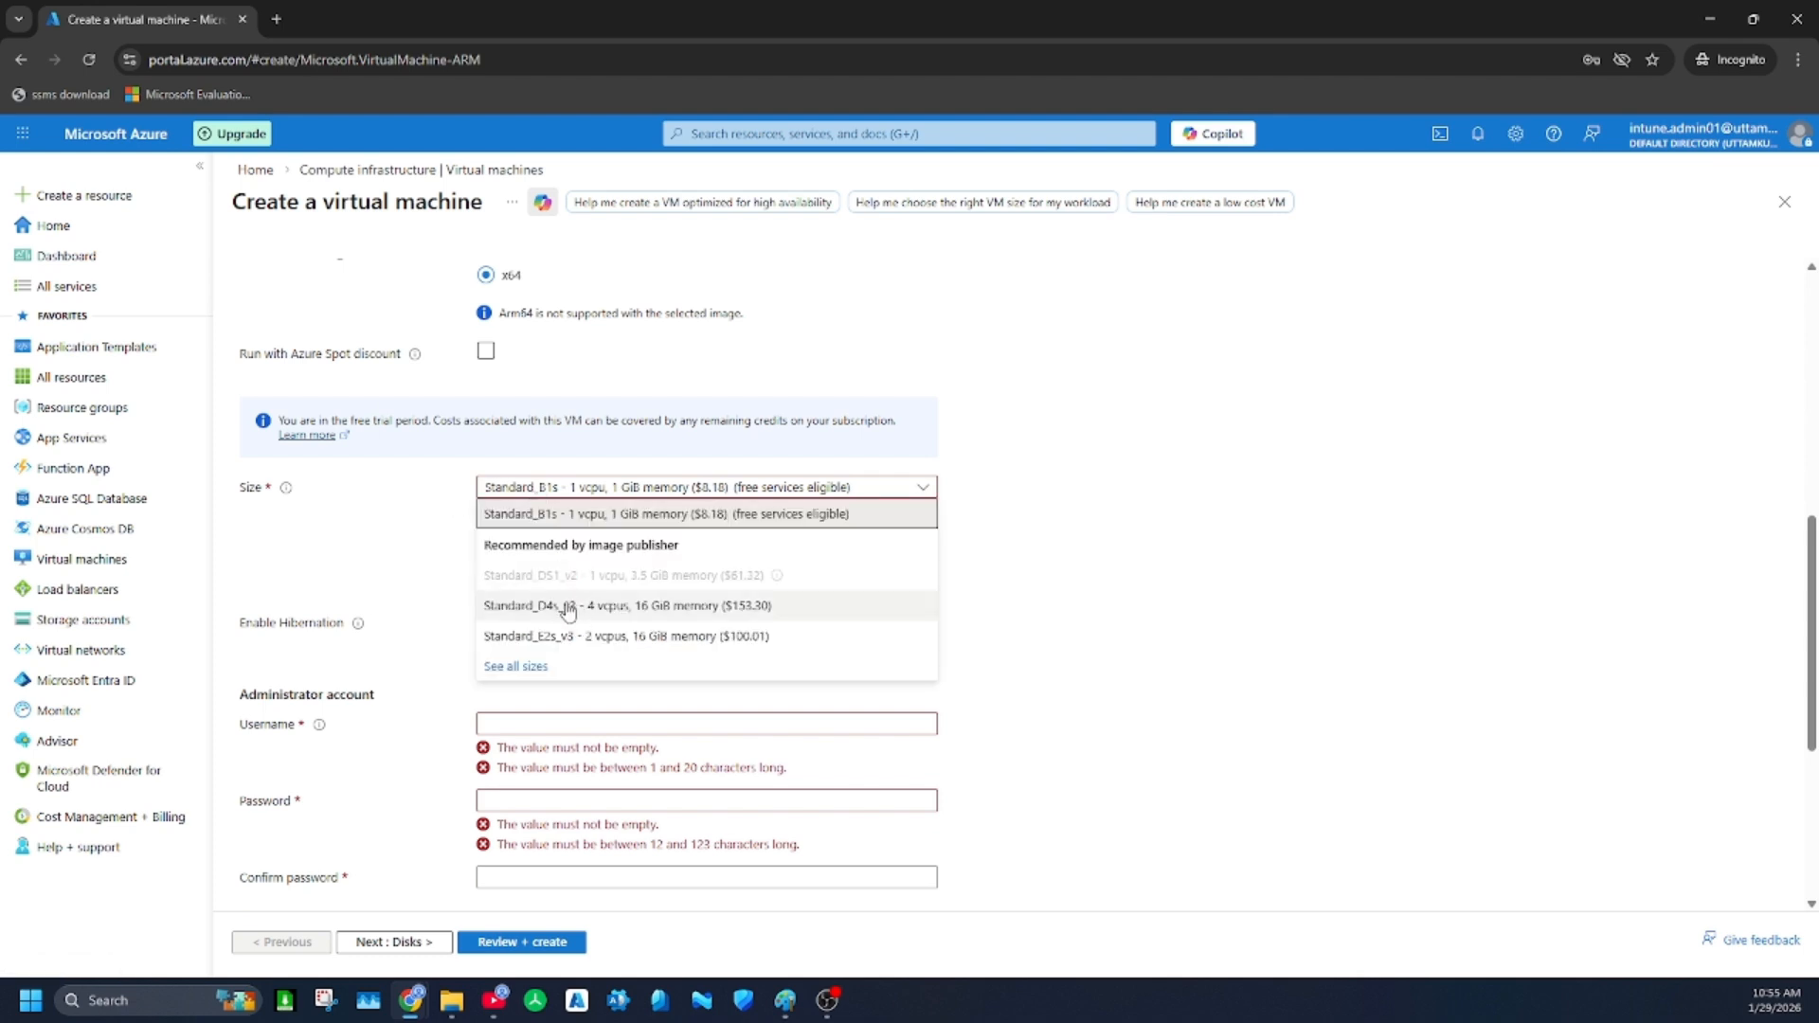
{"action": "left_click", "coordinate": [415, 524]}
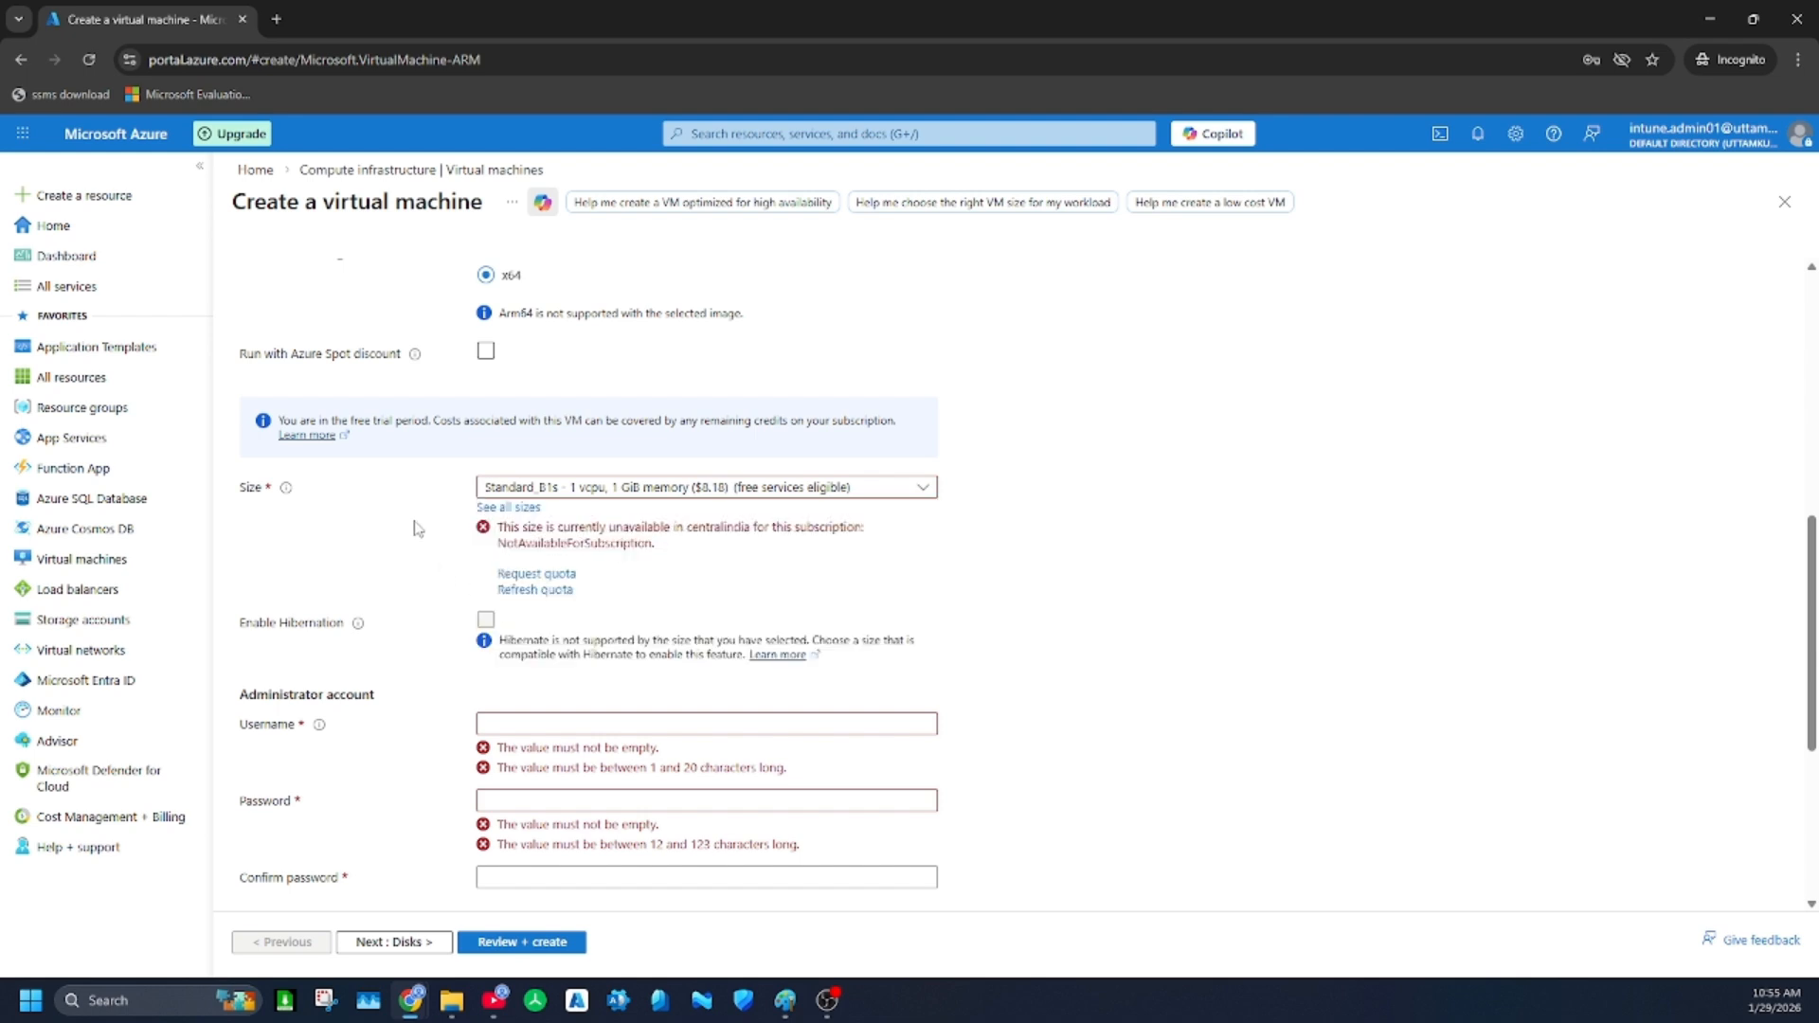
{"action": "left_click", "coordinate": [536, 592]}
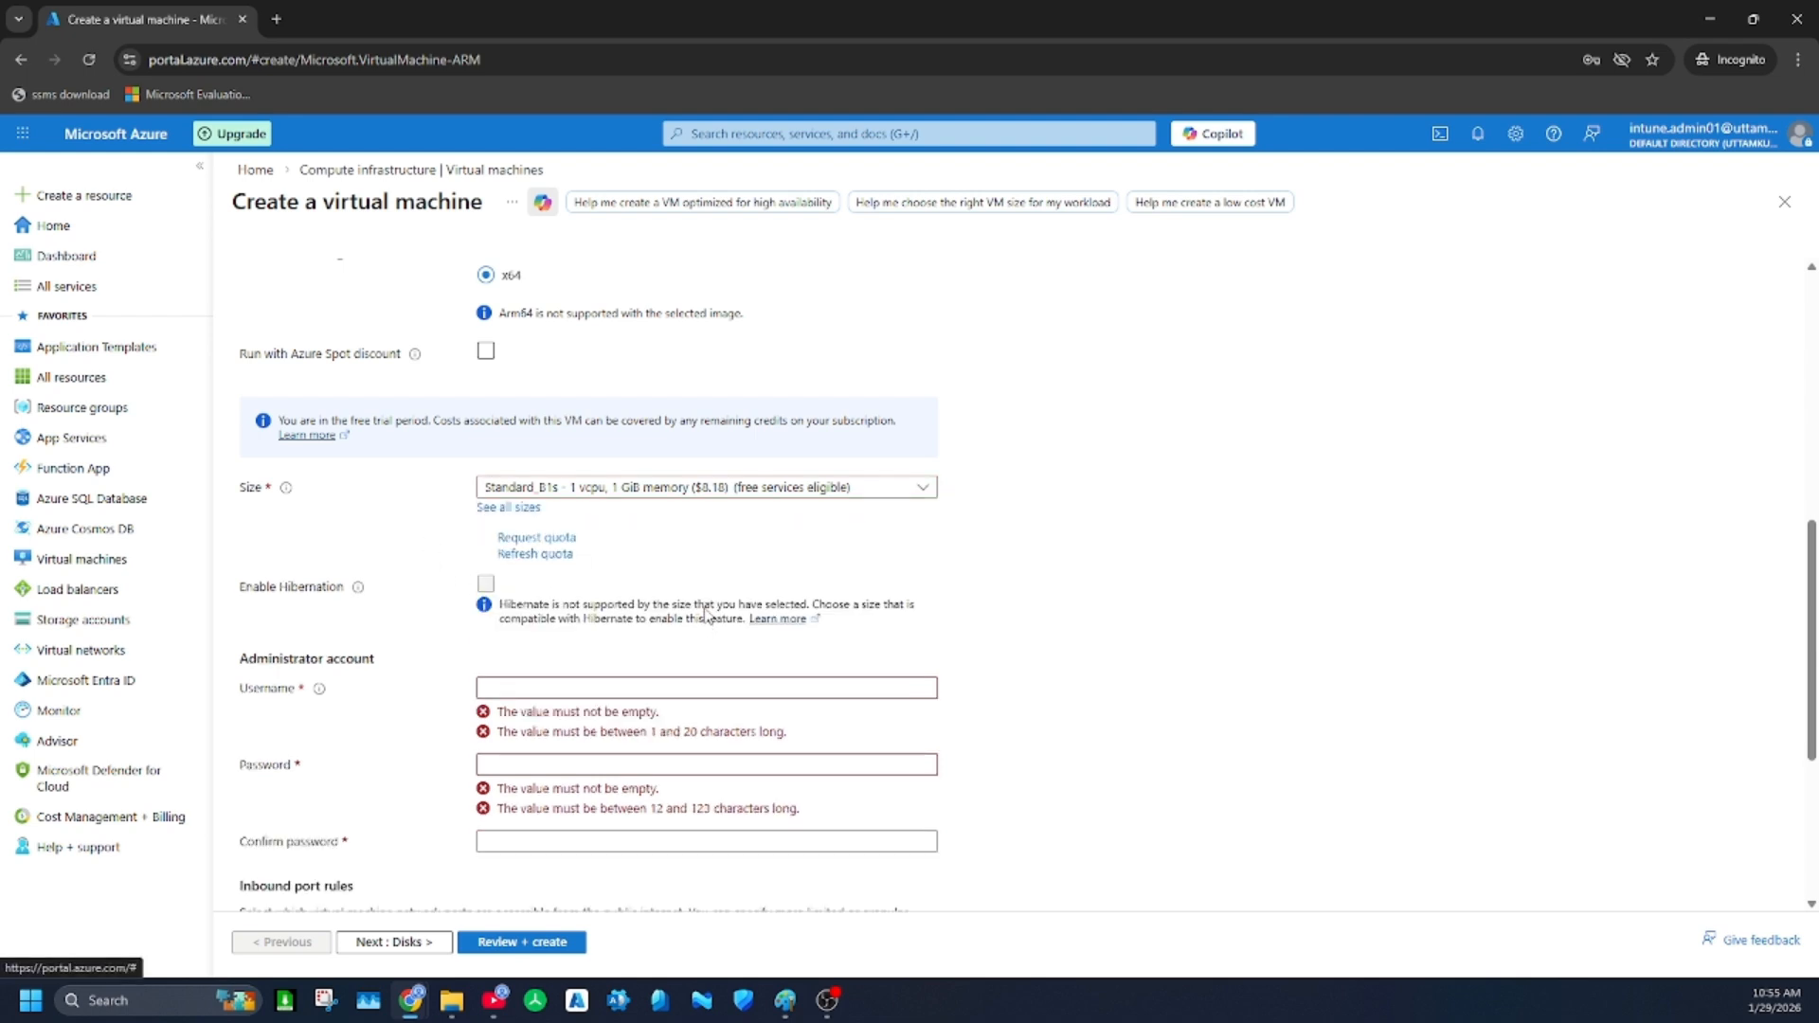
{"action": "left_click", "coordinate": [531, 508]}
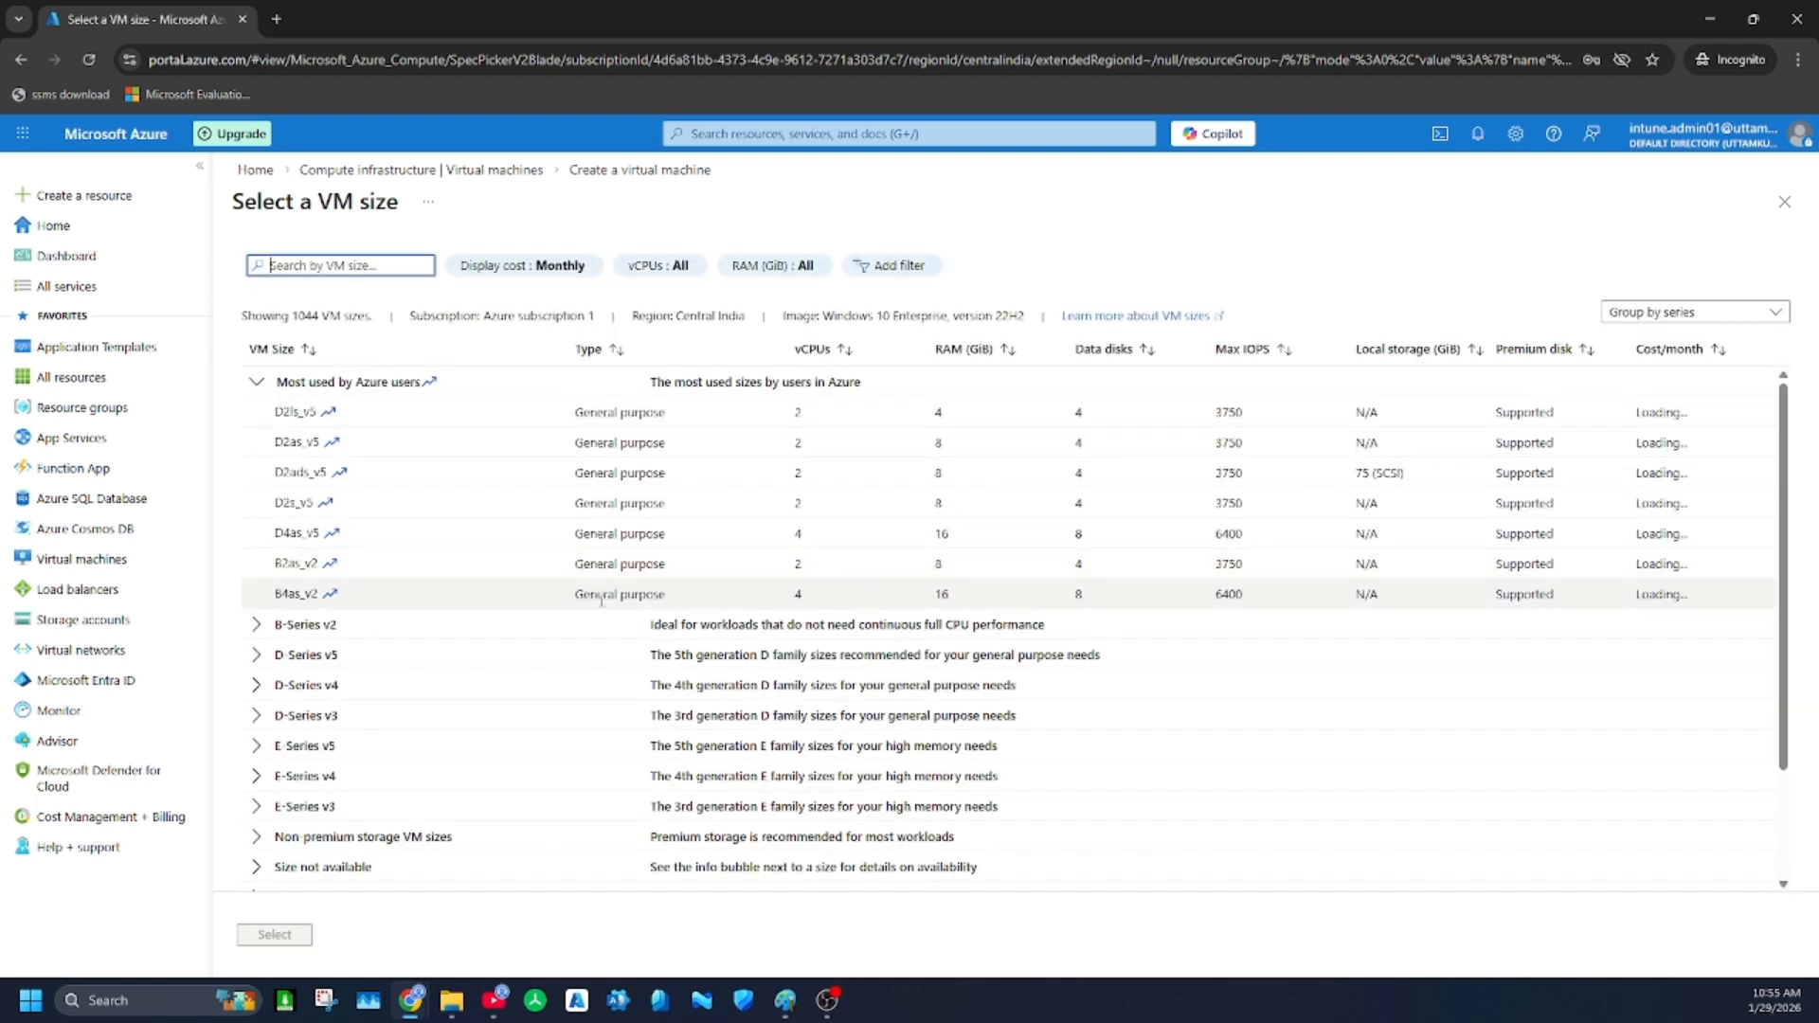
{"action": "left_click", "coordinate": [303, 446]}
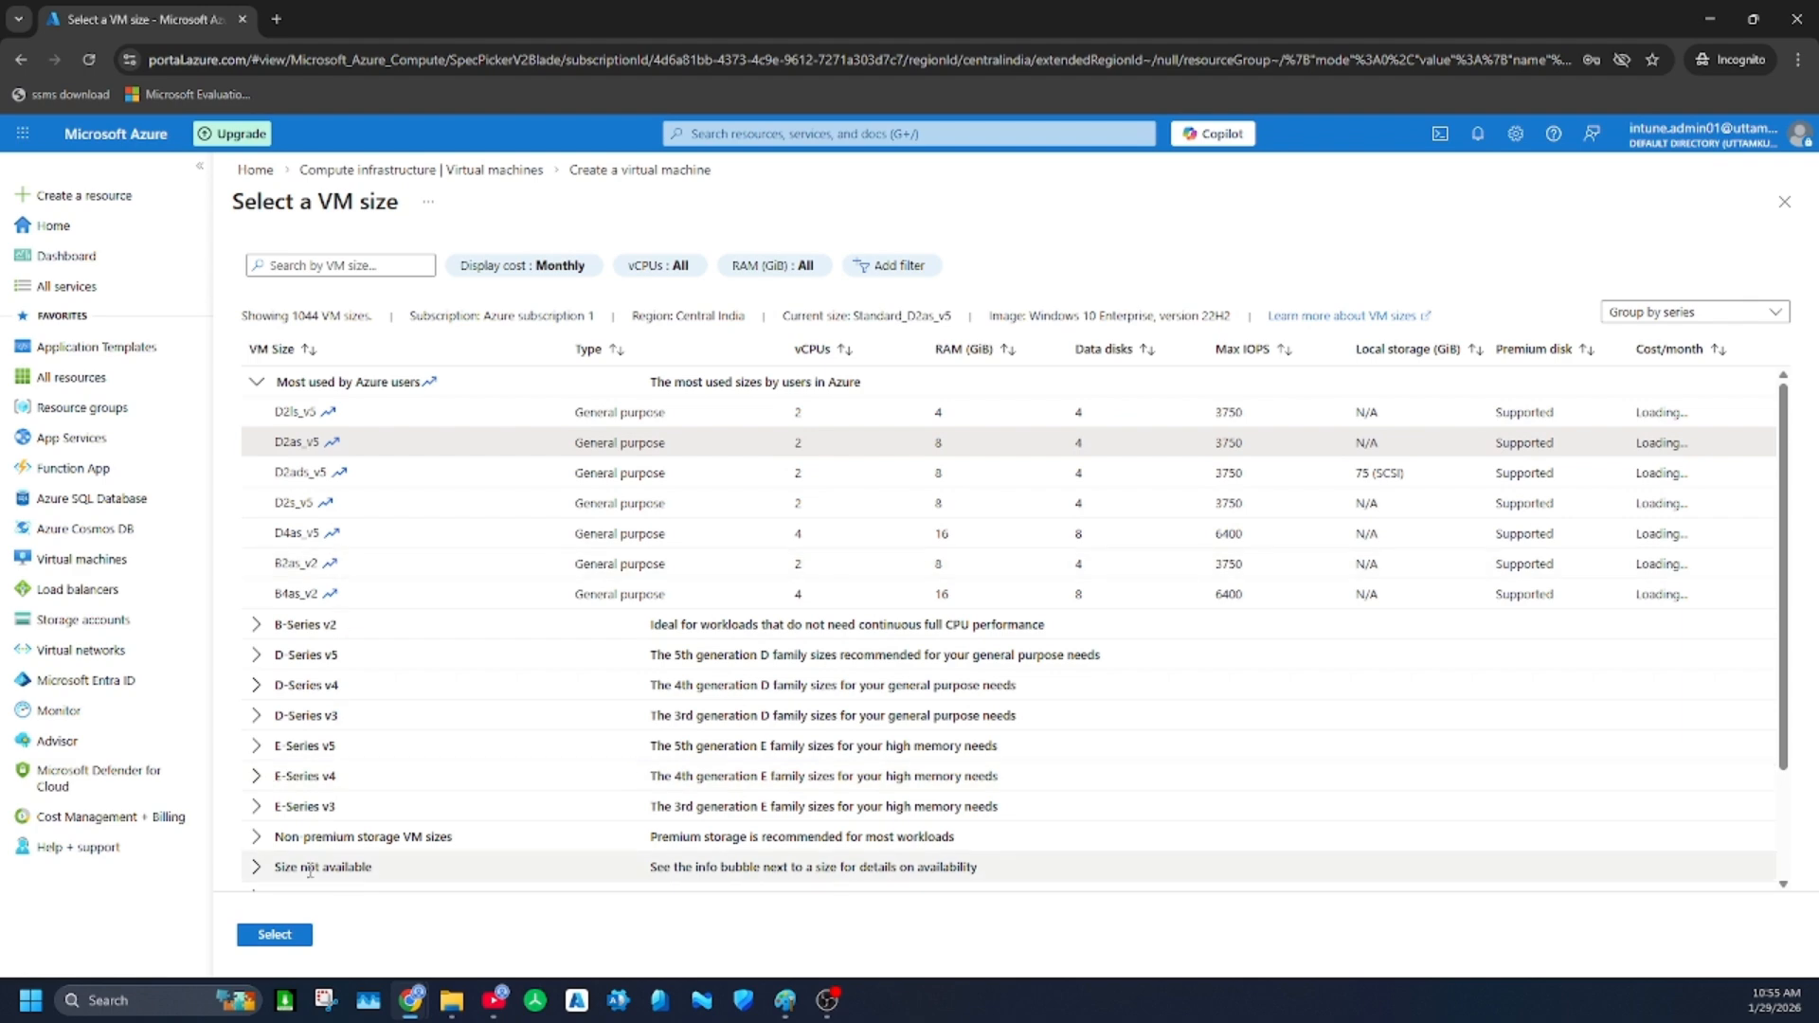
{"action": "left_click", "coordinate": [274, 935]}
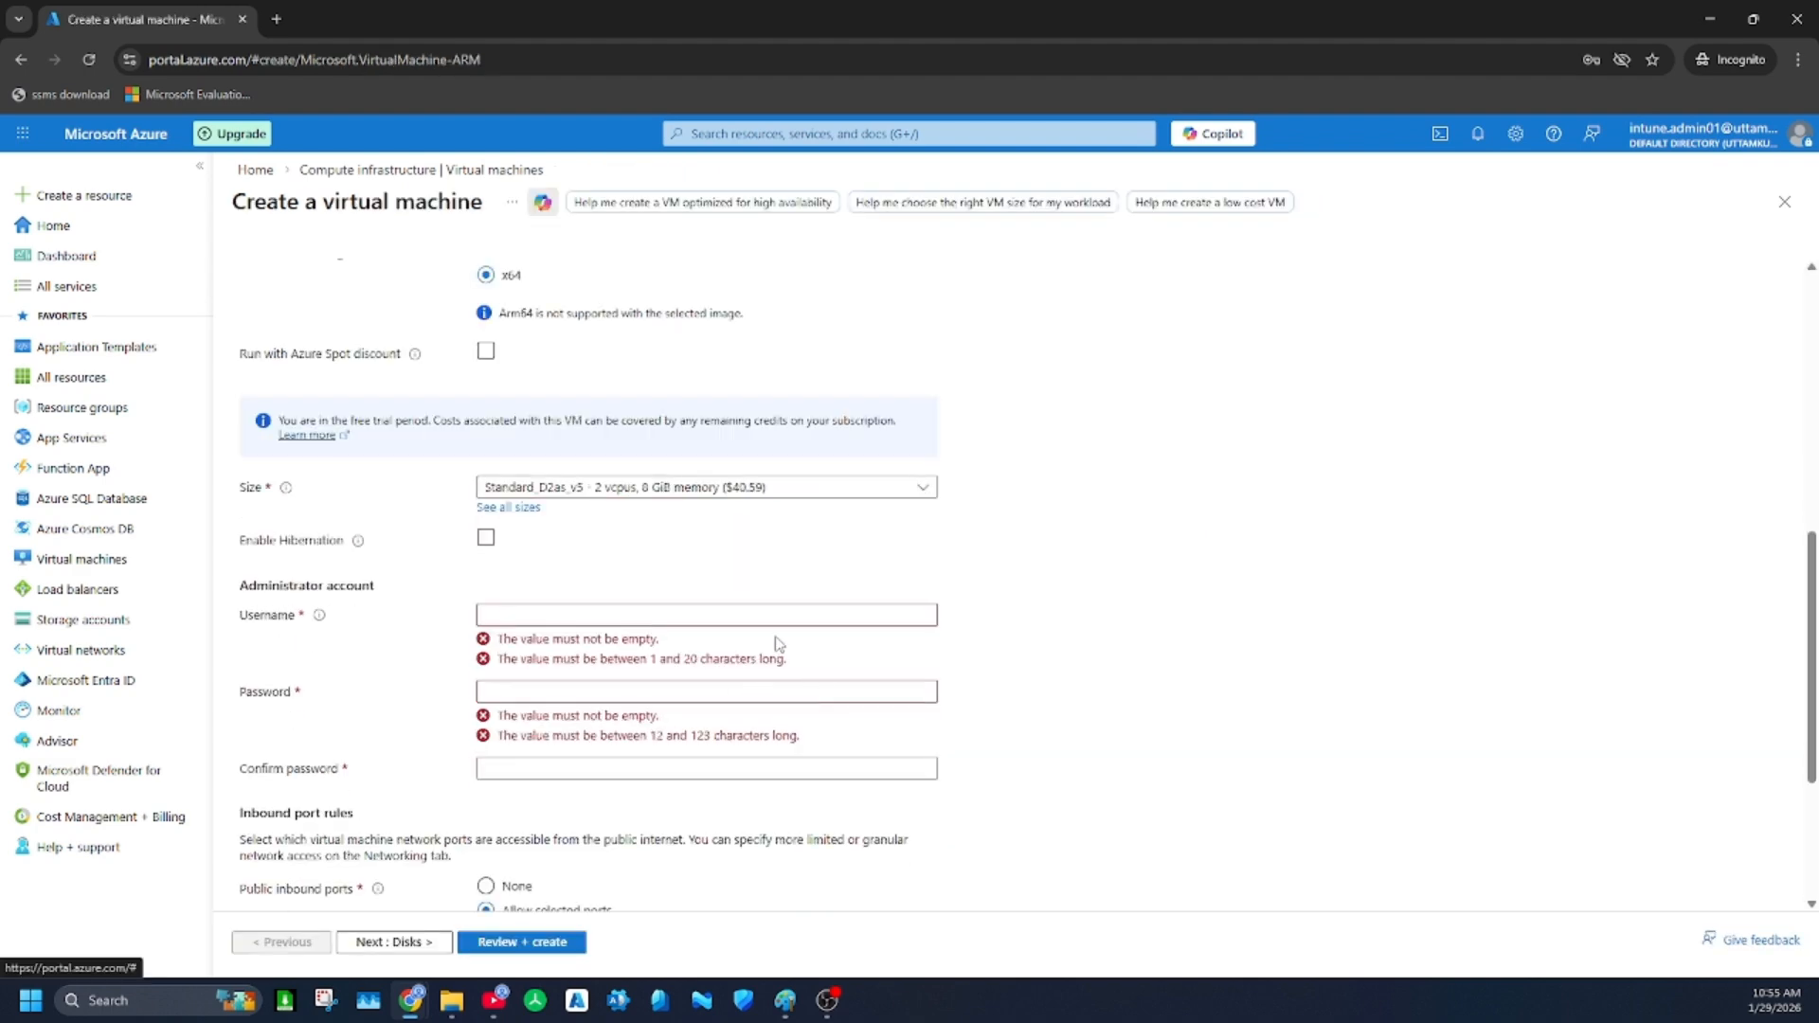
Set the administrator account's username to azureuser
{"action": "scroll", "coordinate": [512, 602], "scroll_direction": "down", "scroll_amount": 2}
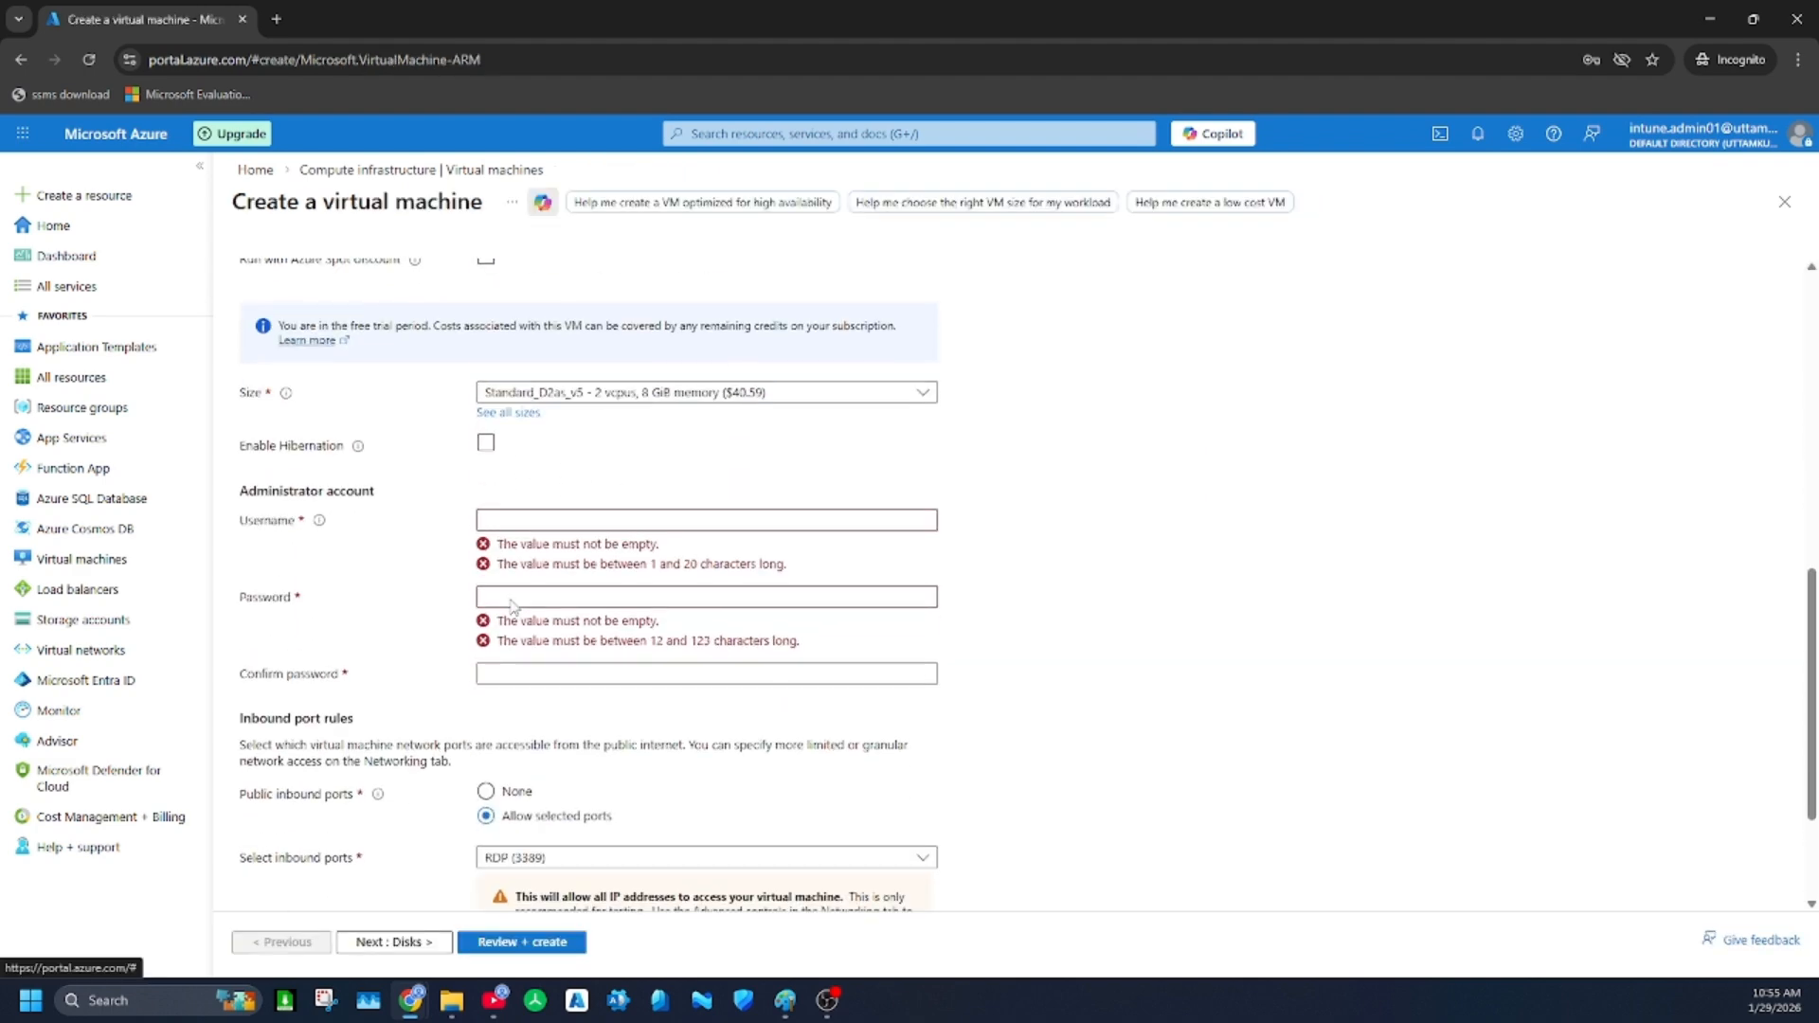
{"action": "left_click", "coordinate": [531, 424]}
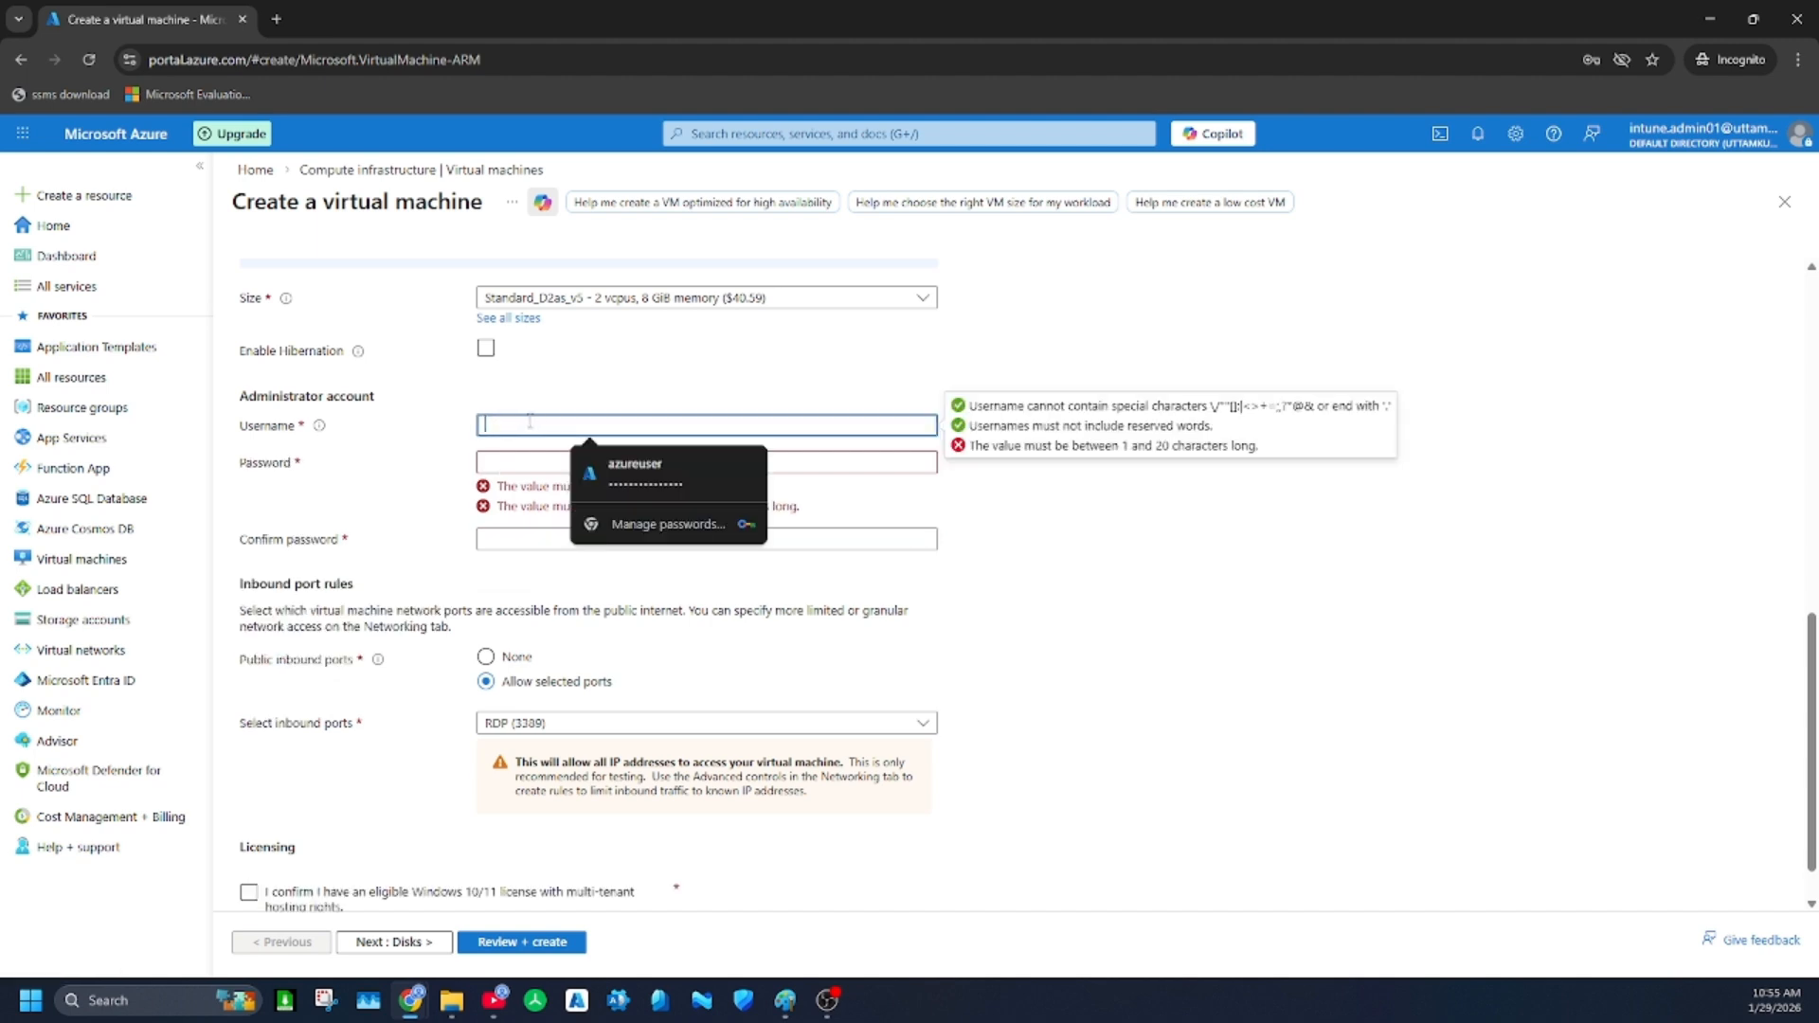
{"action": "type", "text": "a"}
{"action": "key", "text": "BackSpace"}
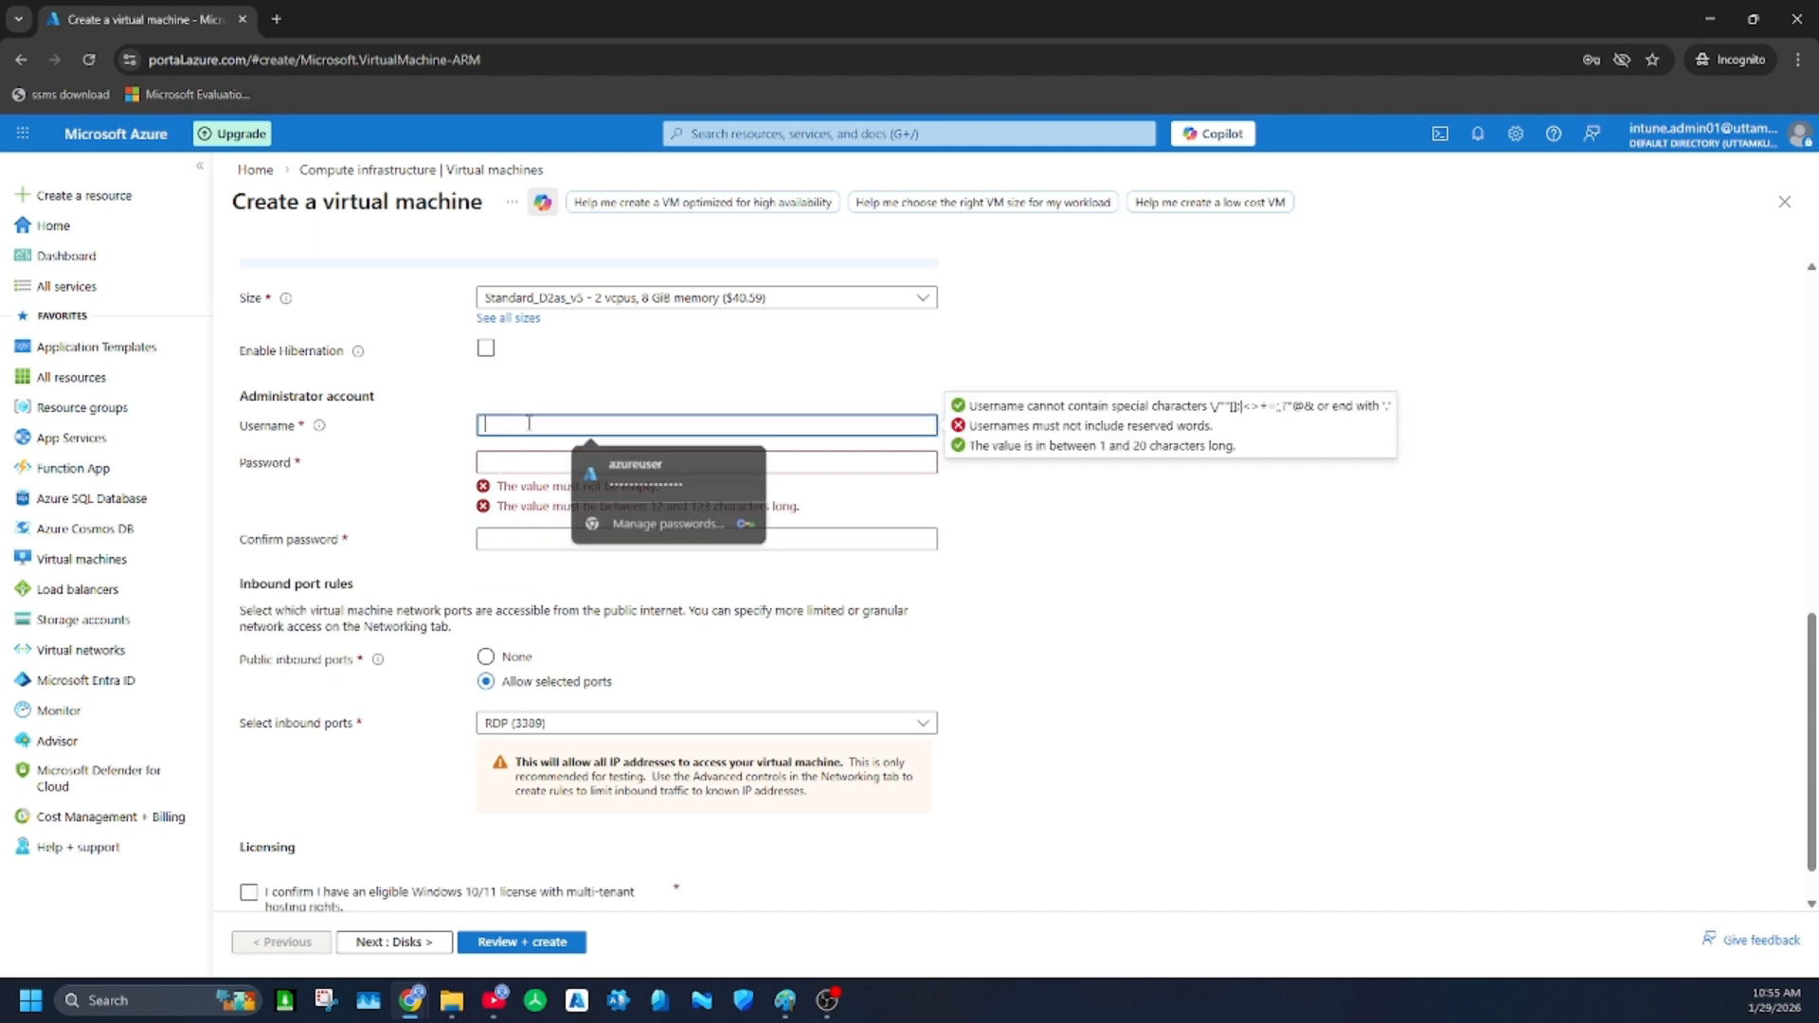
{"action": "type", "text": "azureuser"}
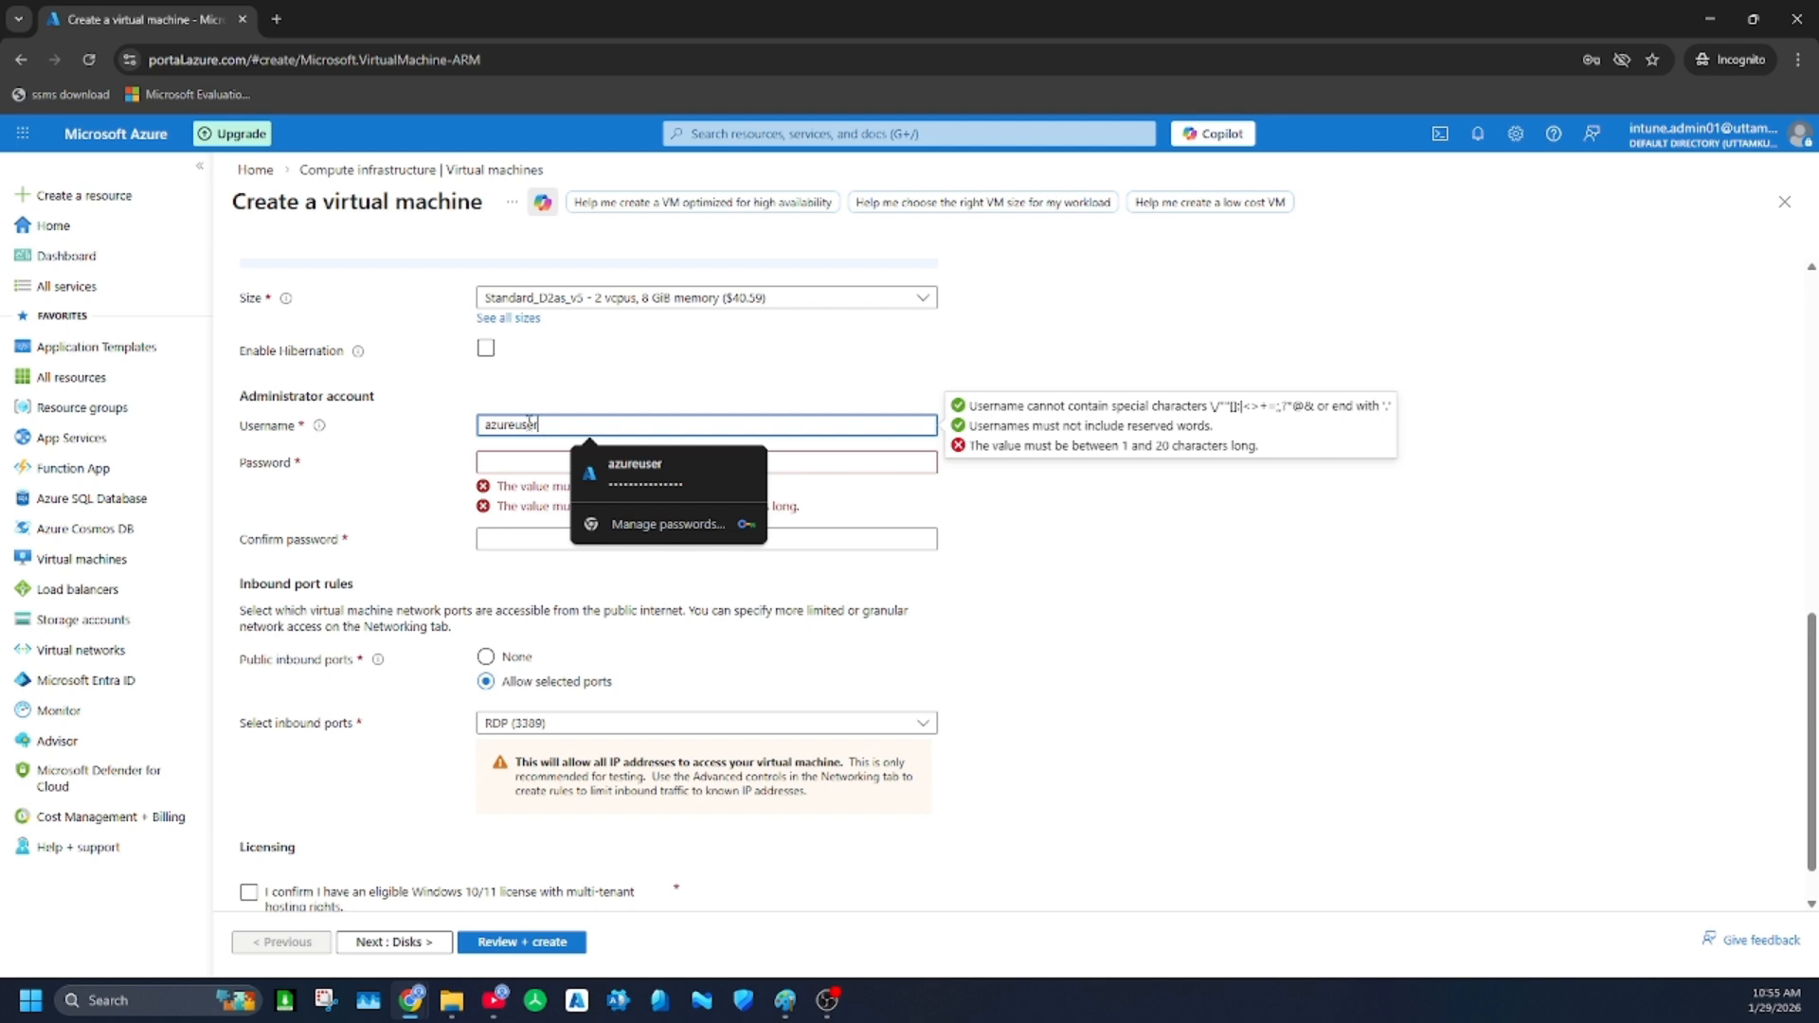
{"action": "type", "text": "01"}
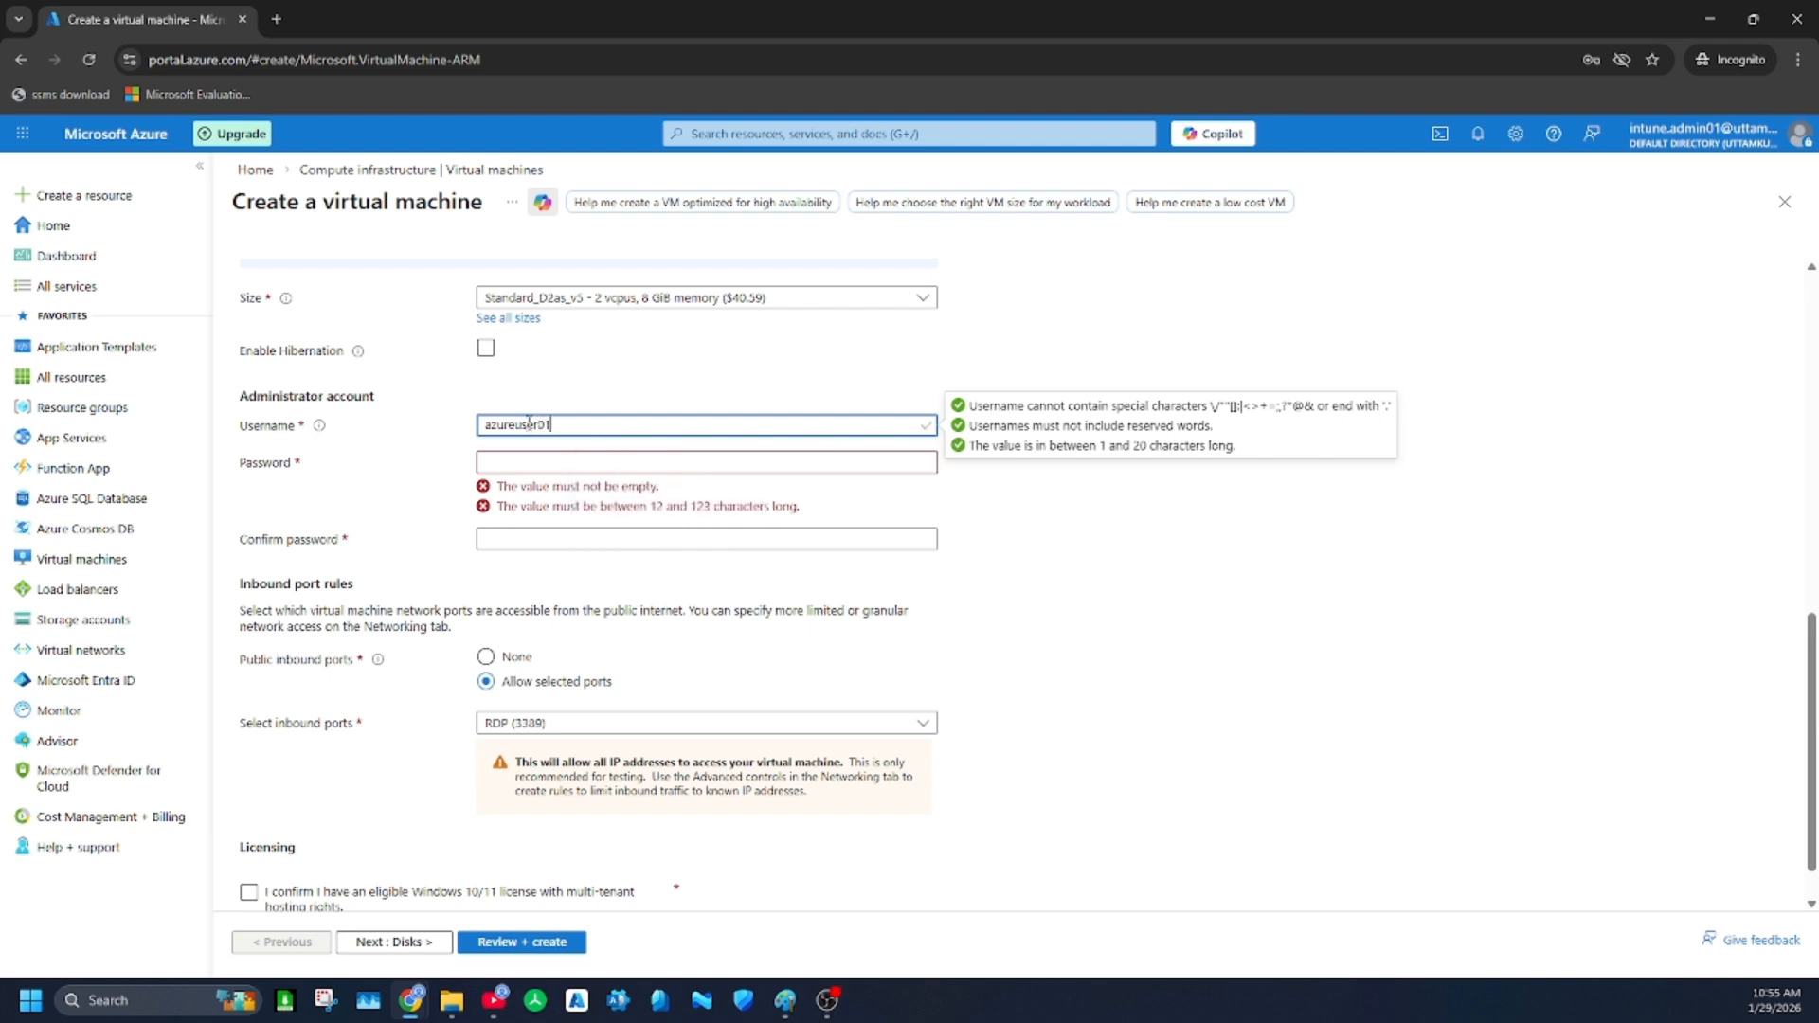
{"action": "key", "text": "BackSpace"}
{"action": "key", "text": "BackSpace"}
Enter the administrator account password and repeat it in the confirmation field
{"action": "key", "text": "Tab"}
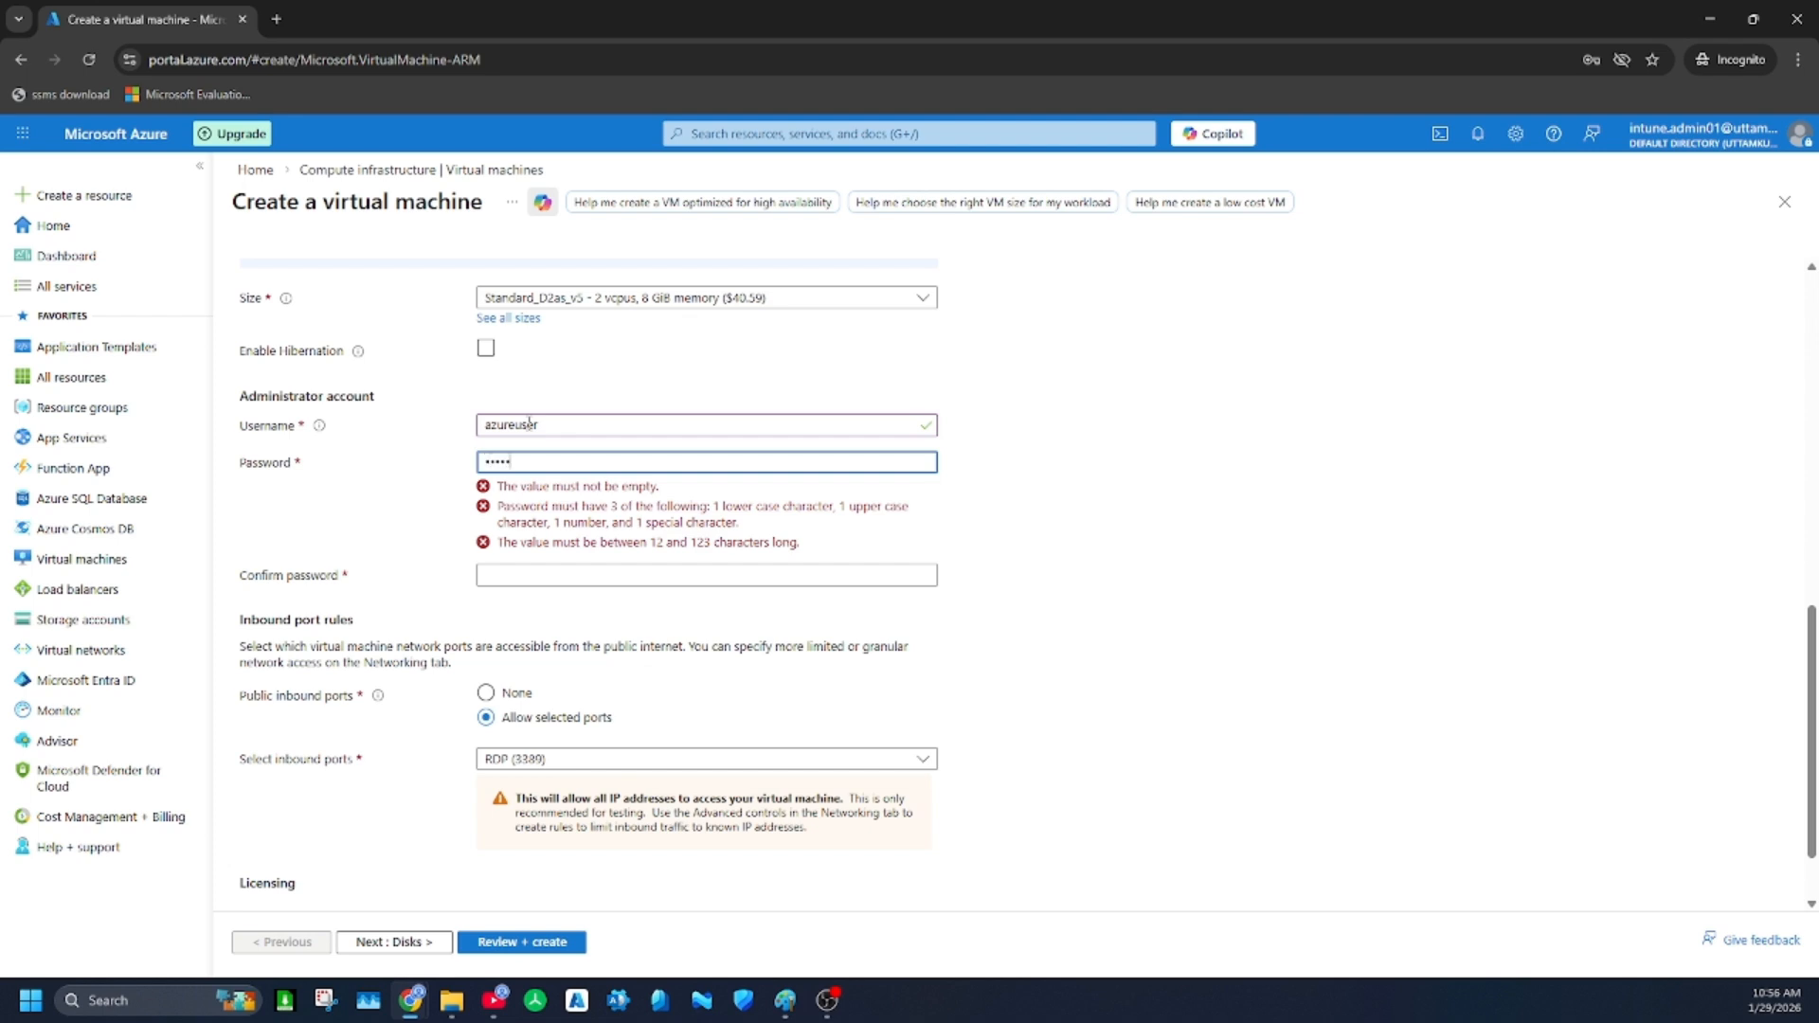
{"action": "key", "text": "ctrl+a"}
{"action": "type", "text": "Pa"}
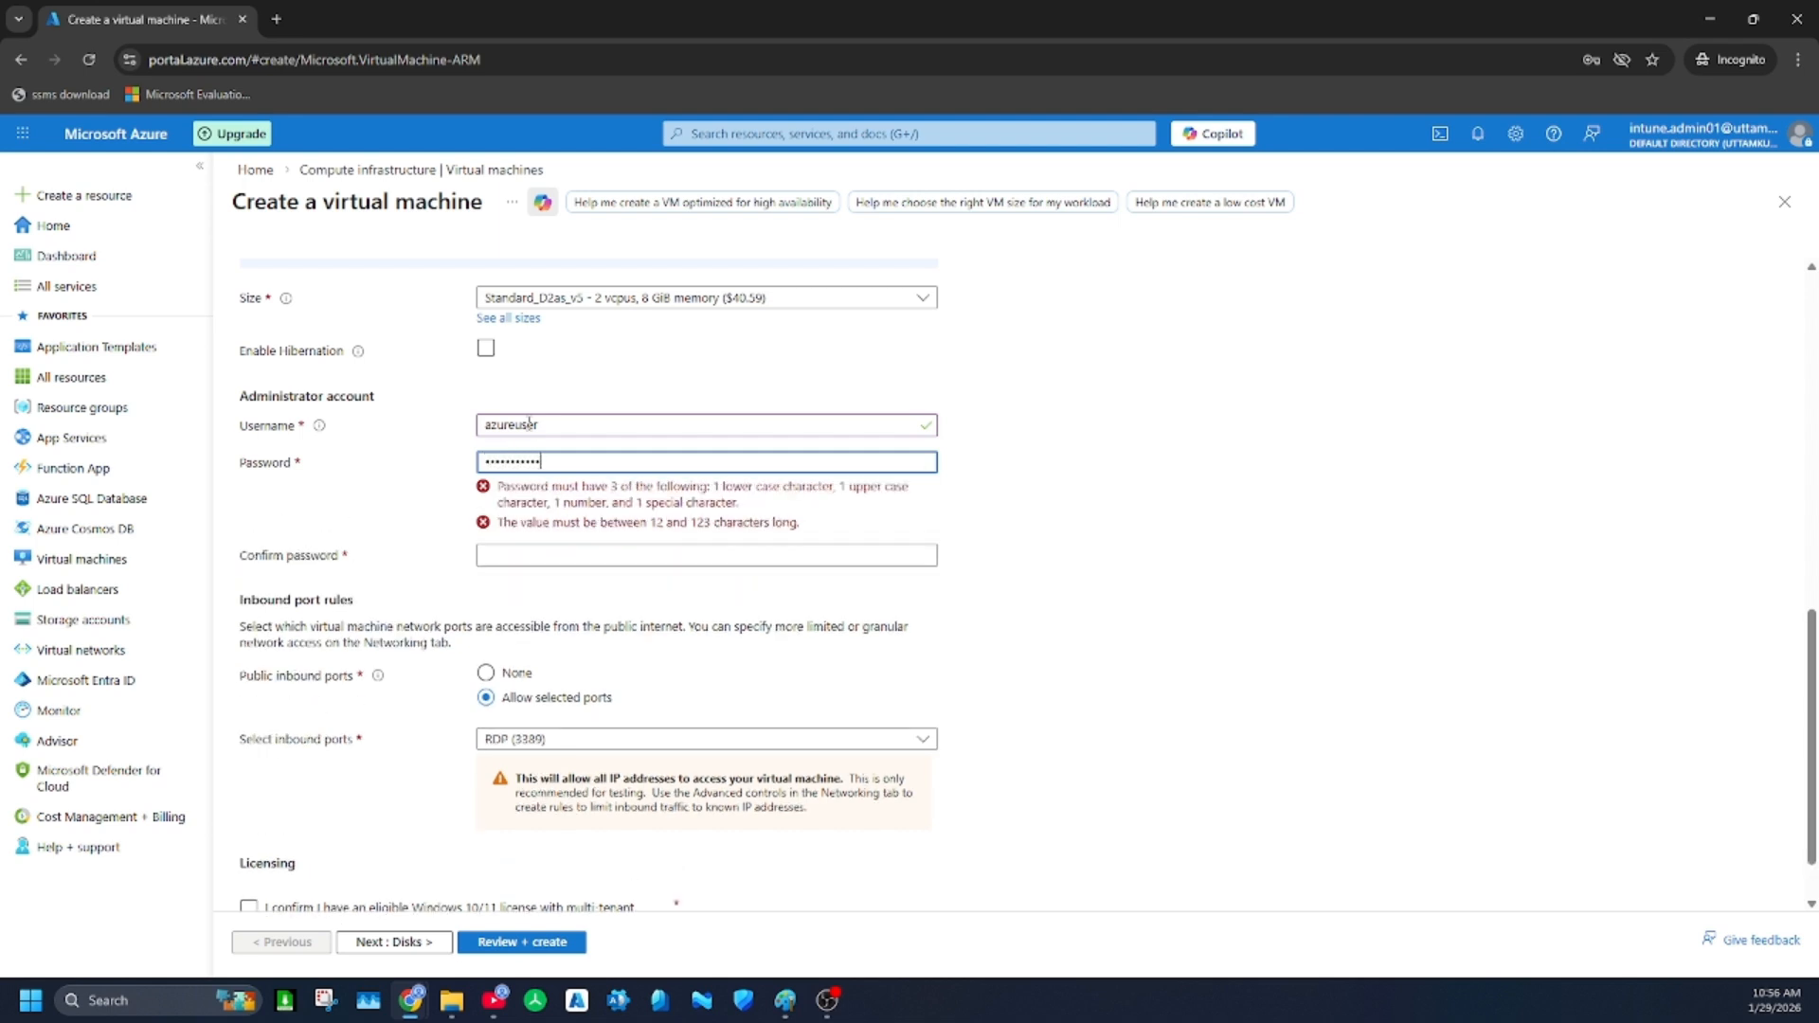
{"action": "type", "text": "3"}
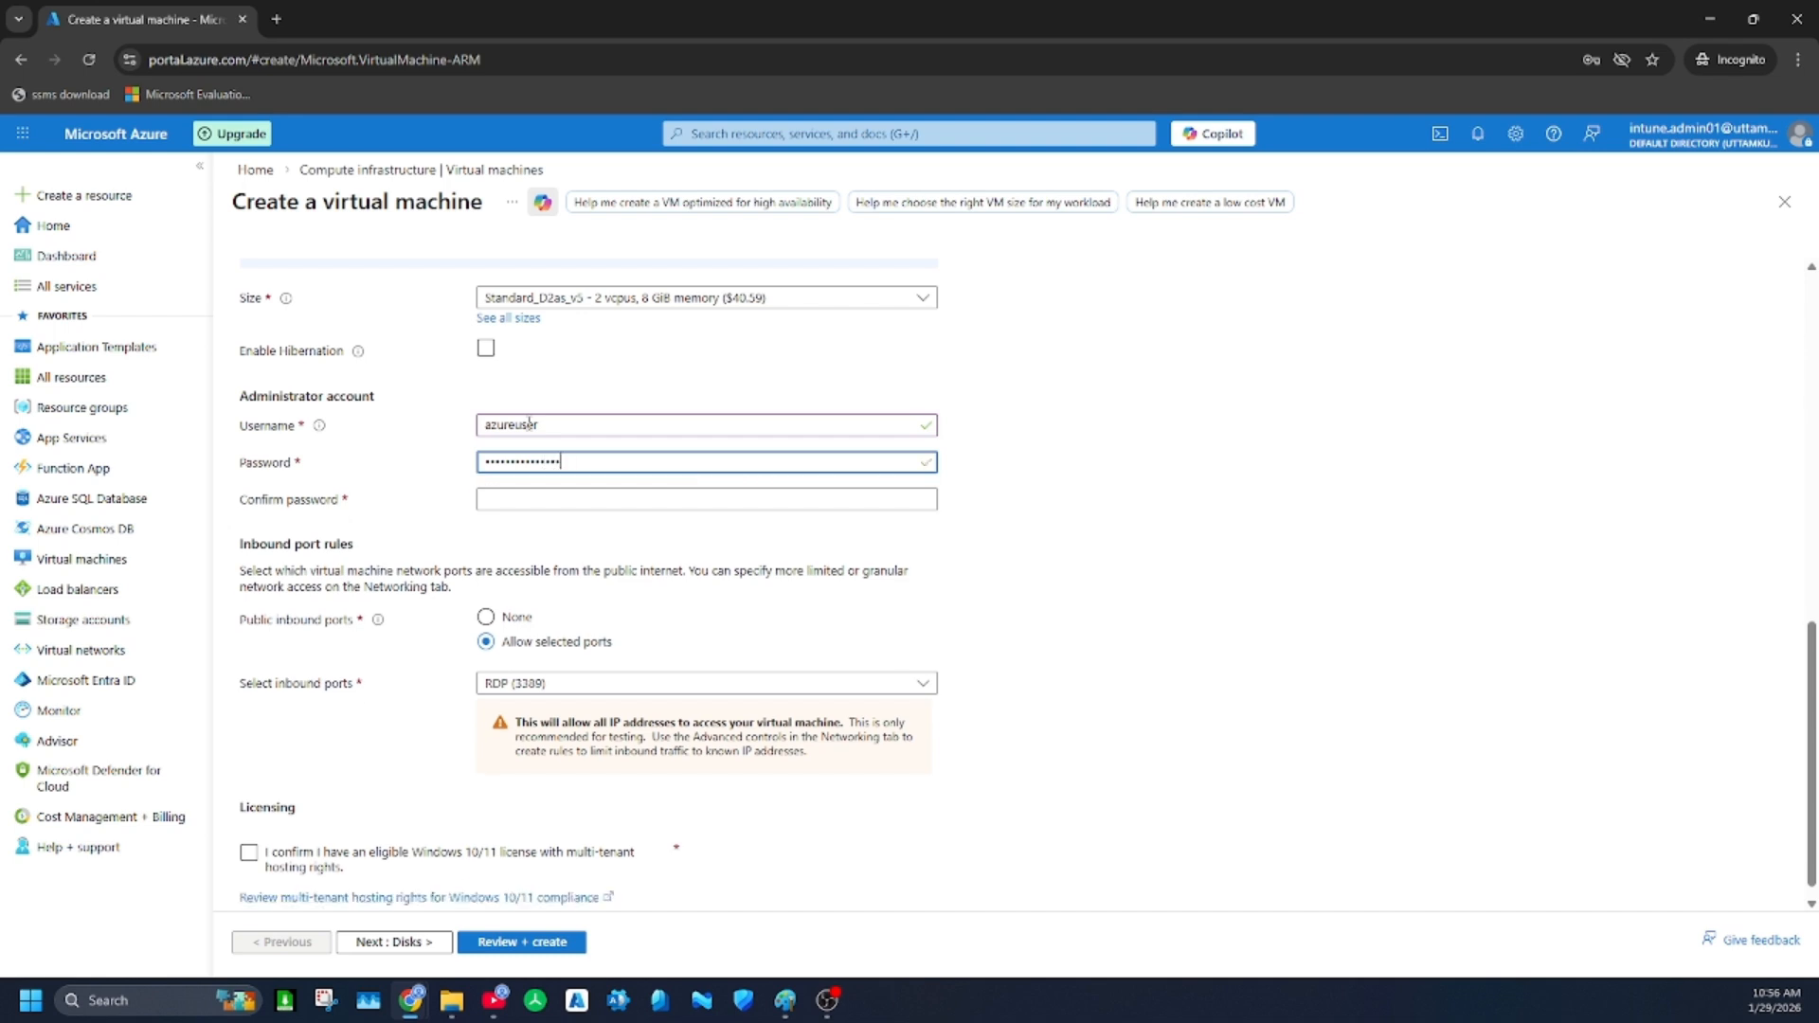
{"action": "key", "text": "Tab"}
{"action": "type", "text": "••••••"}
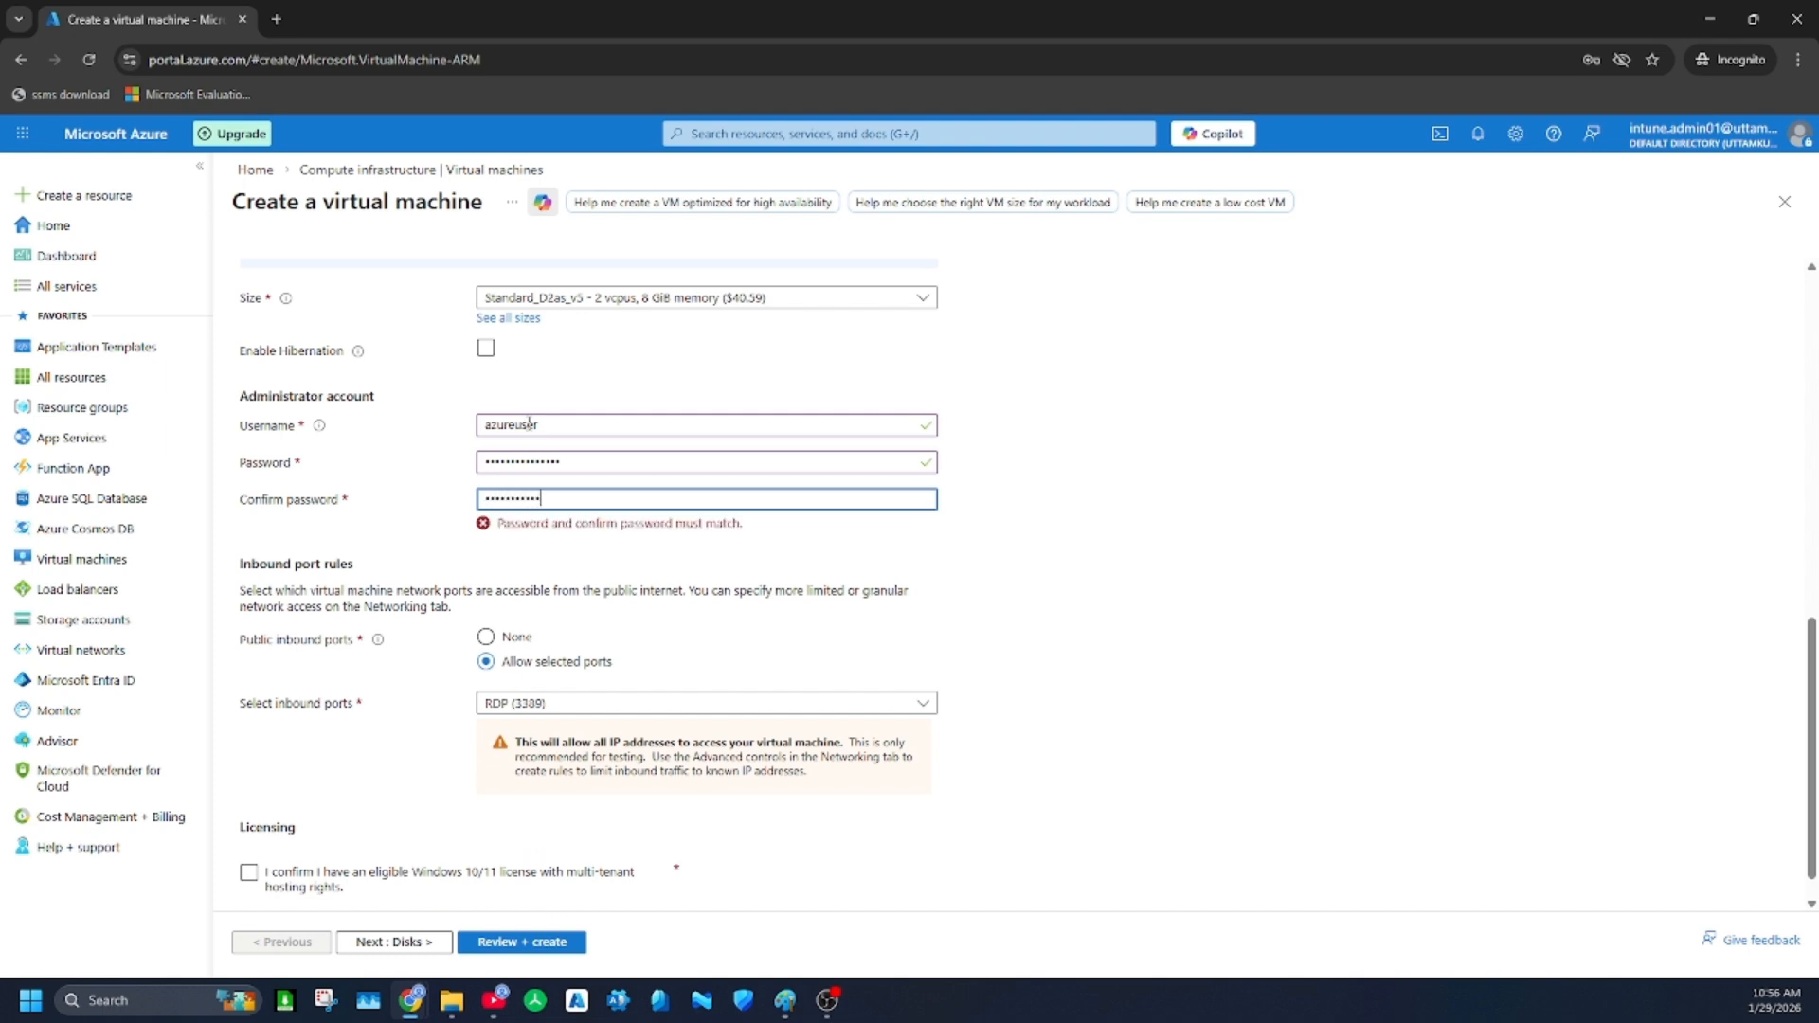
{"action": "type", "text": "•"}
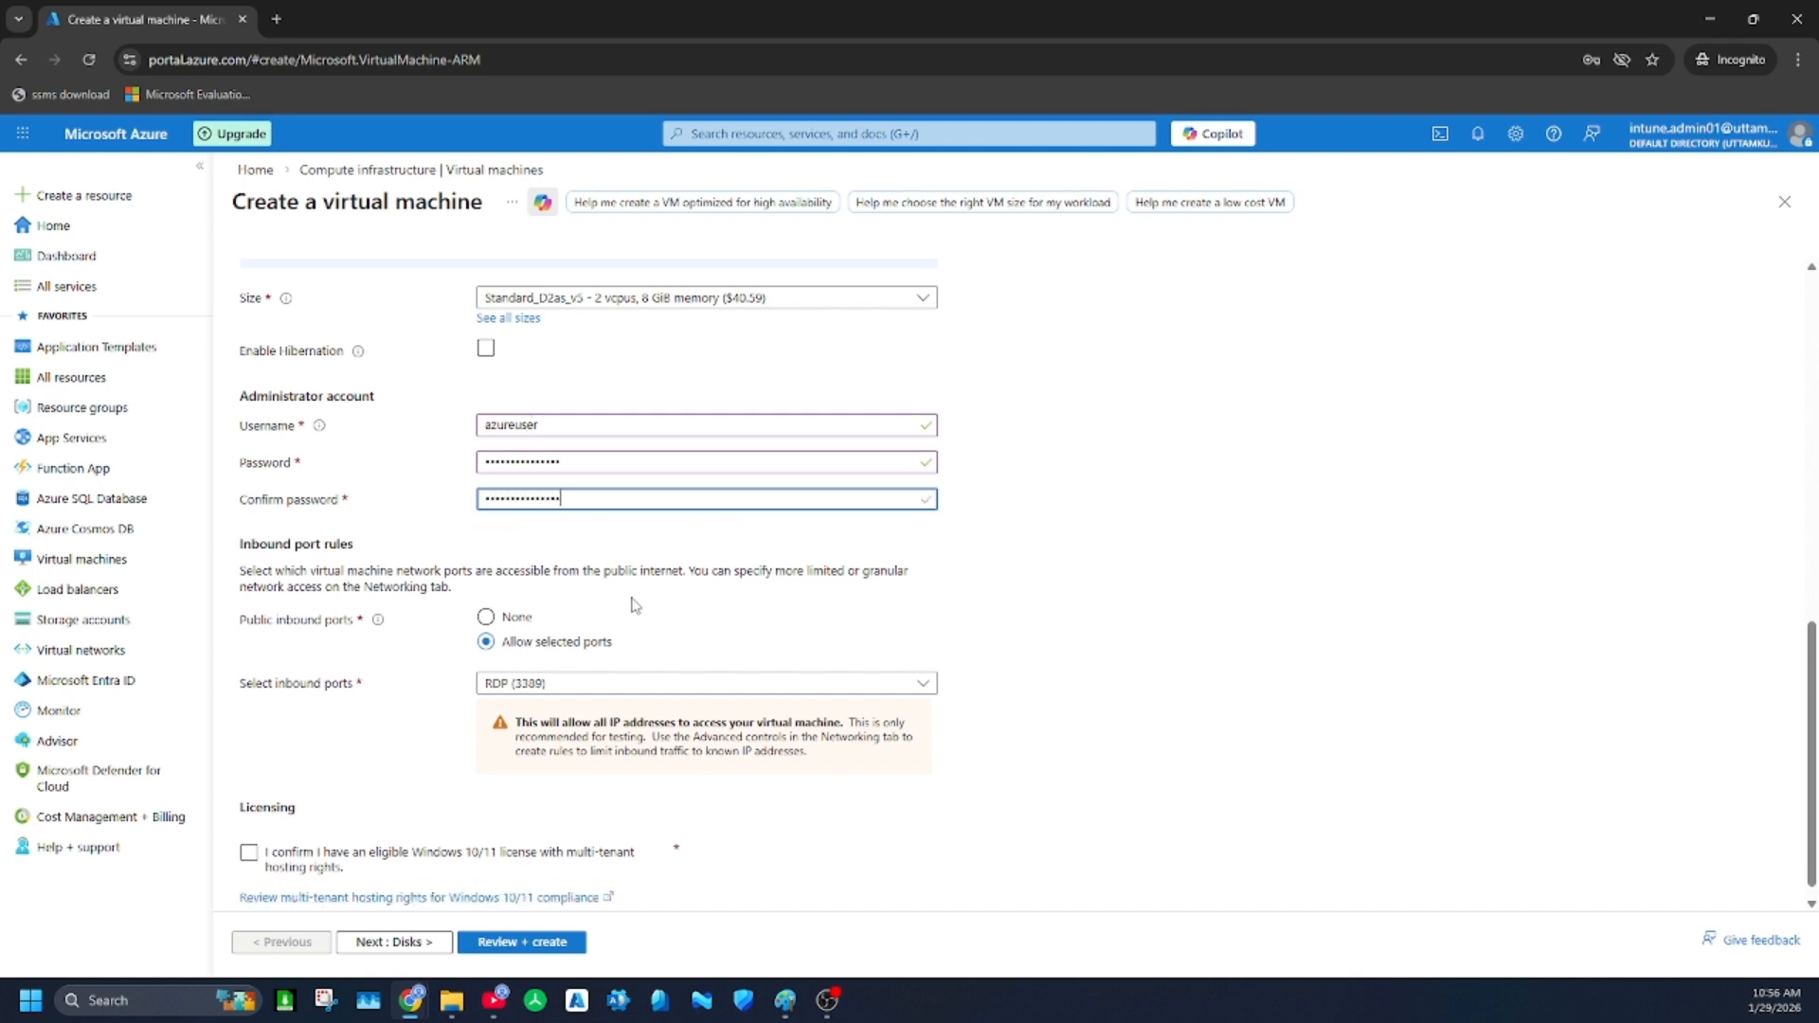
Confirm having an eligible Windows 10/11 license with multi-tenant hosting rights
{"action": "scroll", "coordinate": [683, 600], "scroll_direction": "down", "scroll_amount": 1}
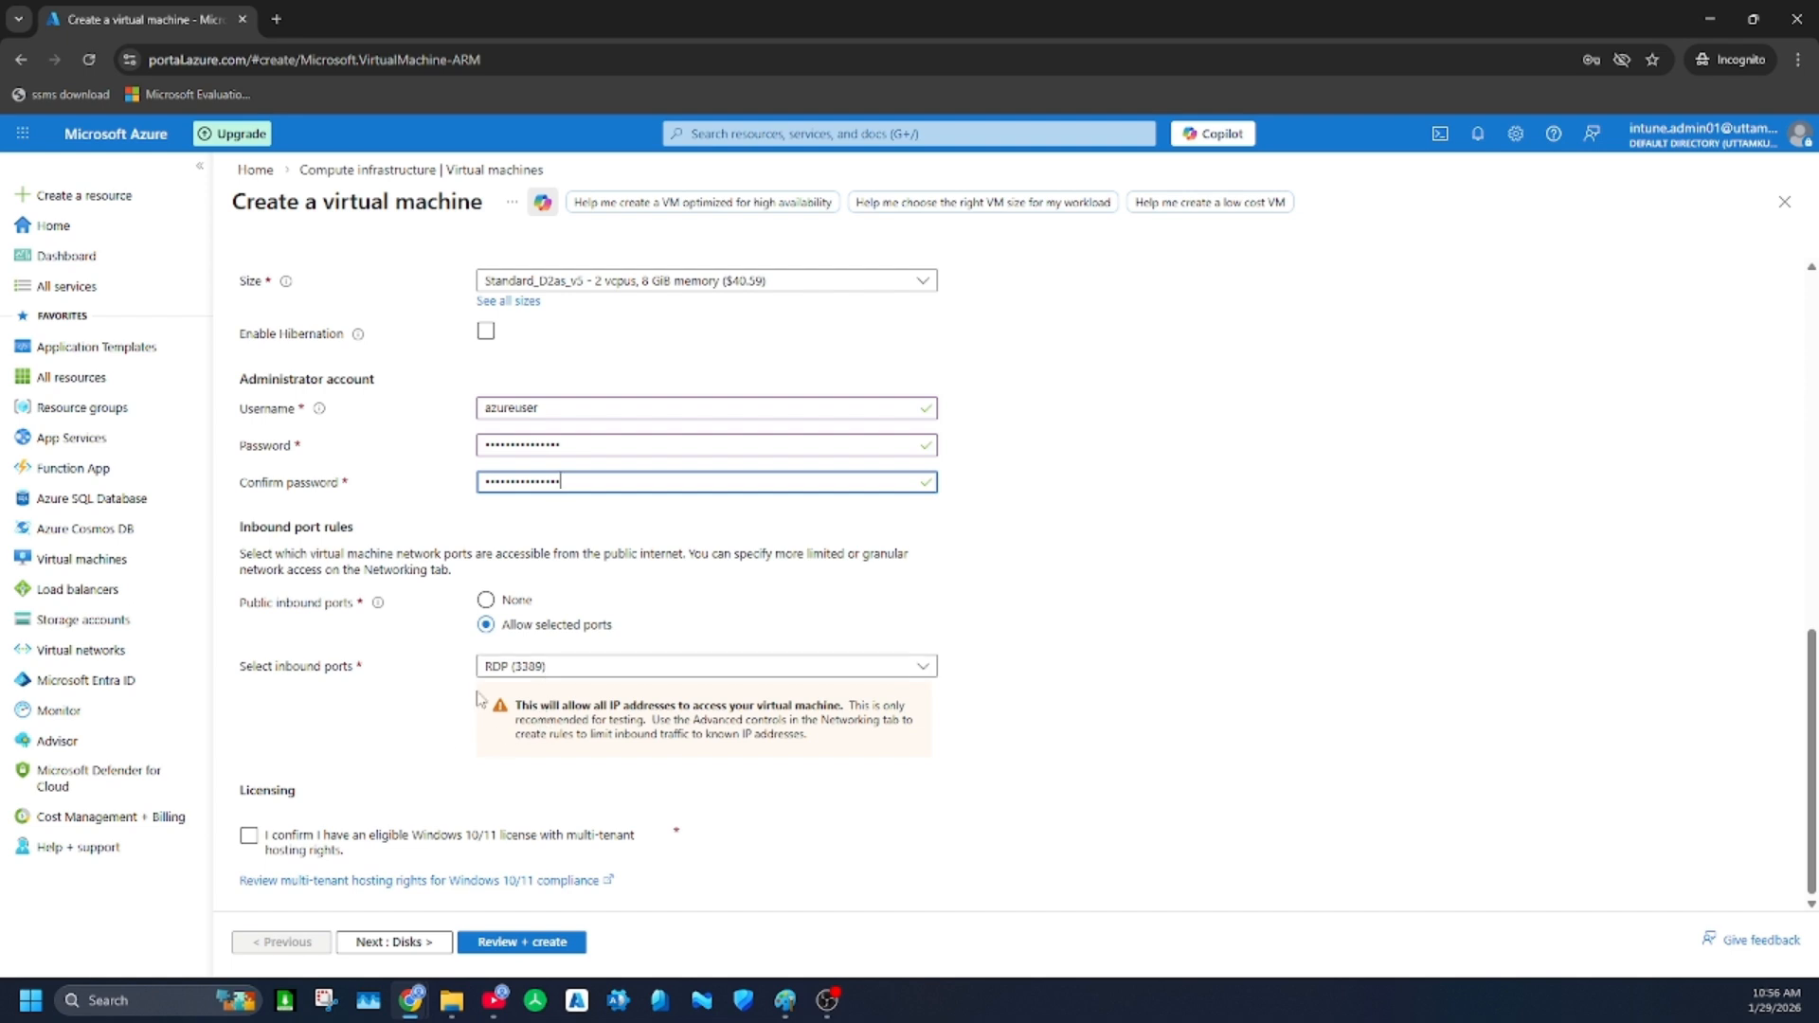
{"action": "left_click", "coordinate": [300, 846]}
{"action": "left_click", "coordinate": [250, 839]}
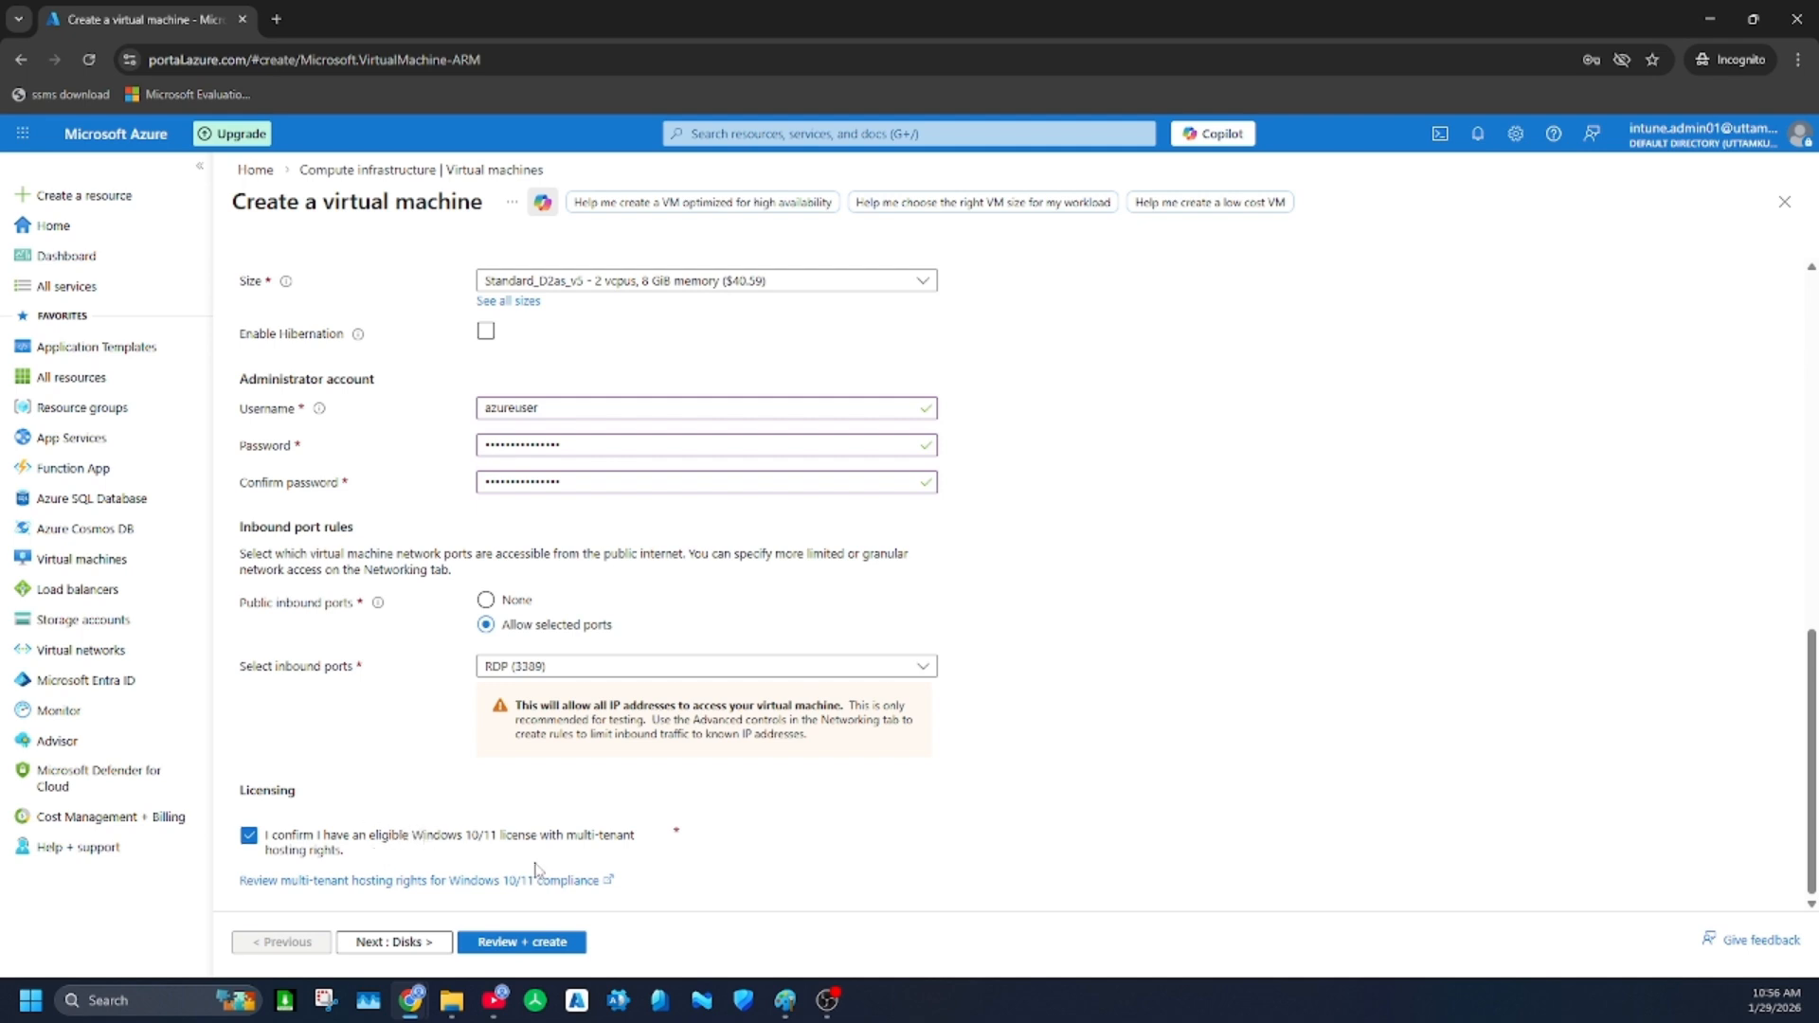
Continue to the disk settings and set the OS disk type to Standard SSD (locally-redundant storage)
{"action": "left_click", "coordinate": [439, 947]}
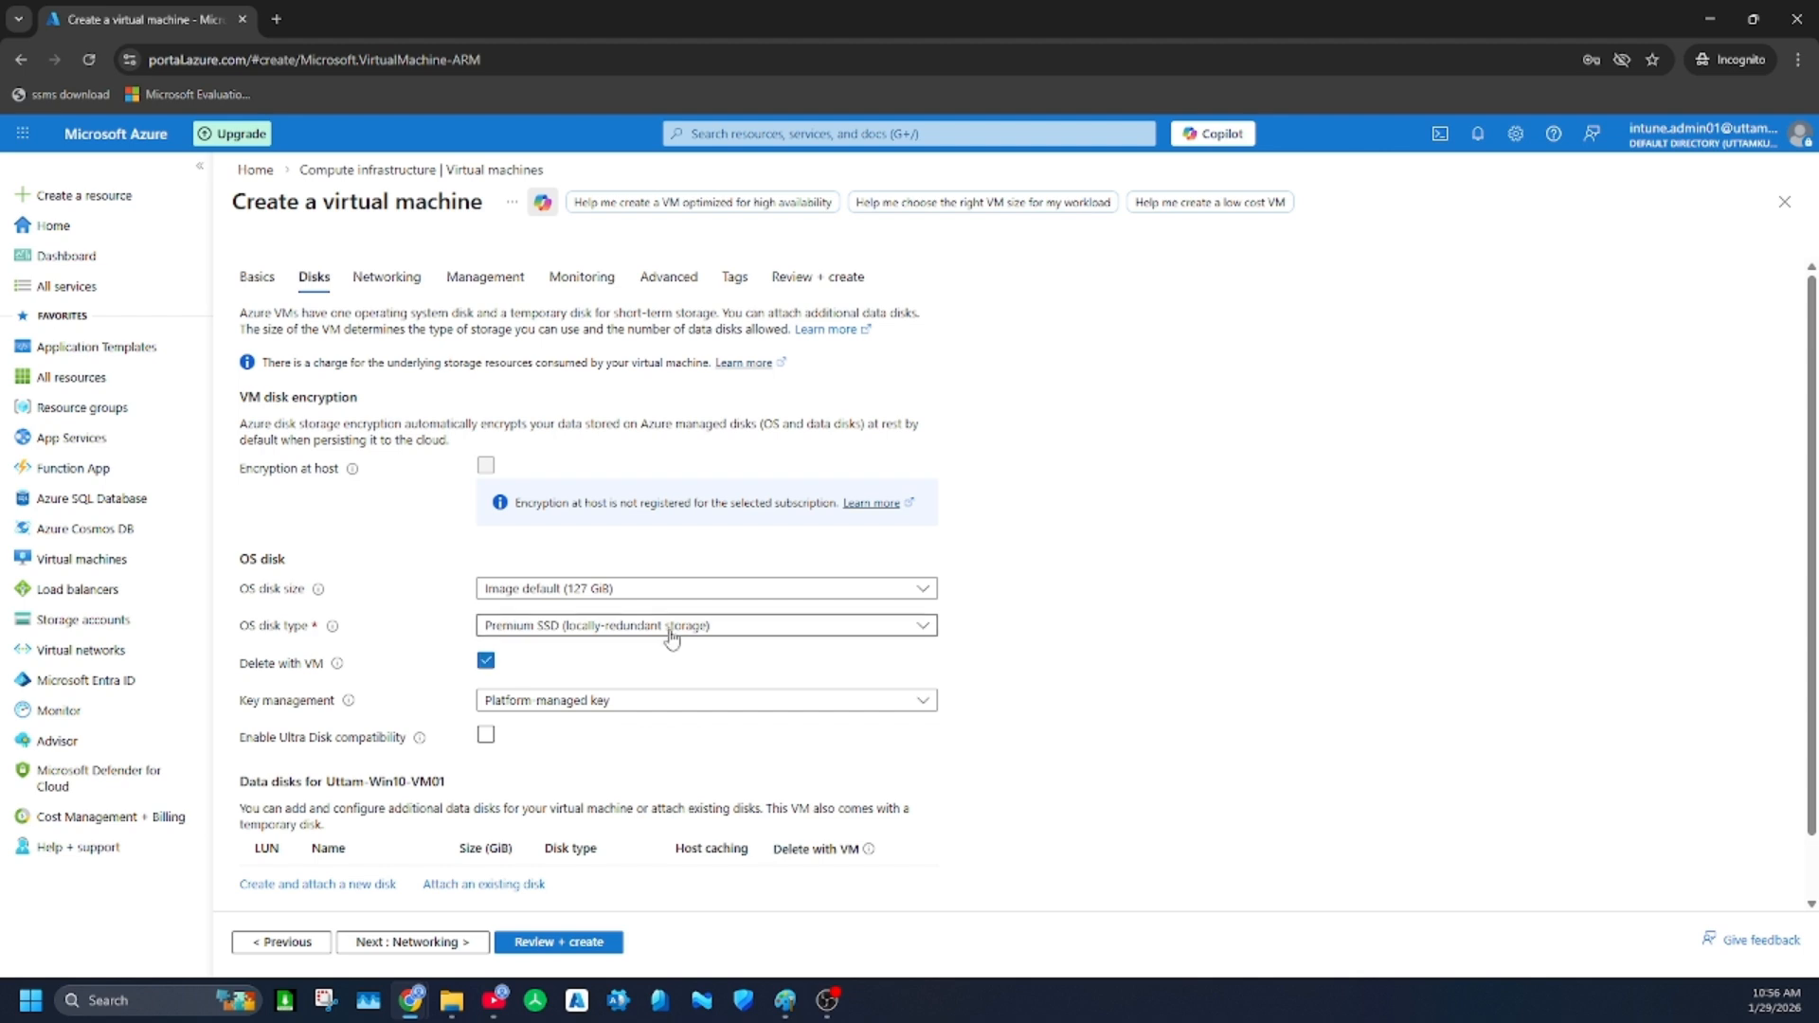
{"action": "left_click", "coordinate": [673, 627]}
{"action": "left_click", "coordinate": [522, 382]}
{"action": "scroll", "coordinate": [744, 706], "scroll_direction": "down", "scroll_amount": 1}
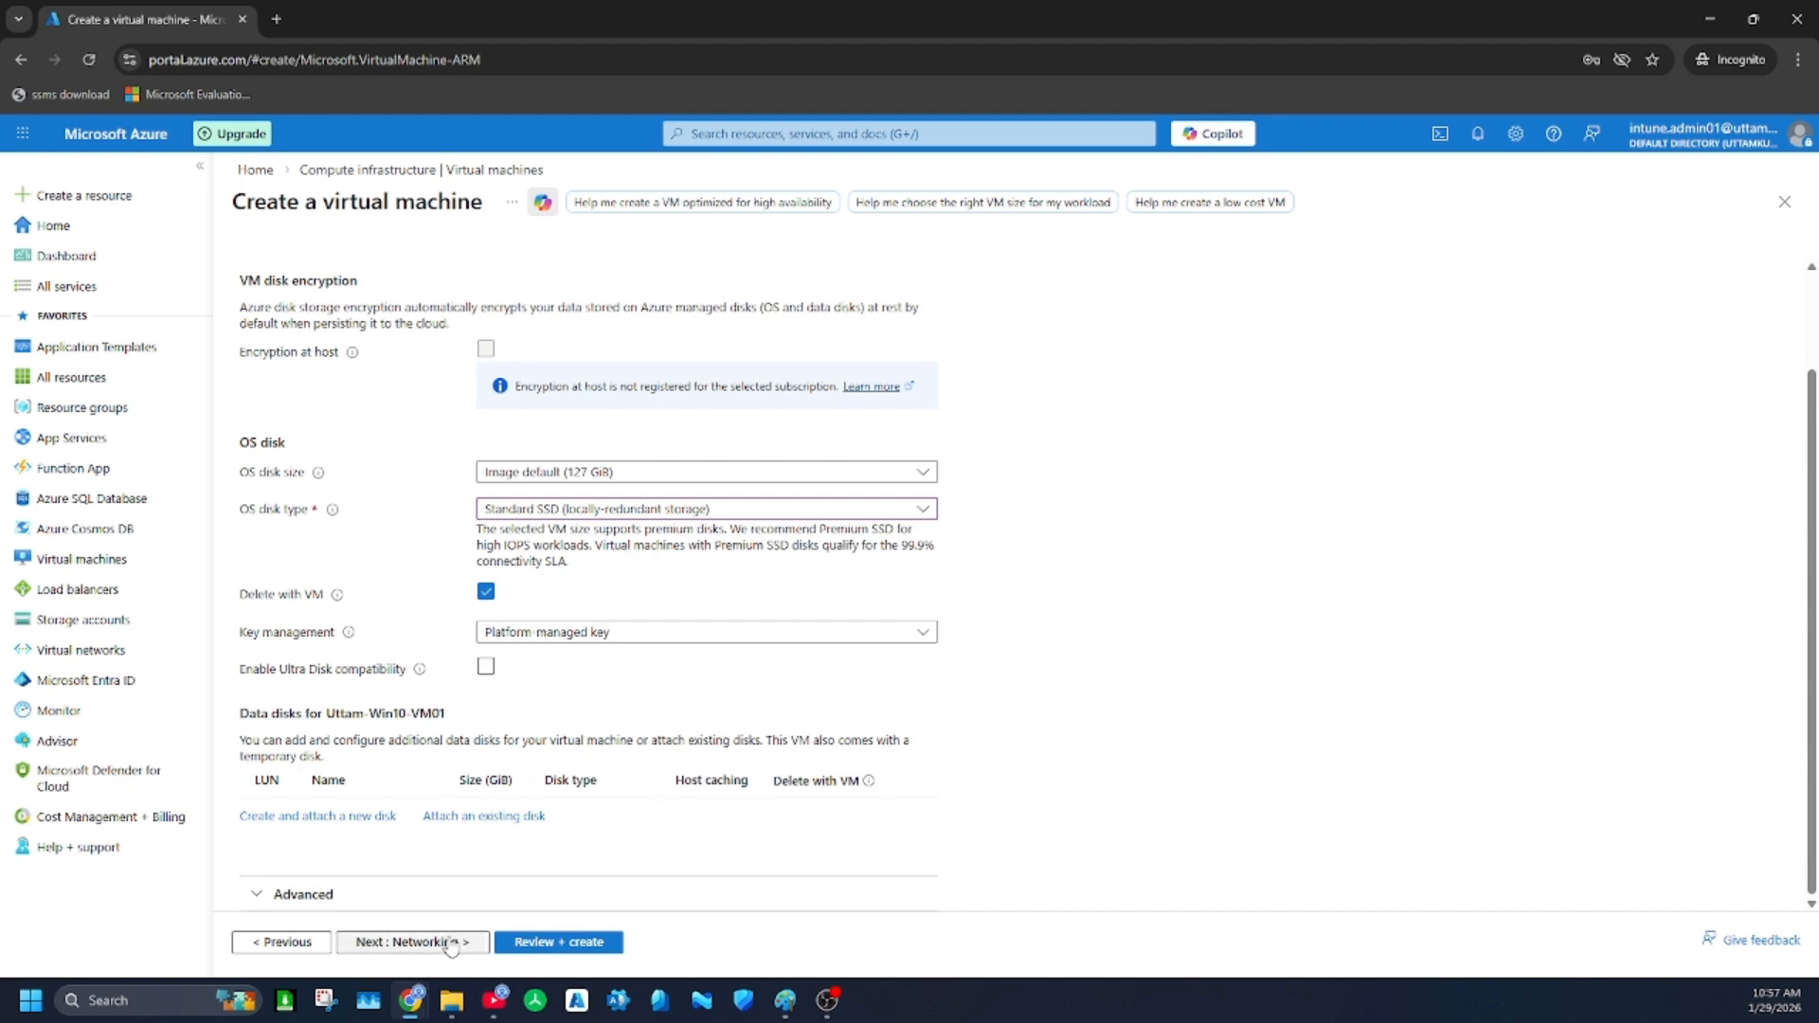
Continue to the networking settings and name the new virtual network with the owner's first name followed by "-Win-Vnet"
{"action": "left_click", "coordinate": [408, 941]}
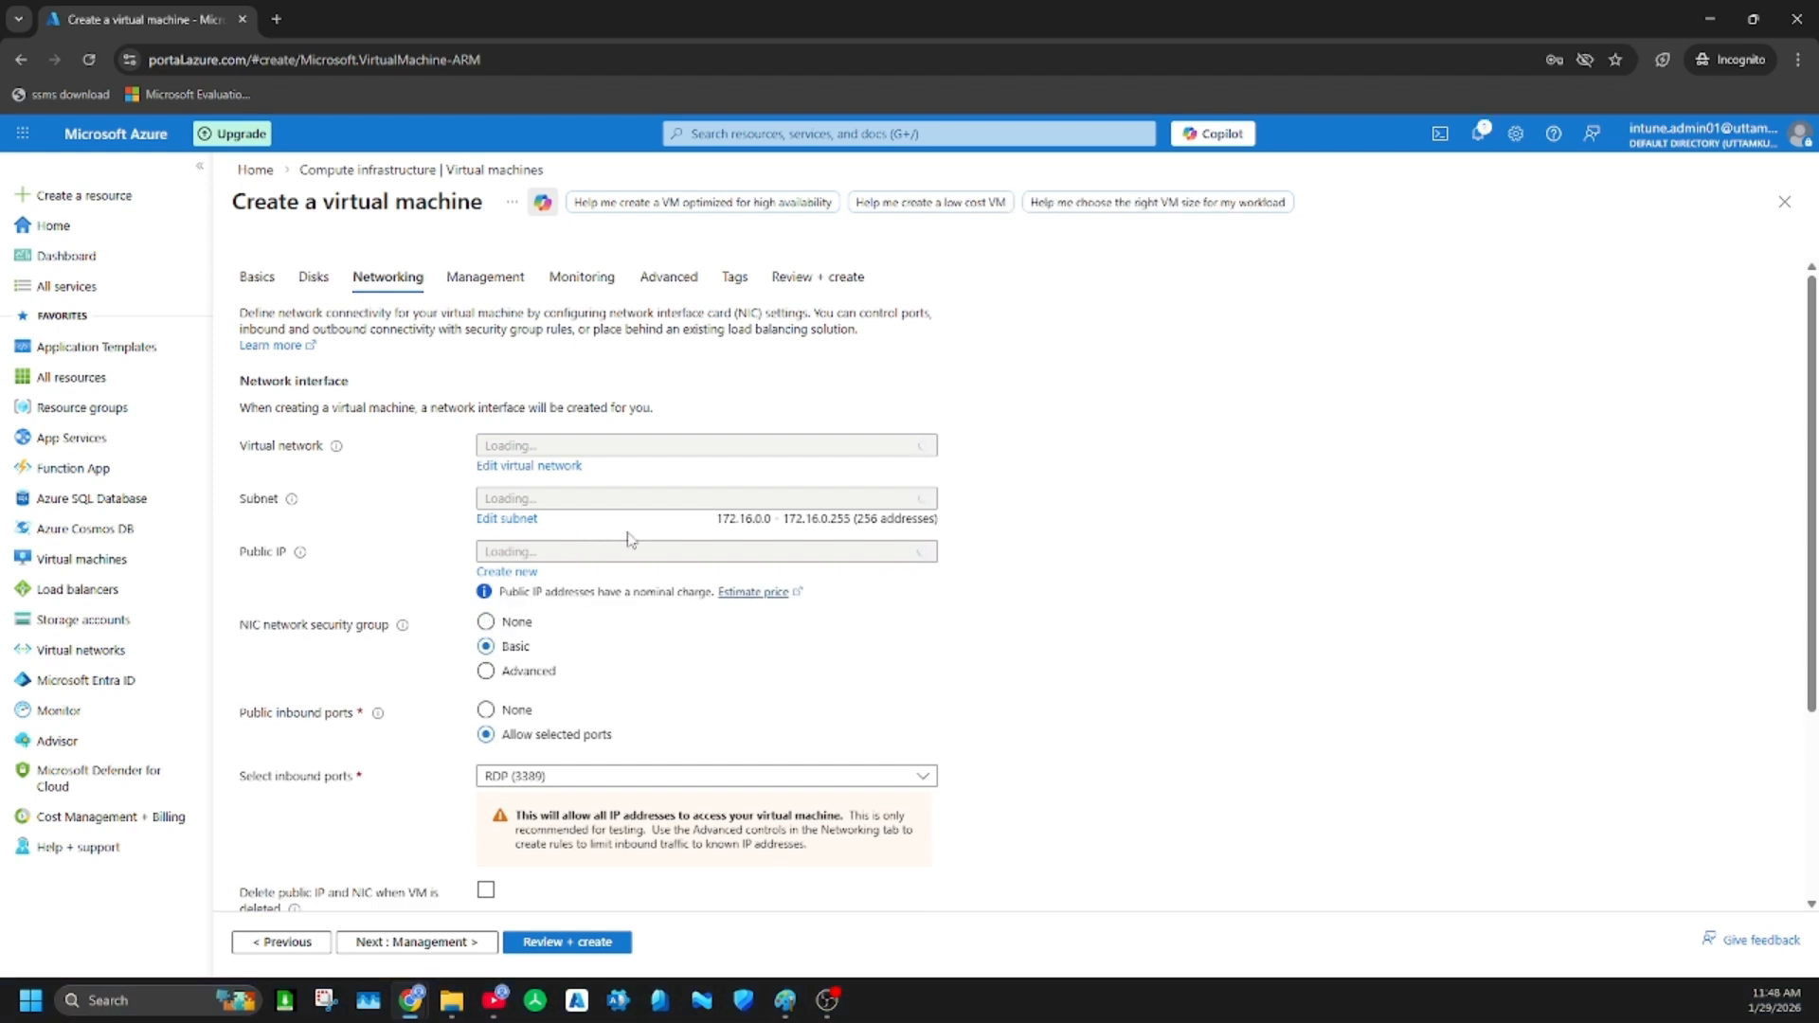
{"action": "left_click", "coordinate": [568, 467]}
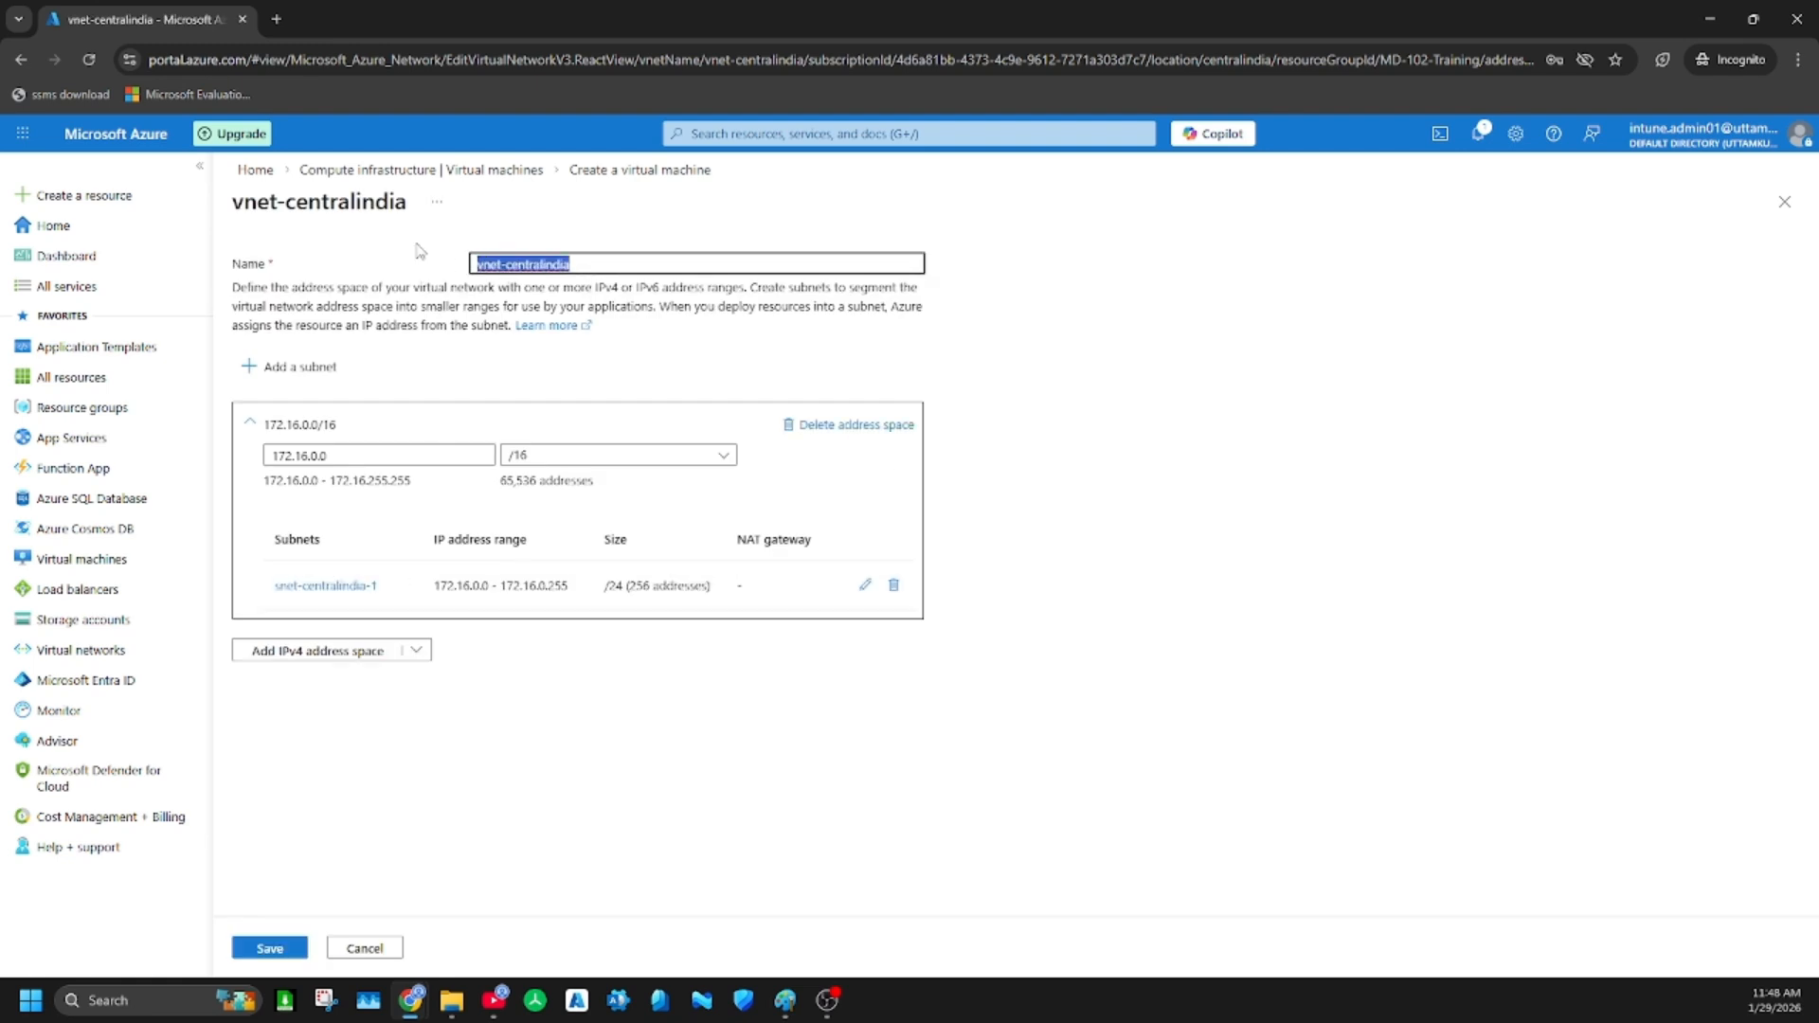
{"action": "type", "text": "Uttam-"}
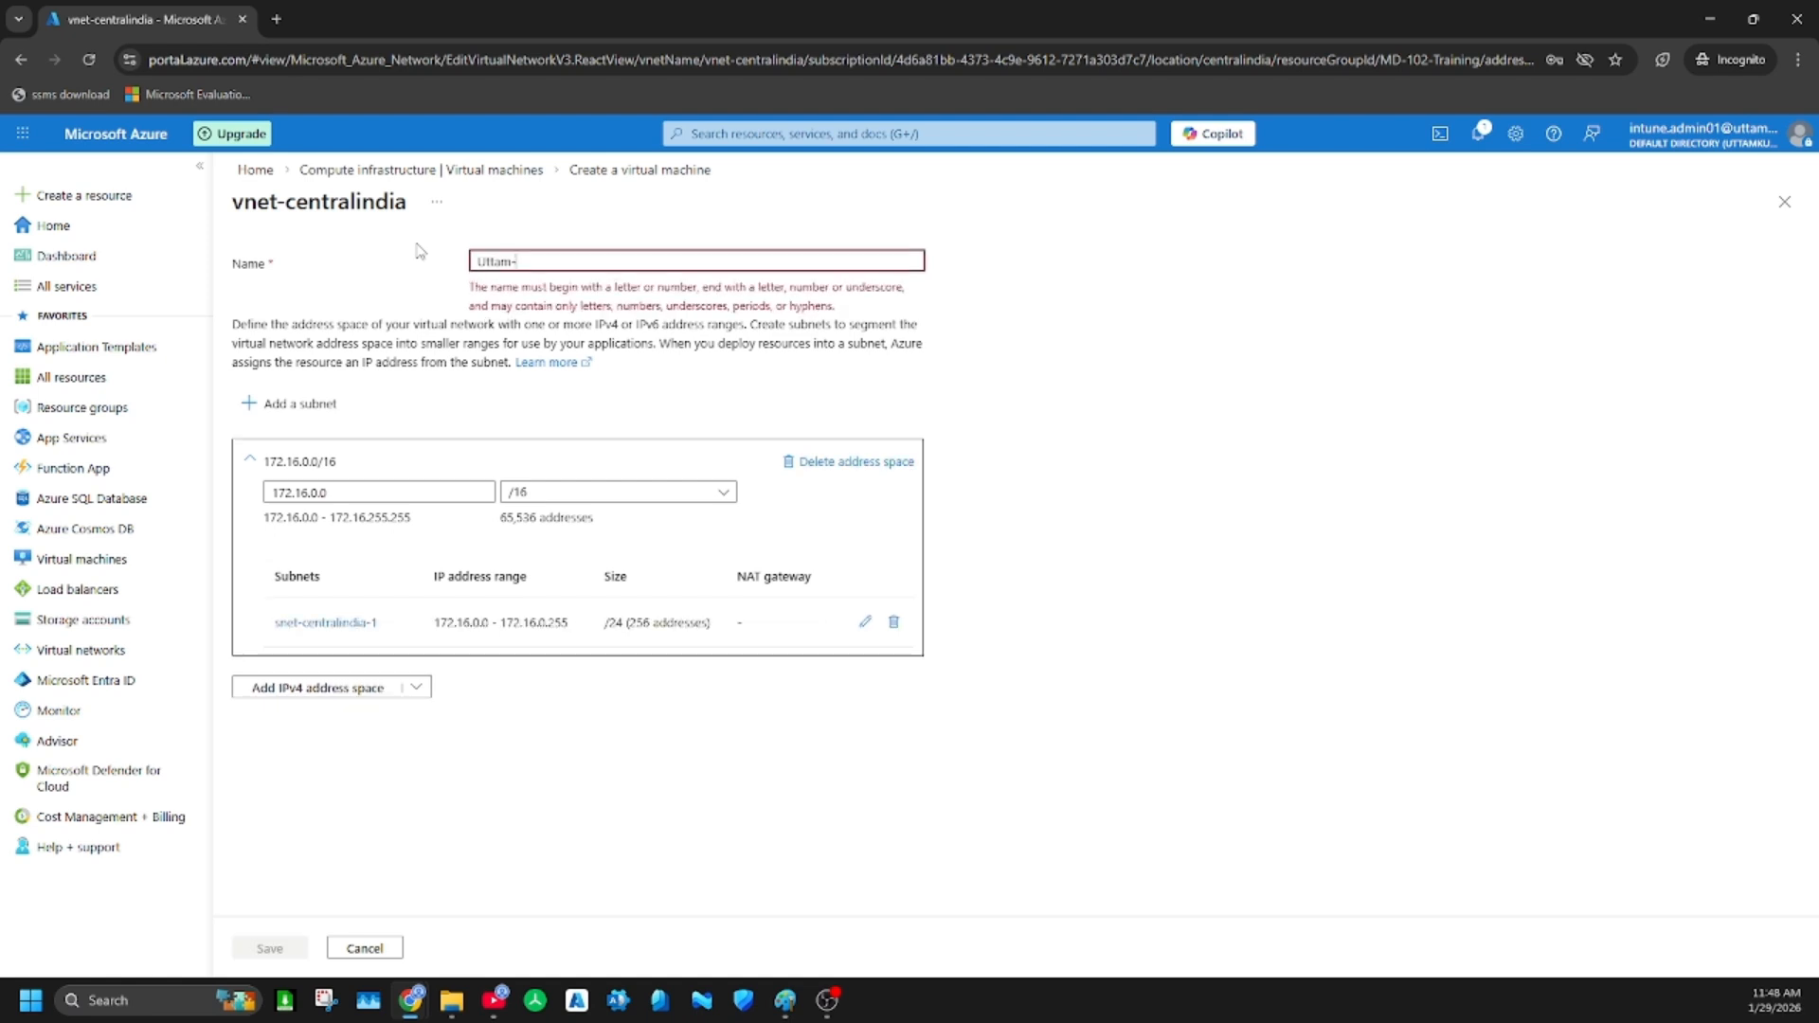
{"action": "type", "text": "Win-Vnet"}
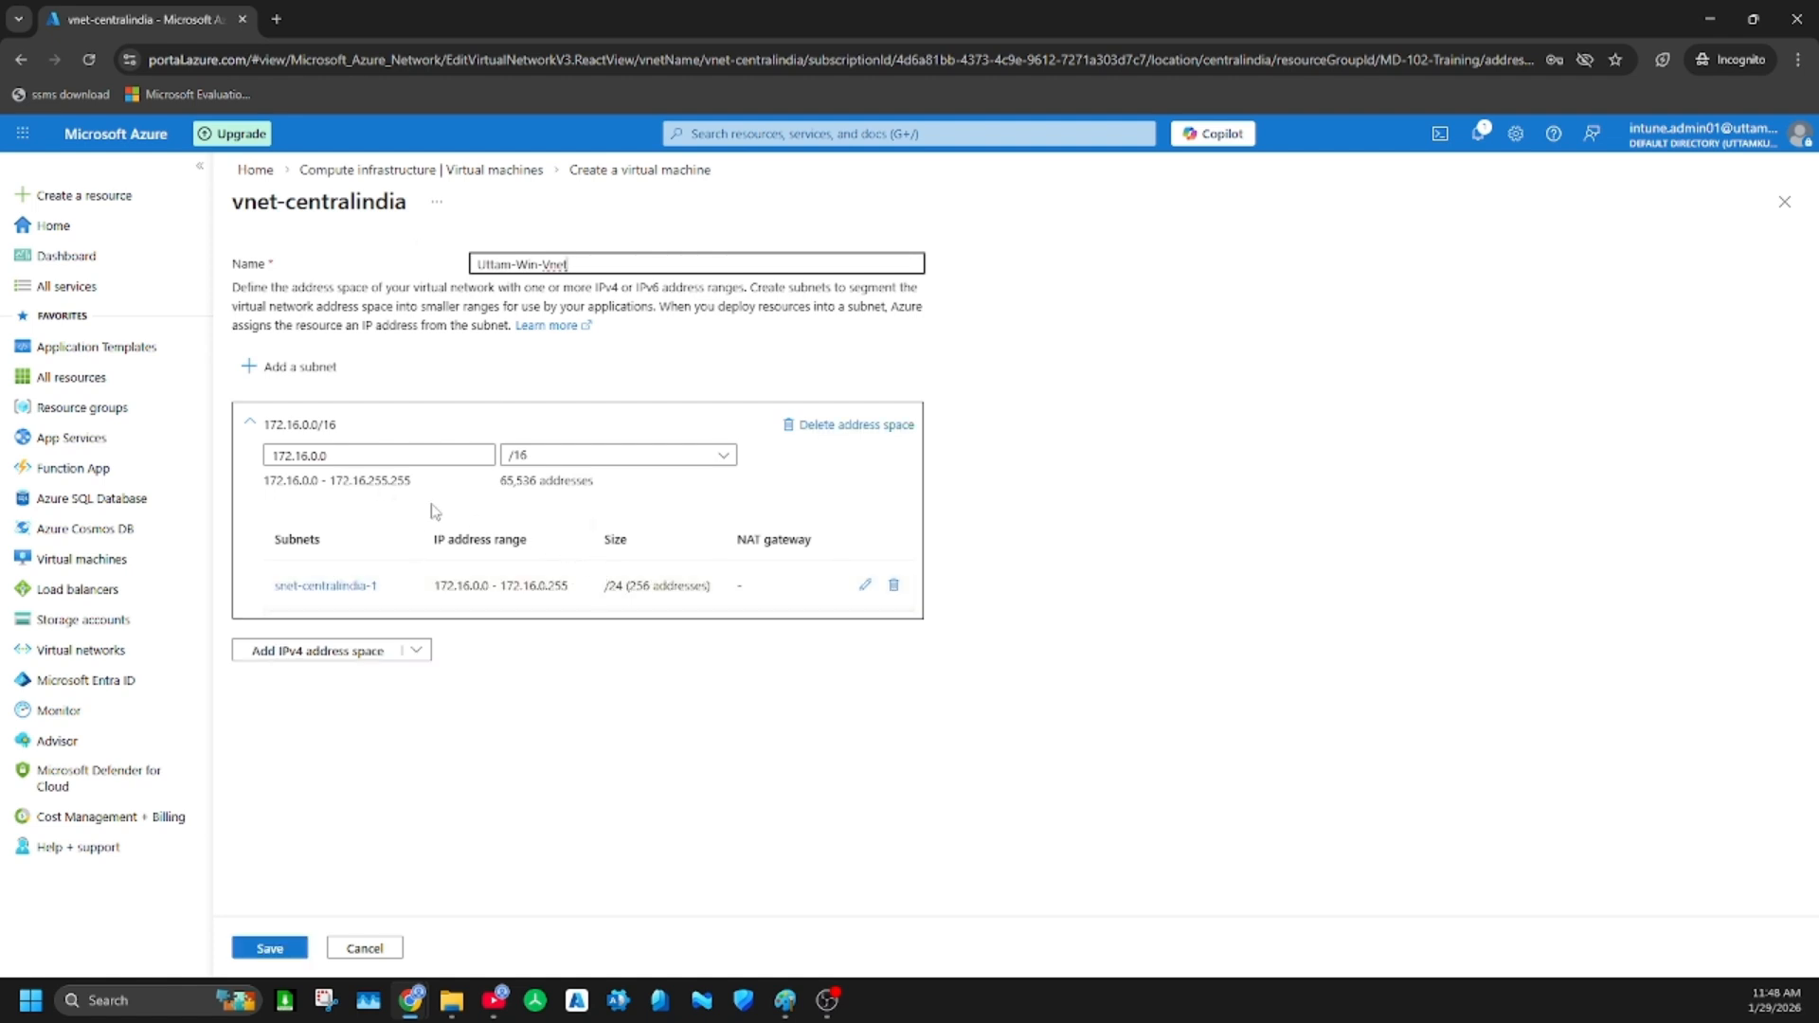
Set the virtual network's IPv4 address space to 192.168.1.0 with a /24 prefix
{"action": "left_click_drag", "start_coordinate": [463, 465], "coordinate": [236, 421]}
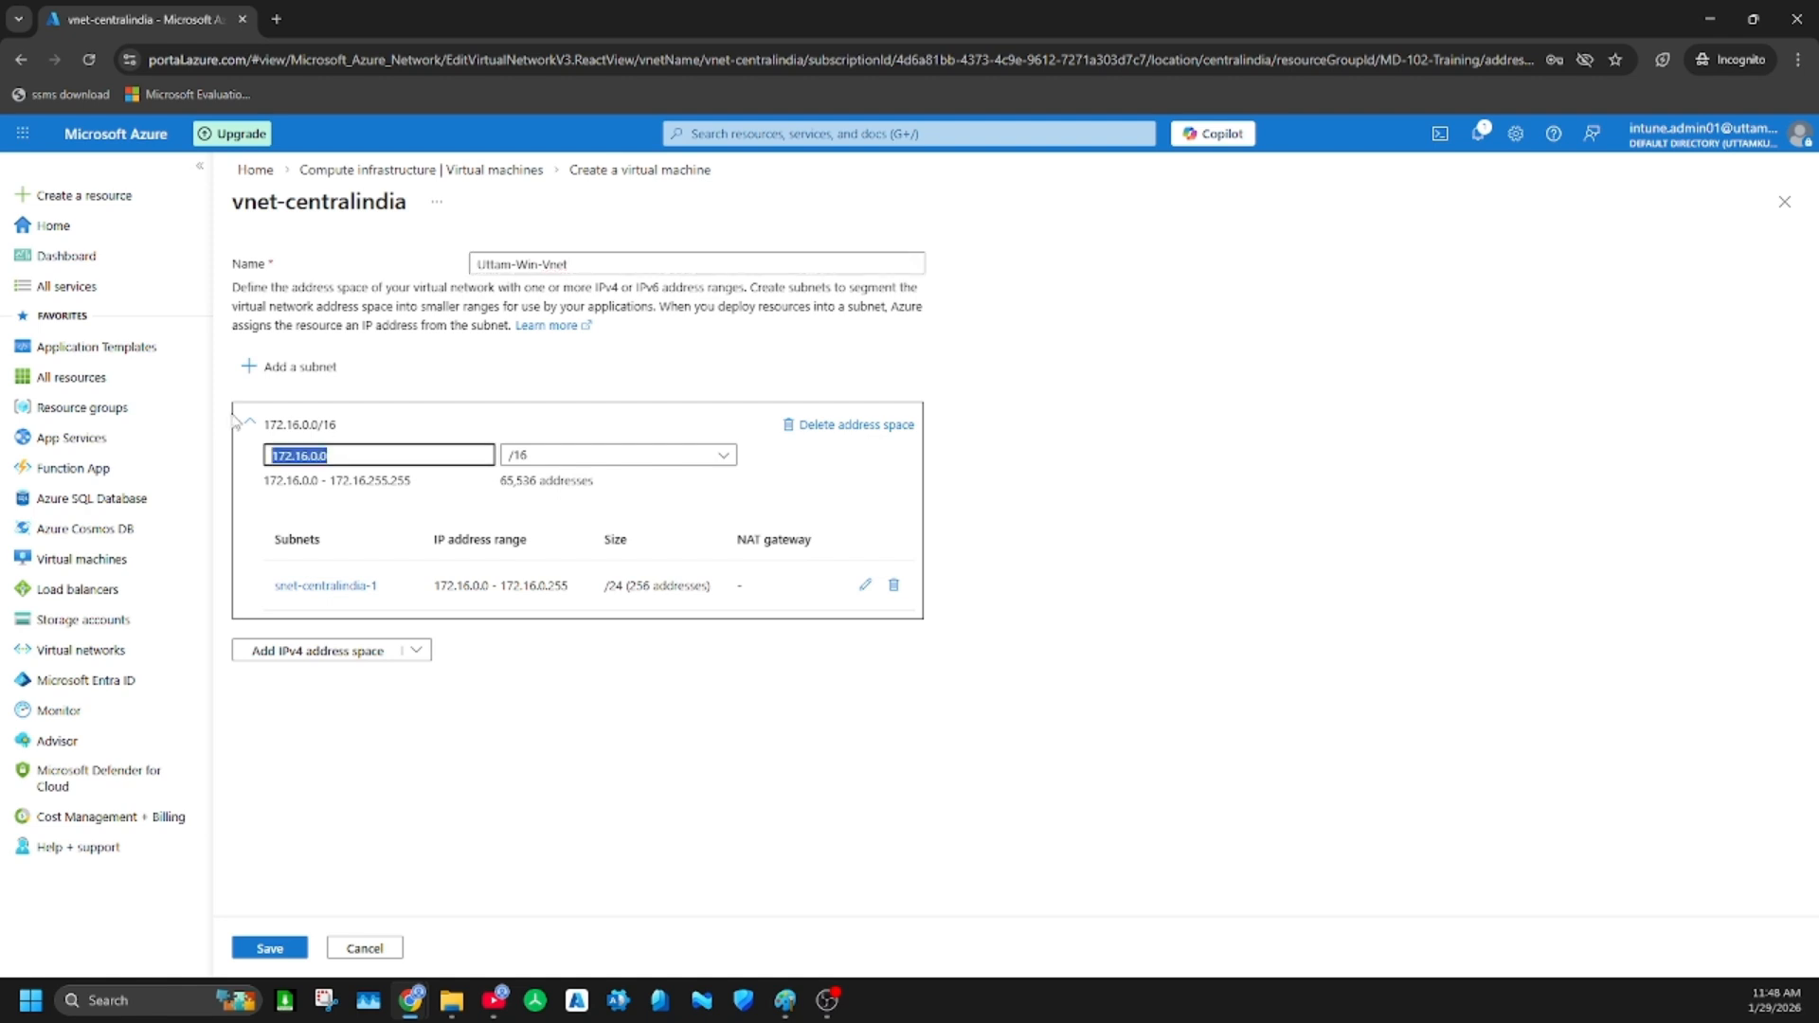
{"action": "type", "text": "192."}
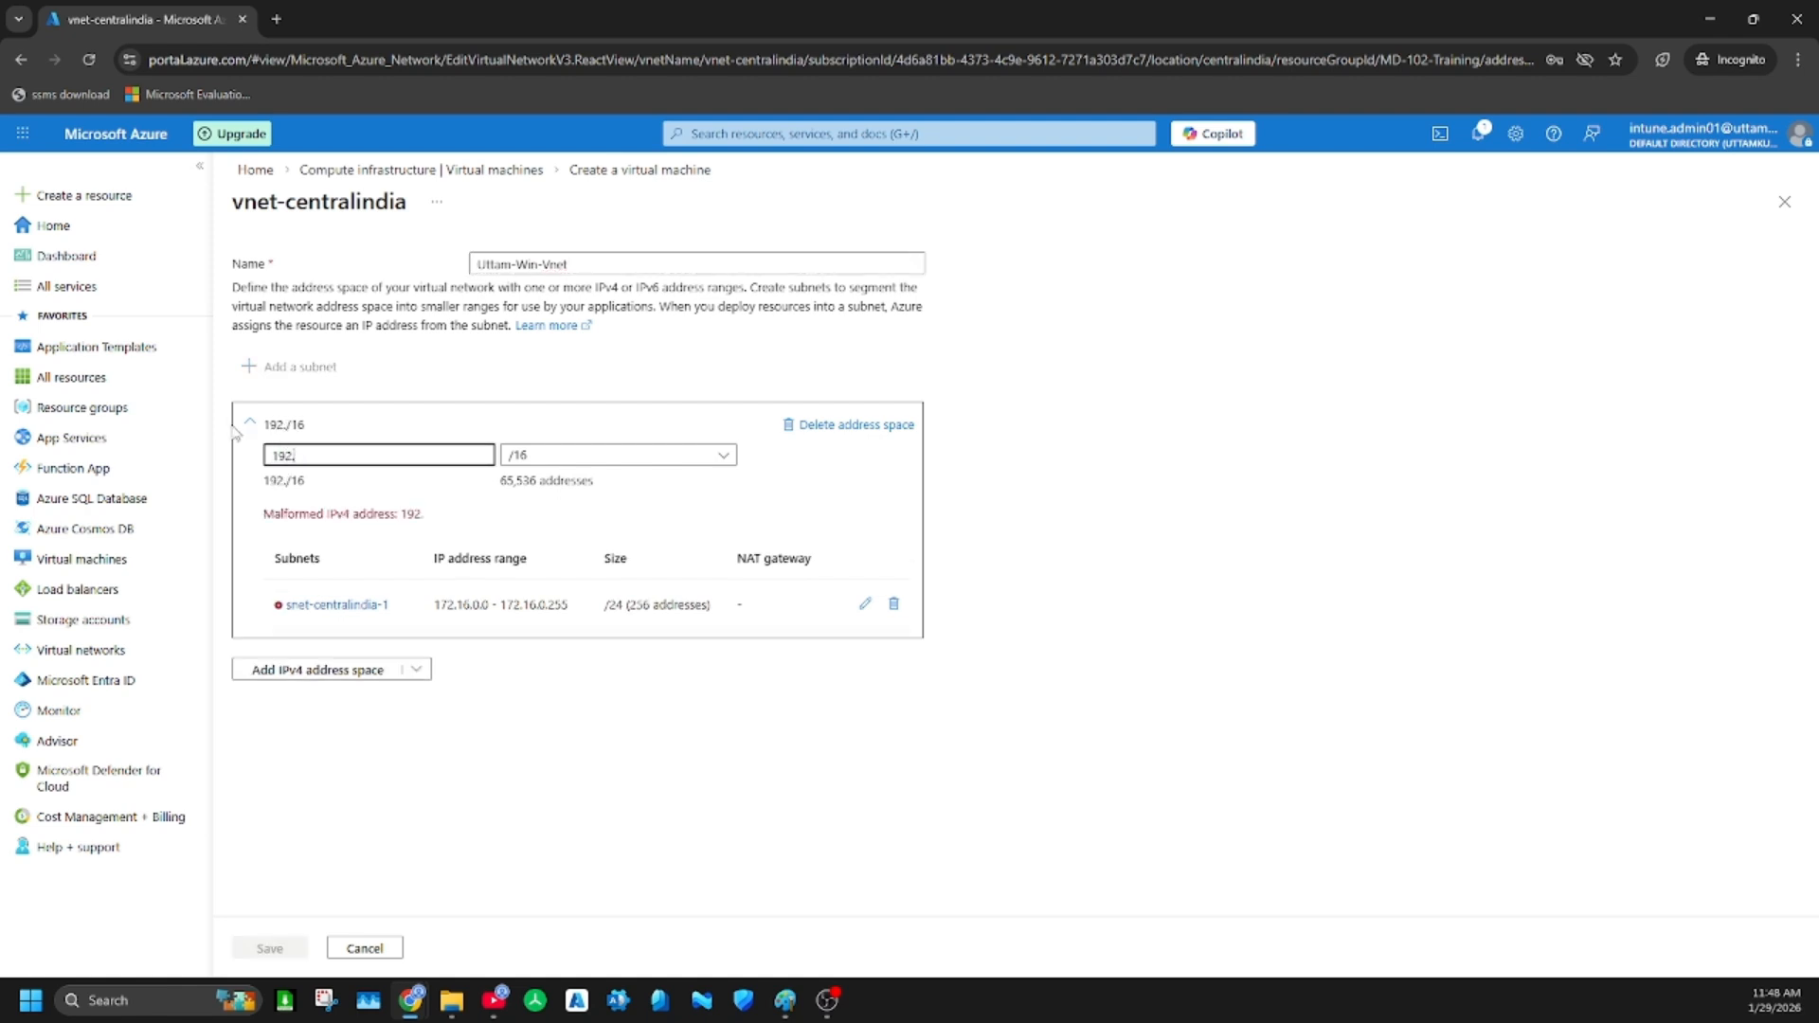
{"action": "type", "text": "168.1.0"}
{"action": "left_click", "coordinate": [720, 456]}
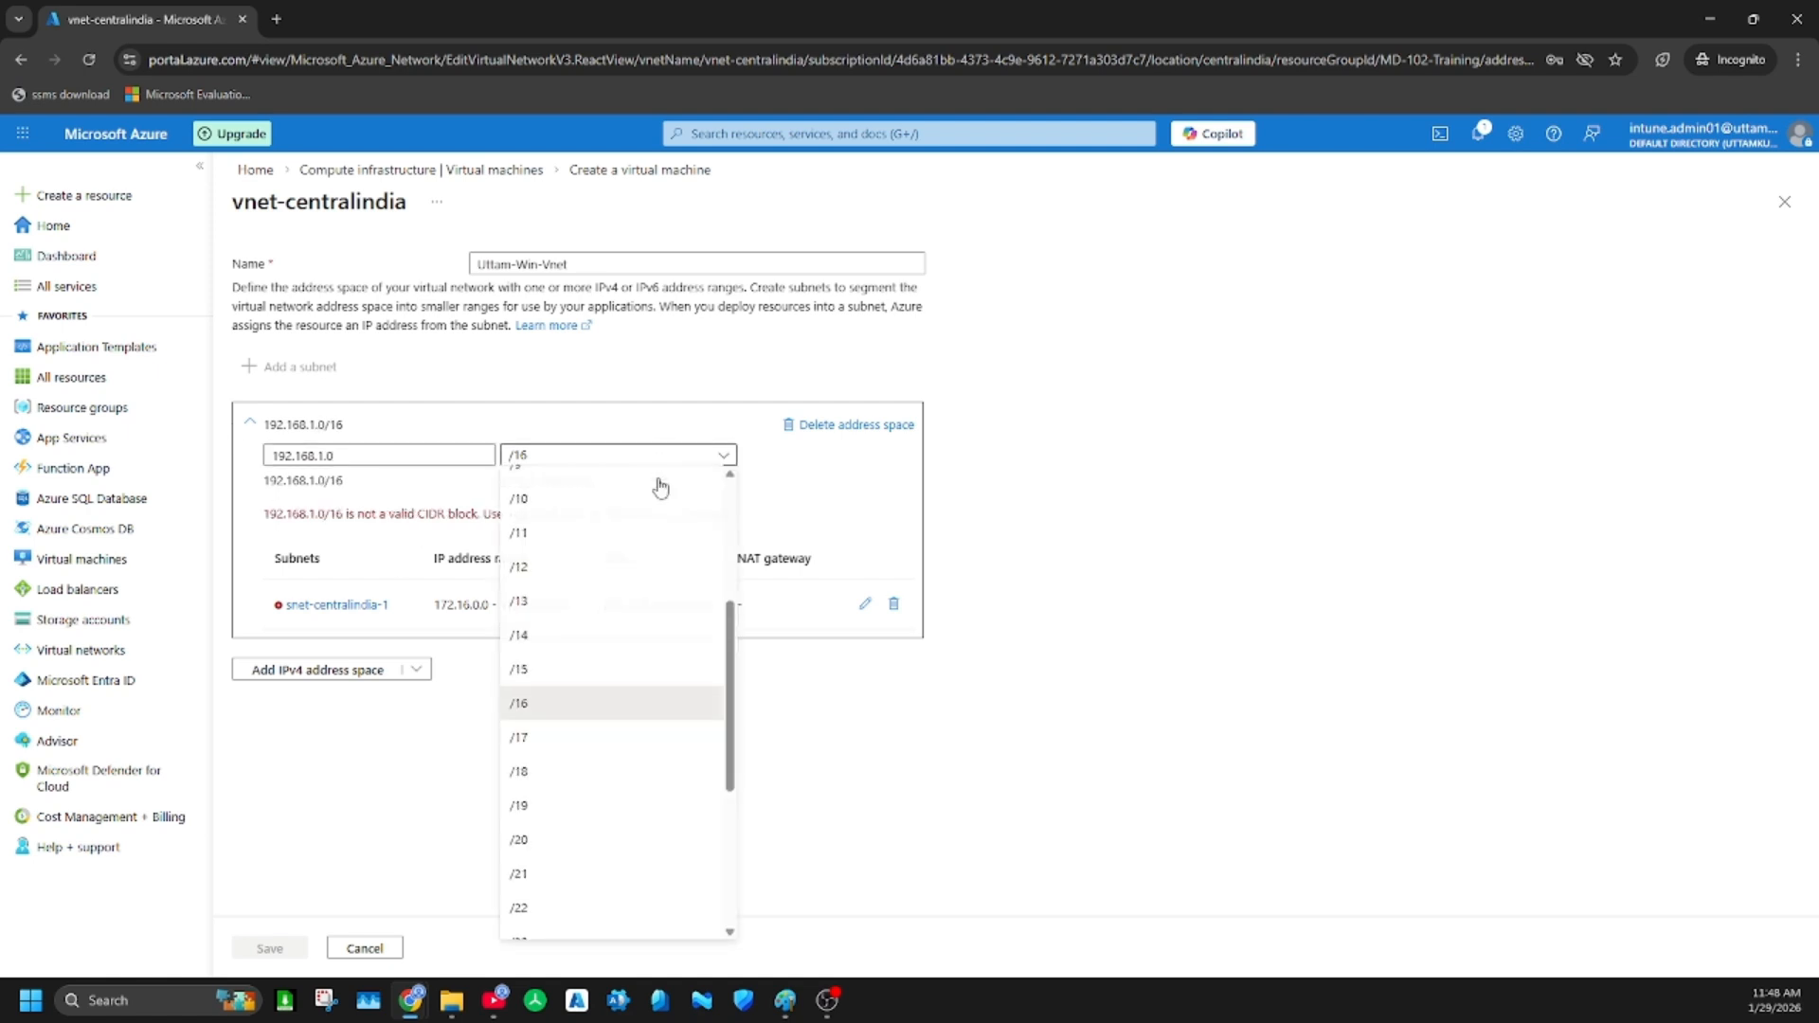
{"action": "left_click", "coordinate": [532, 787]}
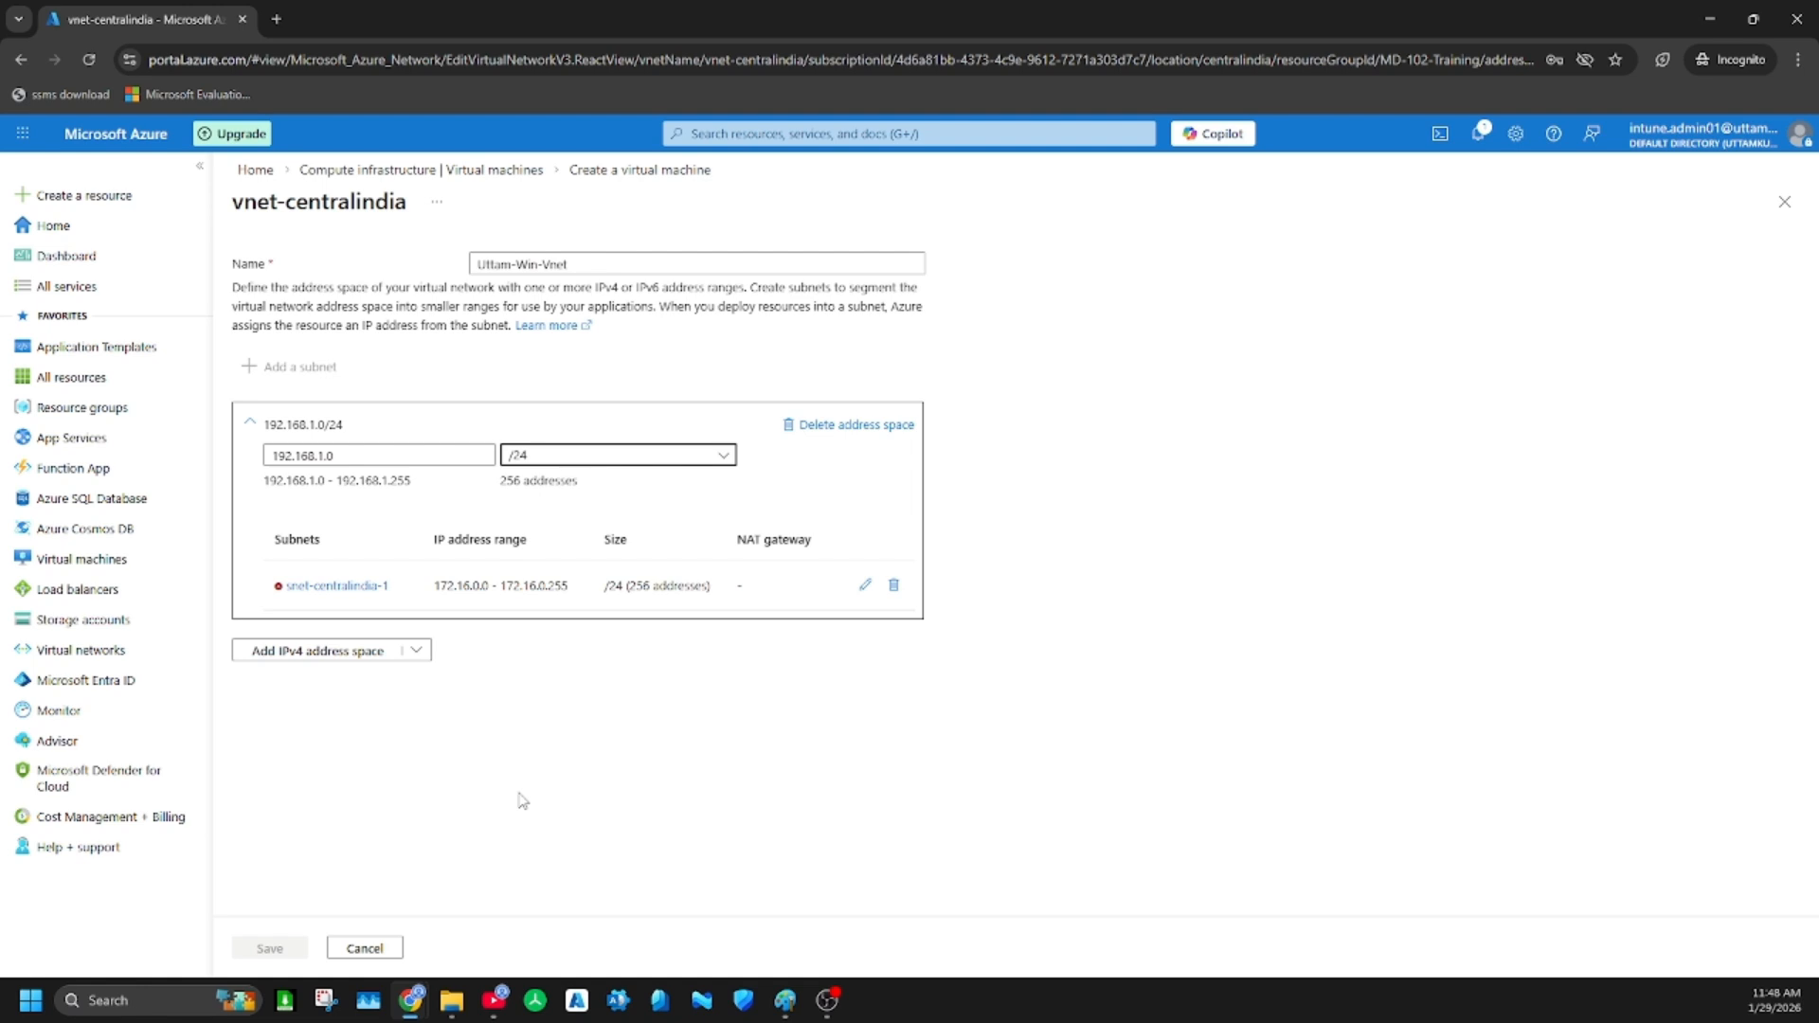
Open the virtual network's existing subnet for editing and rename it Device-Subnet
{"action": "left_click", "coordinate": [866, 590]}
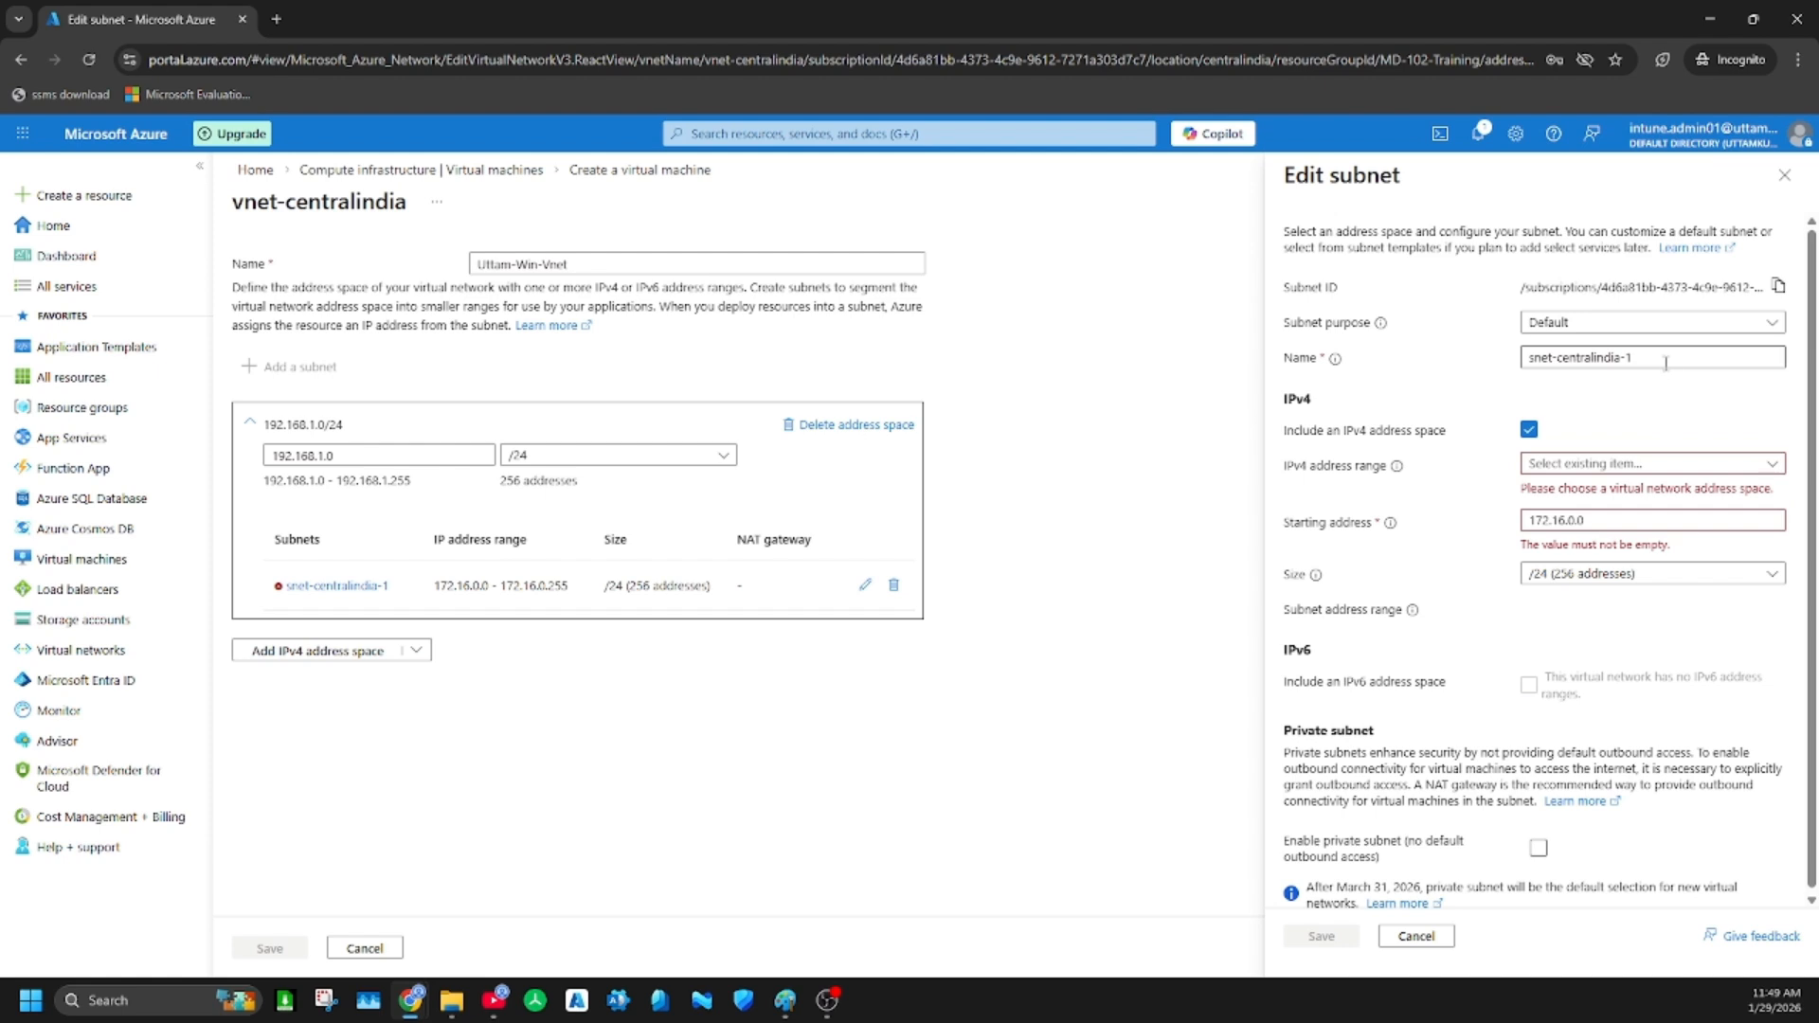
{"action": "left_click_drag", "start_coordinate": [1665, 362], "coordinate": [1526, 356]}
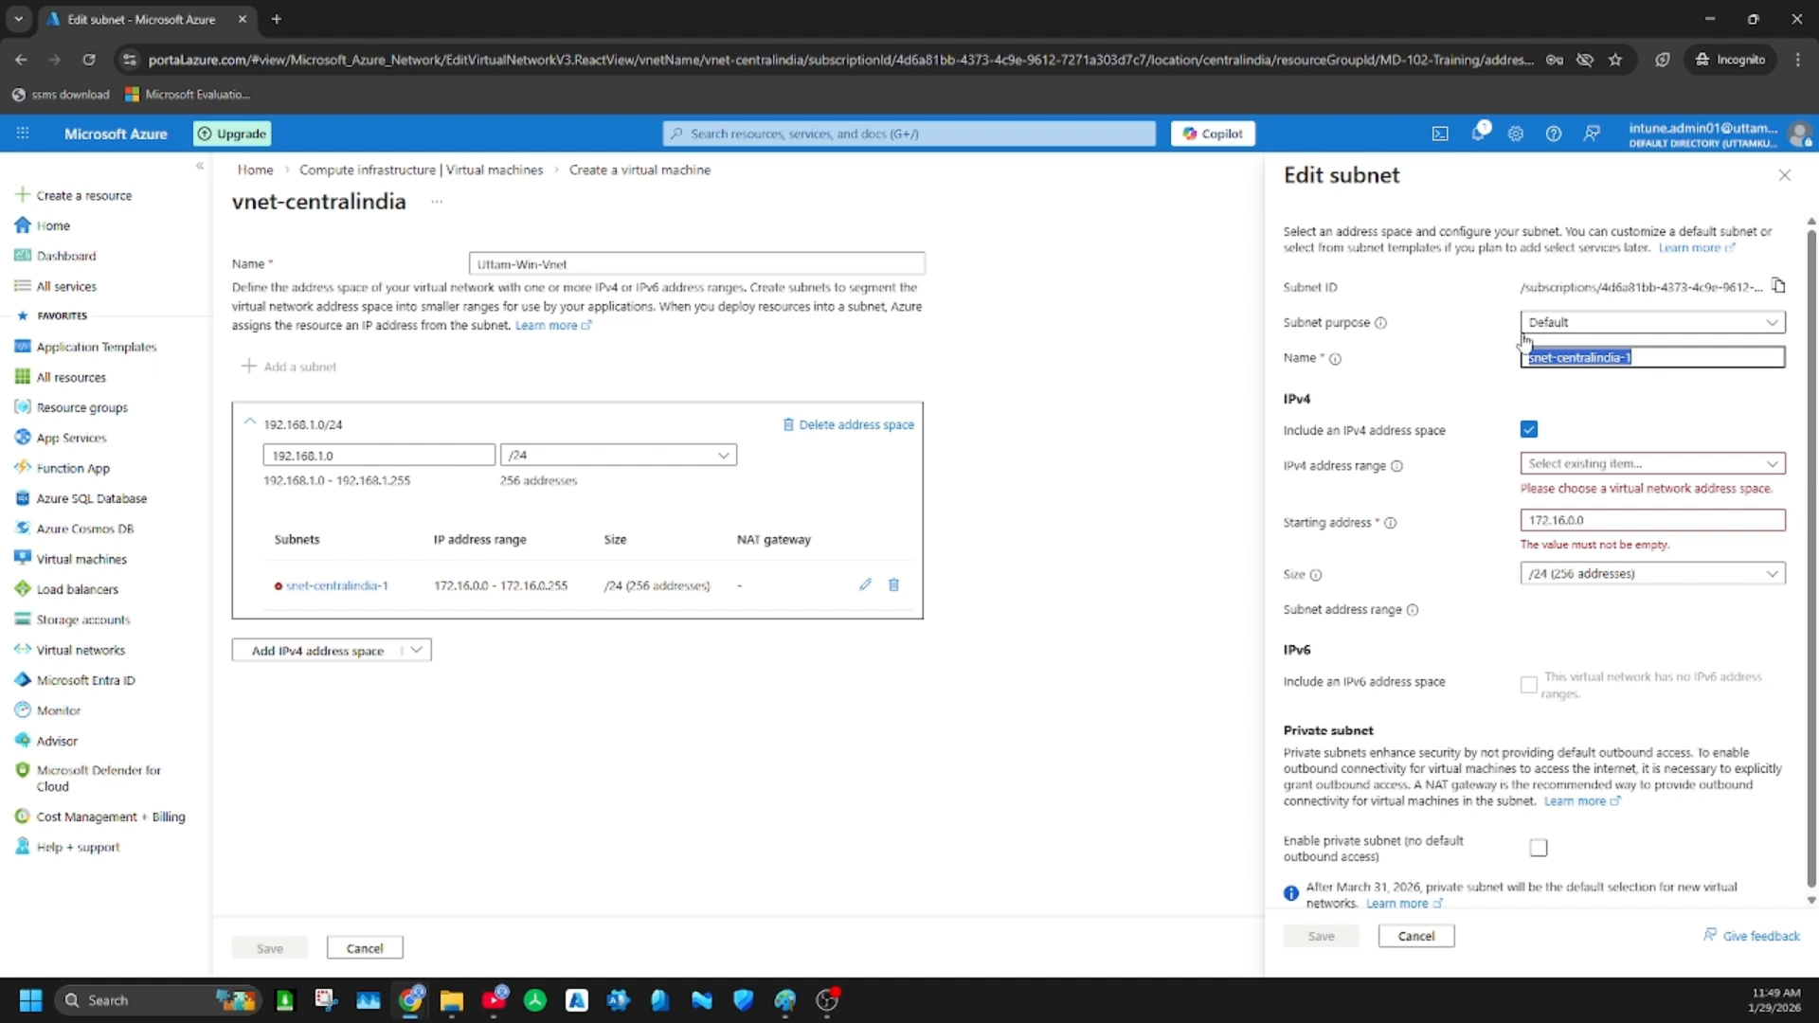
{"action": "type", "text": "Device"}
{"action": "key", "text": "BackSpace"}
{"action": "type", "text": "-Subnet"}
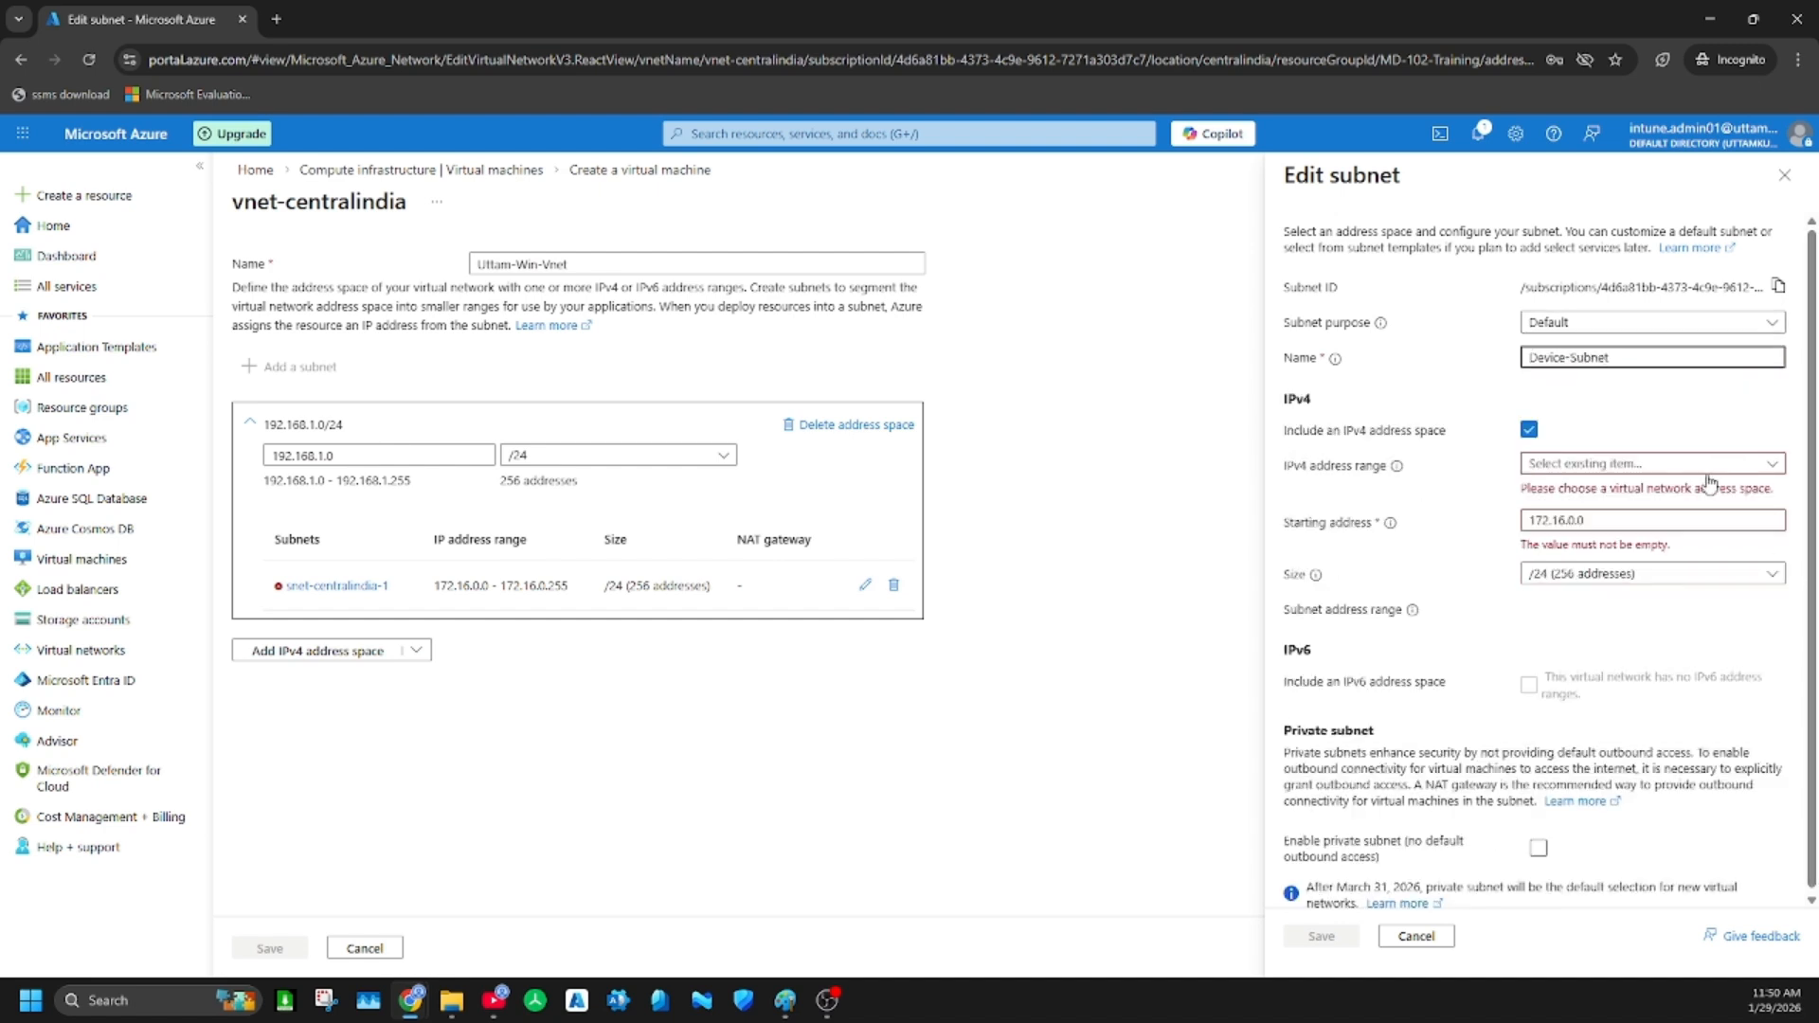
Assign Device-Subnet the IPv4 address range 192.168.1.0/24 with size /27 (32 addresses) and save the subnet
{"action": "left_click", "coordinate": [1649, 464]}
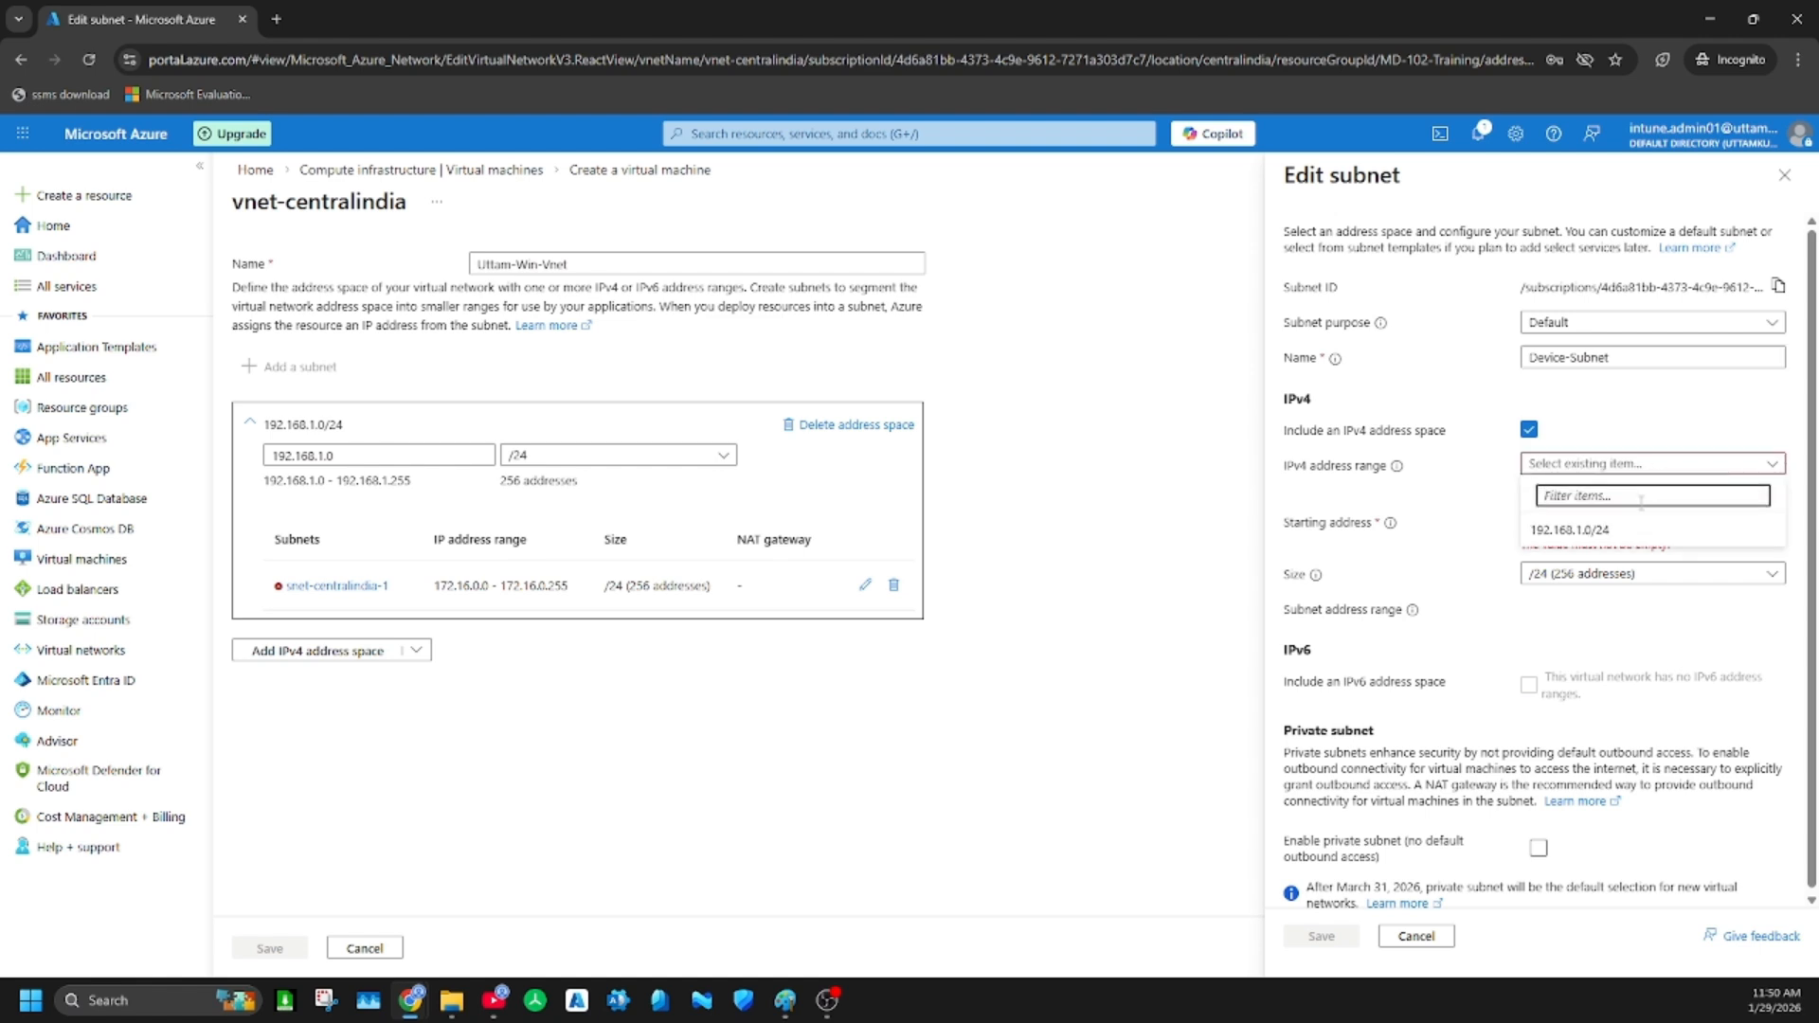
{"action": "left_click", "coordinate": [1631, 536]}
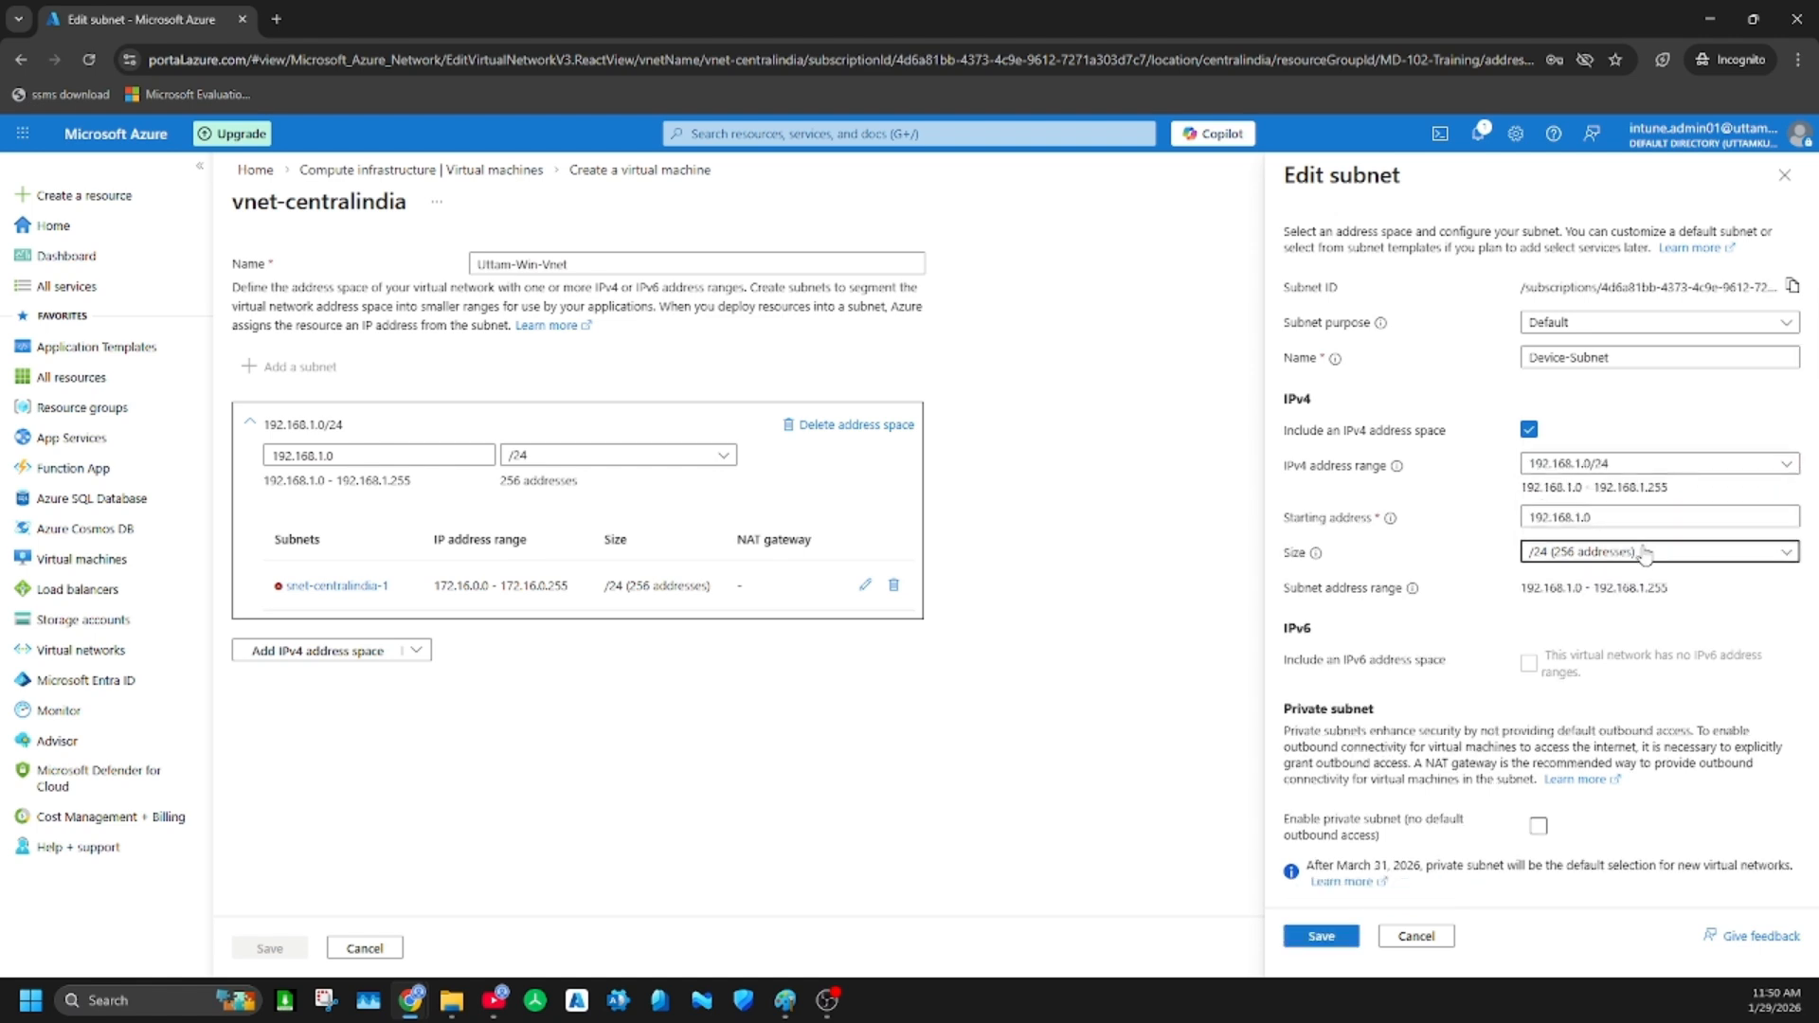
{"action": "left_click", "coordinate": [1644, 553]}
{"action": "left_click", "coordinate": [1600, 690]}
{"action": "left_click", "coordinate": [1335, 939]}
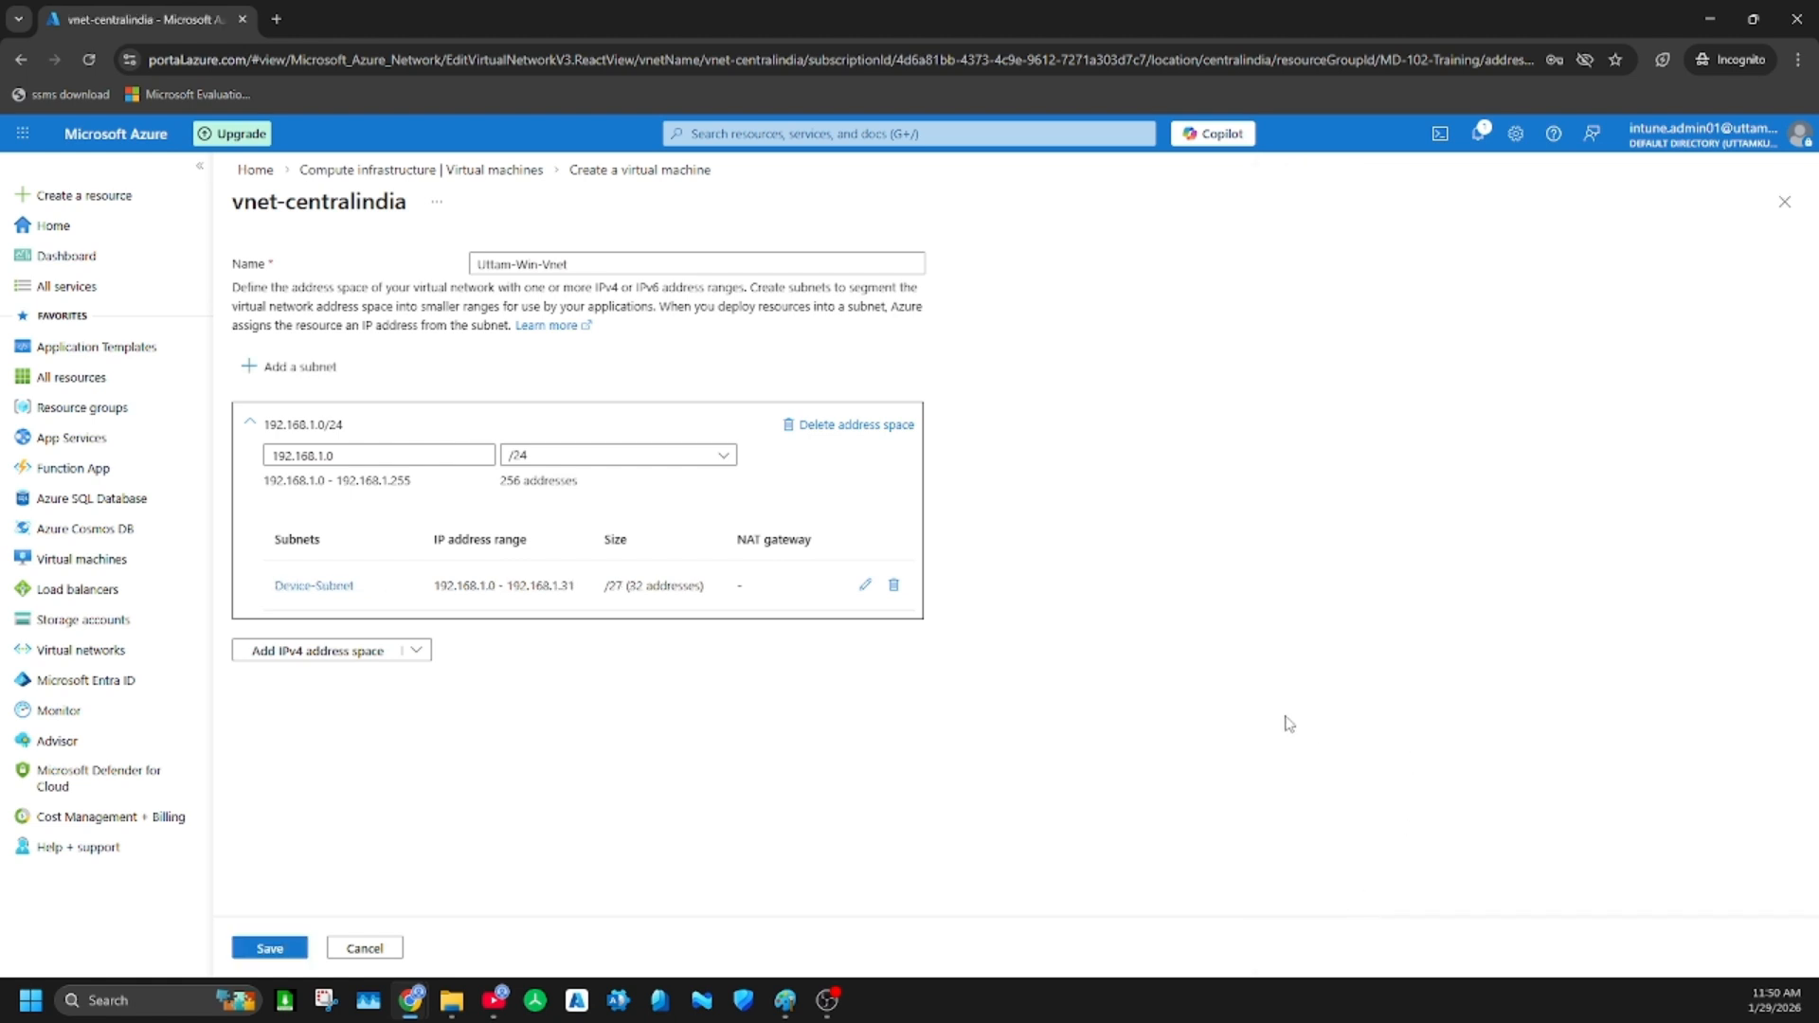
Add a subnet named Win365-Subnet with size /27 (32 addresses) to the virtual network
{"action": "left_click", "coordinate": [304, 375]}
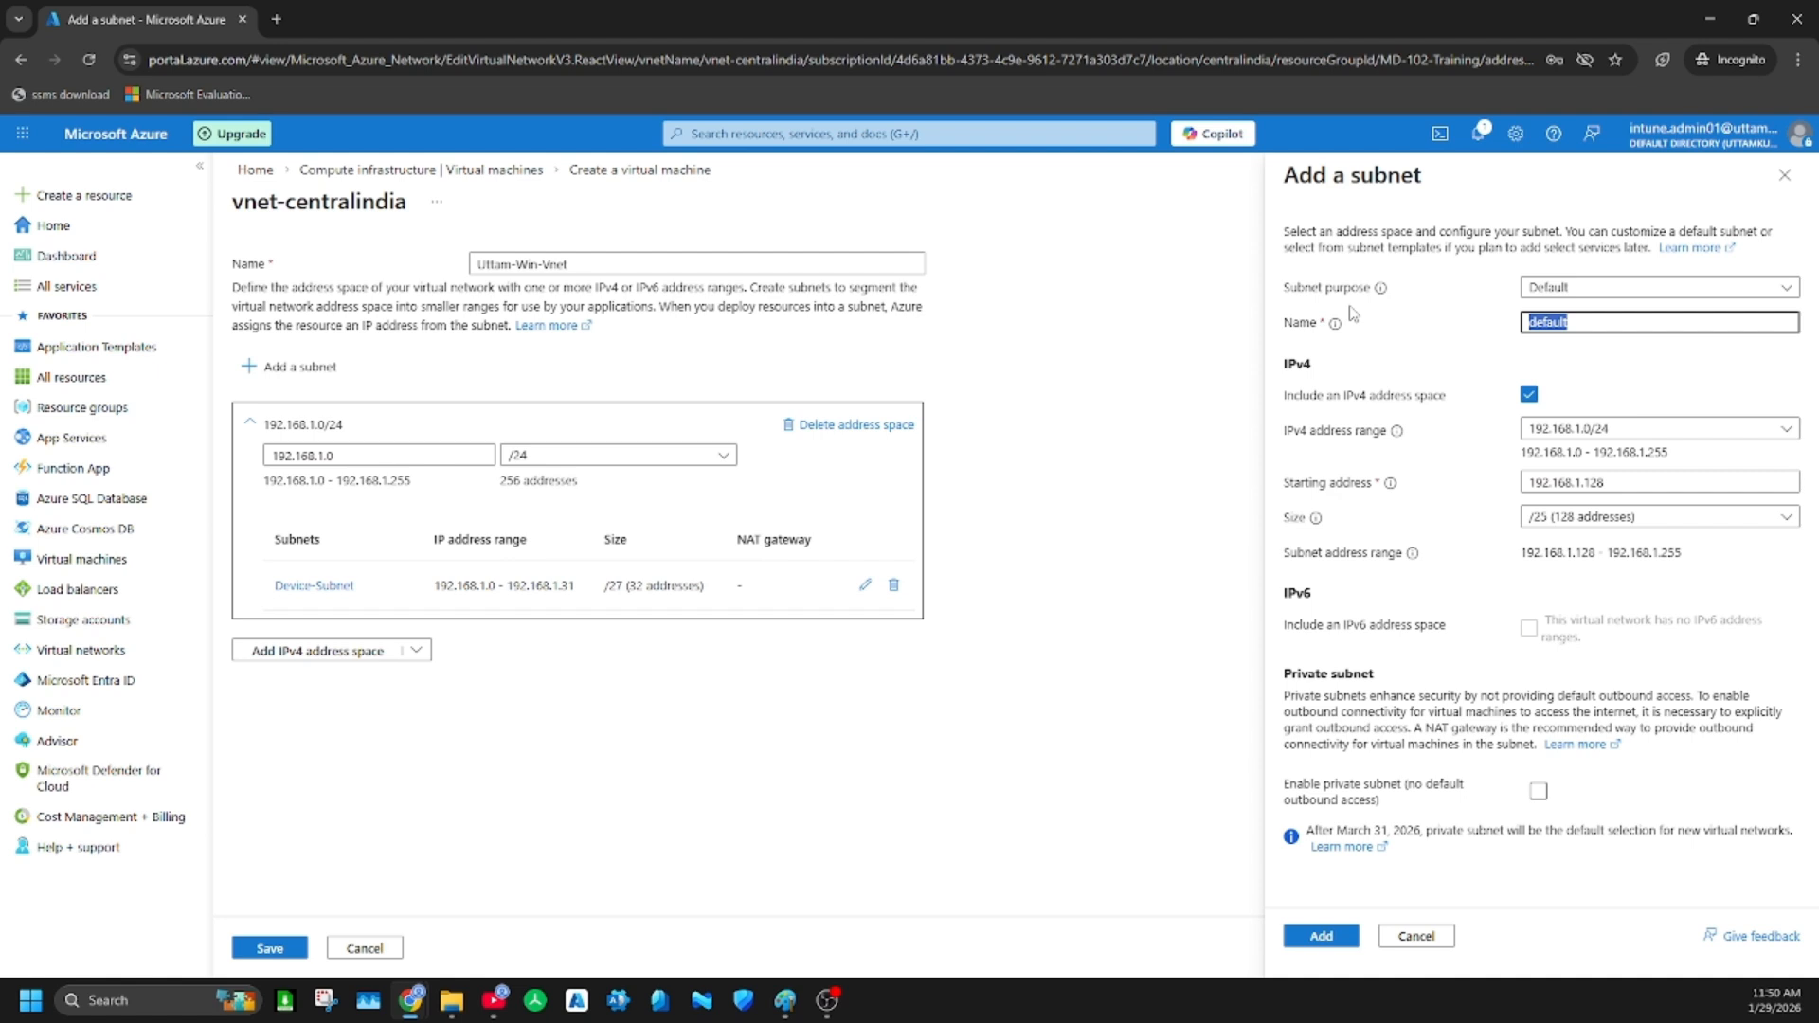
{"action": "type", "text": "Win365-"}
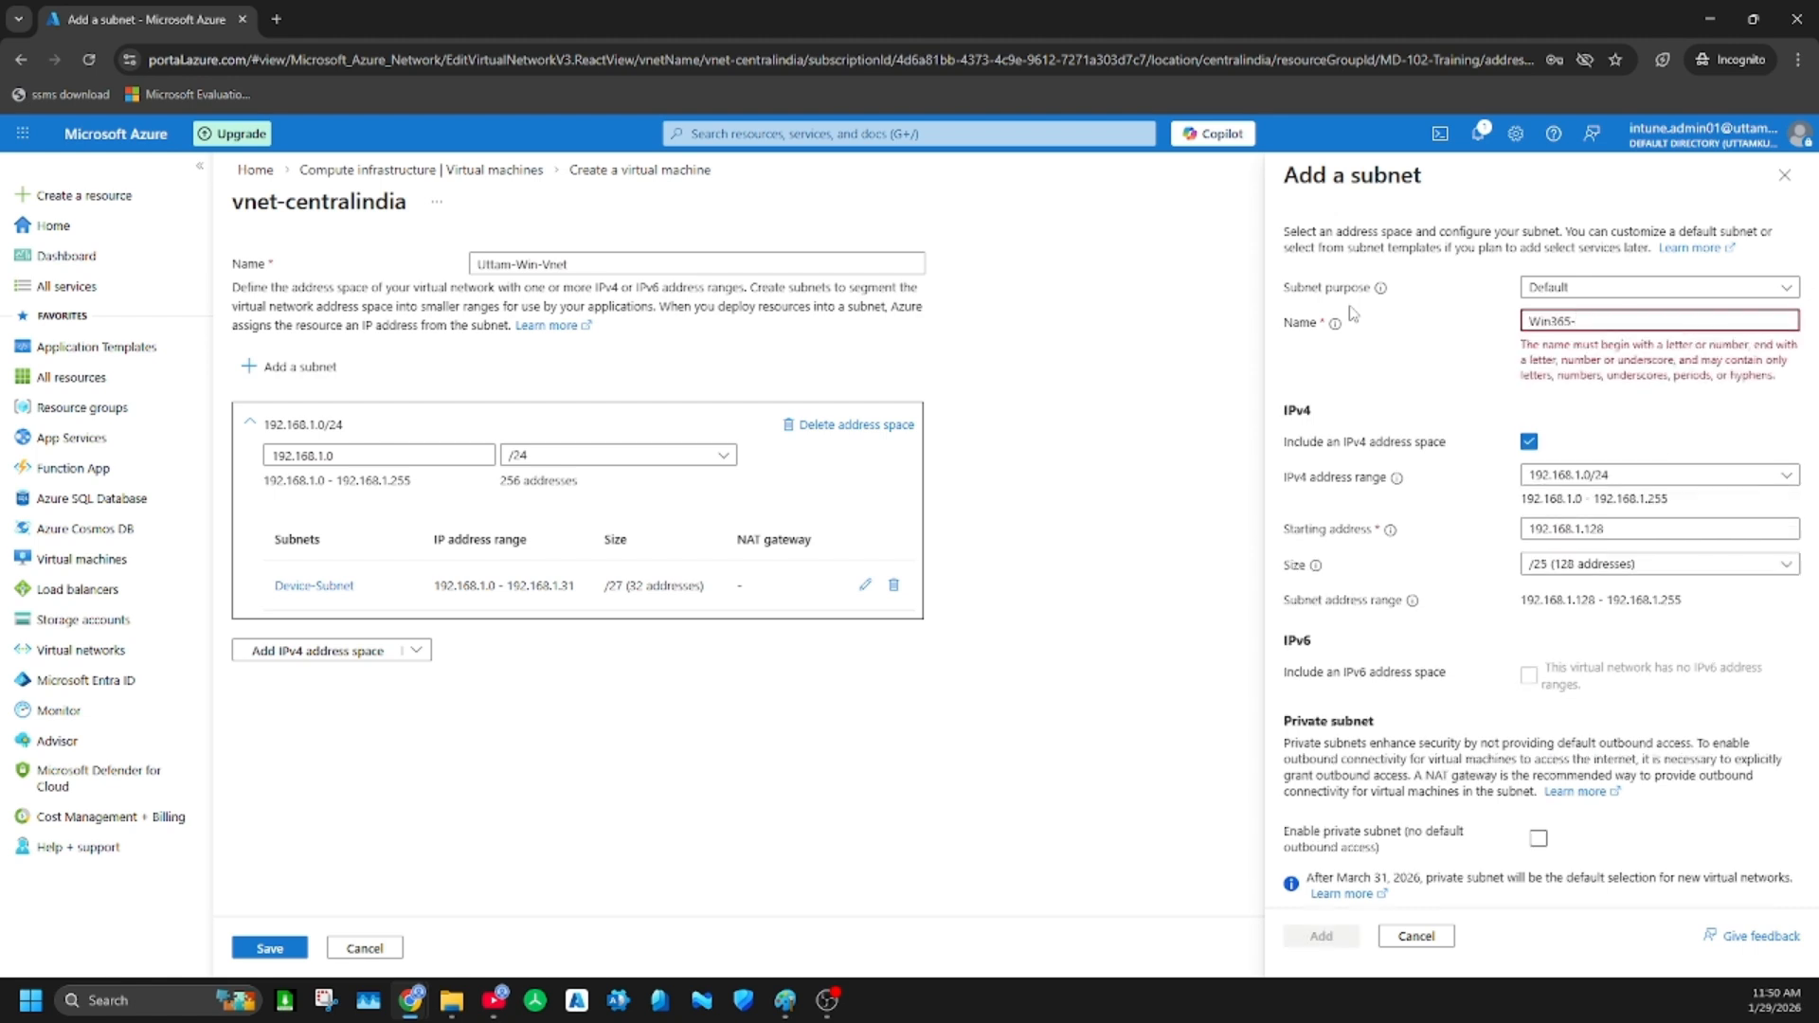
{"action": "type", "text": "Subnet"}
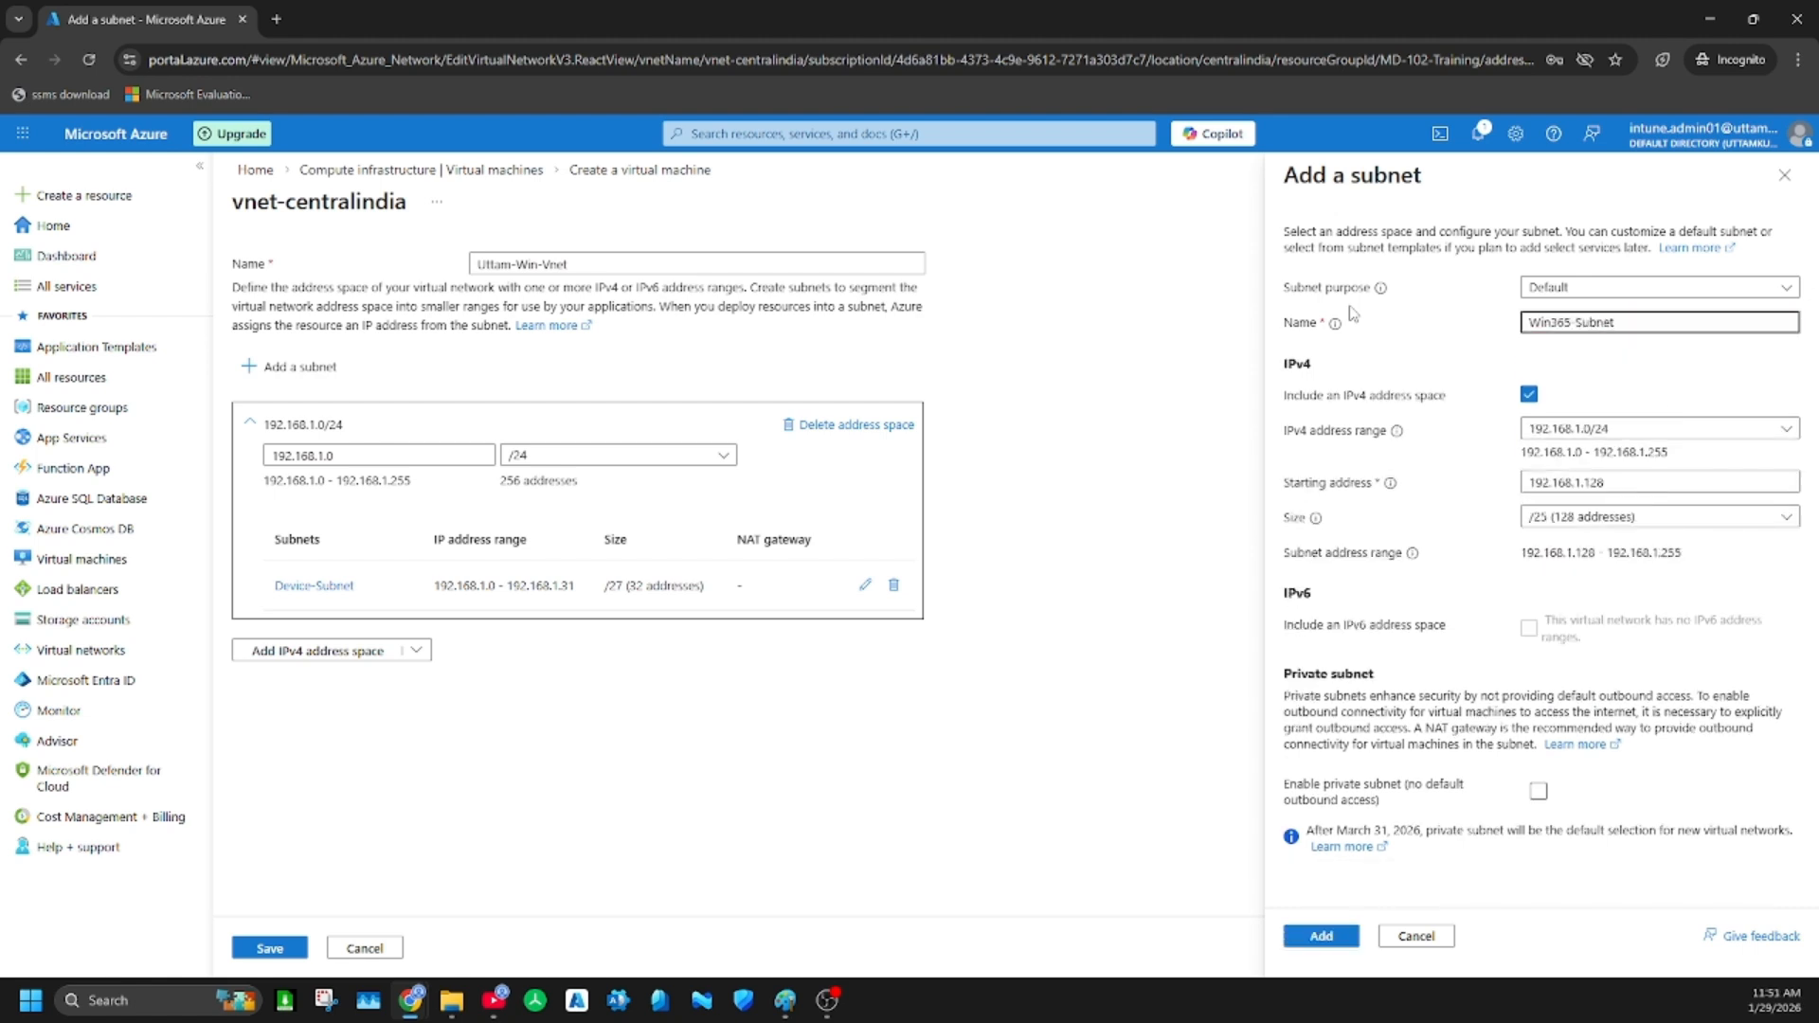
{"action": "left_click", "coordinate": [1660, 528]}
{"action": "left_click", "coordinate": [1604, 652]}
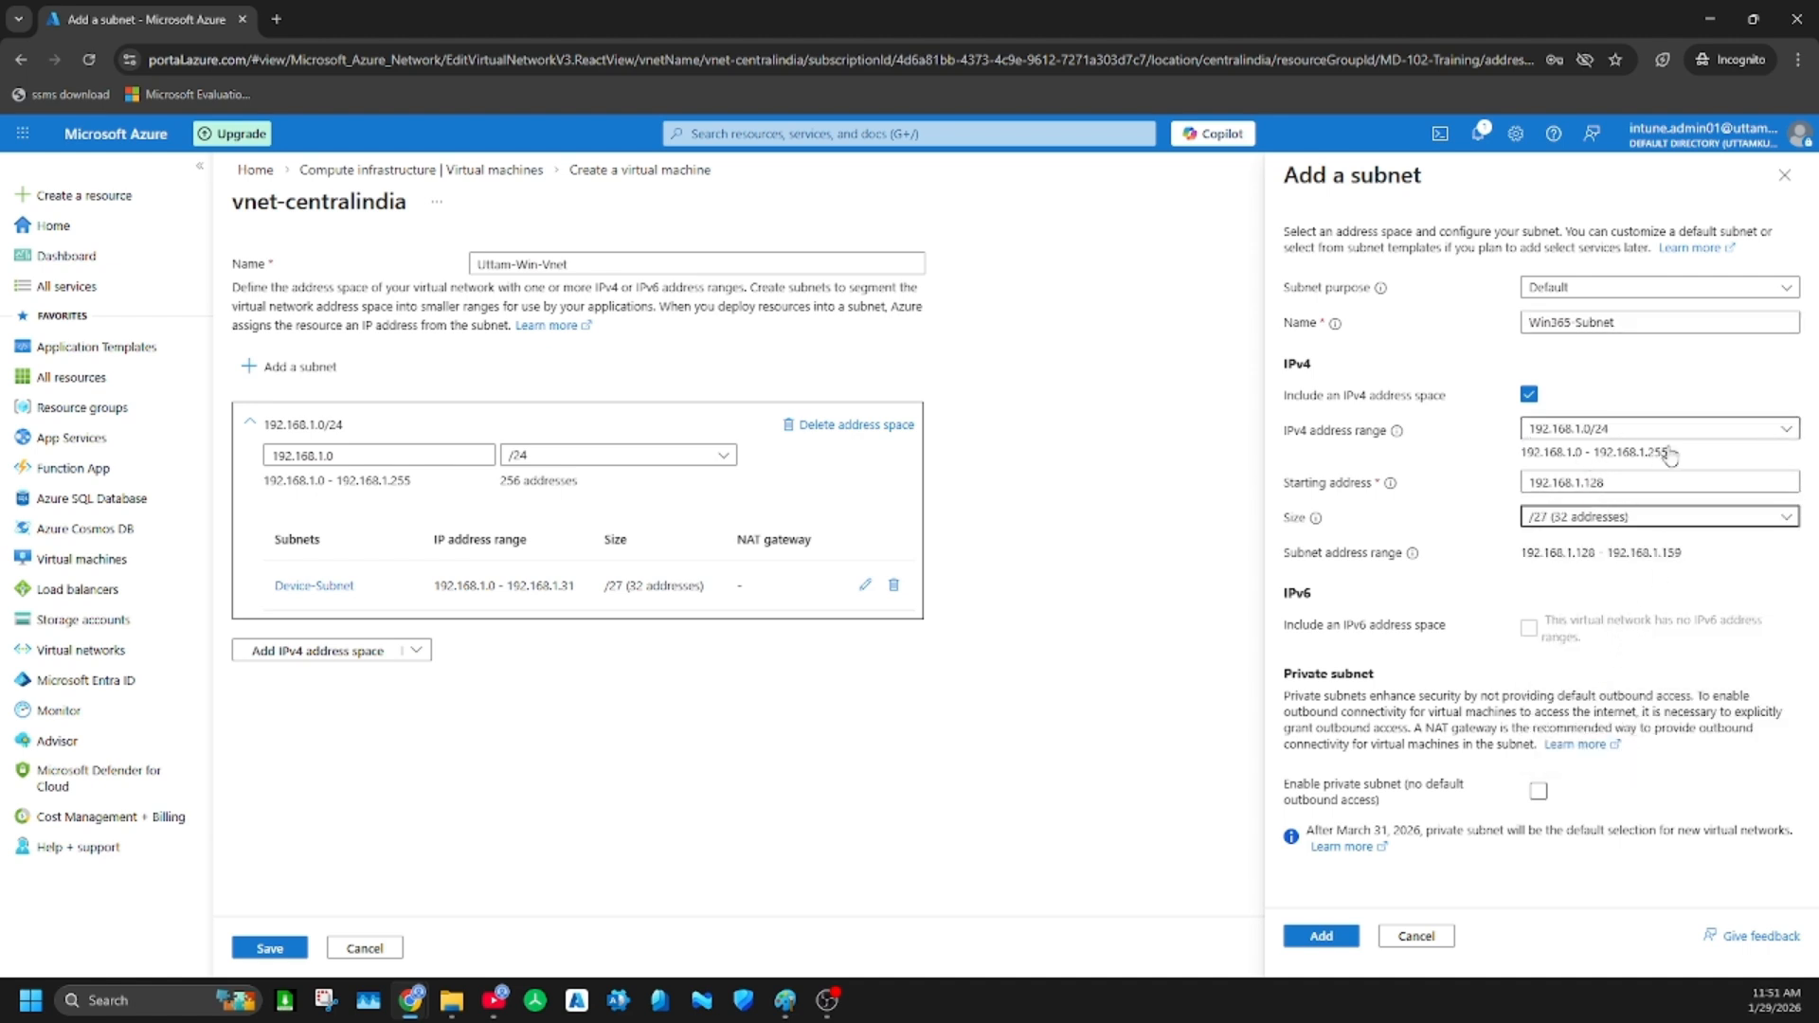
{"action": "left_click", "coordinate": [1327, 935]}
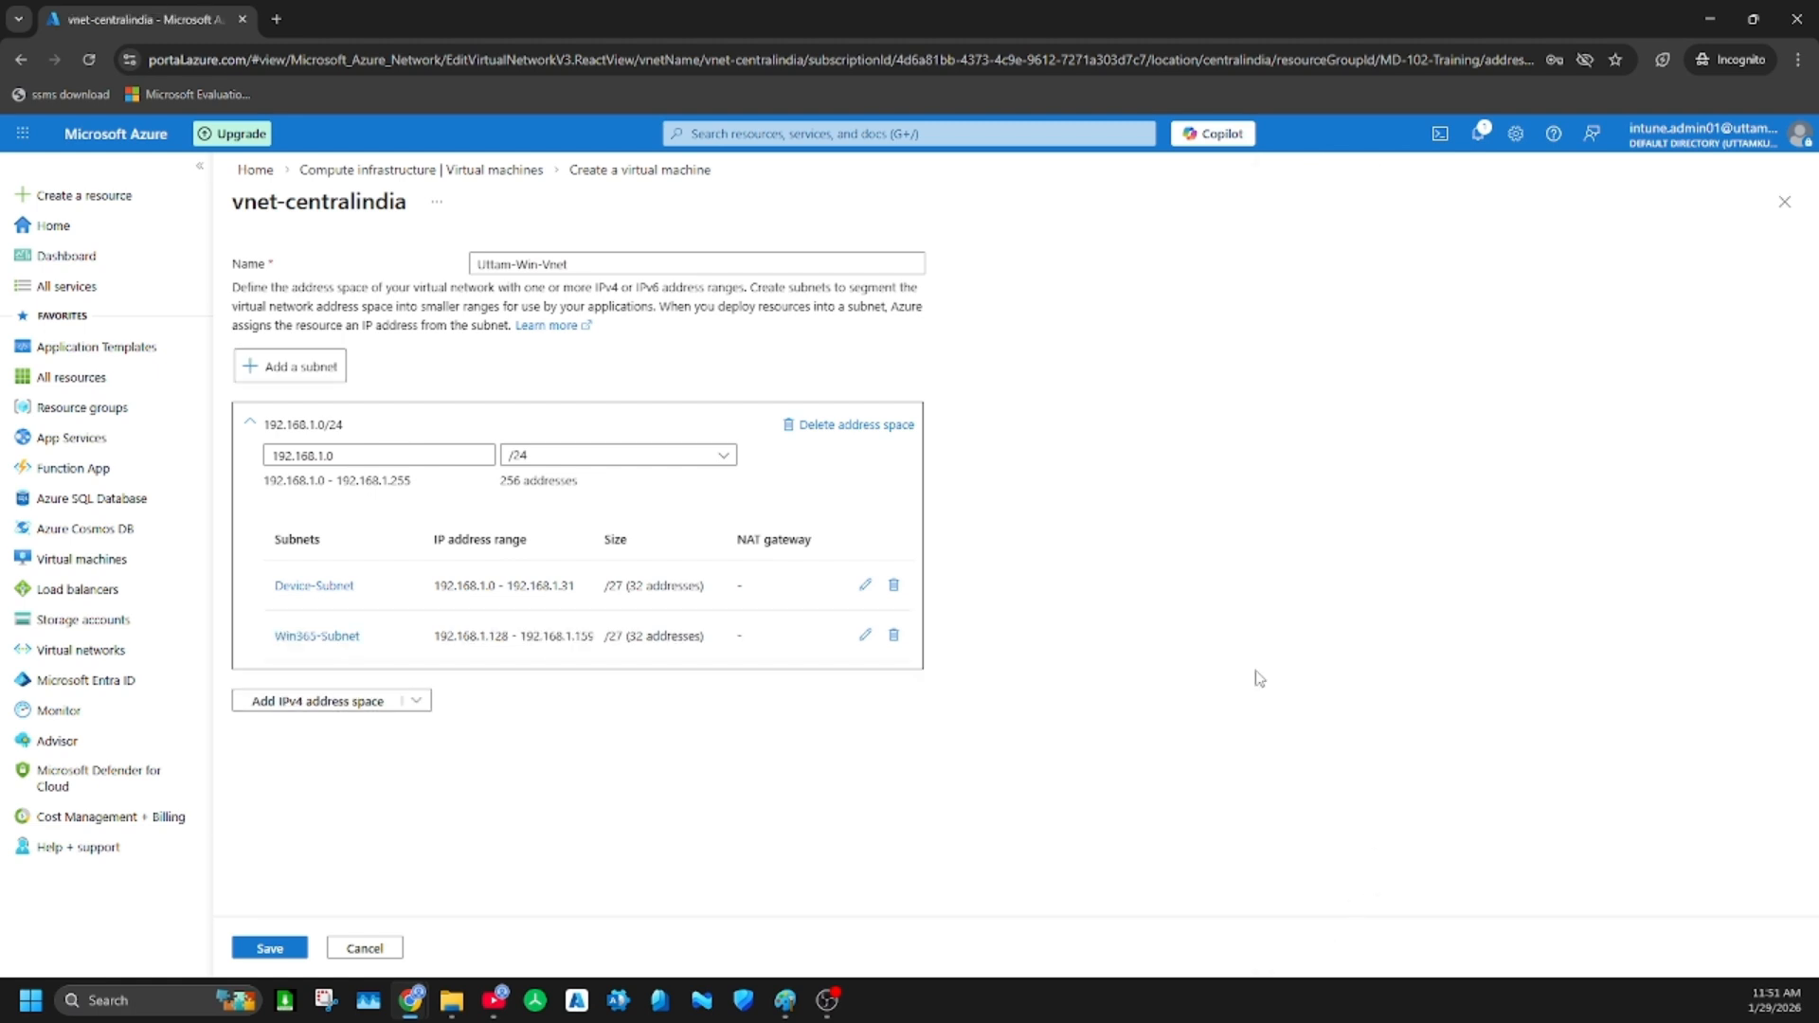
Add a subnet named Active-Directory-Subnet with size /27 (32 addresses) and save the virtual network
{"action": "left_click", "coordinate": [299, 371]}
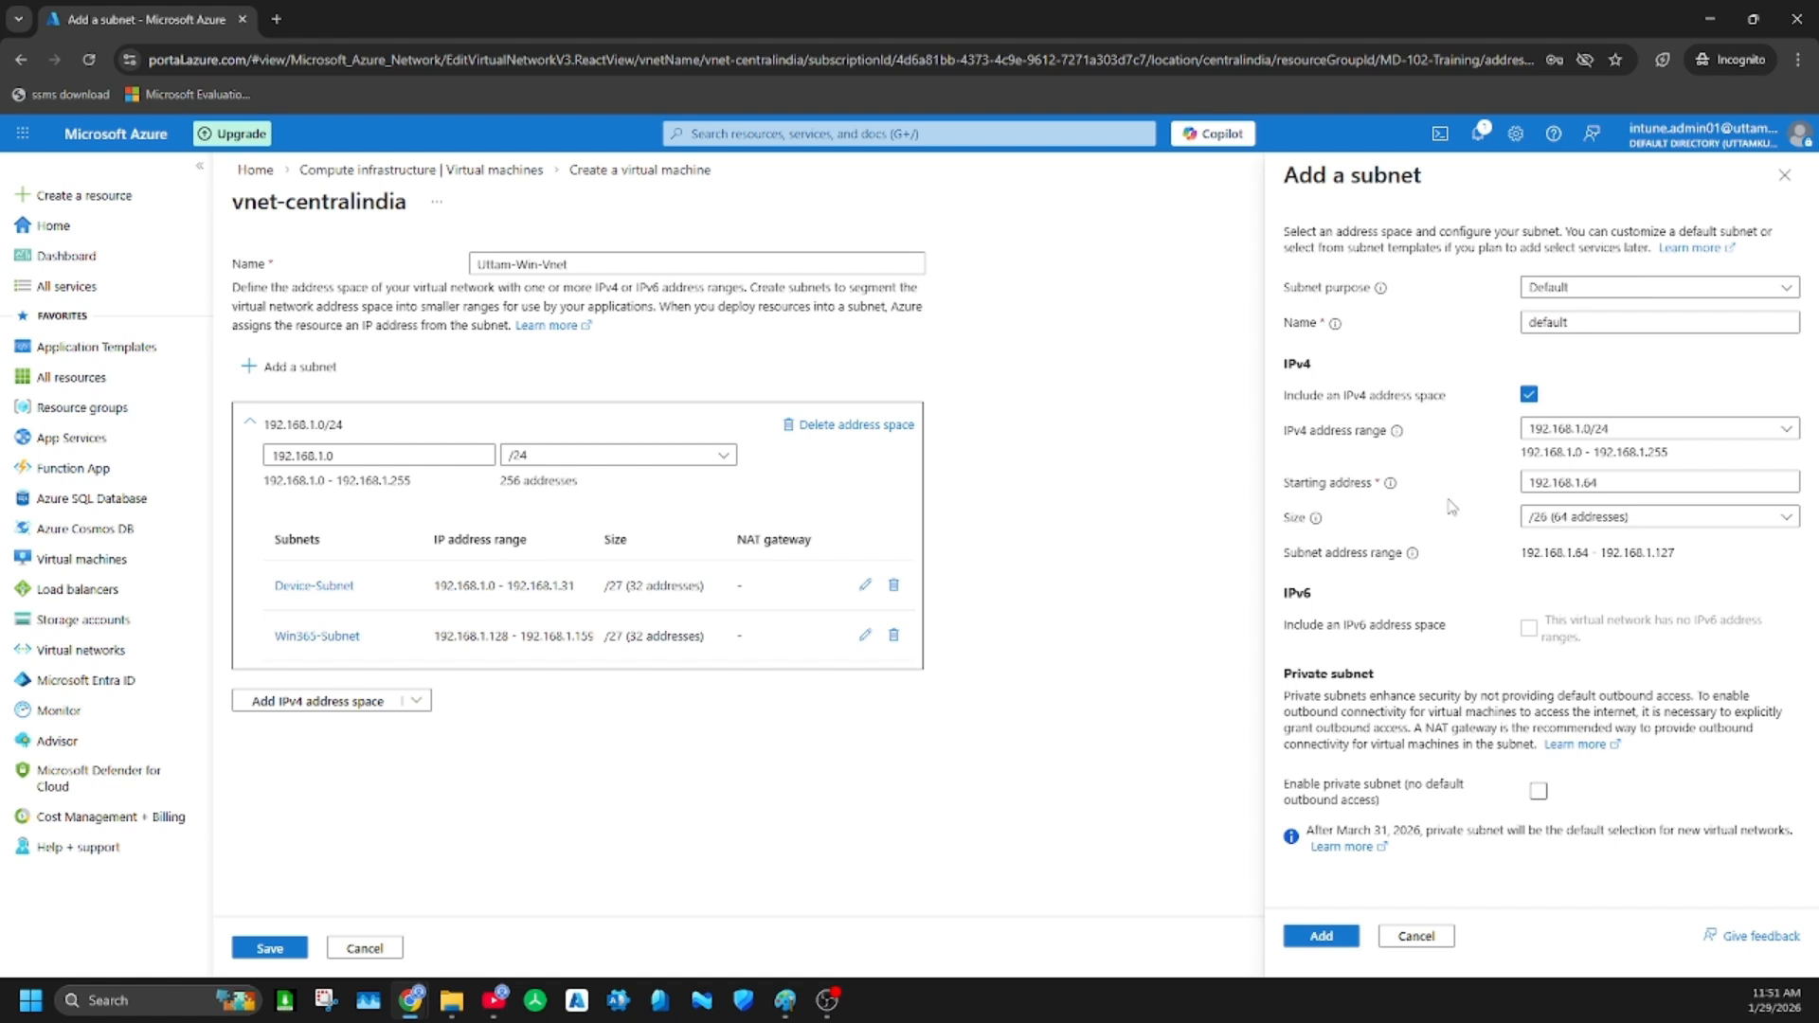
{"action": "left_click_drag", "start_coordinate": [1606, 323], "coordinate": [1483, 331]}
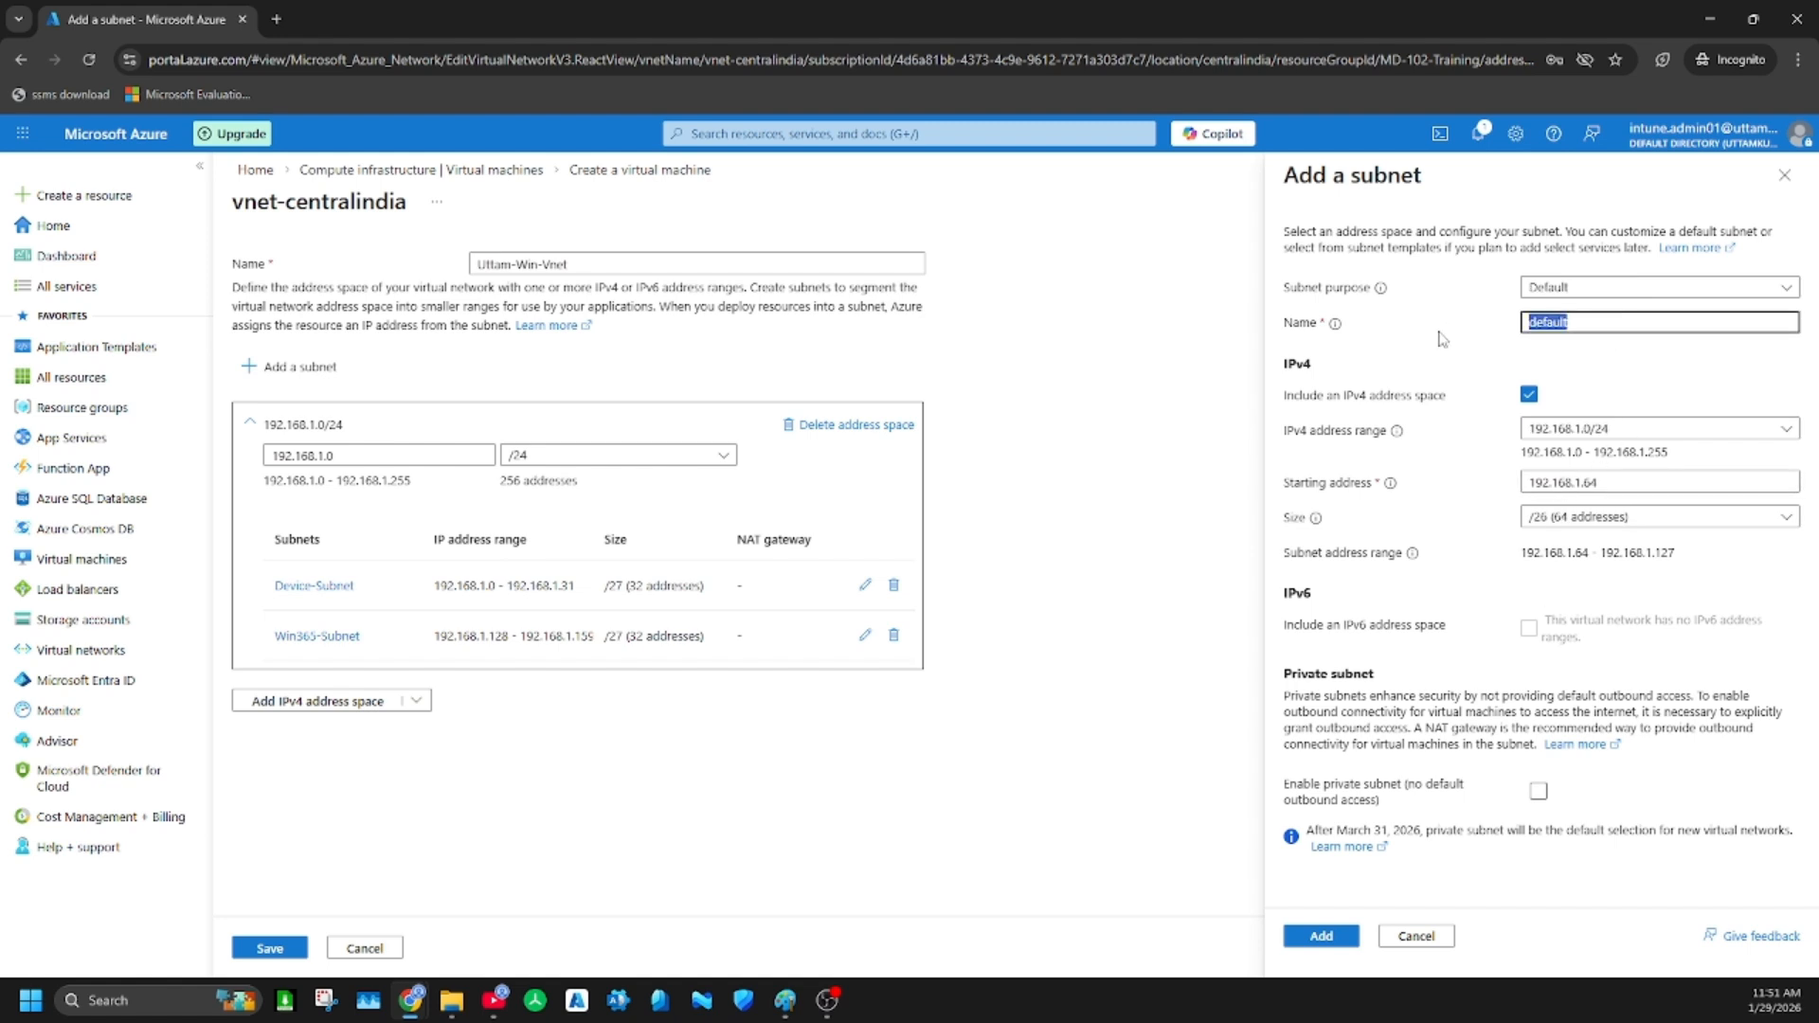
{"action": "type", "text": "Active Directory Subnet"}
{"action": "left_click", "coordinate": [1625, 518]}
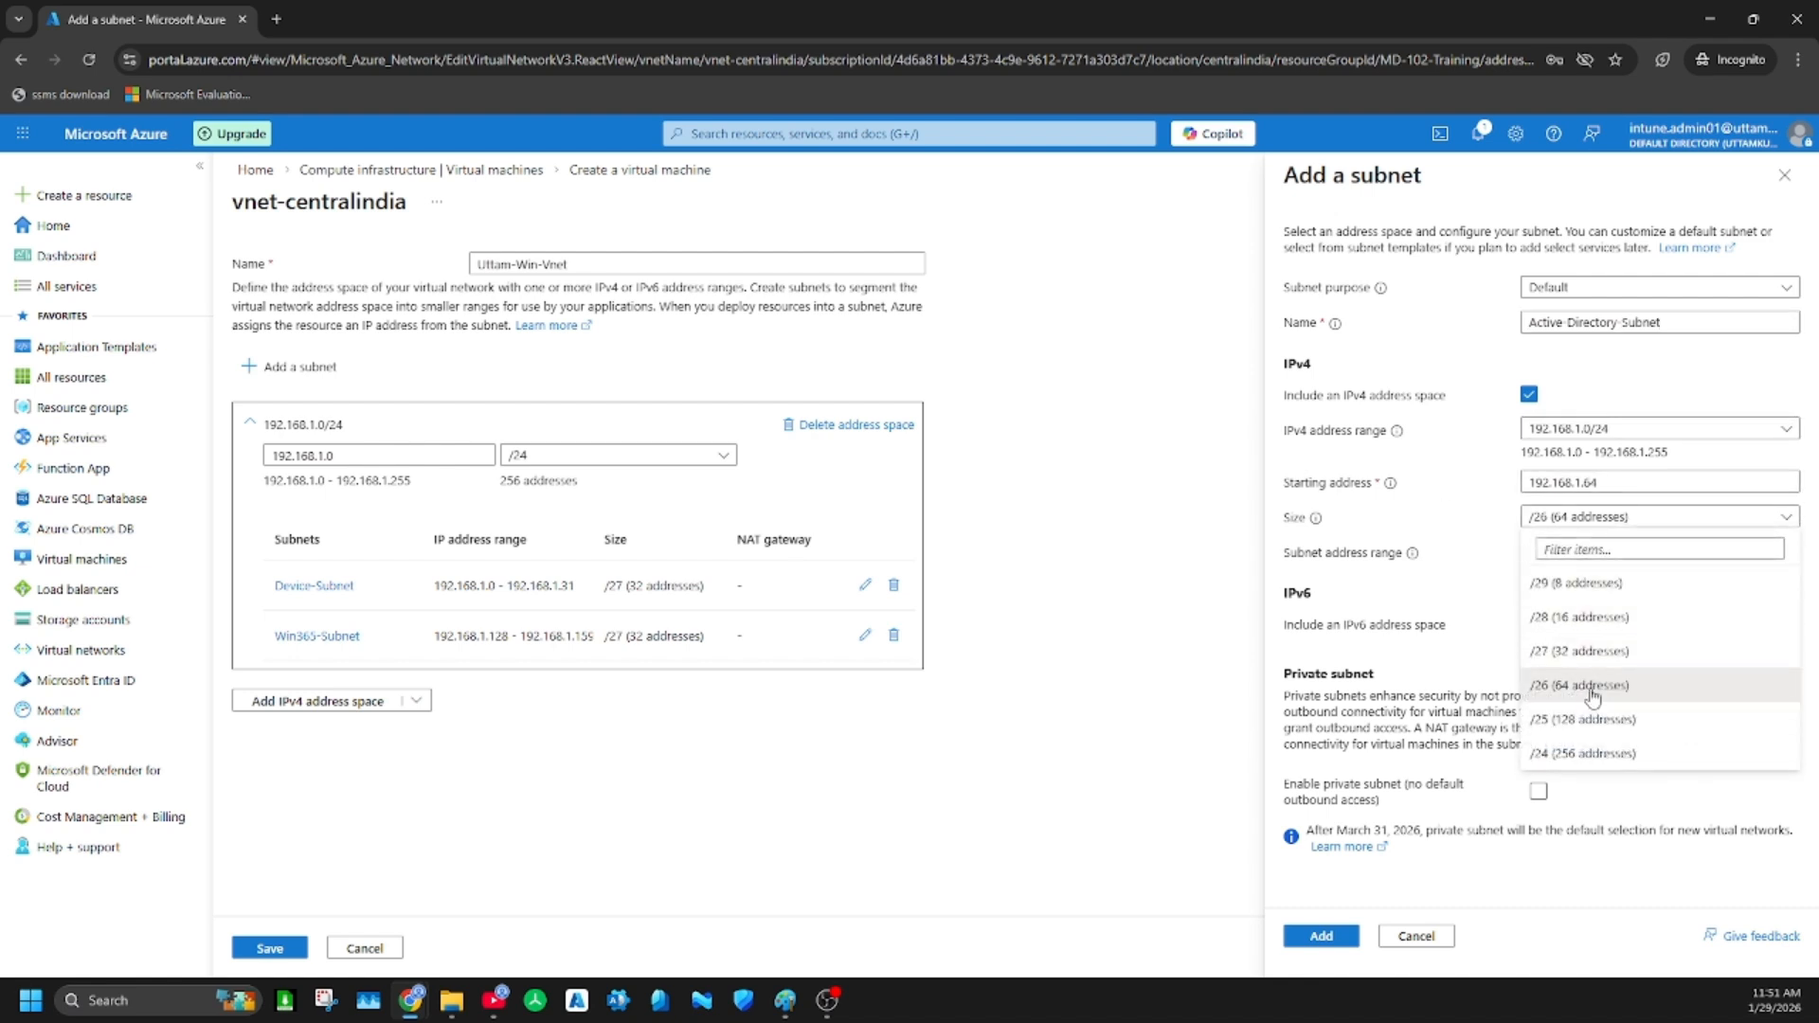
{"action": "left_click", "coordinate": [1598, 654]}
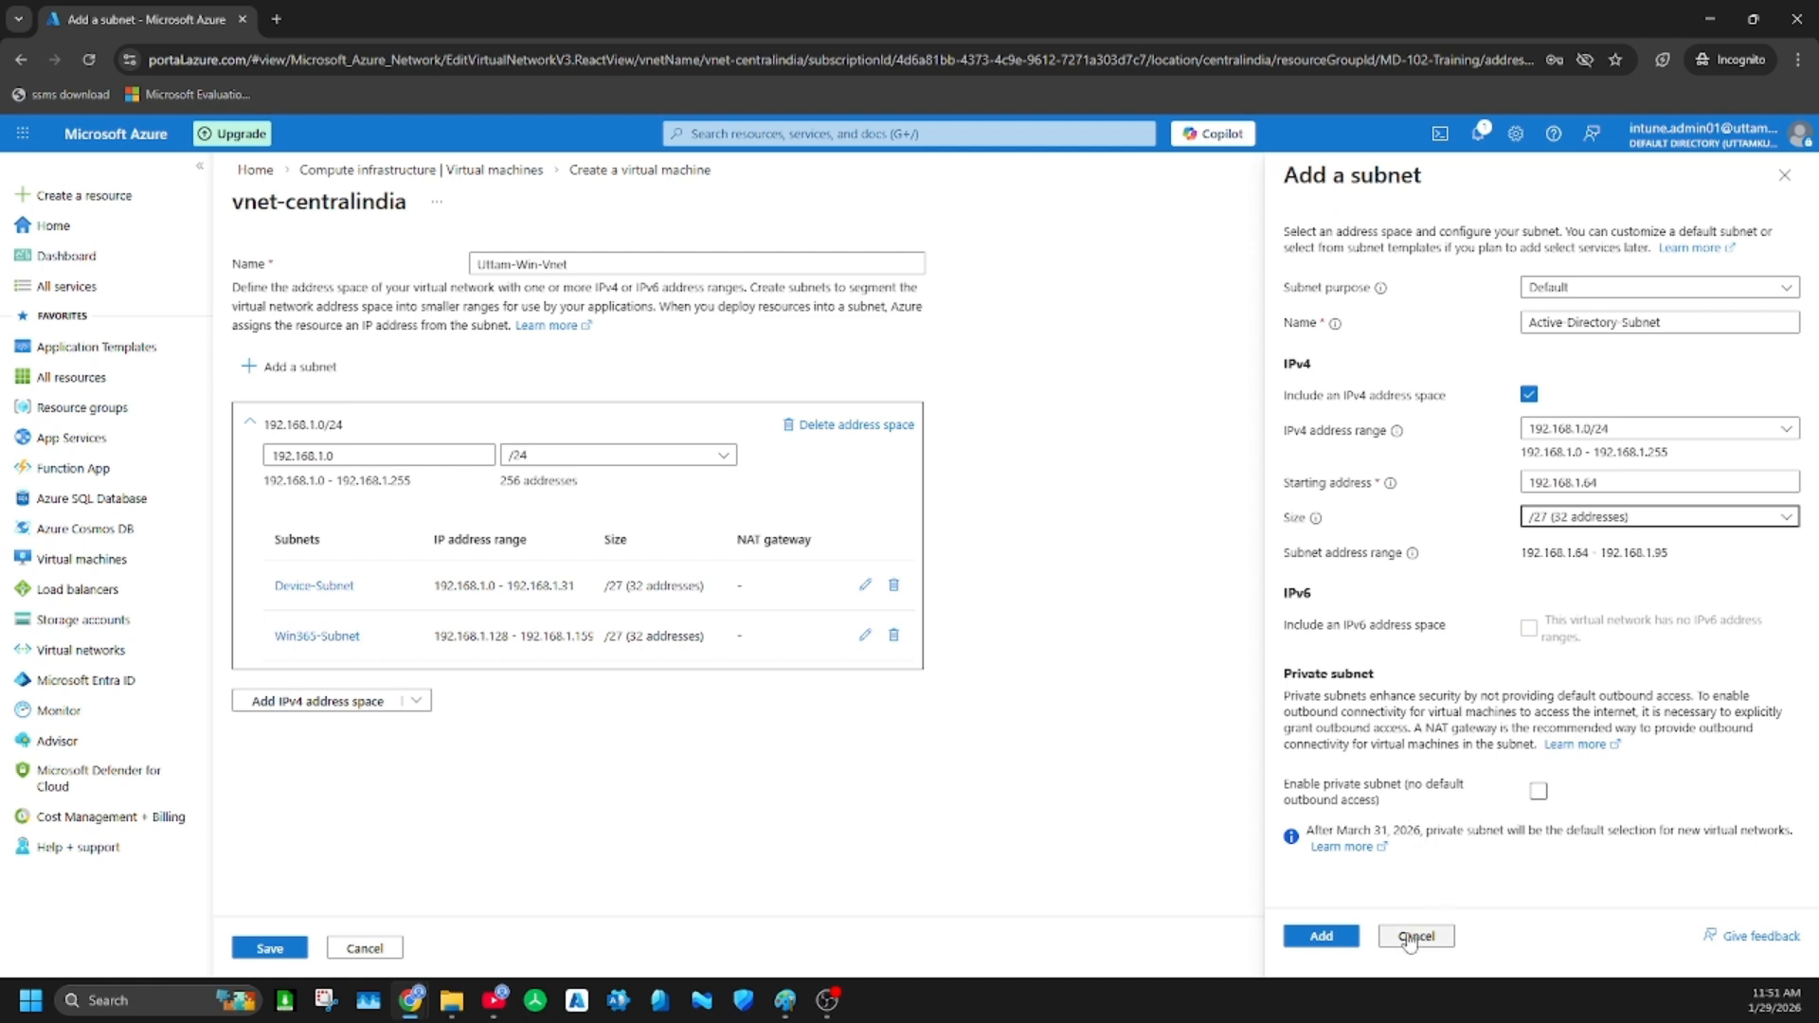
{"action": "left_click", "coordinate": [1353, 938]}
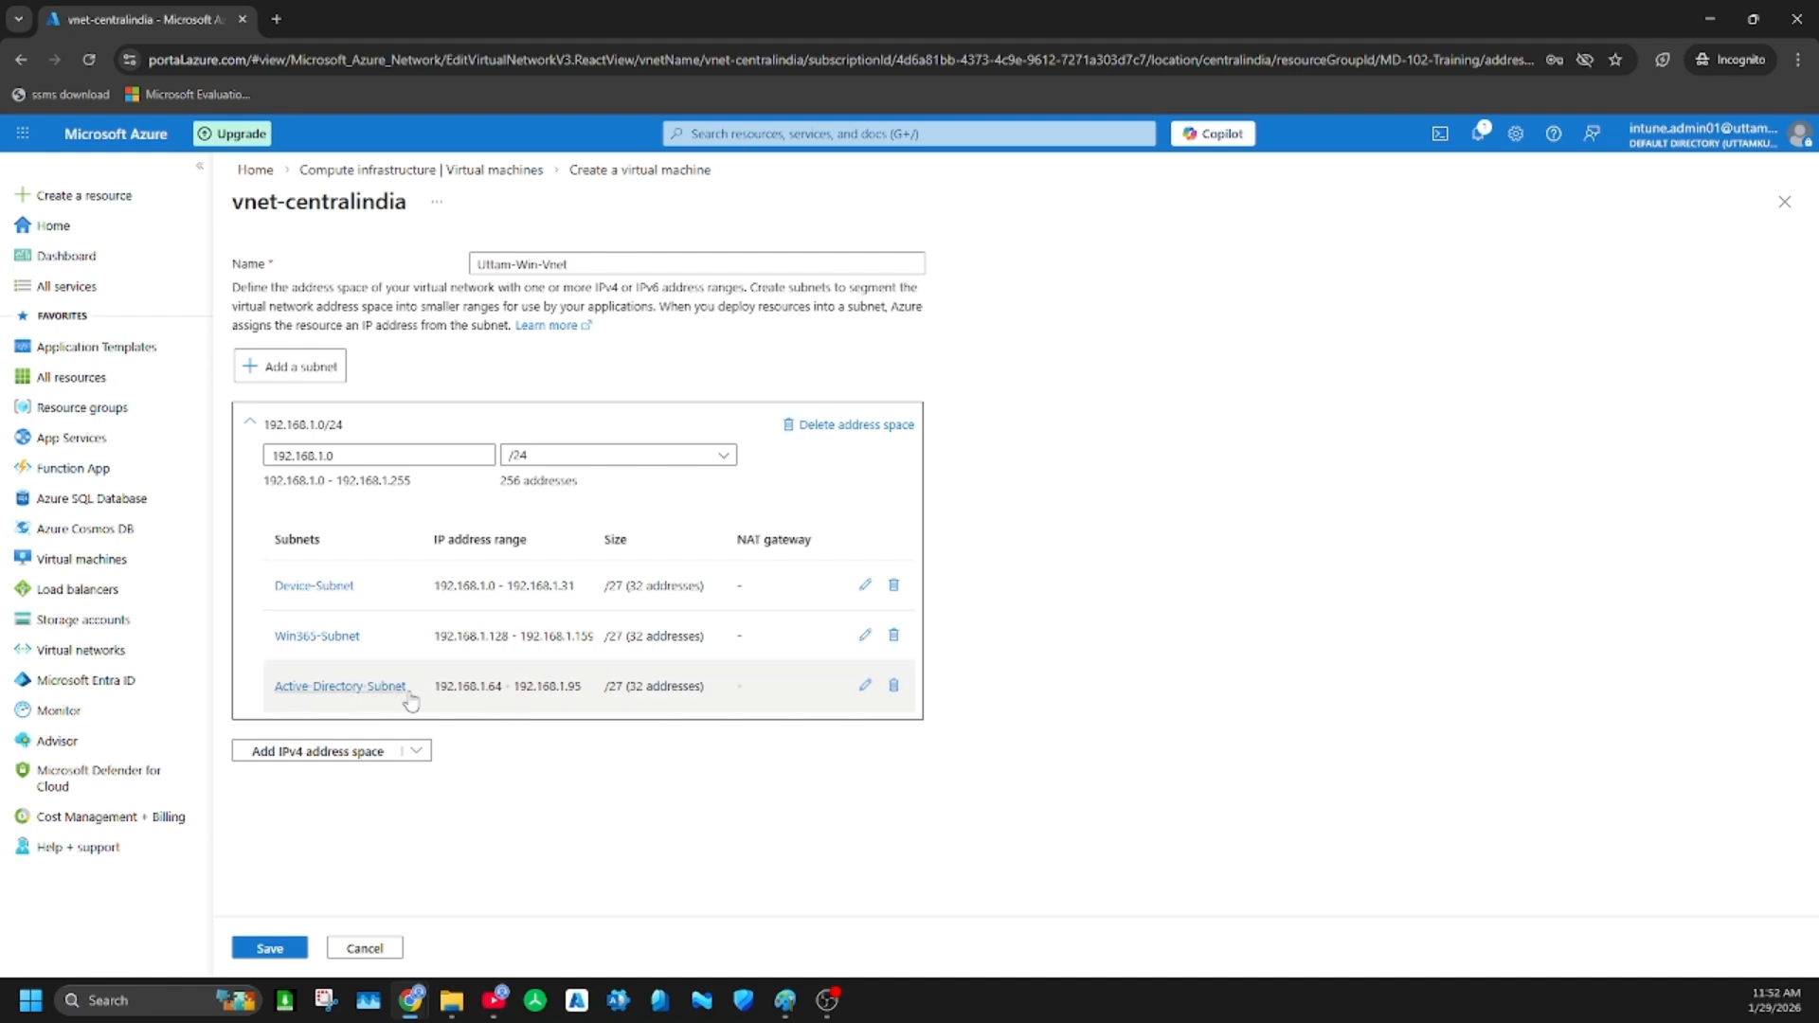
{"action": "left_click", "coordinate": [289, 950]}
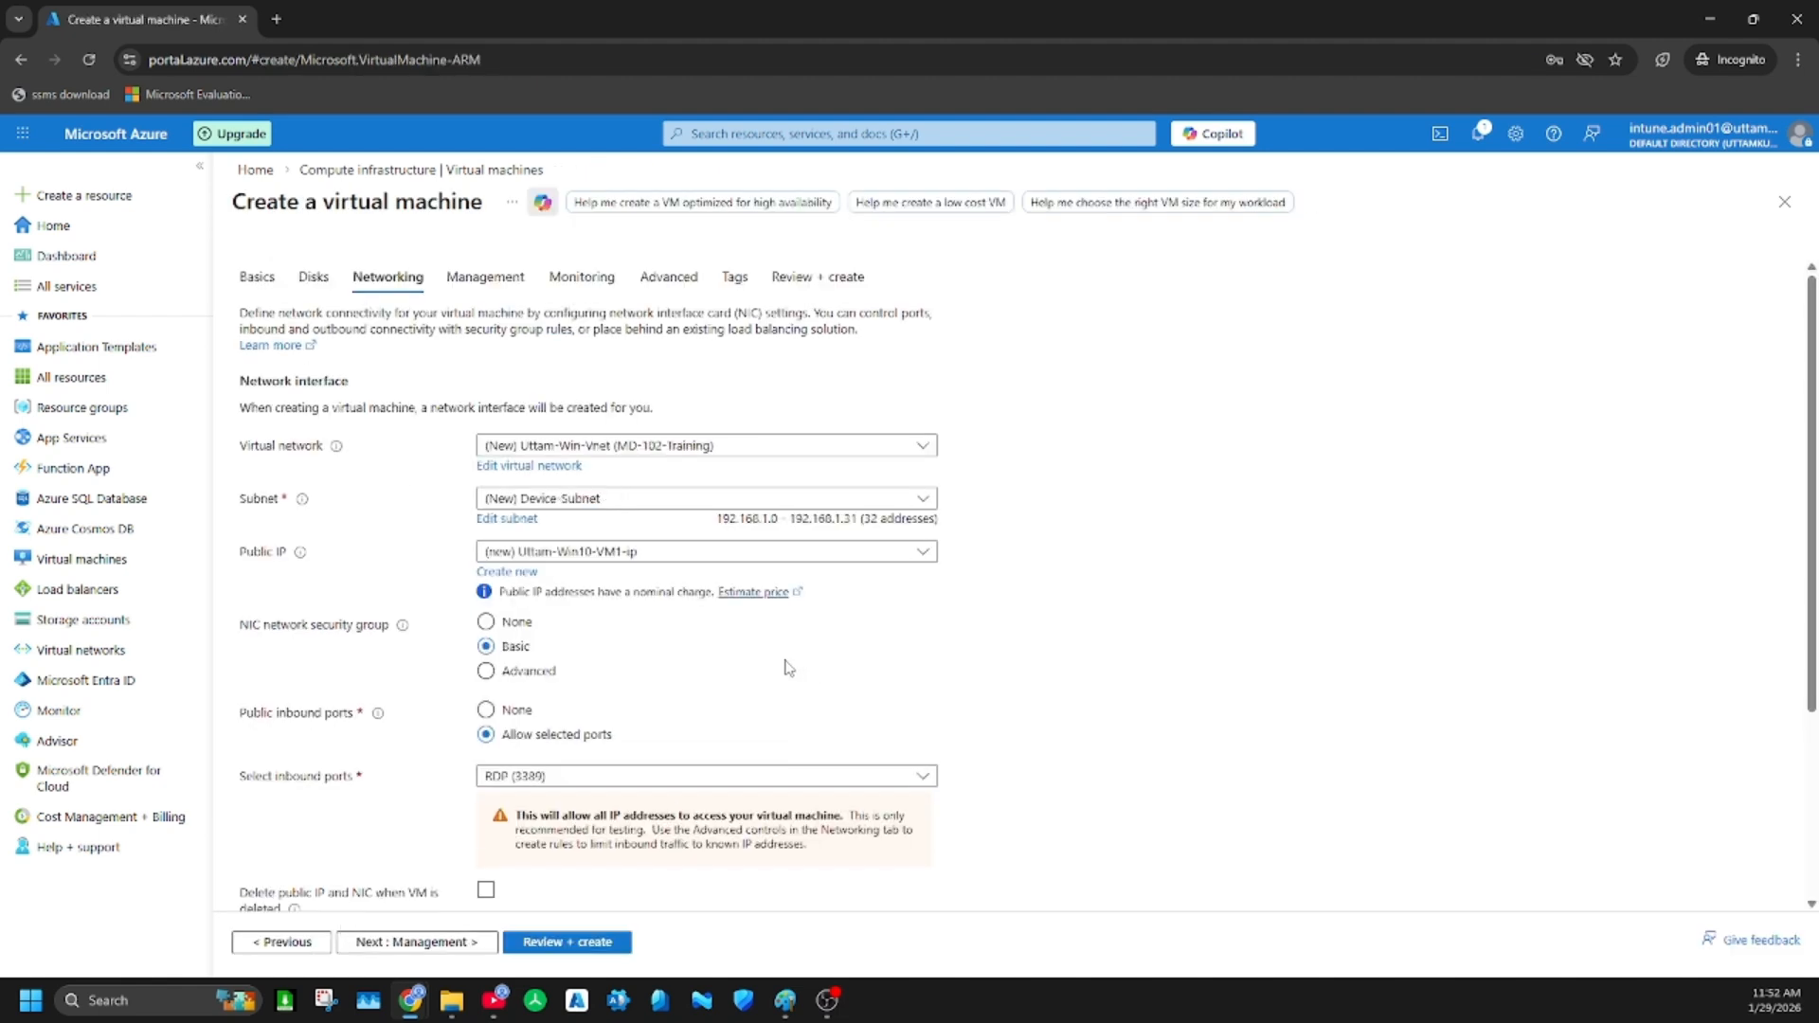
Enable deletion of the public IP and NIC when the VM is deleted, and continue to the management settings
{"action": "scroll", "coordinate": [792, 668], "scroll_direction": "down", "scroll_amount": 3}
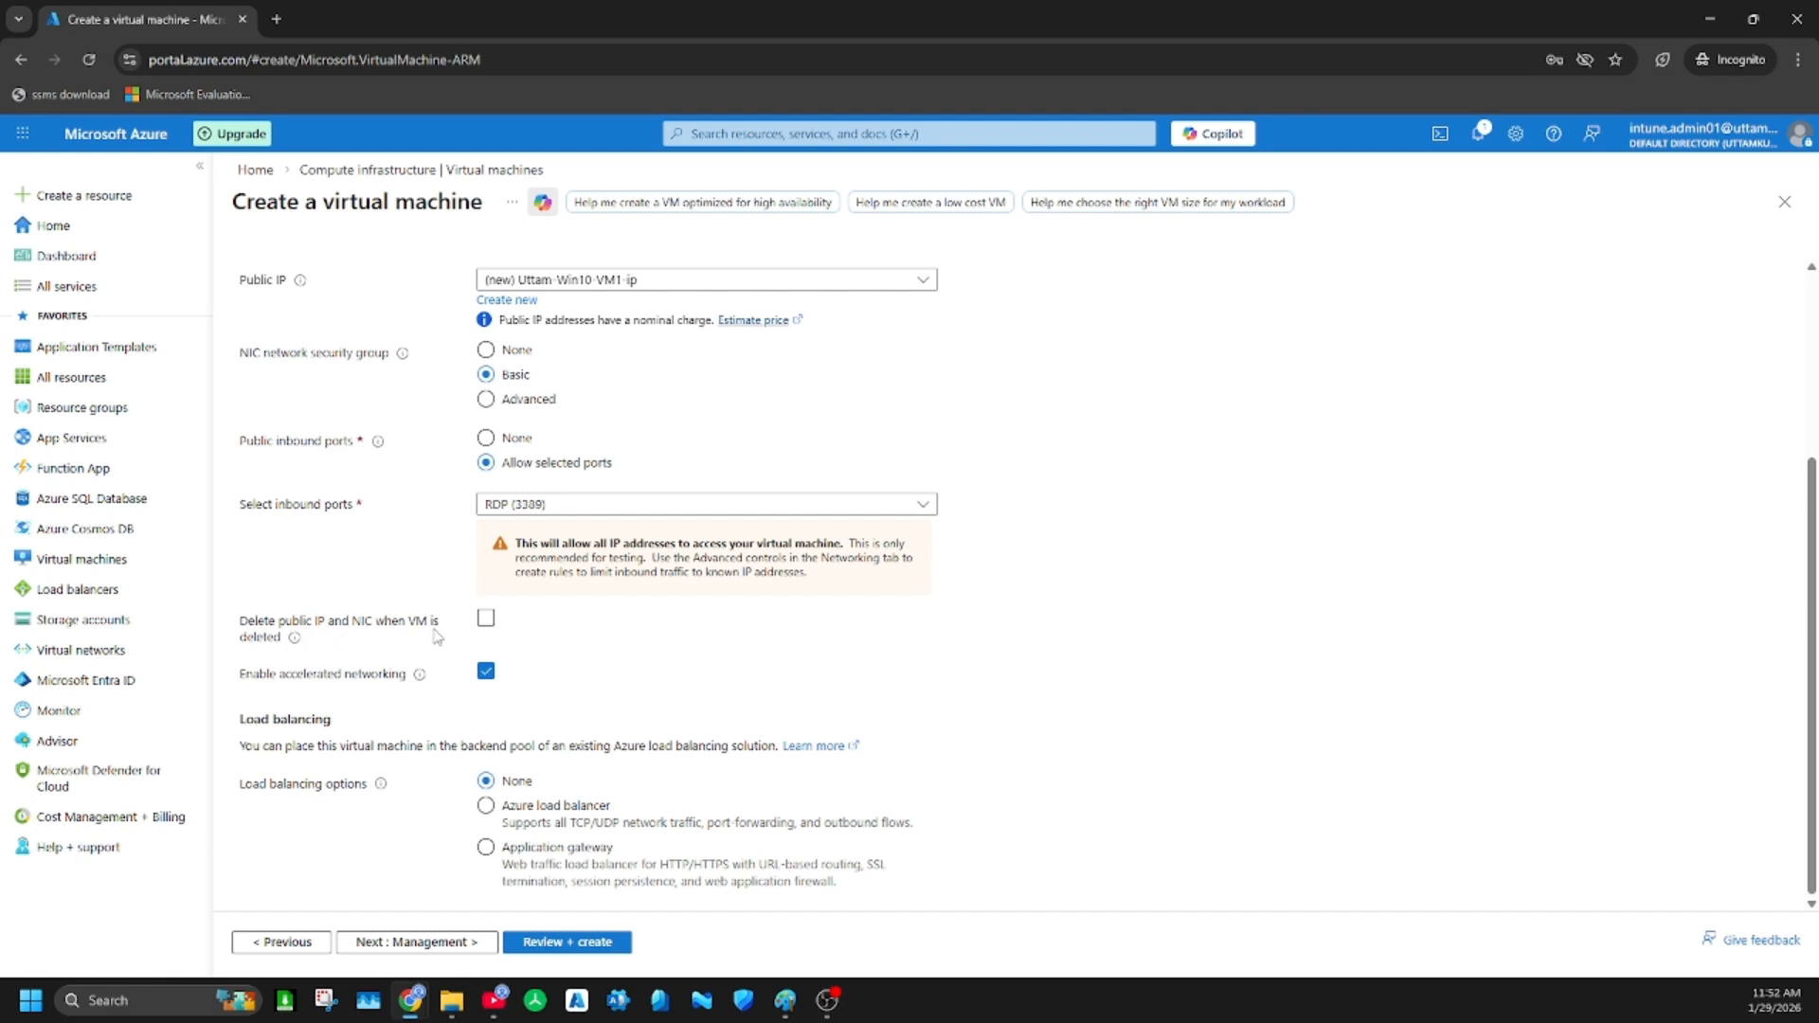
{"action": "left_click", "coordinate": [487, 621]}
{"action": "left_click", "coordinate": [409, 942]}
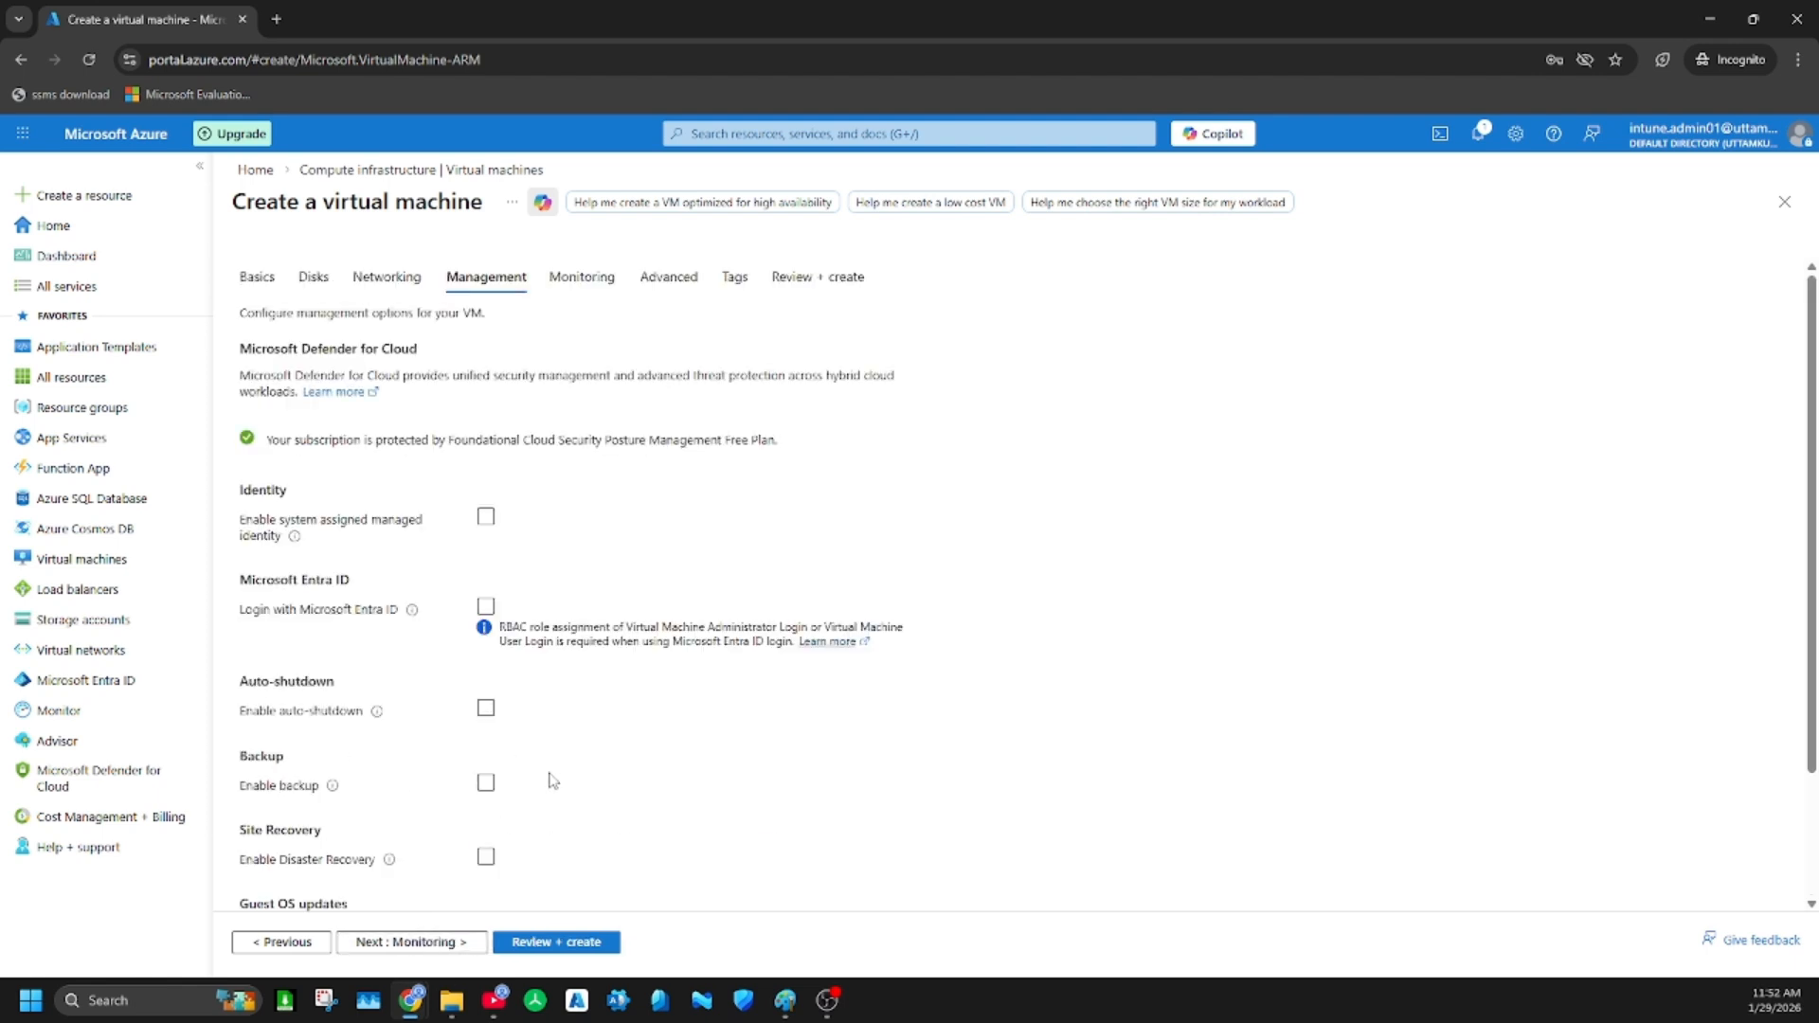
Keep the default management and monitoring options and continue to the advanced settings
{"action": "scroll", "coordinate": [611, 790], "scroll_direction": "down", "scroll_amount": 1}
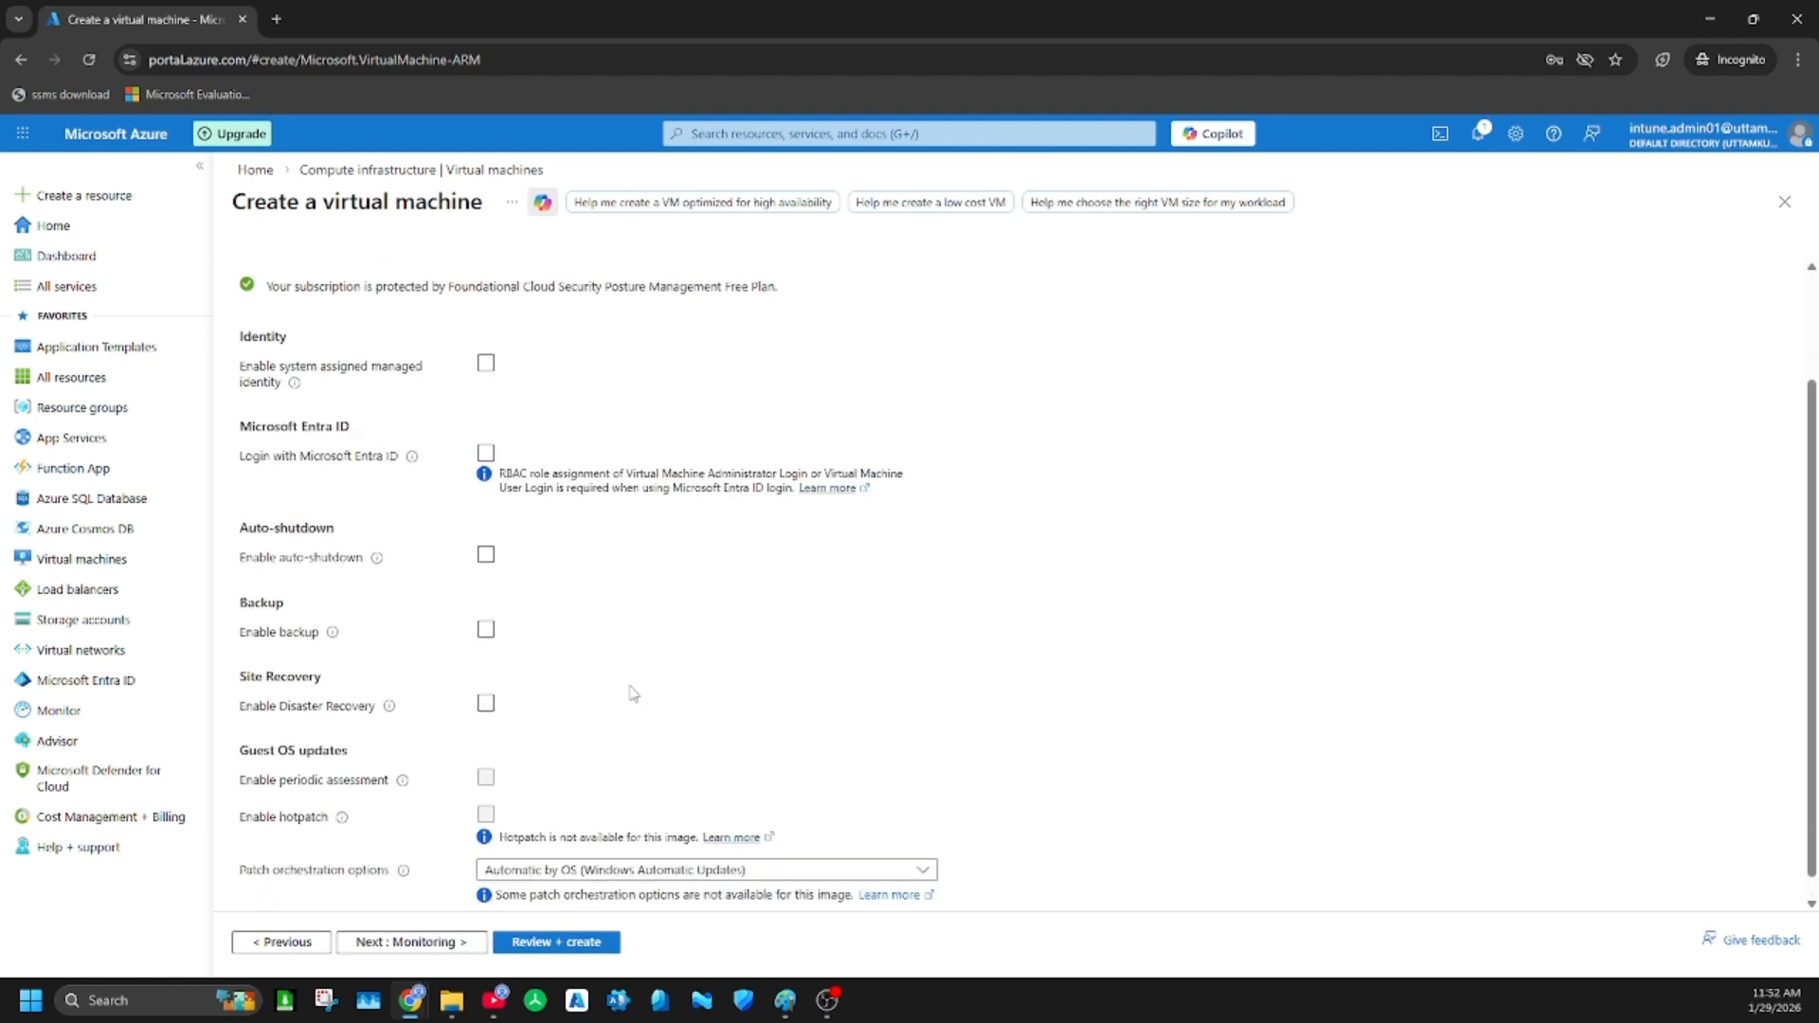
{"action": "scroll", "coordinate": [668, 581], "scroll_direction": "down", "scroll_amount": 2}
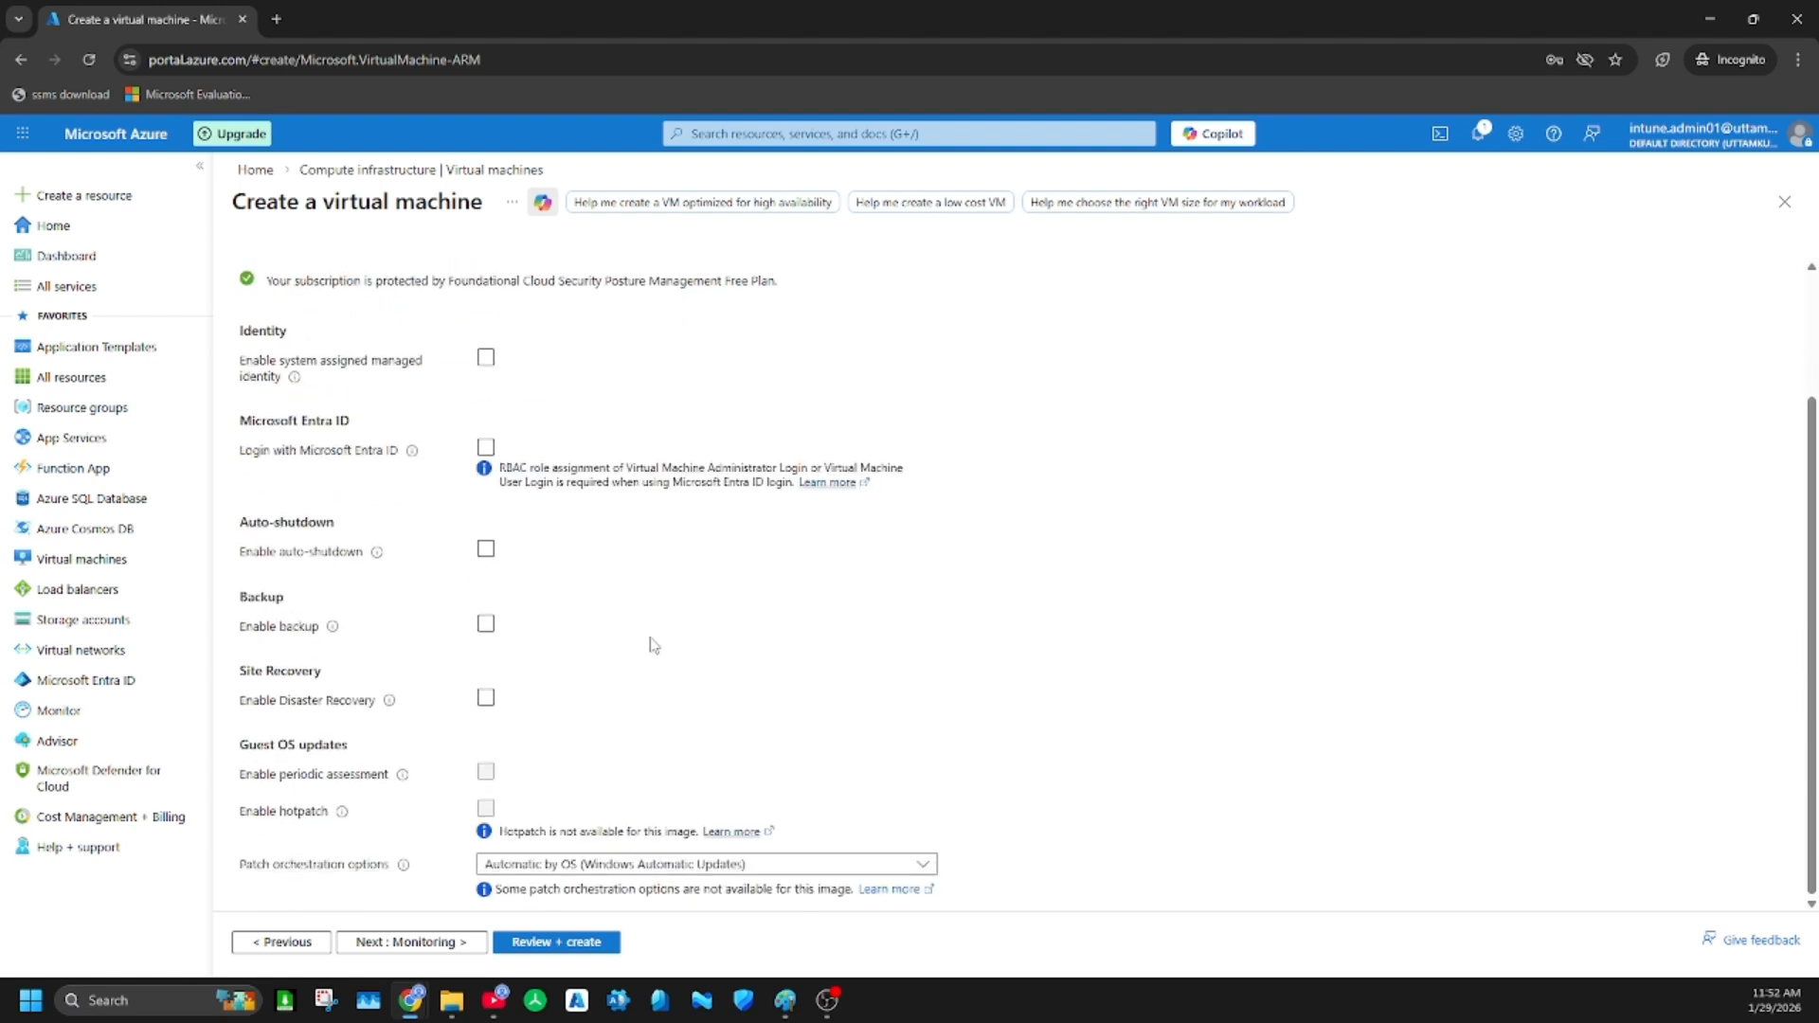
{"action": "left_click", "coordinate": [424, 943]}
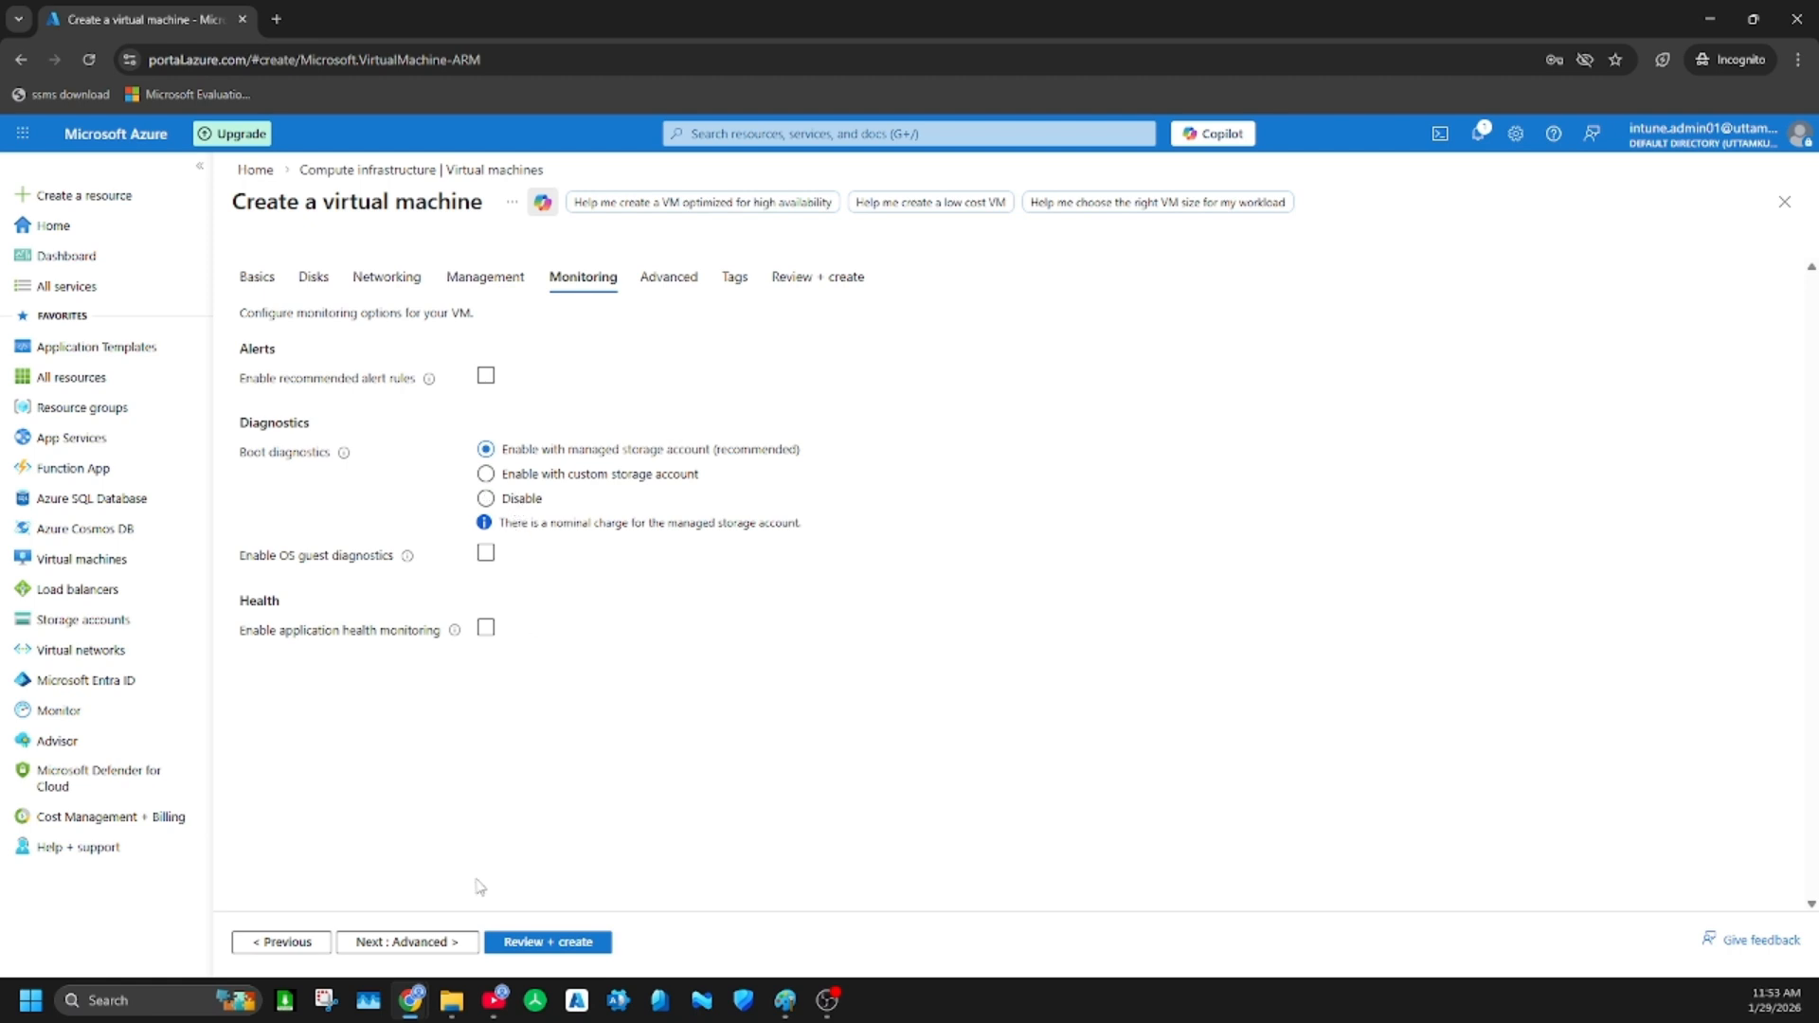
{"action": "left_click", "coordinate": [422, 942]}
Look over the advanced settings, keep their defaults and continue to the tags
{"action": "scroll", "coordinate": [553, 617], "scroll_direction": "down", "scroll_amount": 6}
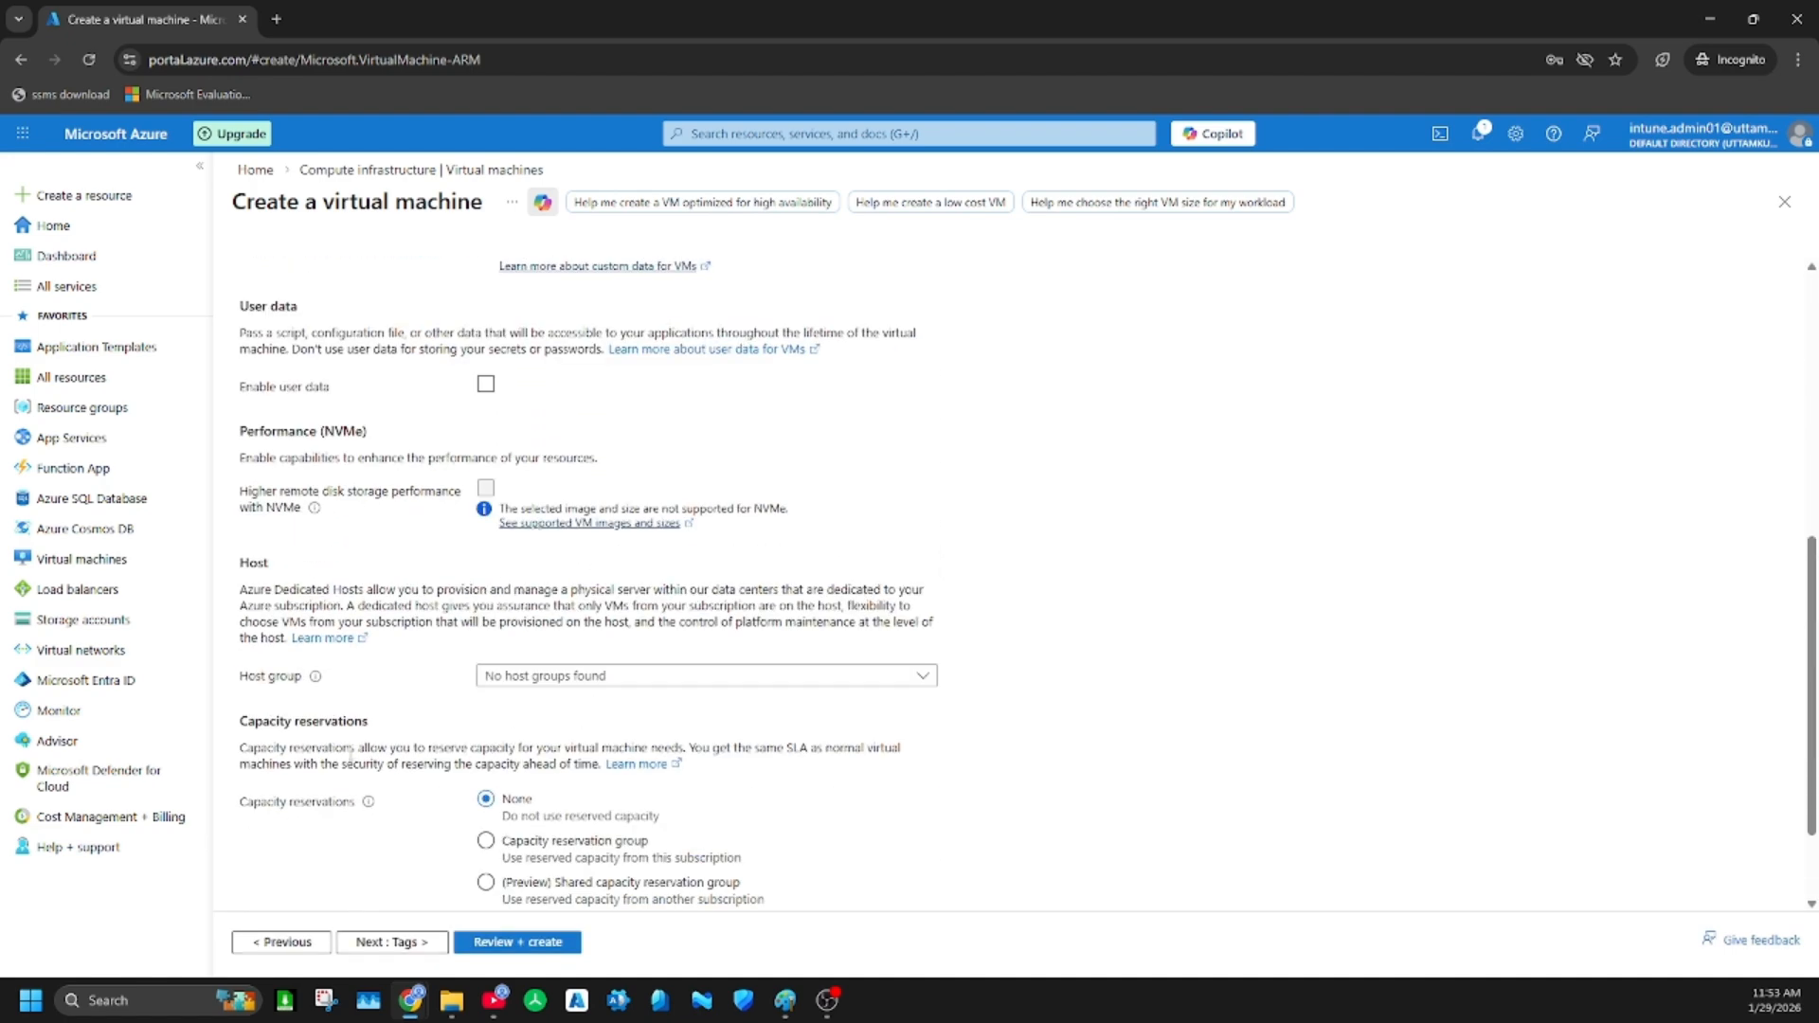
{"action": "scroll", "coordinate": [413, 787], "scroll_direction": "down", "scroll_amount": 1}
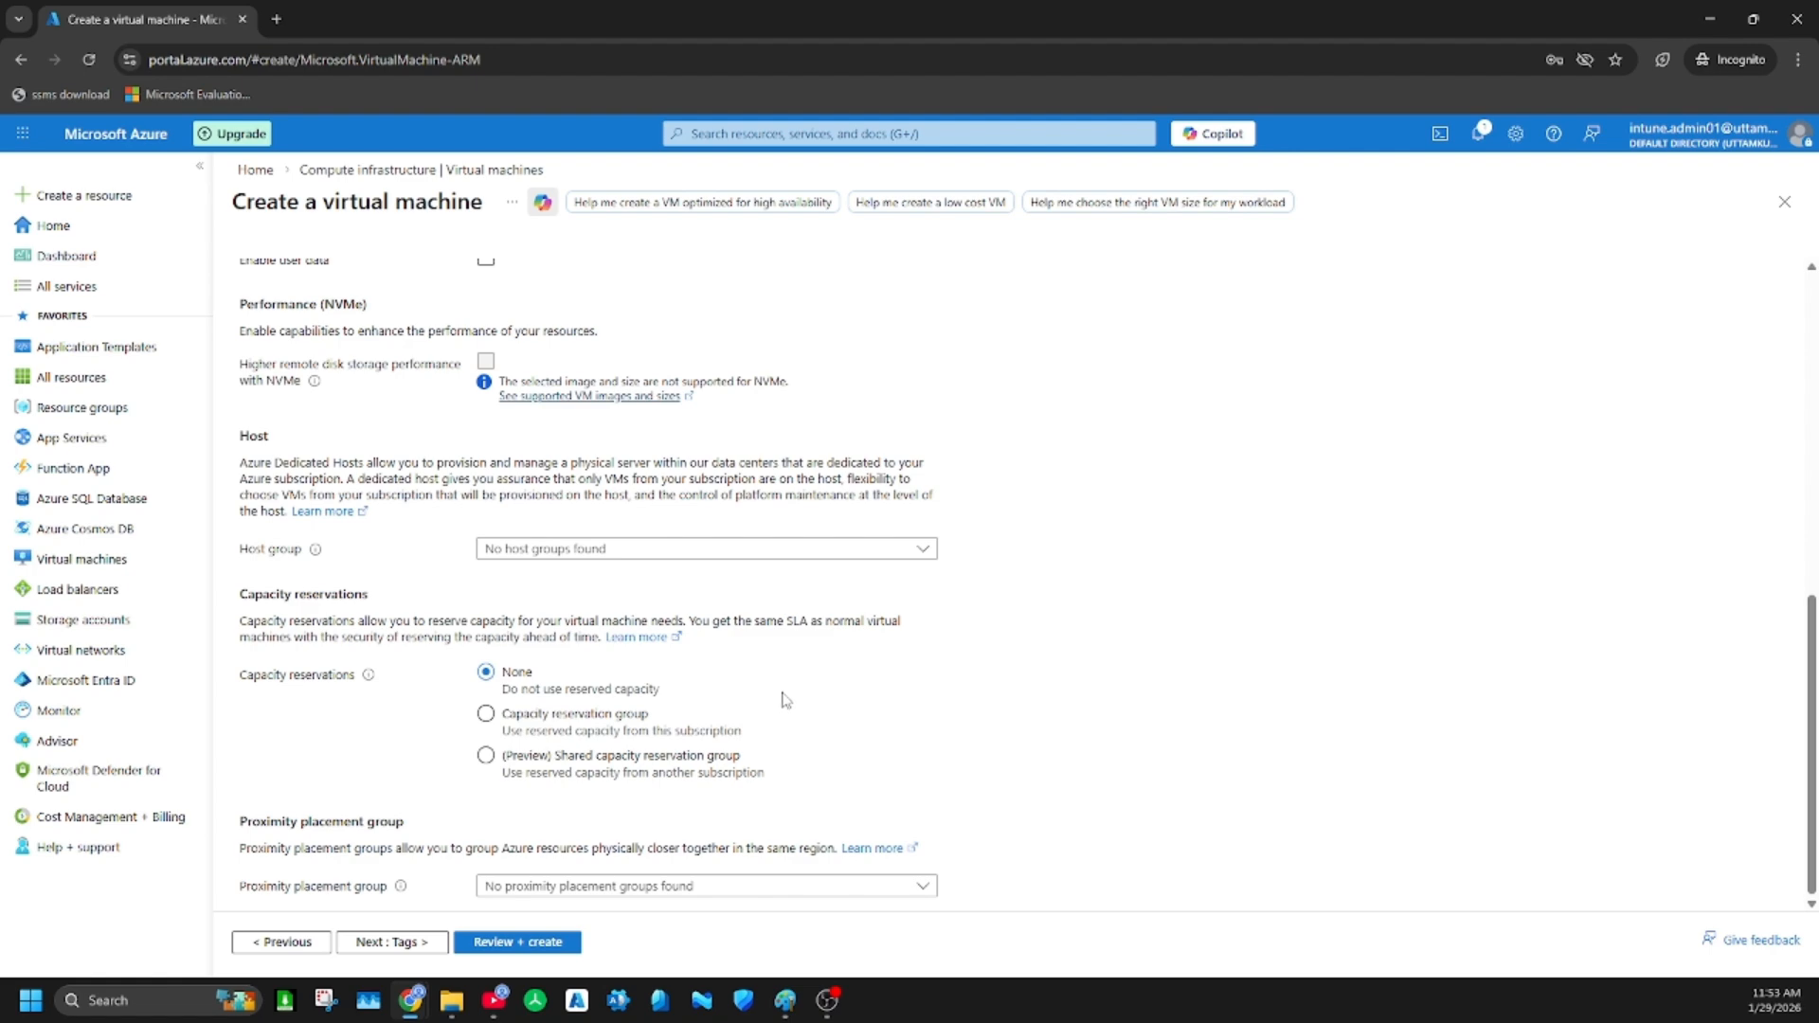
{"action": "scroll", "coordinate": [786, 696], "scroll_direction": "up", "scroll_amount": 3}
{"action": "scroll", "coordinate": [789, 642], "scroll_direction": "up", "scroll_amount": 4}
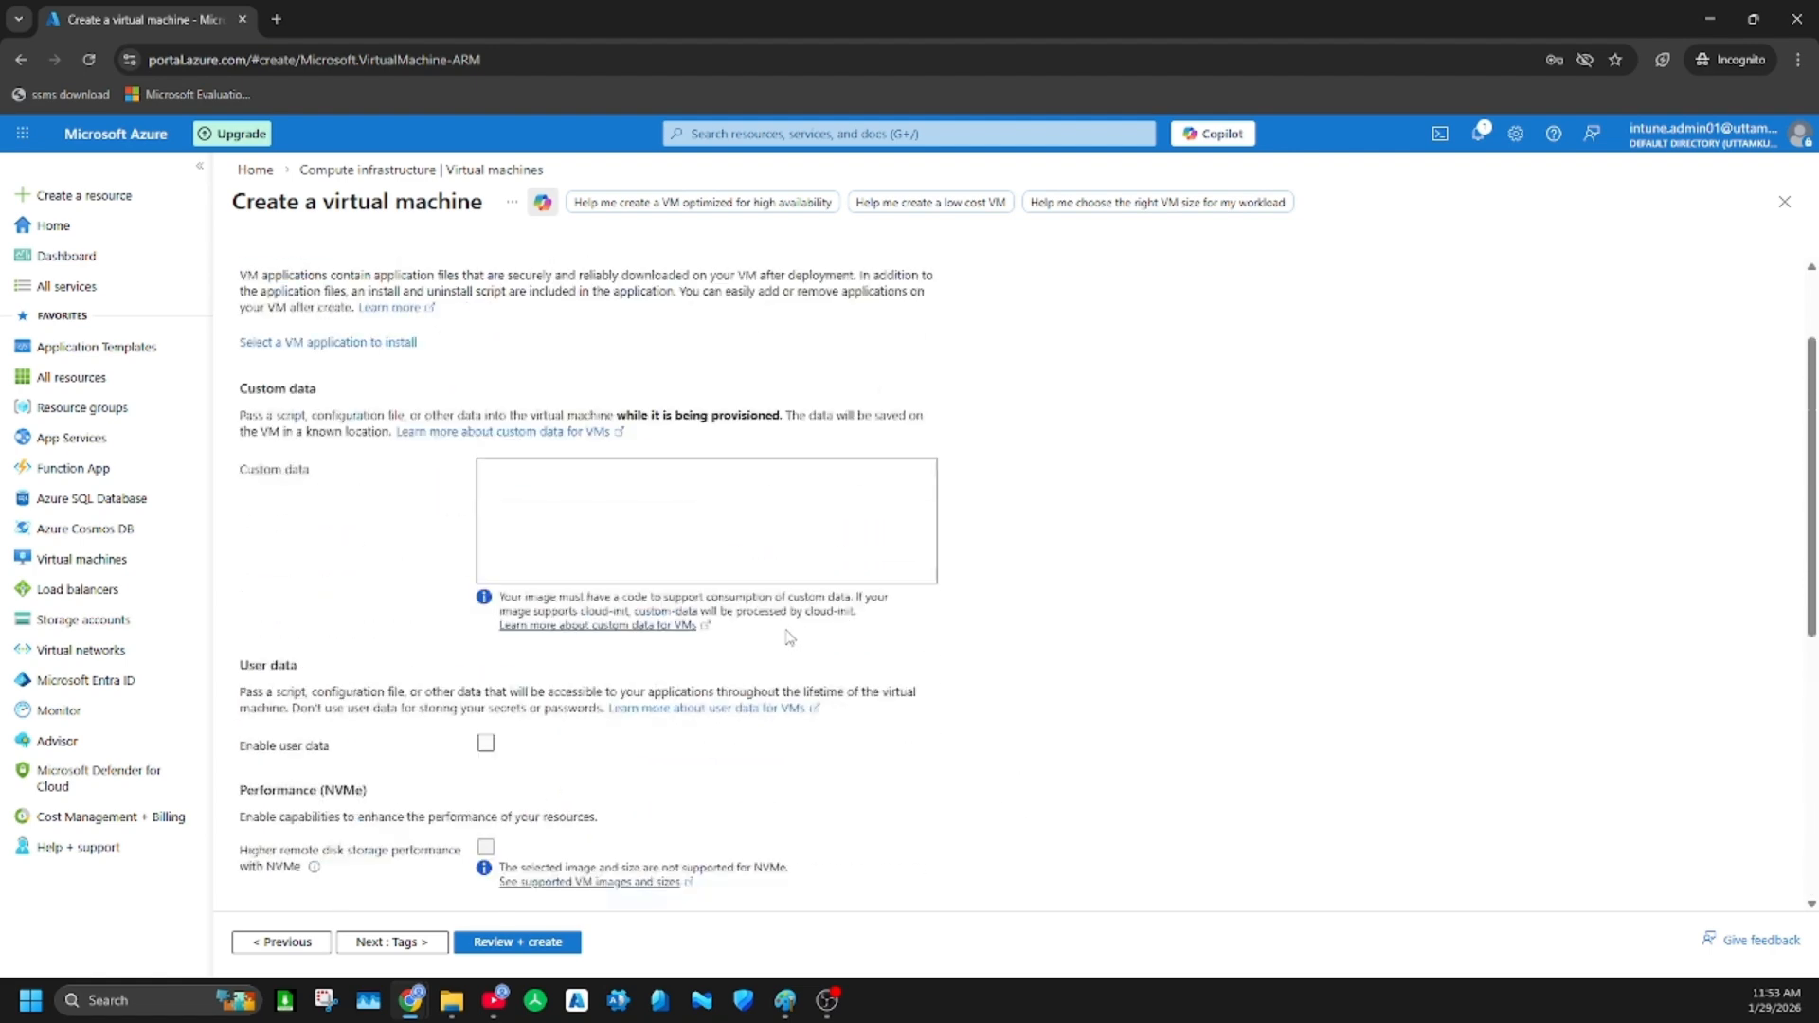
{"action": "scroll", "coordinate": [786, 705], "scroll_direction": "down", "scroll_amount": 7}
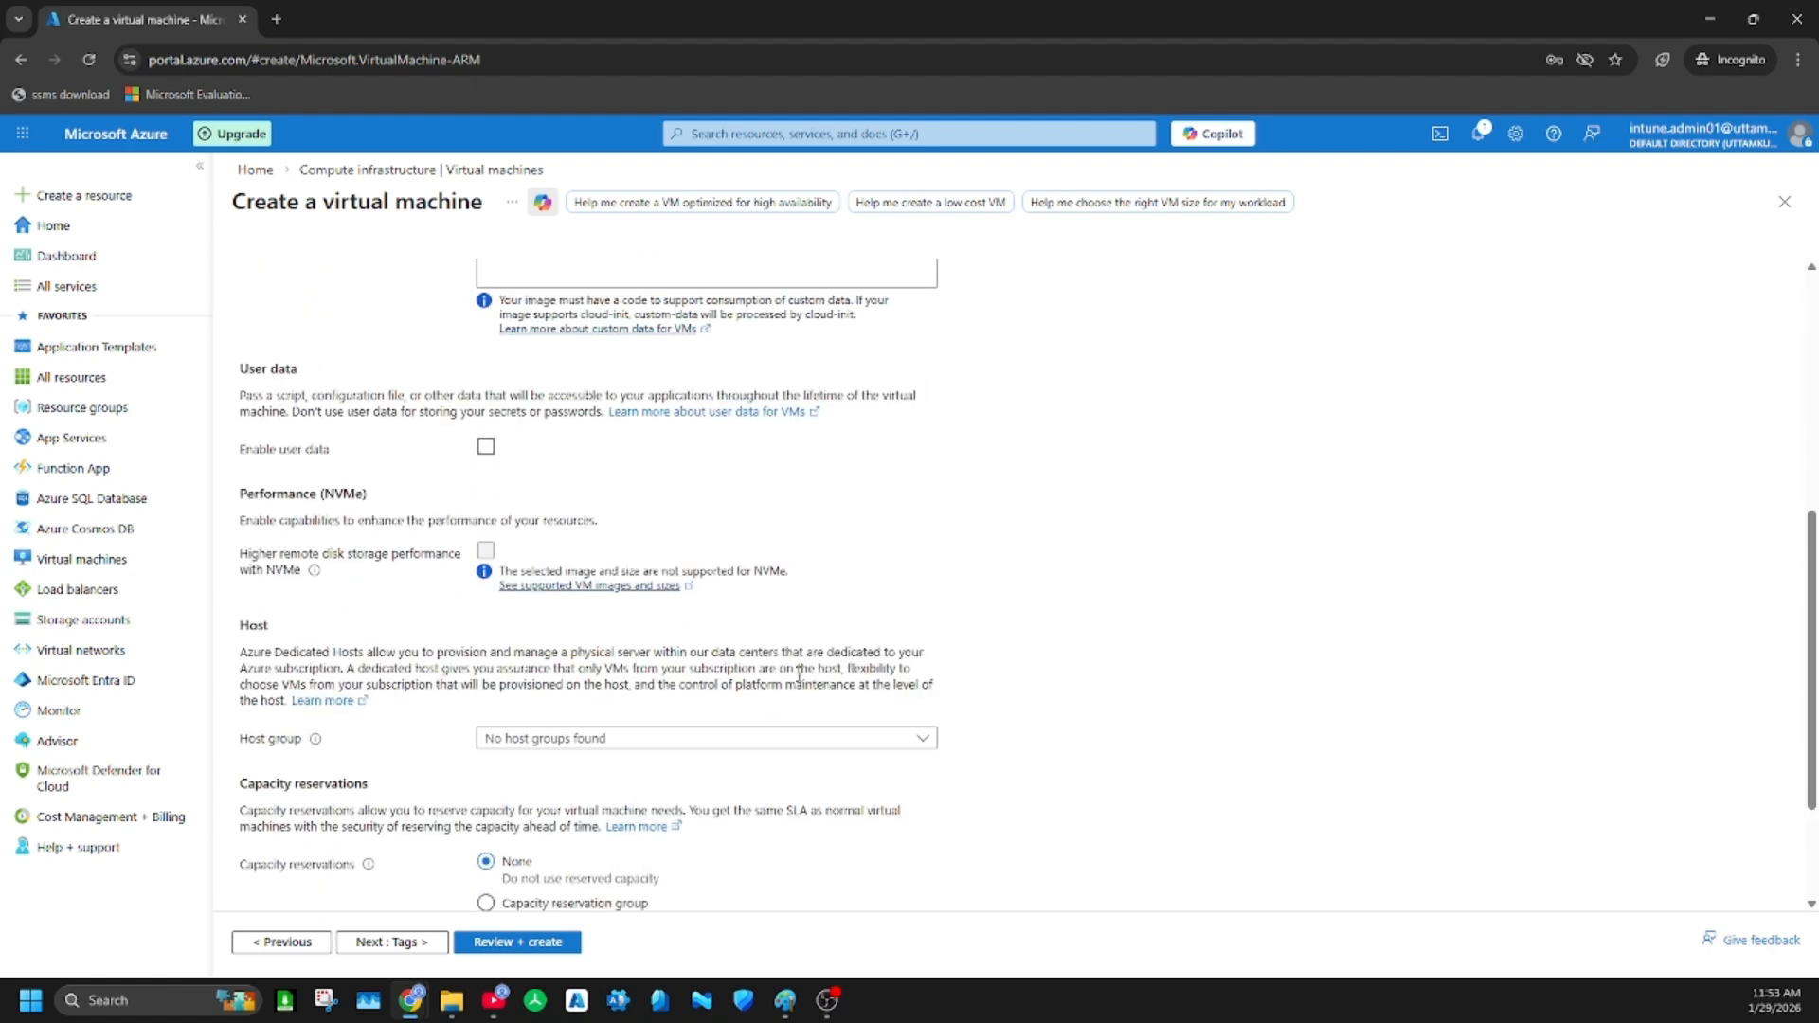
{"action": "left_click", "coordinate": [424, 942]}
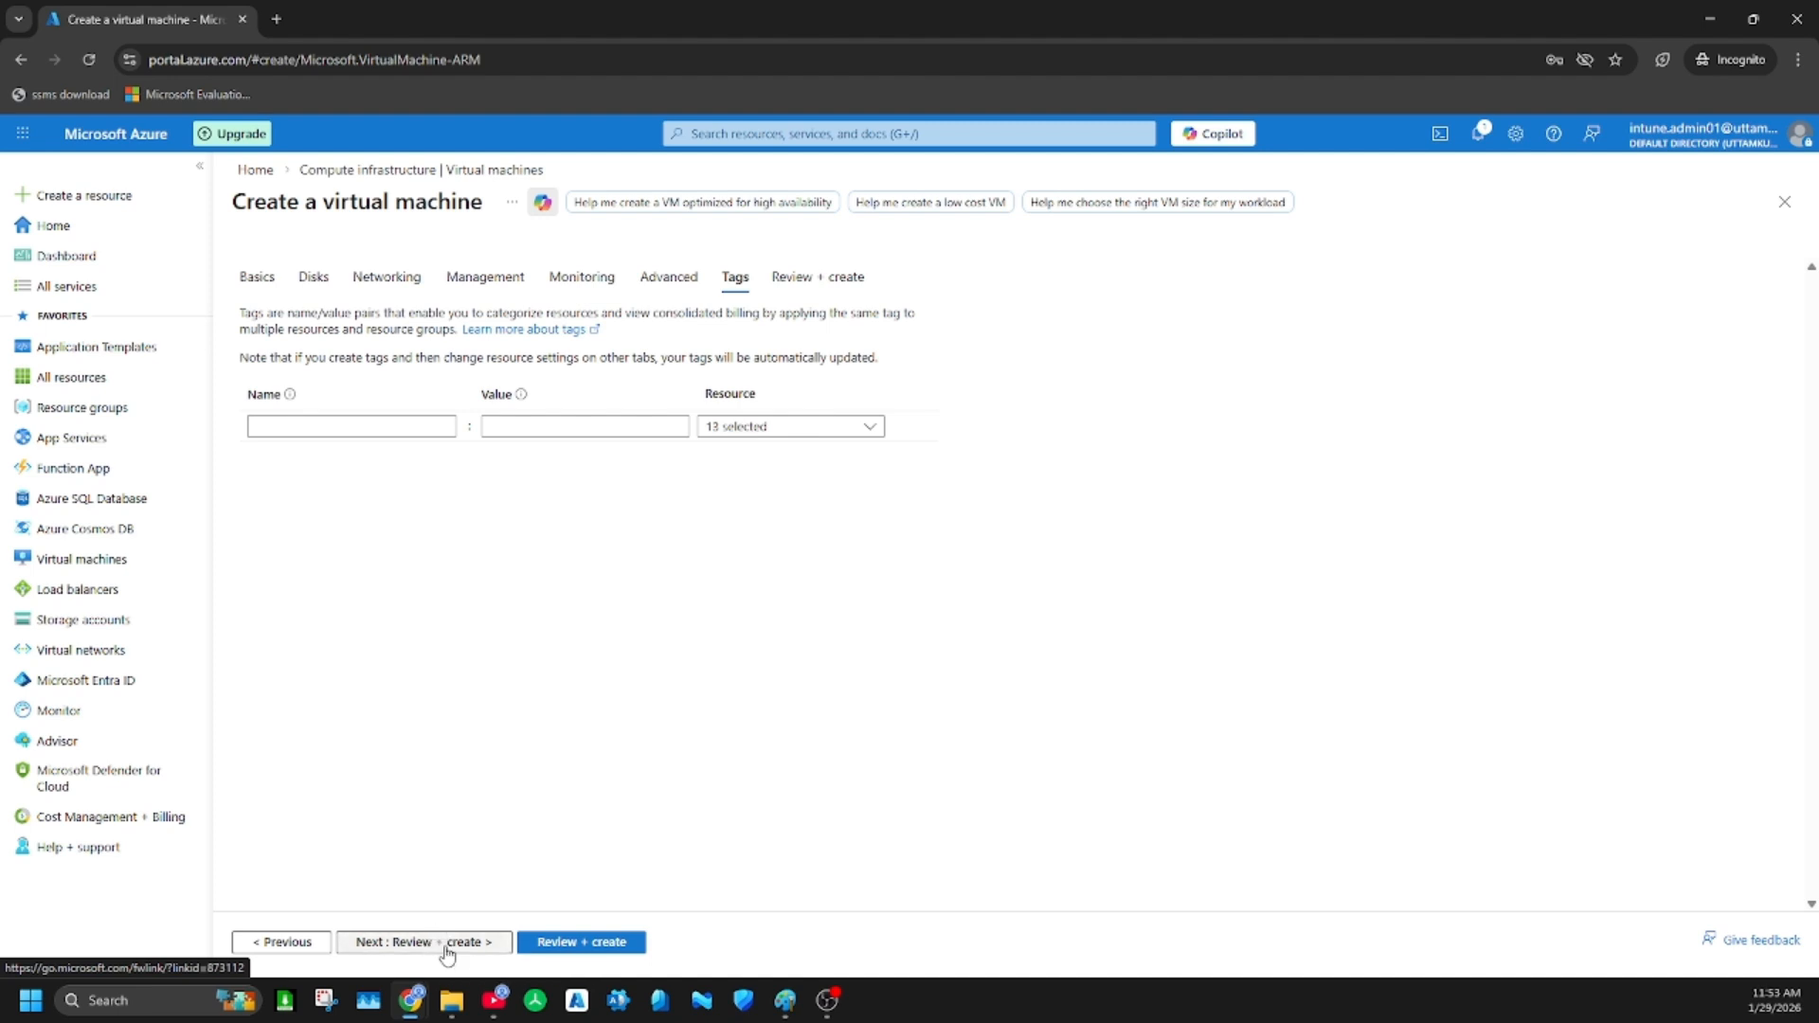
Review the summary of the VM's basics, disks, networking and management settings and create the virtual machine
{"action": "left_click", "coordinate": [447, 944]}
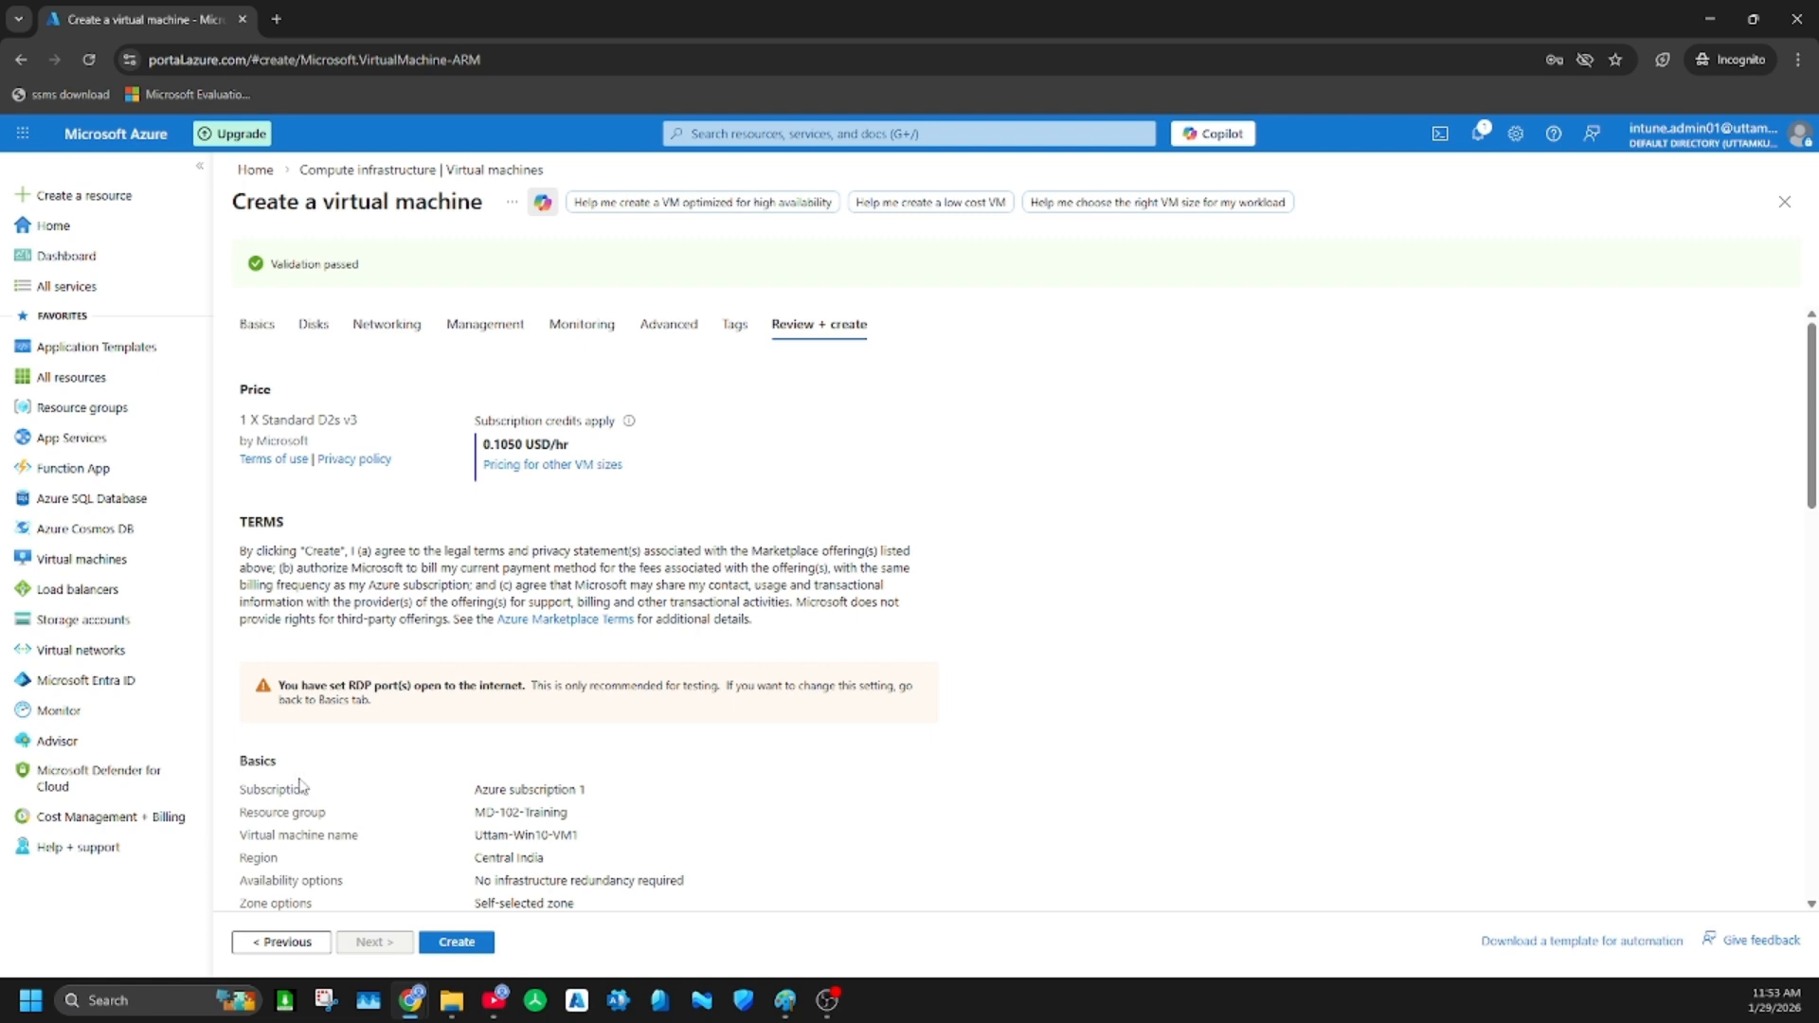
{"action": "scroll", "coordinate": [466, 556], "scroll_direction": "down", "scroll_amount": 1}
{"action": "scroll", "coordinate": [466, 556], "scroll_direction": "down", "scroll_amount": 2}
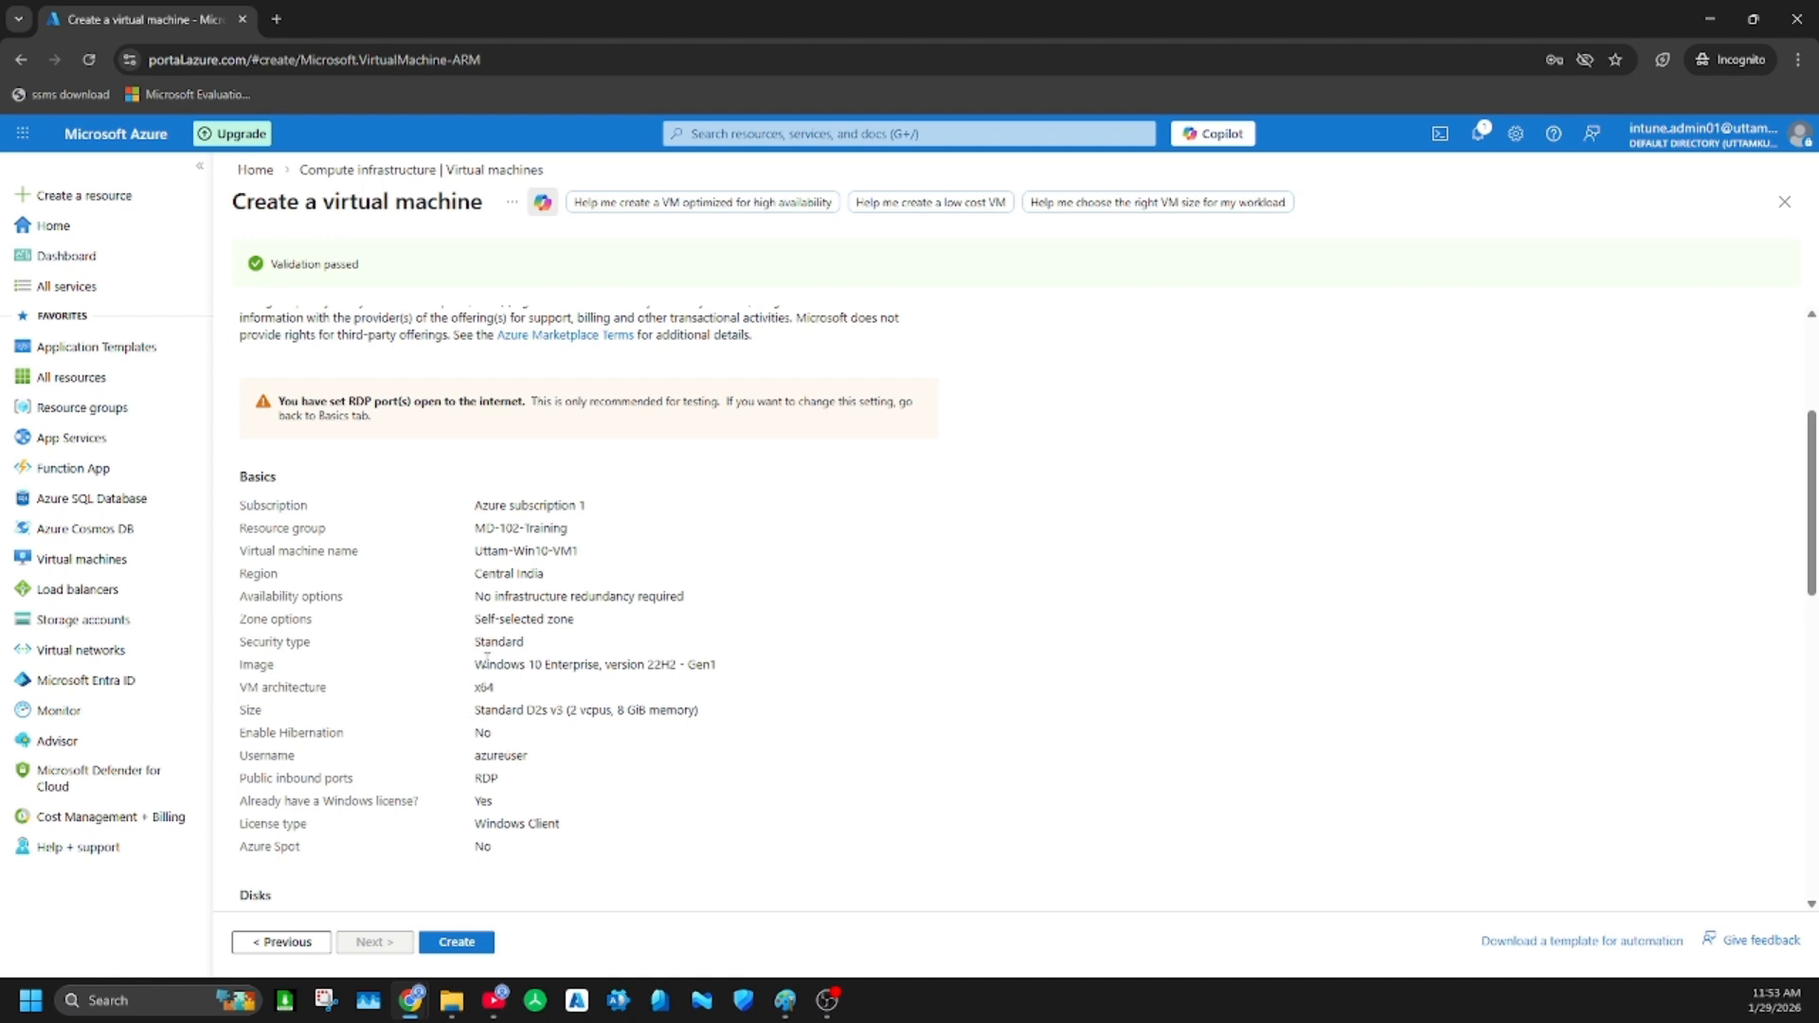
{"action": "scroll", "coordinate": [593, 663], "scroll_direction": "down", "scroll_amount": 1}
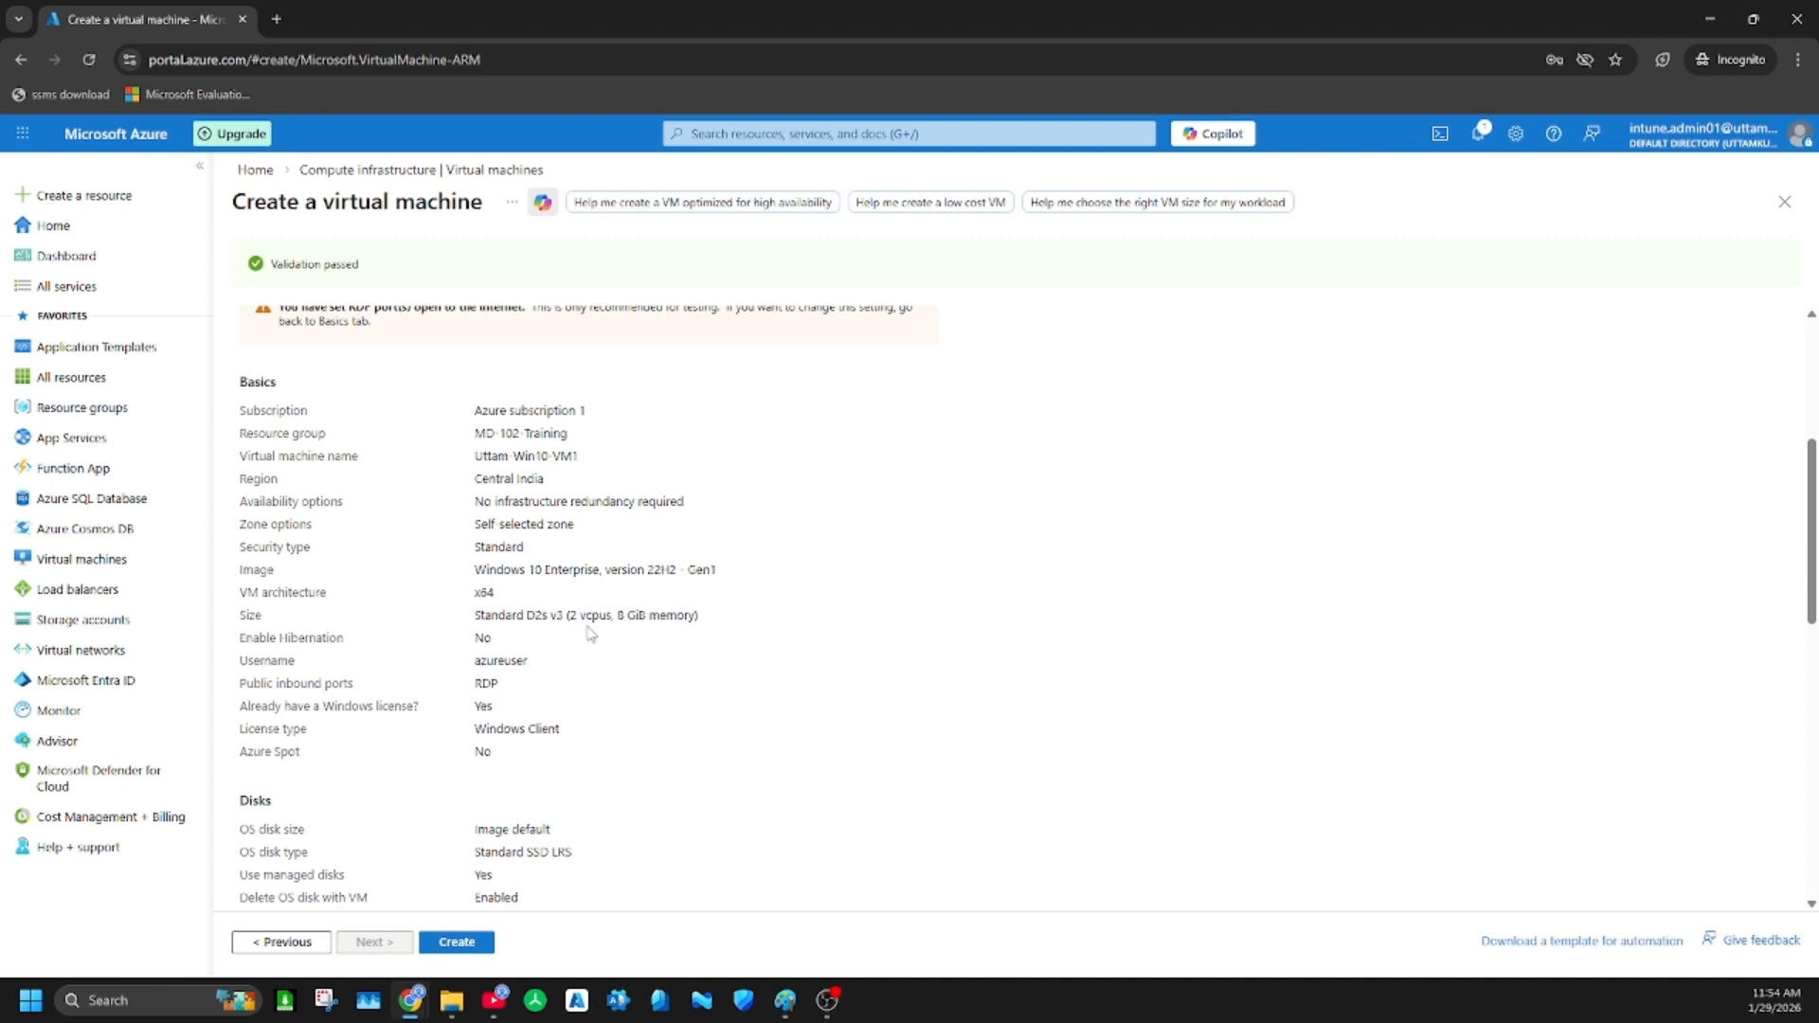
{"action": "scroll", "coordinate": [583, 695], "scroll_direction": "down", "scroll_amount": 3}
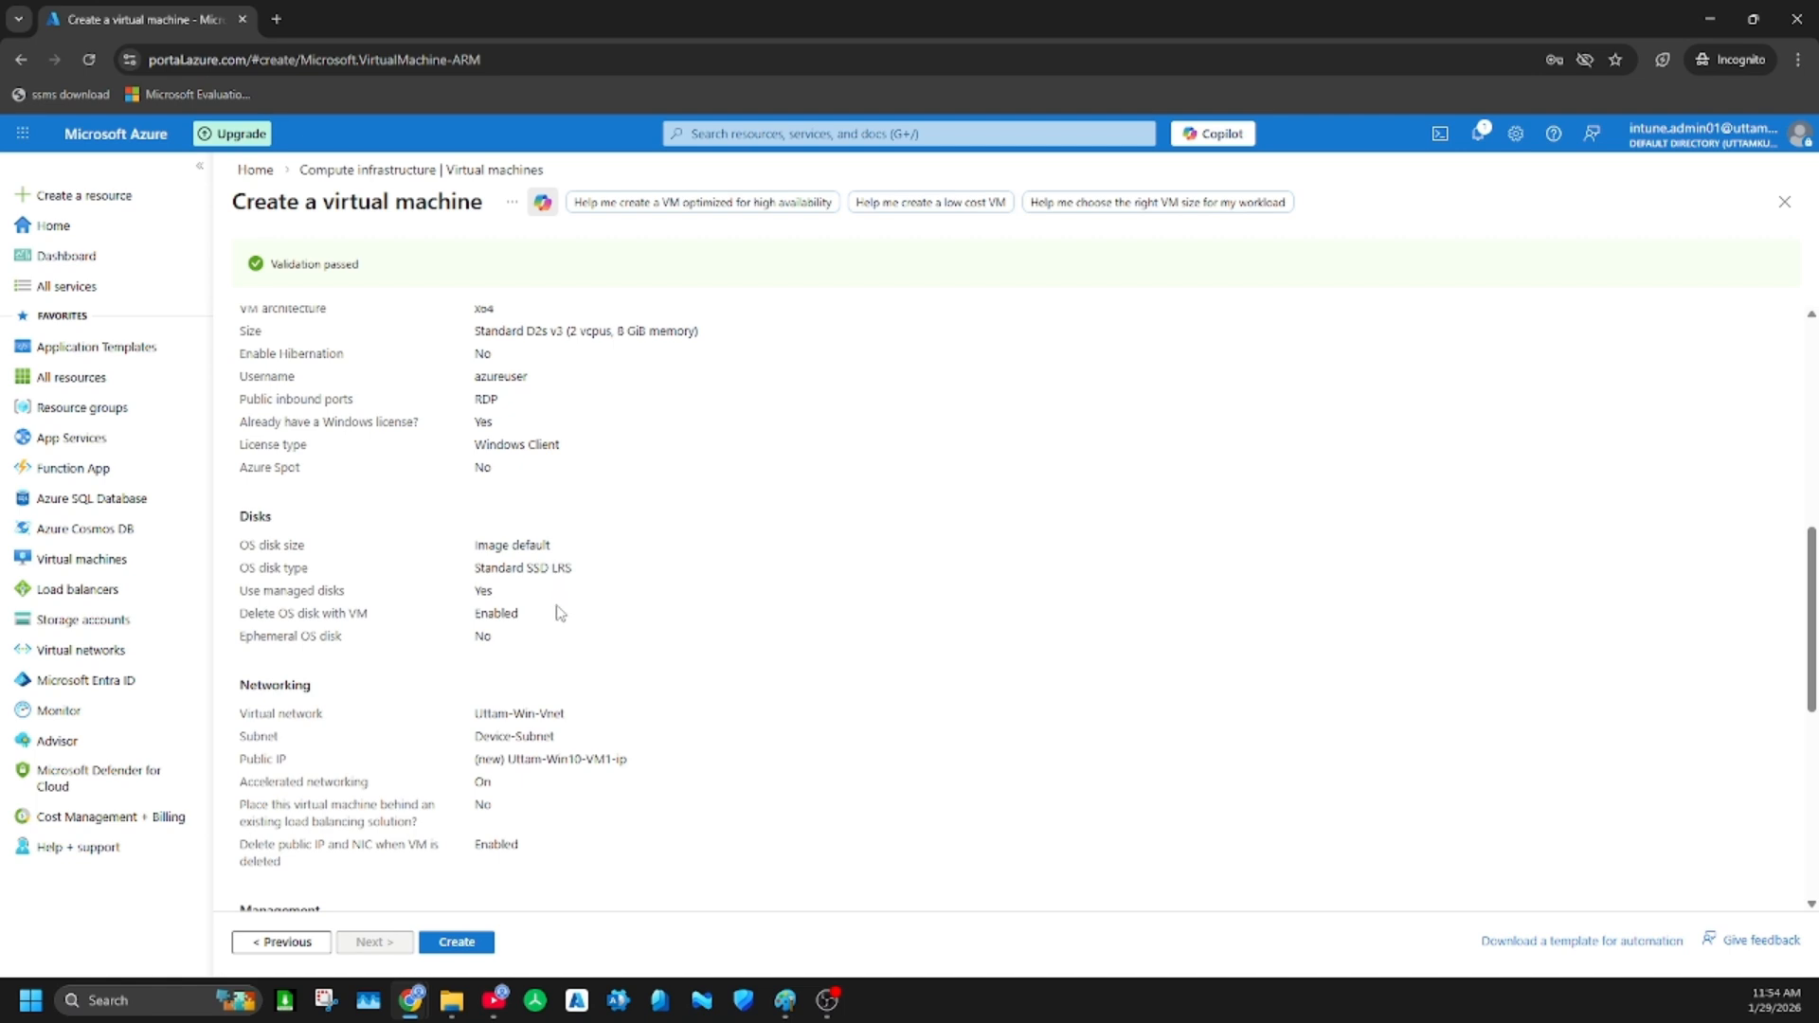
{"action": "scroll", "coordinate": [560, 606], "scroll_direction": "down", "scroll_amount": 3}
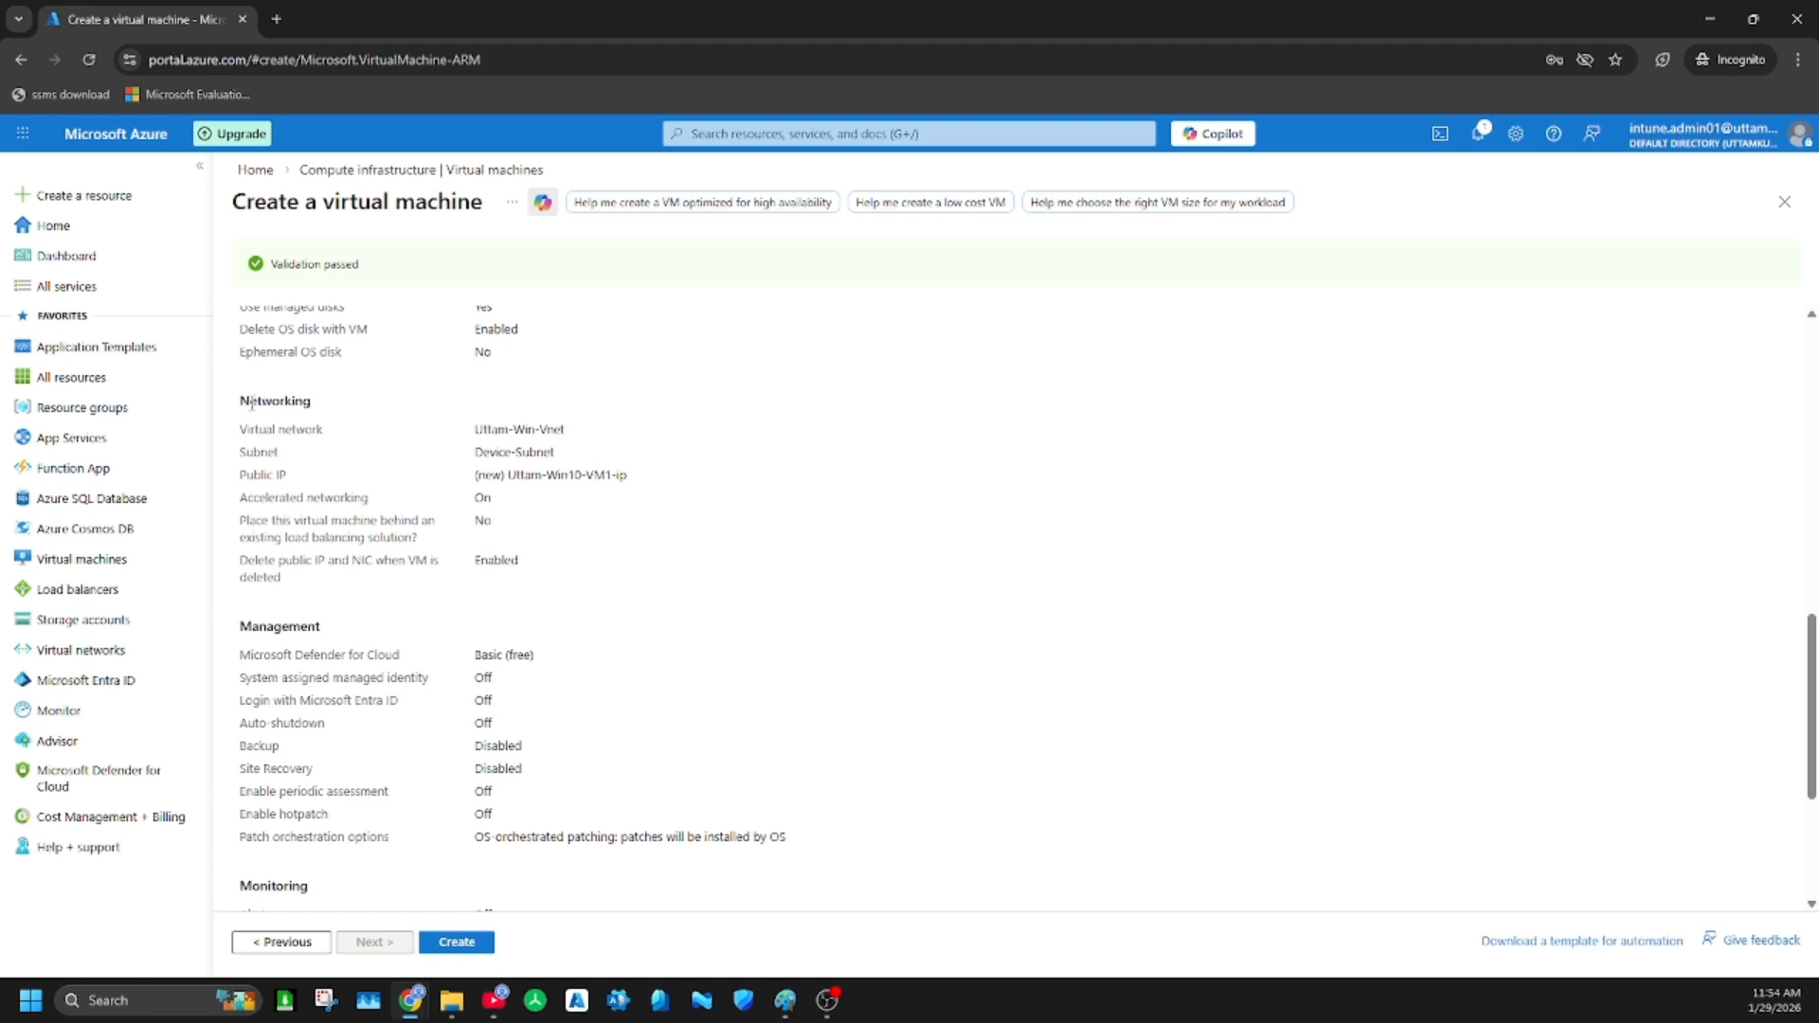
{"action": "left_click_drag", "start_coordinate": [247, 399], "coordinate": [603, 552]}
{"action": "left_click", "coordinate": [623, 543]}
{"action": "scroll", "coordinate": [569, 682], "scroll_direction": "down", "scroll_amount": 3}
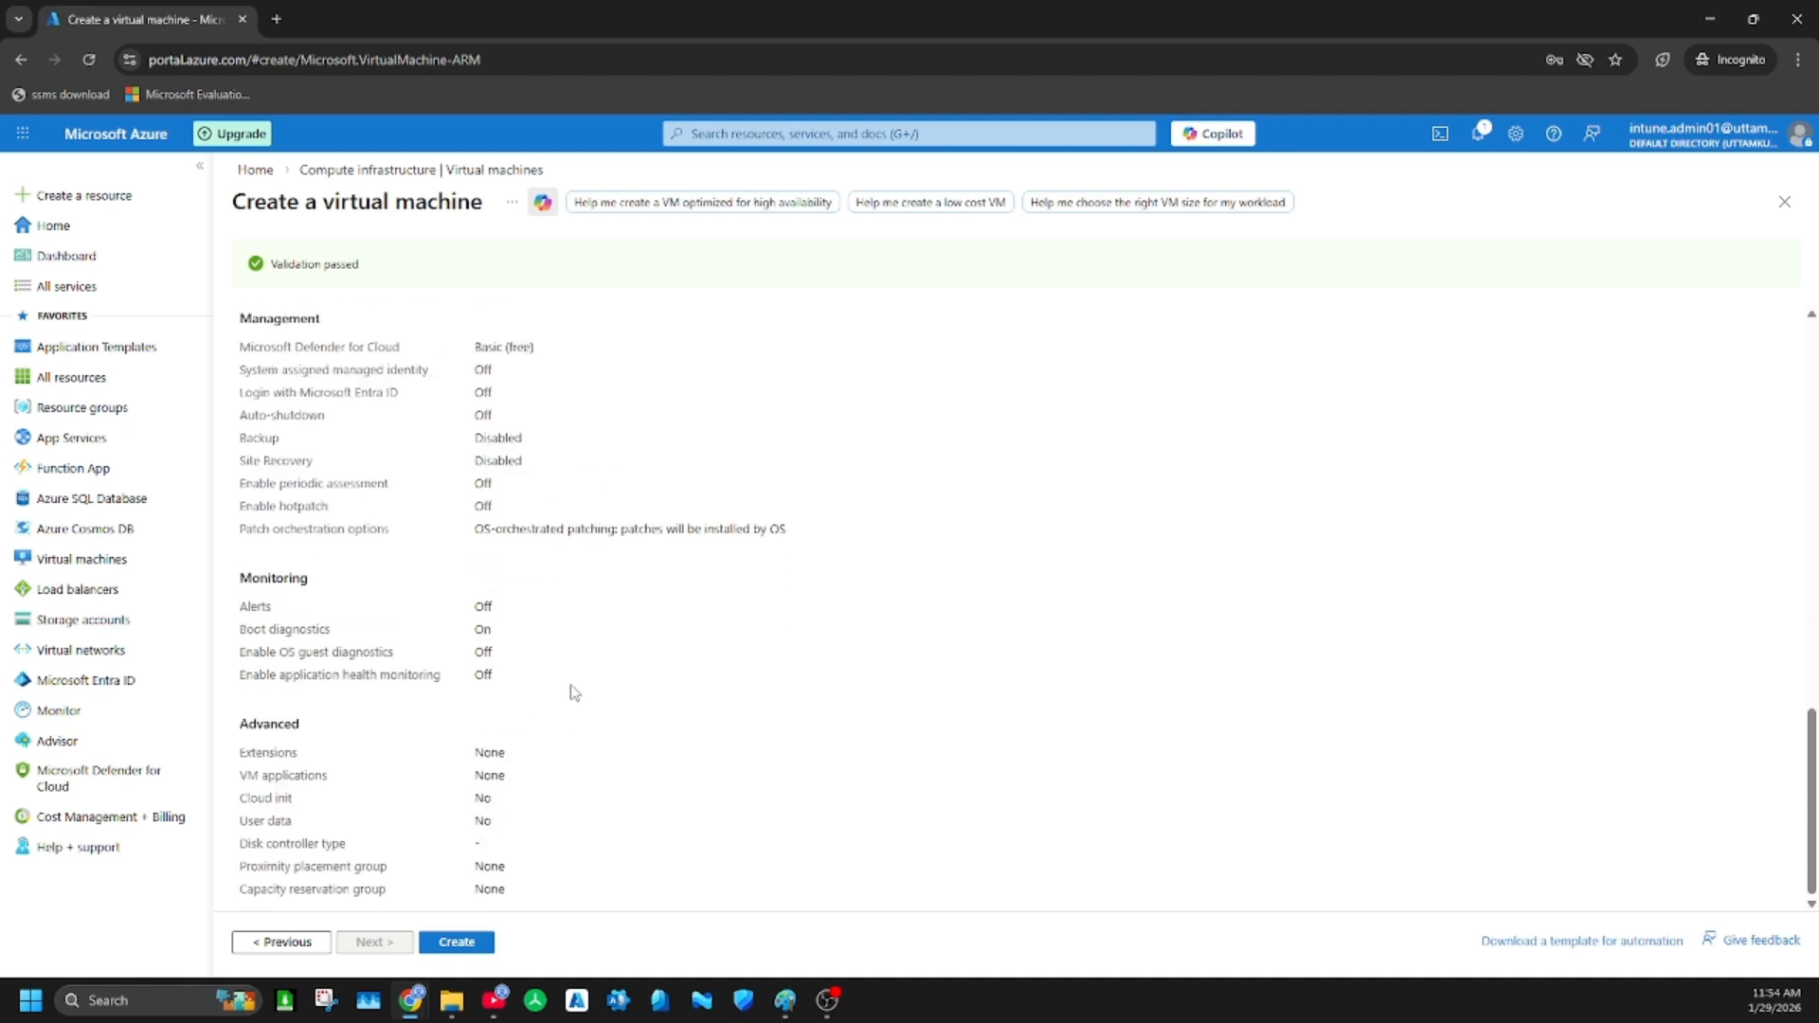
{"action": "left_click", "coordinate": [456, 942]}
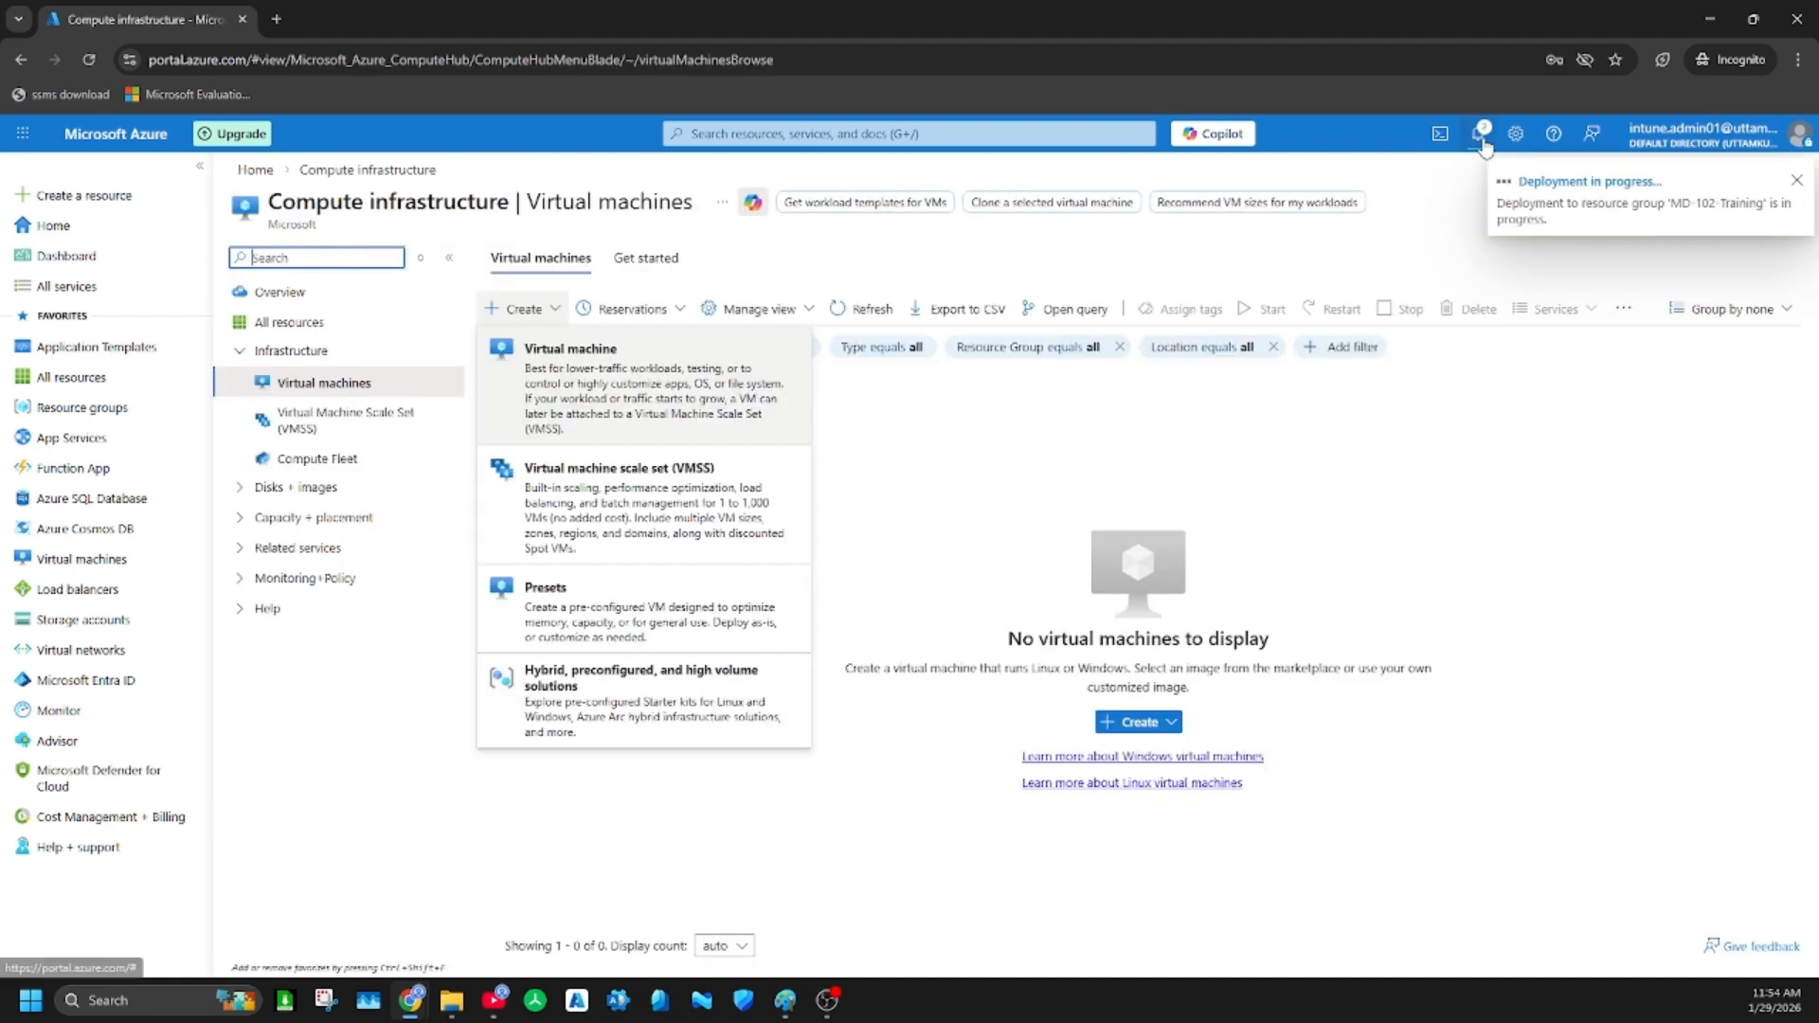
Open the running deployment from the notifications, check the progress of its resources and reload the page
{"action": "left_click", "coordinate": [1481, 135]}
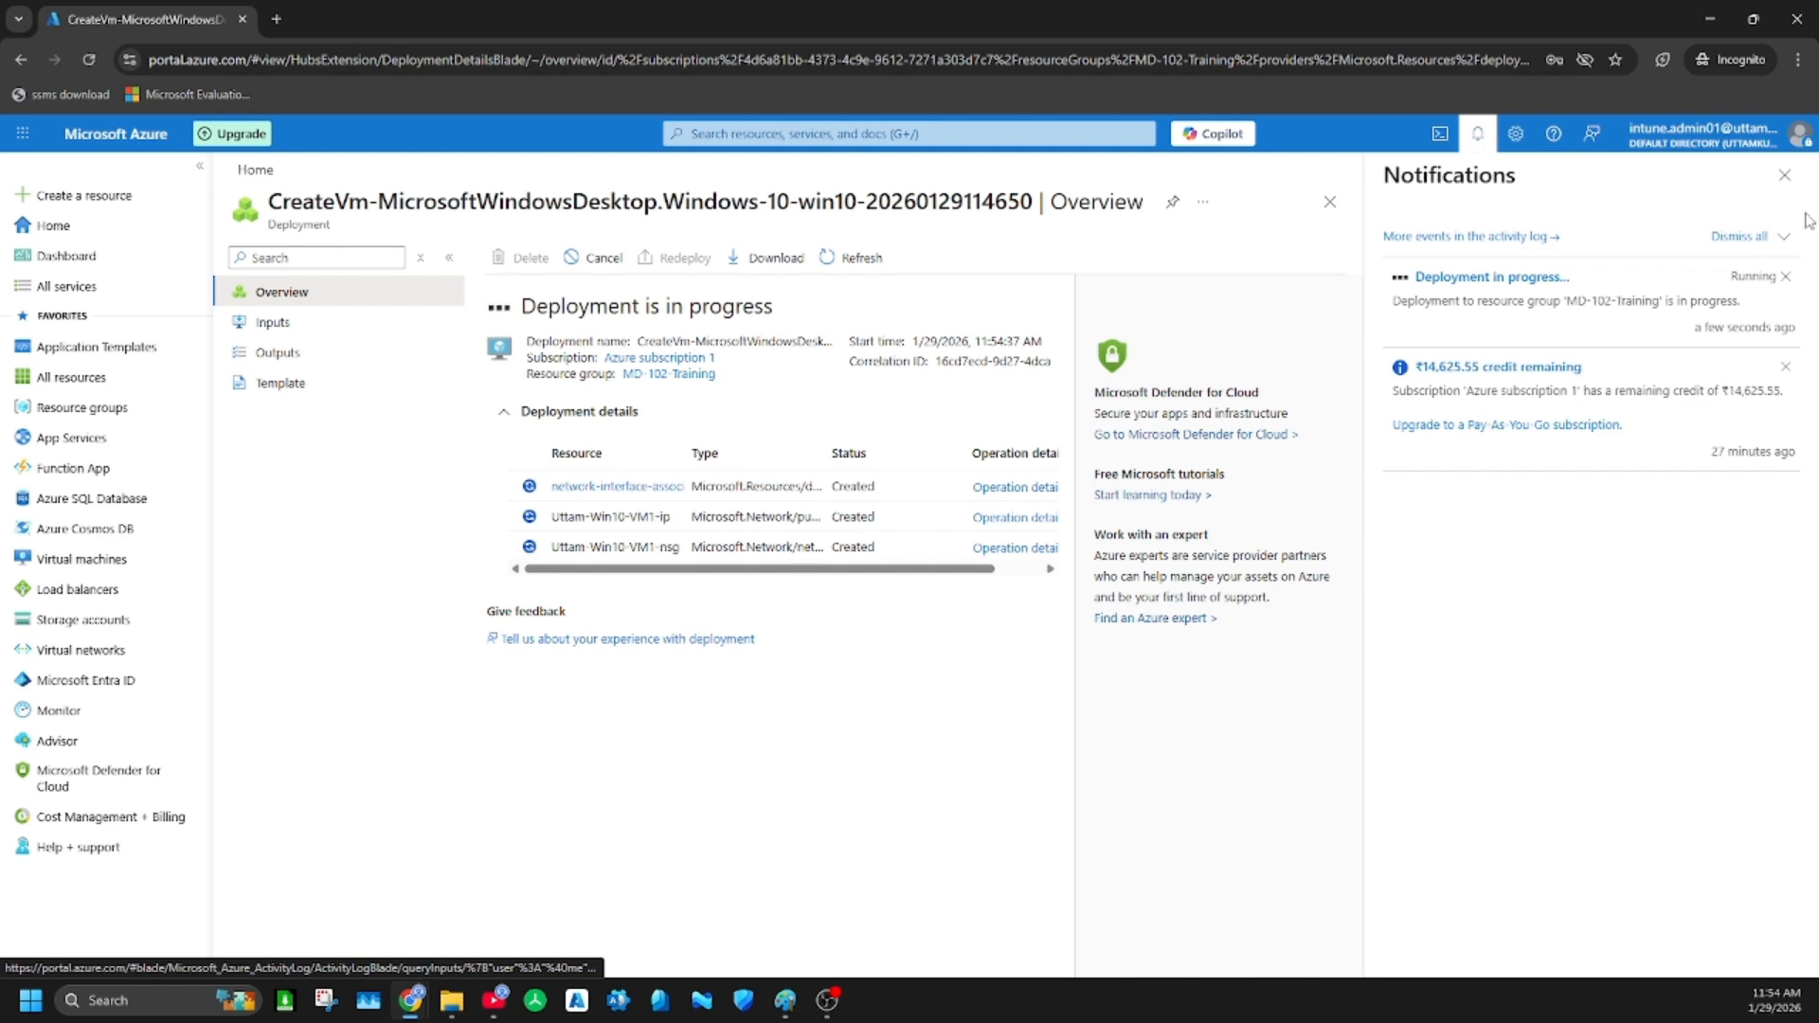
{"action": "left_click", "coordinate": [1785, 175]}
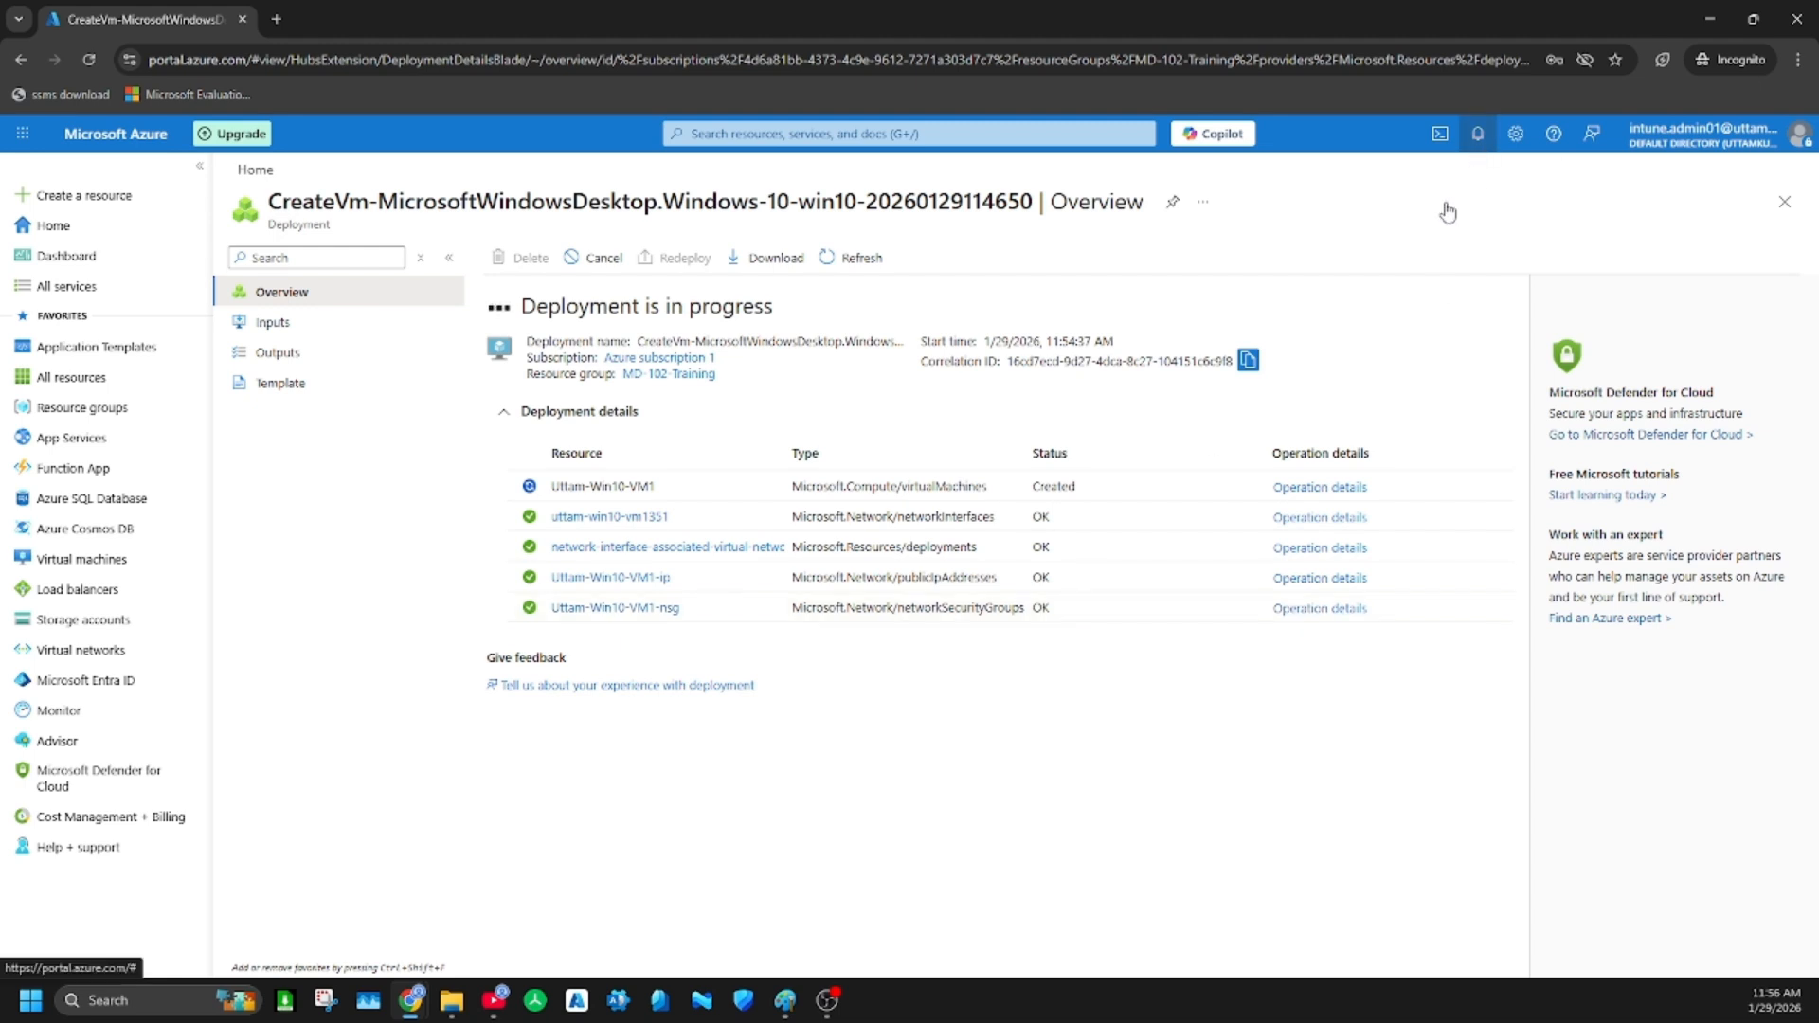
{"action": "left_click", "coordinate": [1477, 134]}
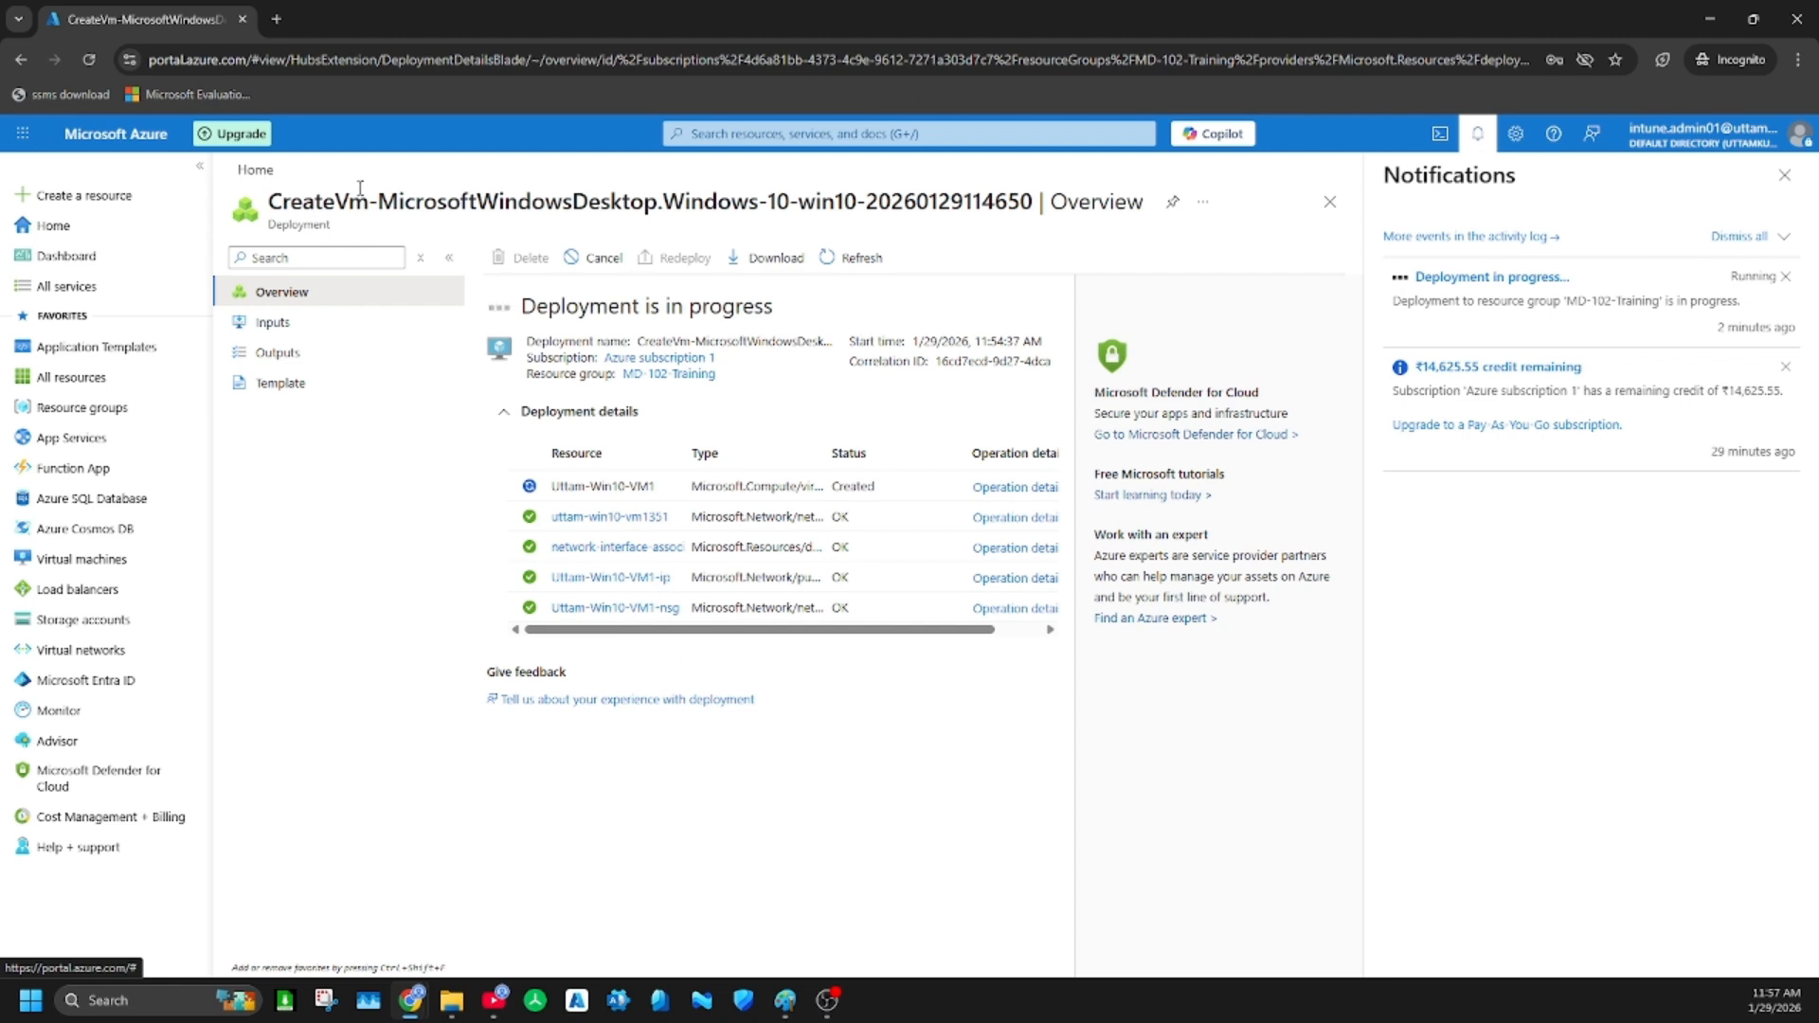
{"action": "left_click", "coordinate": [89, 58]}
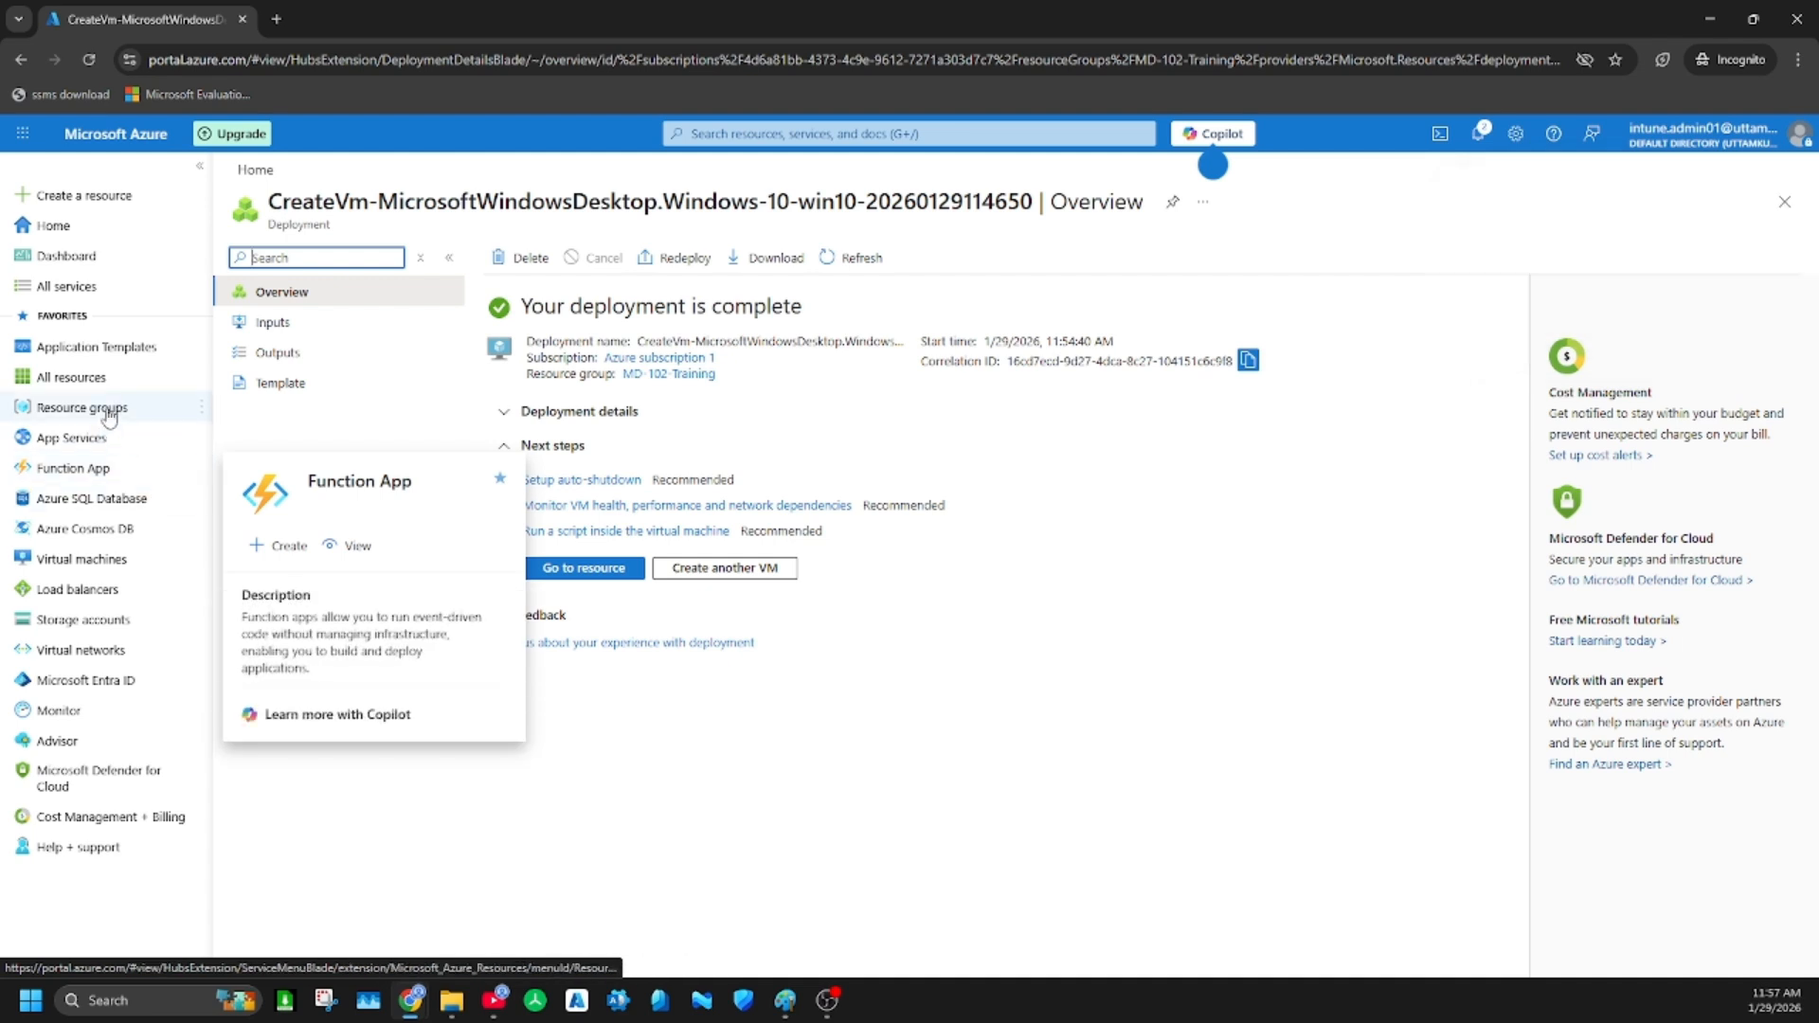
Open the new Windows 10 VM from the virtual machines list and show its native RDP connection details
{"action": "left_click", "coordinate": [59, 559]}
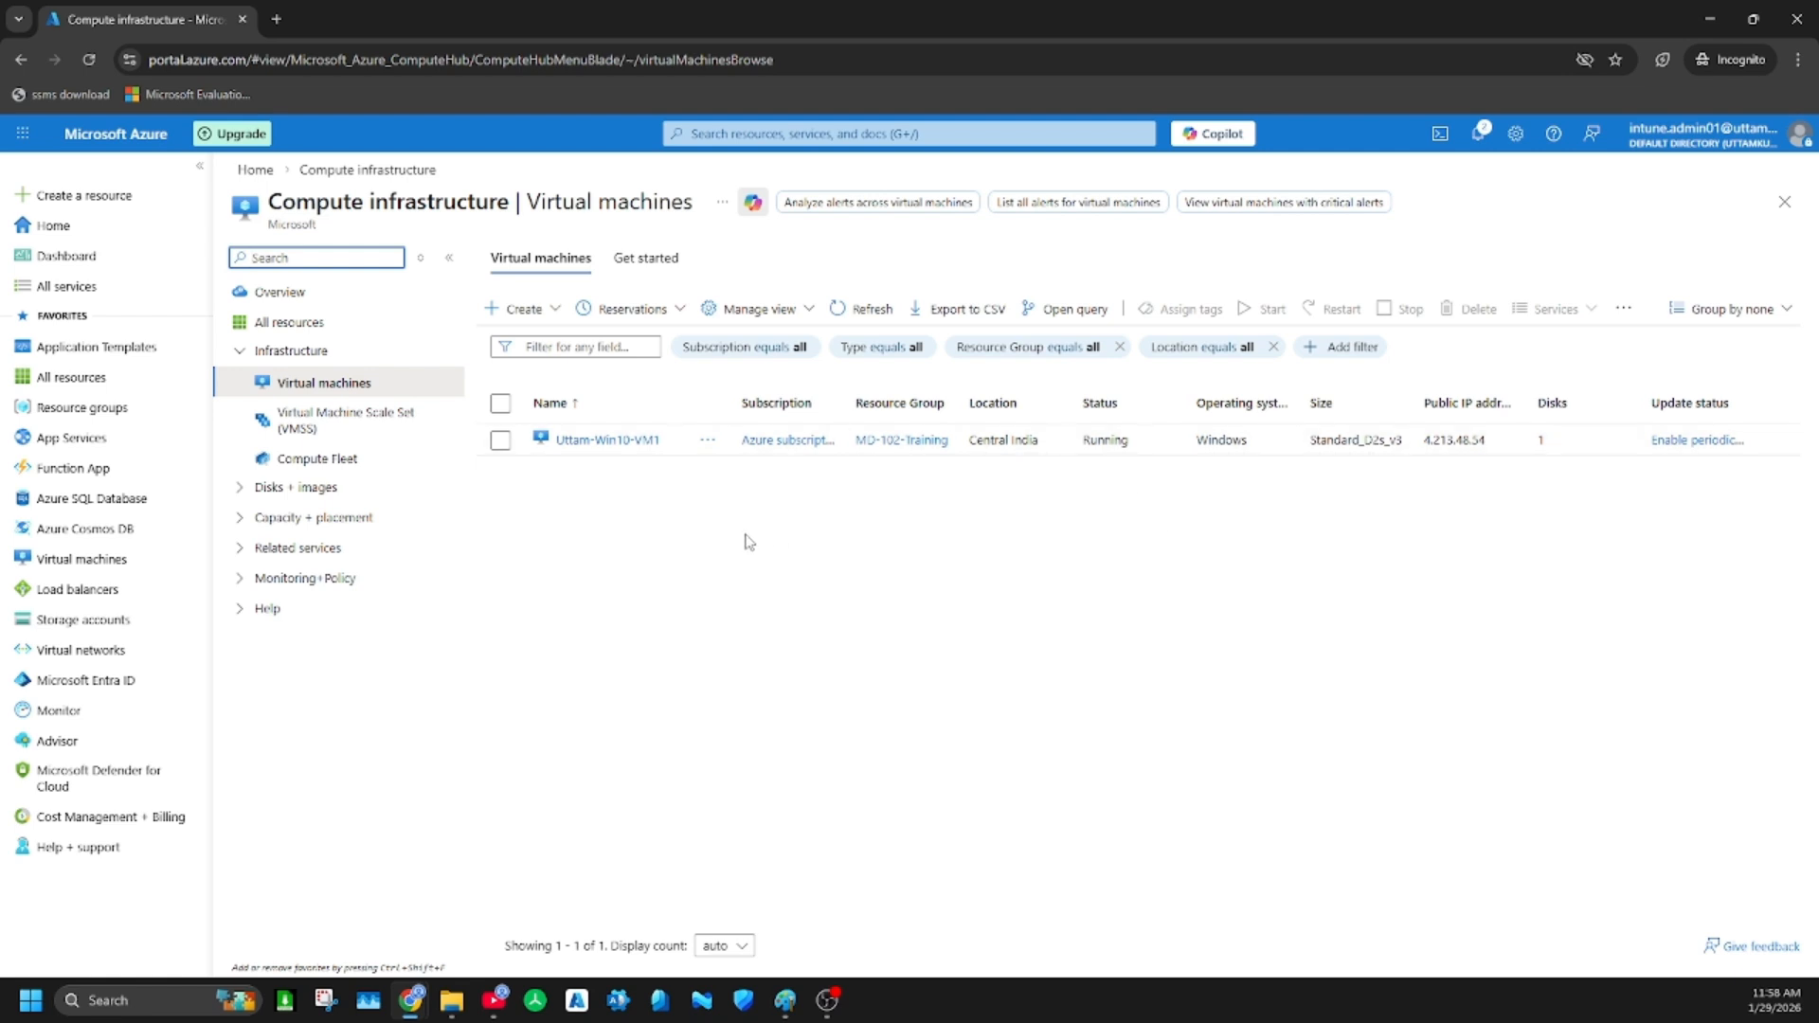
{"action": "left_click", "coordinate": [608, 442]}
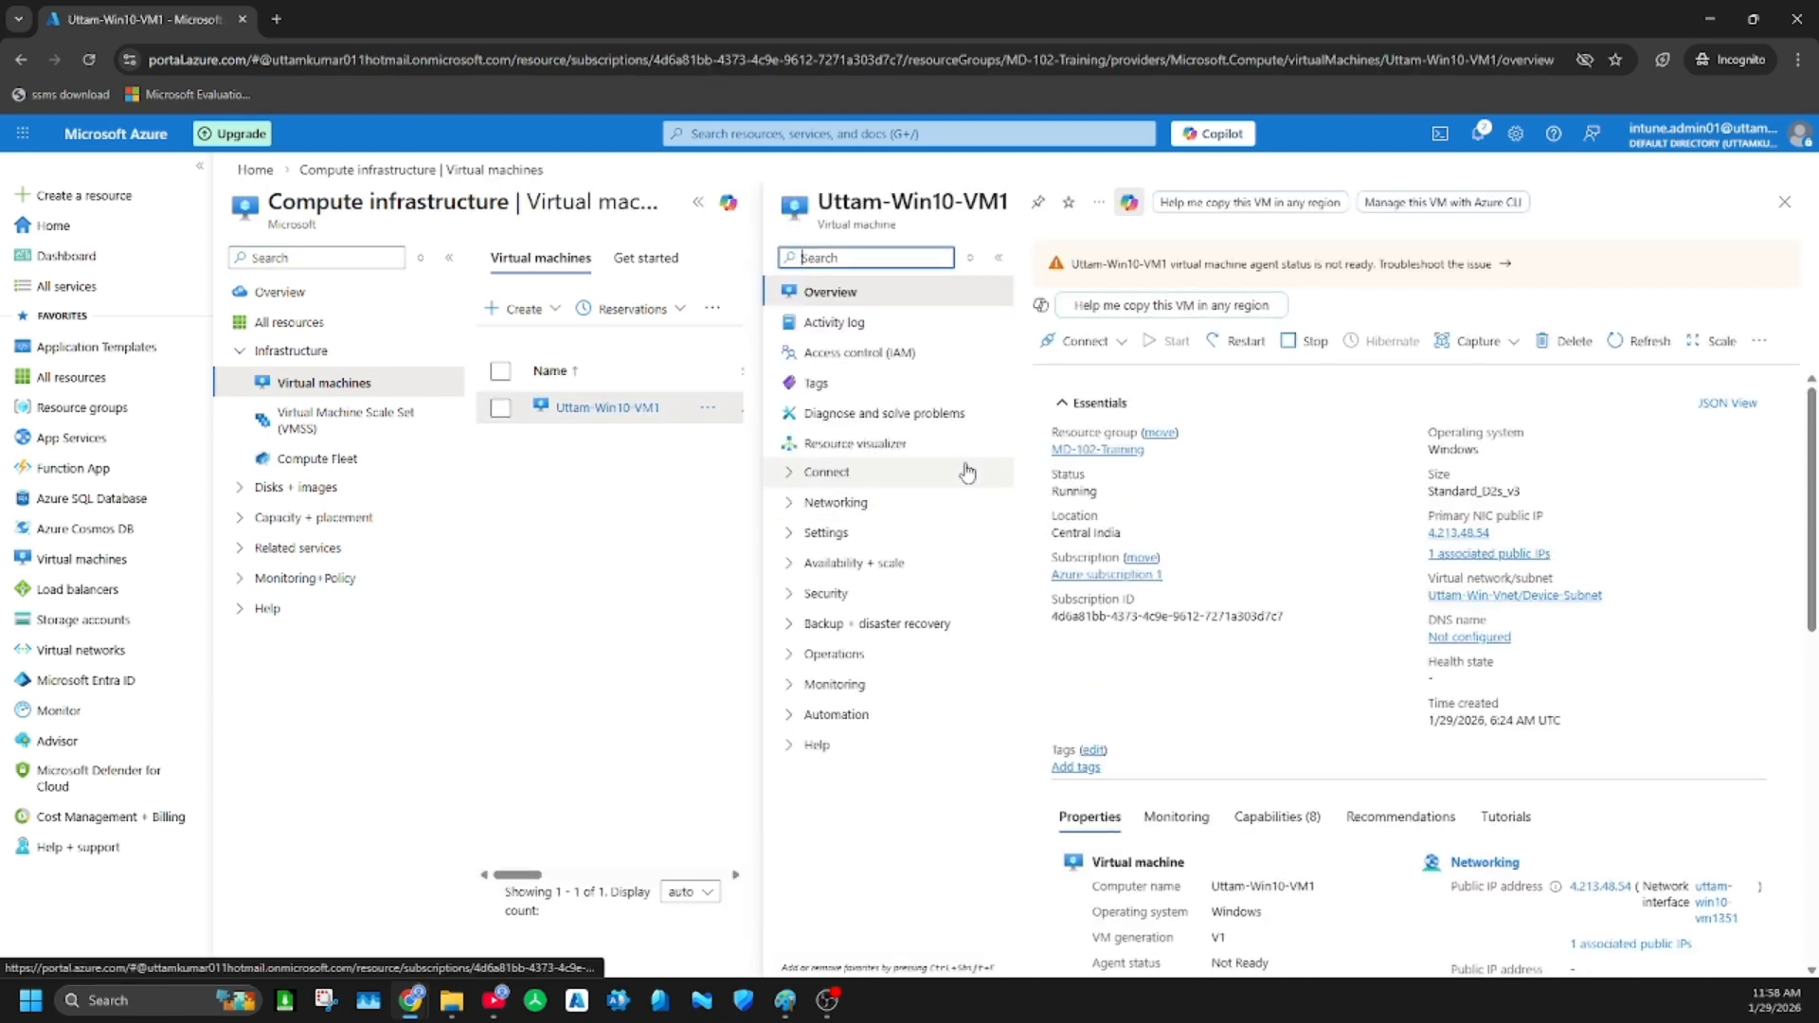
{"action": "left_click", "coordinate": [1104, 347]}
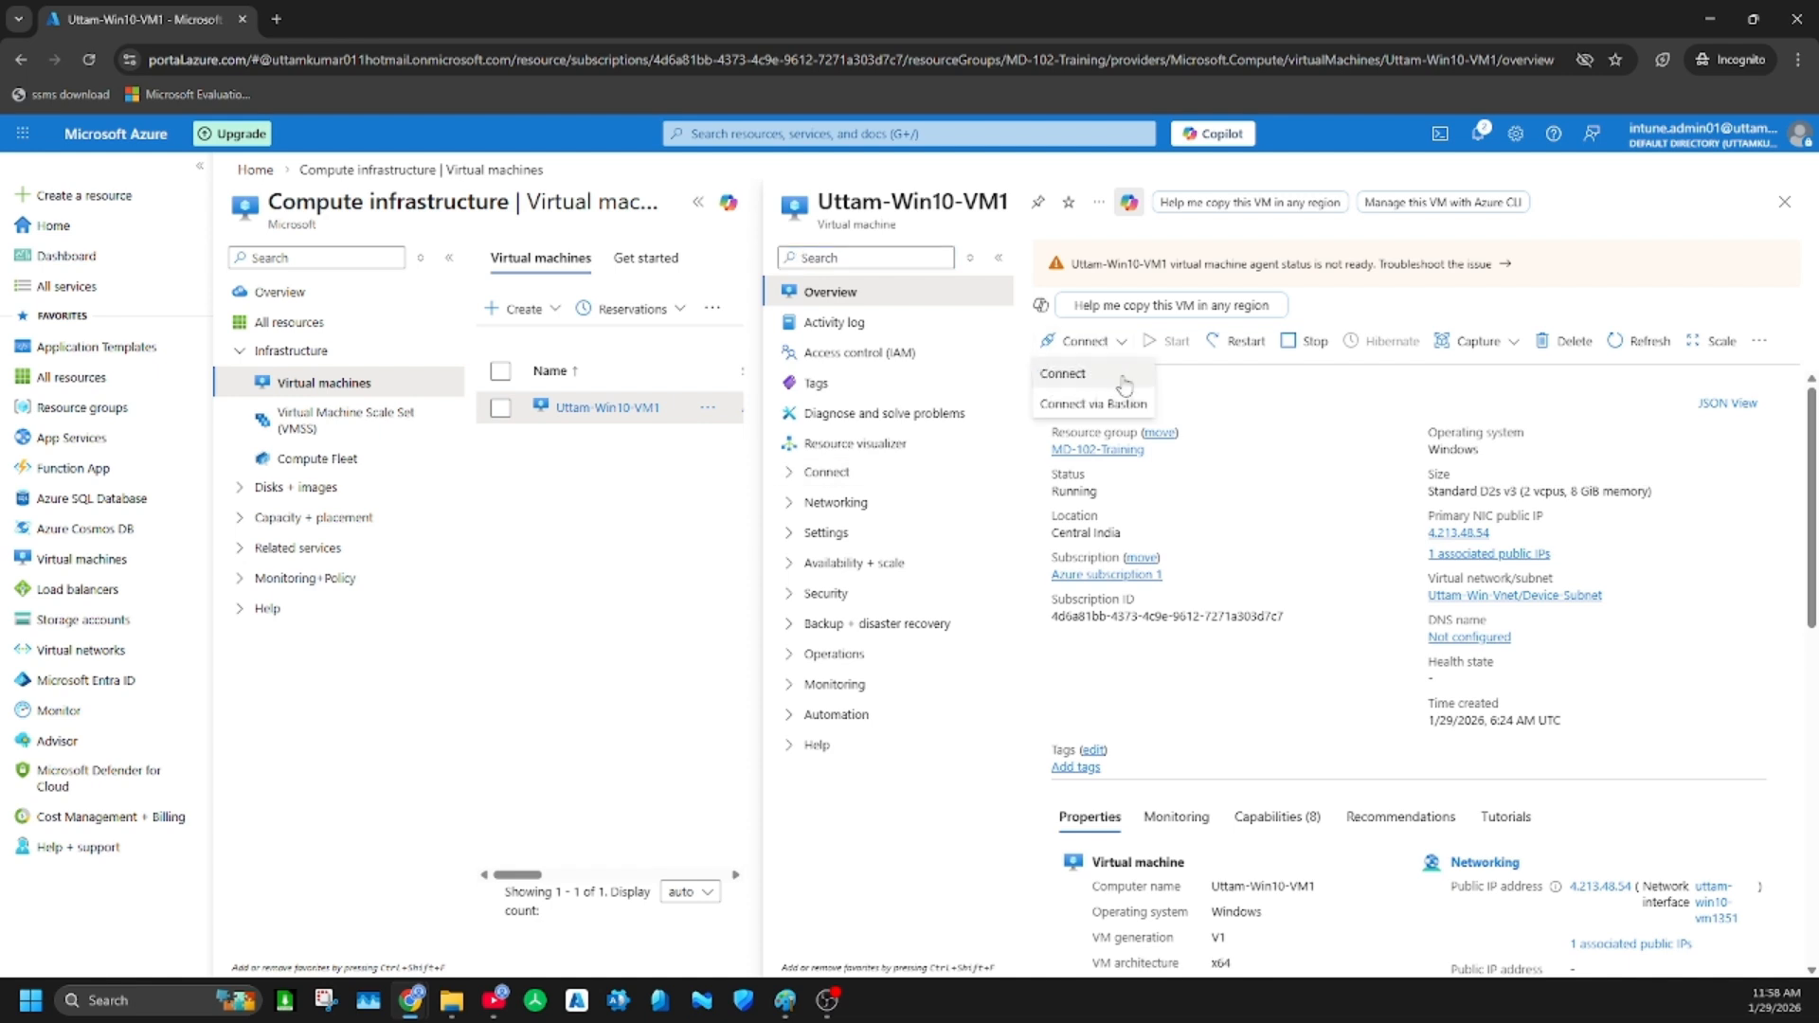
{"action": "left_click", "coordinate": [1093, 372]}
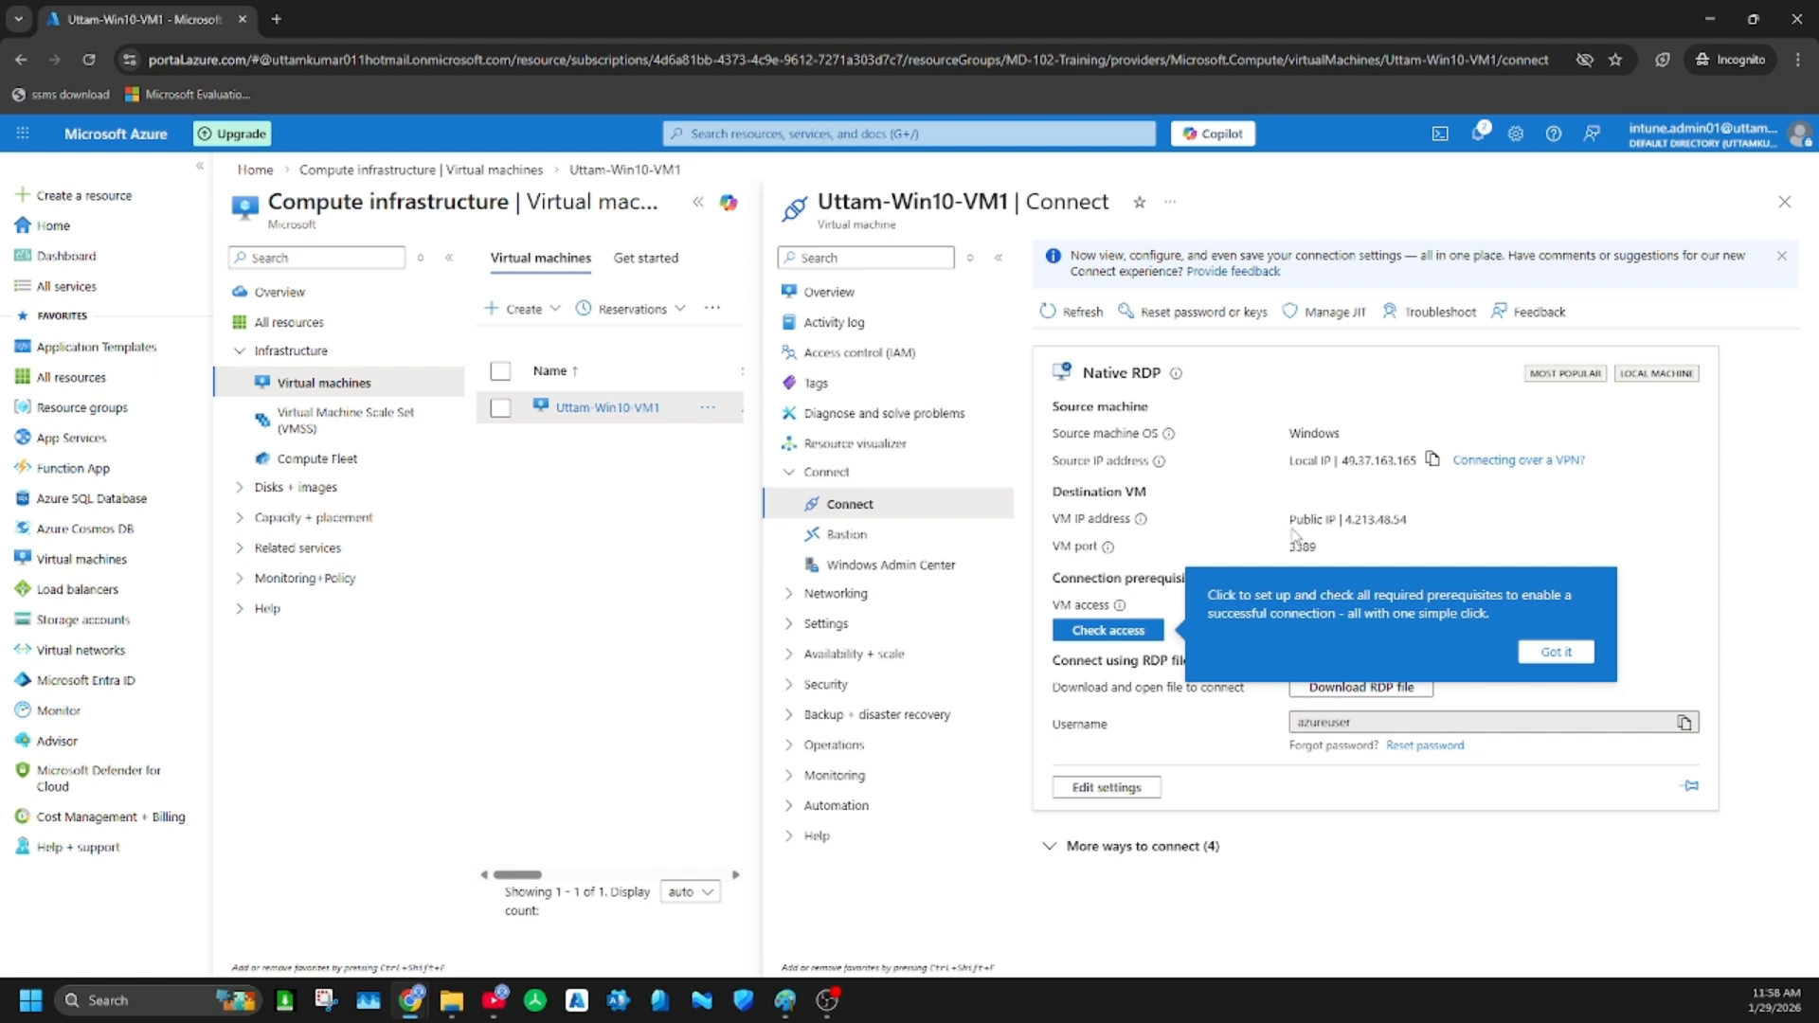
{"action": "left_click", "coordinate": [1561, 652]}
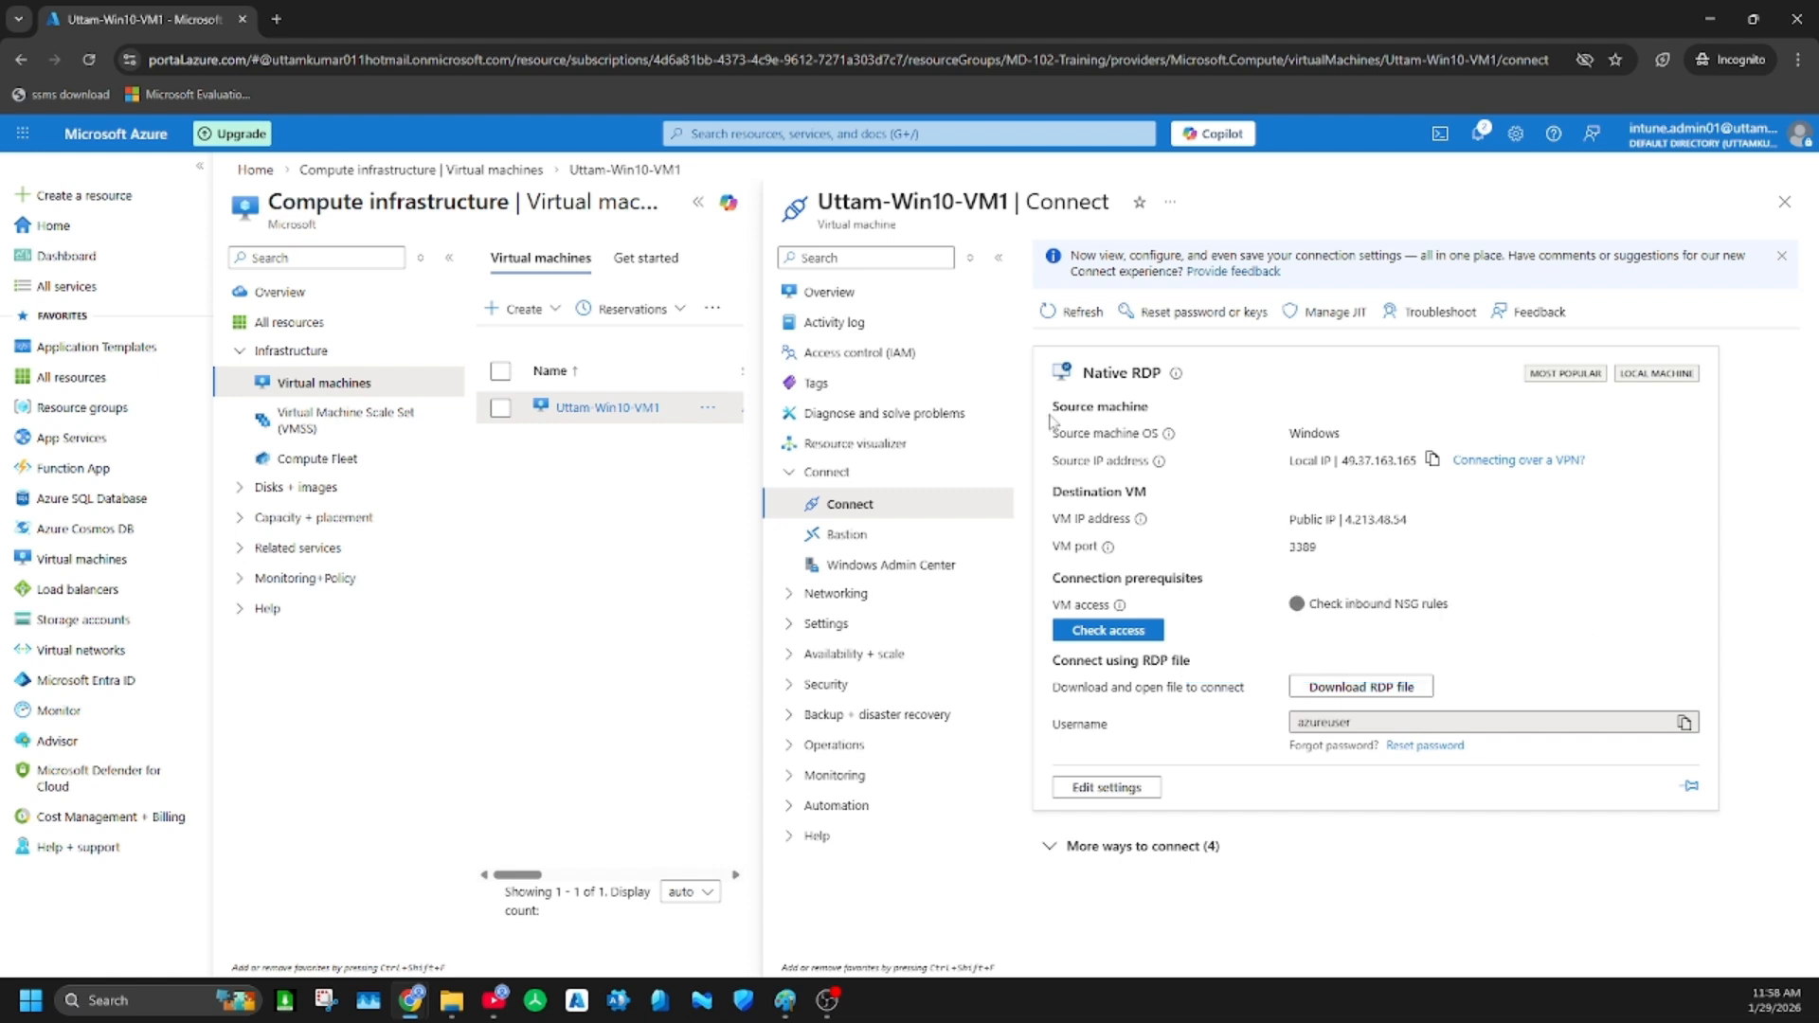
{"action": "left_click", "coordinate": [698, 202]}
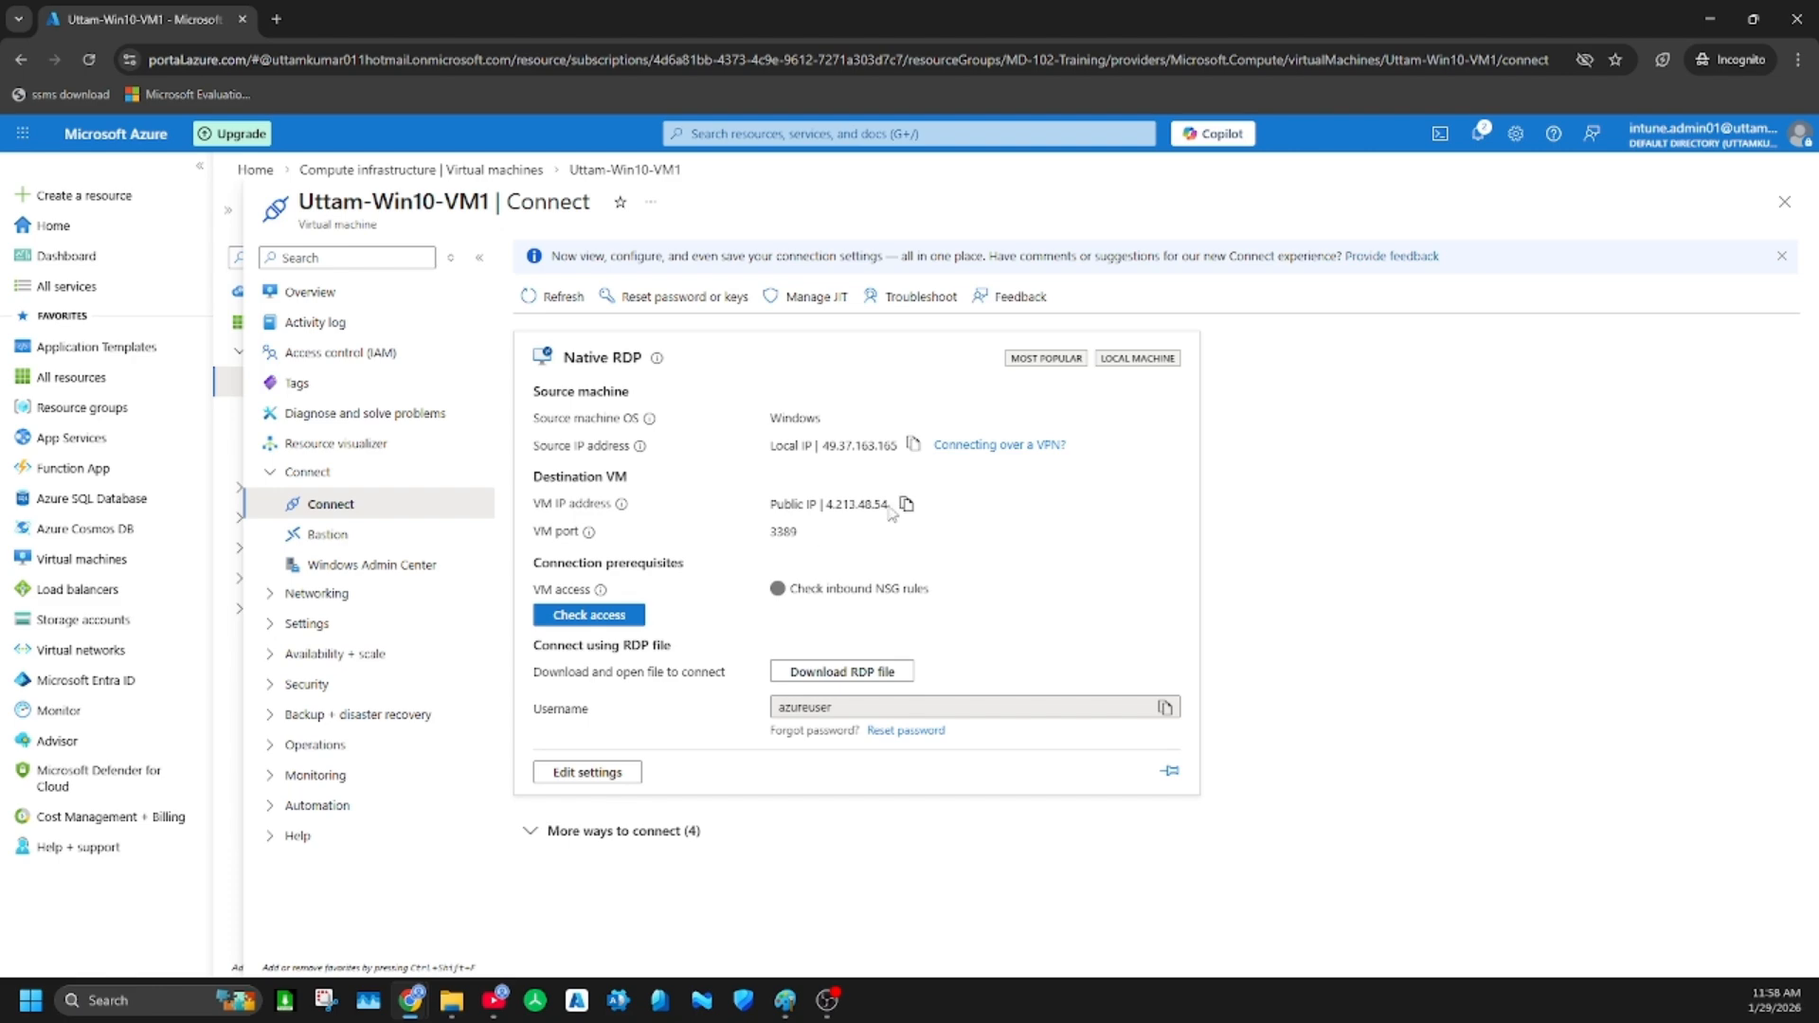
Copy the VM's public IP address and start a connection to it in Remote Desktop Connection
{"action": "left_click", "coordinate": [909, 506]}
{"action": "left_click", "coordinate": [32, 1000]}
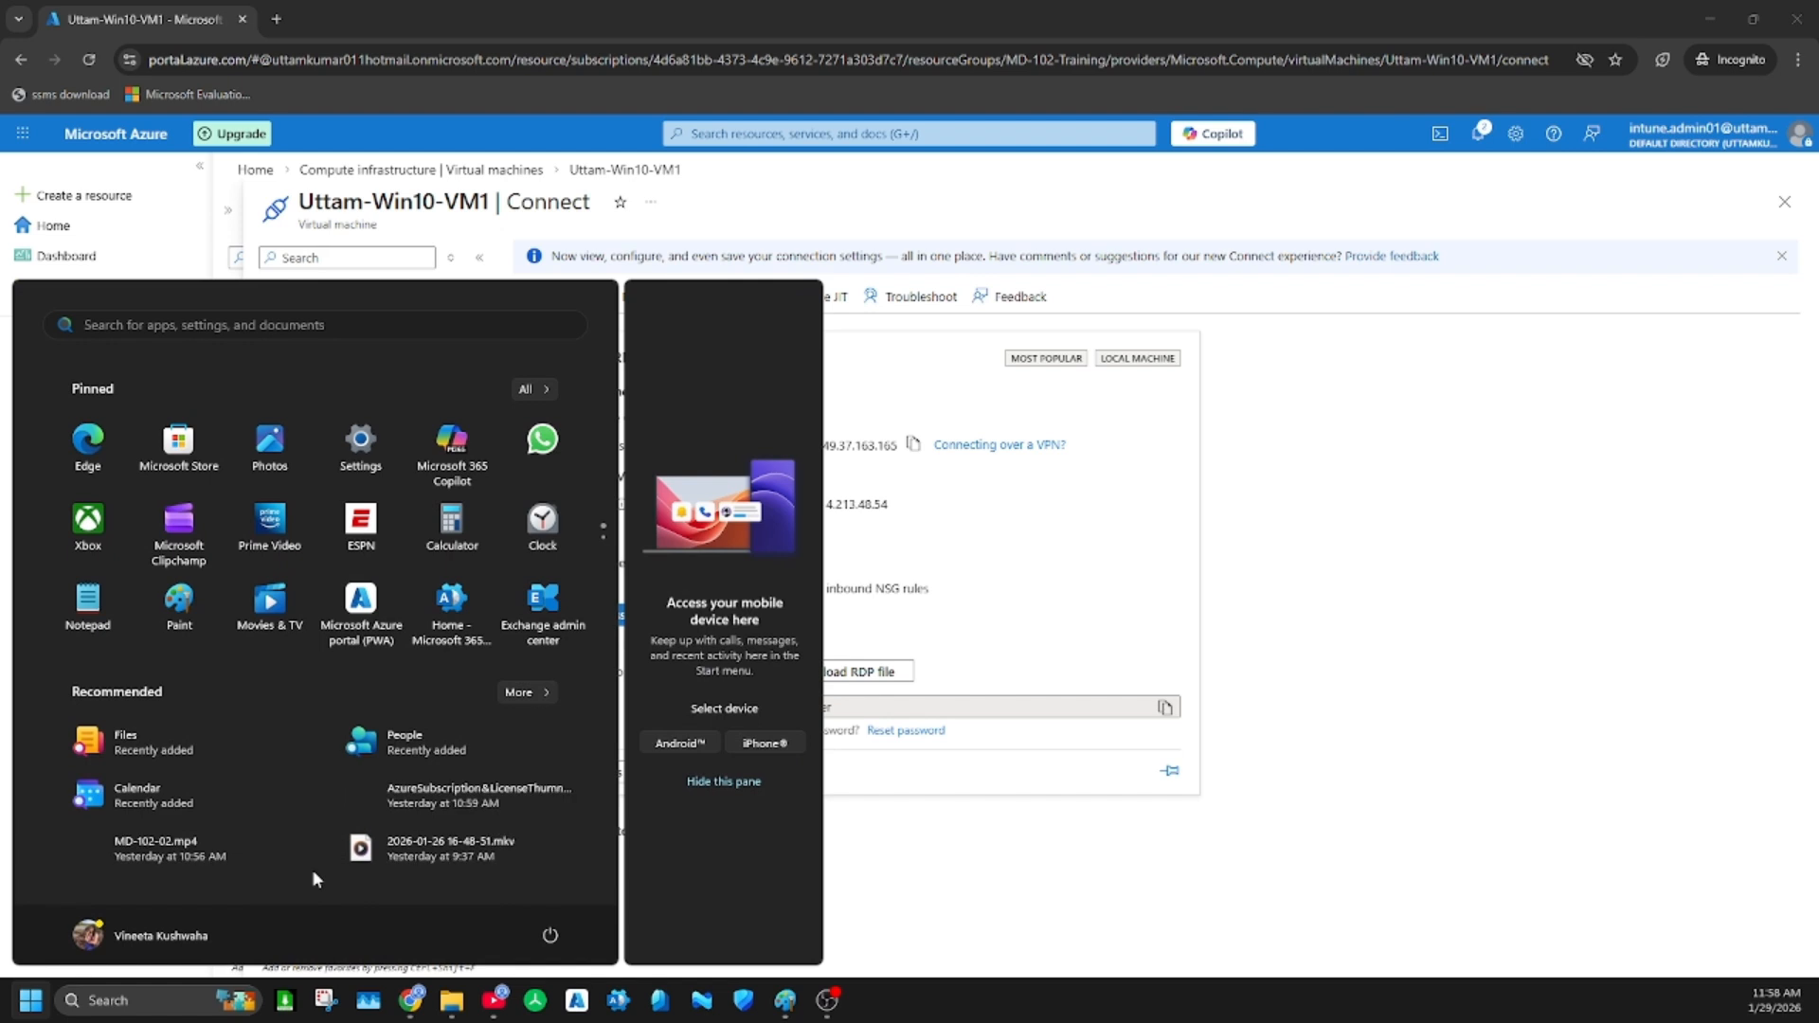
{"action": "type", "text": "mst"}
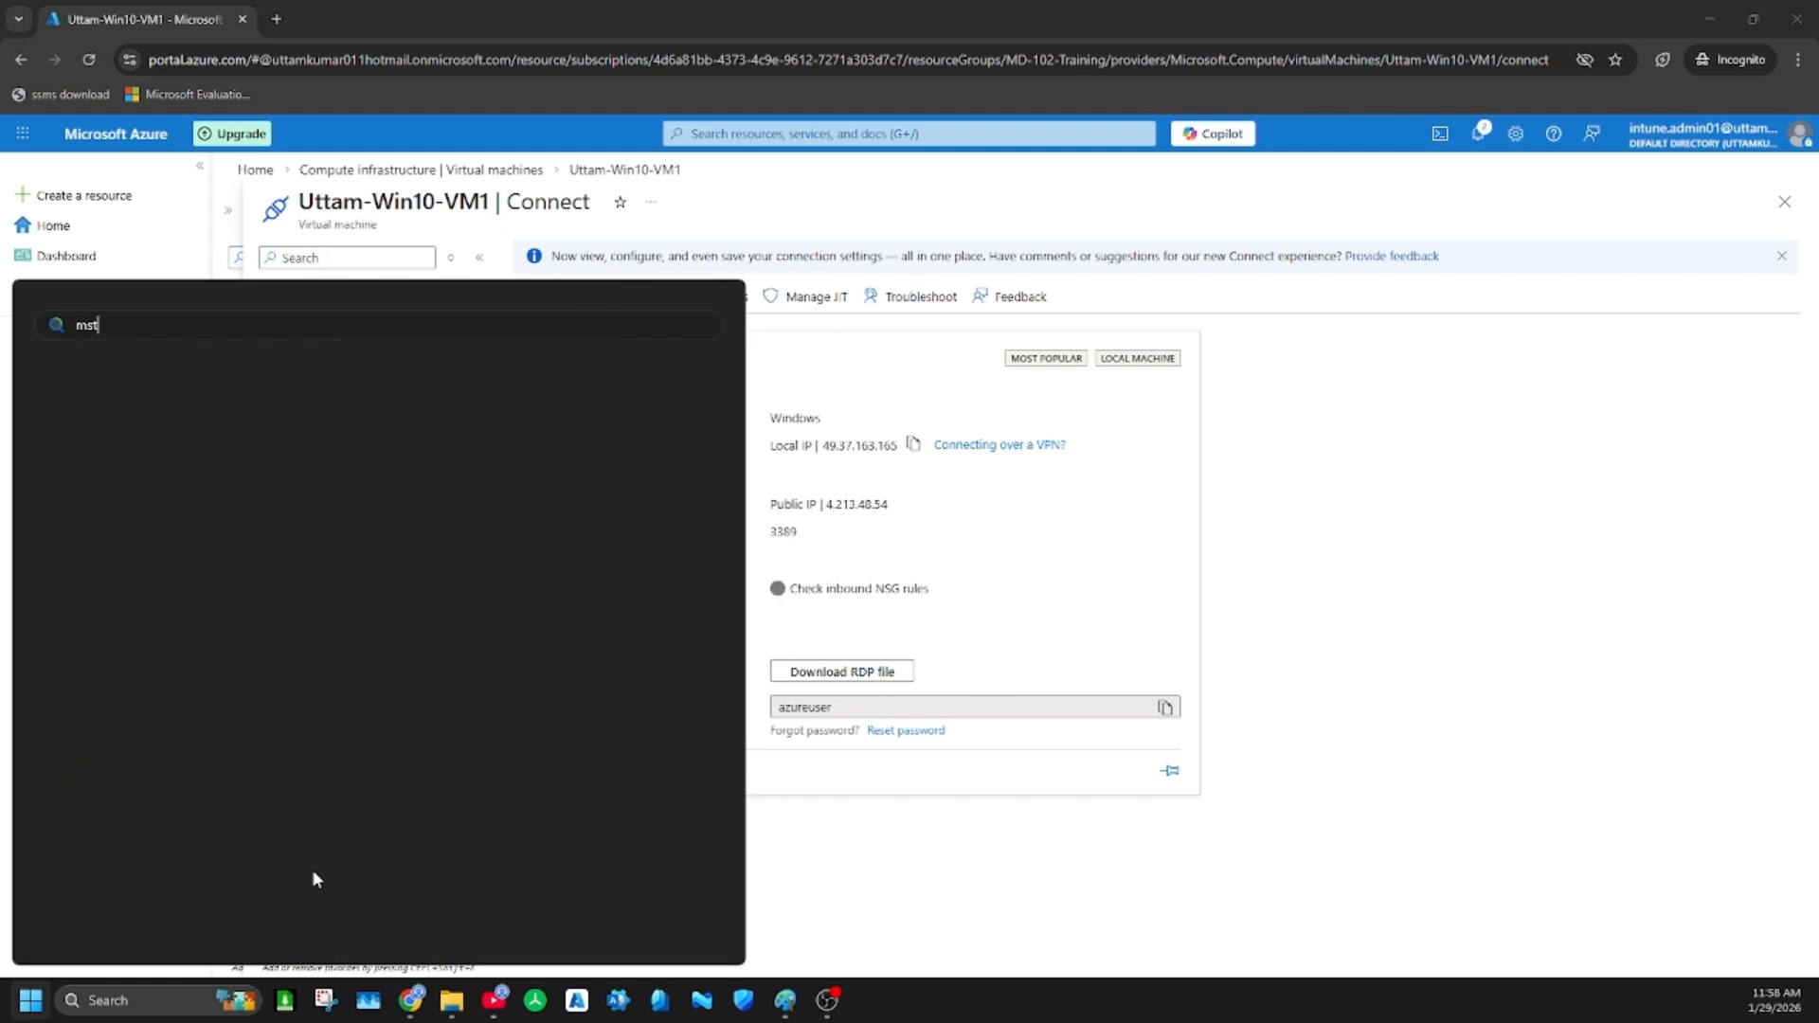
{"action": "key", "text": "Return"}
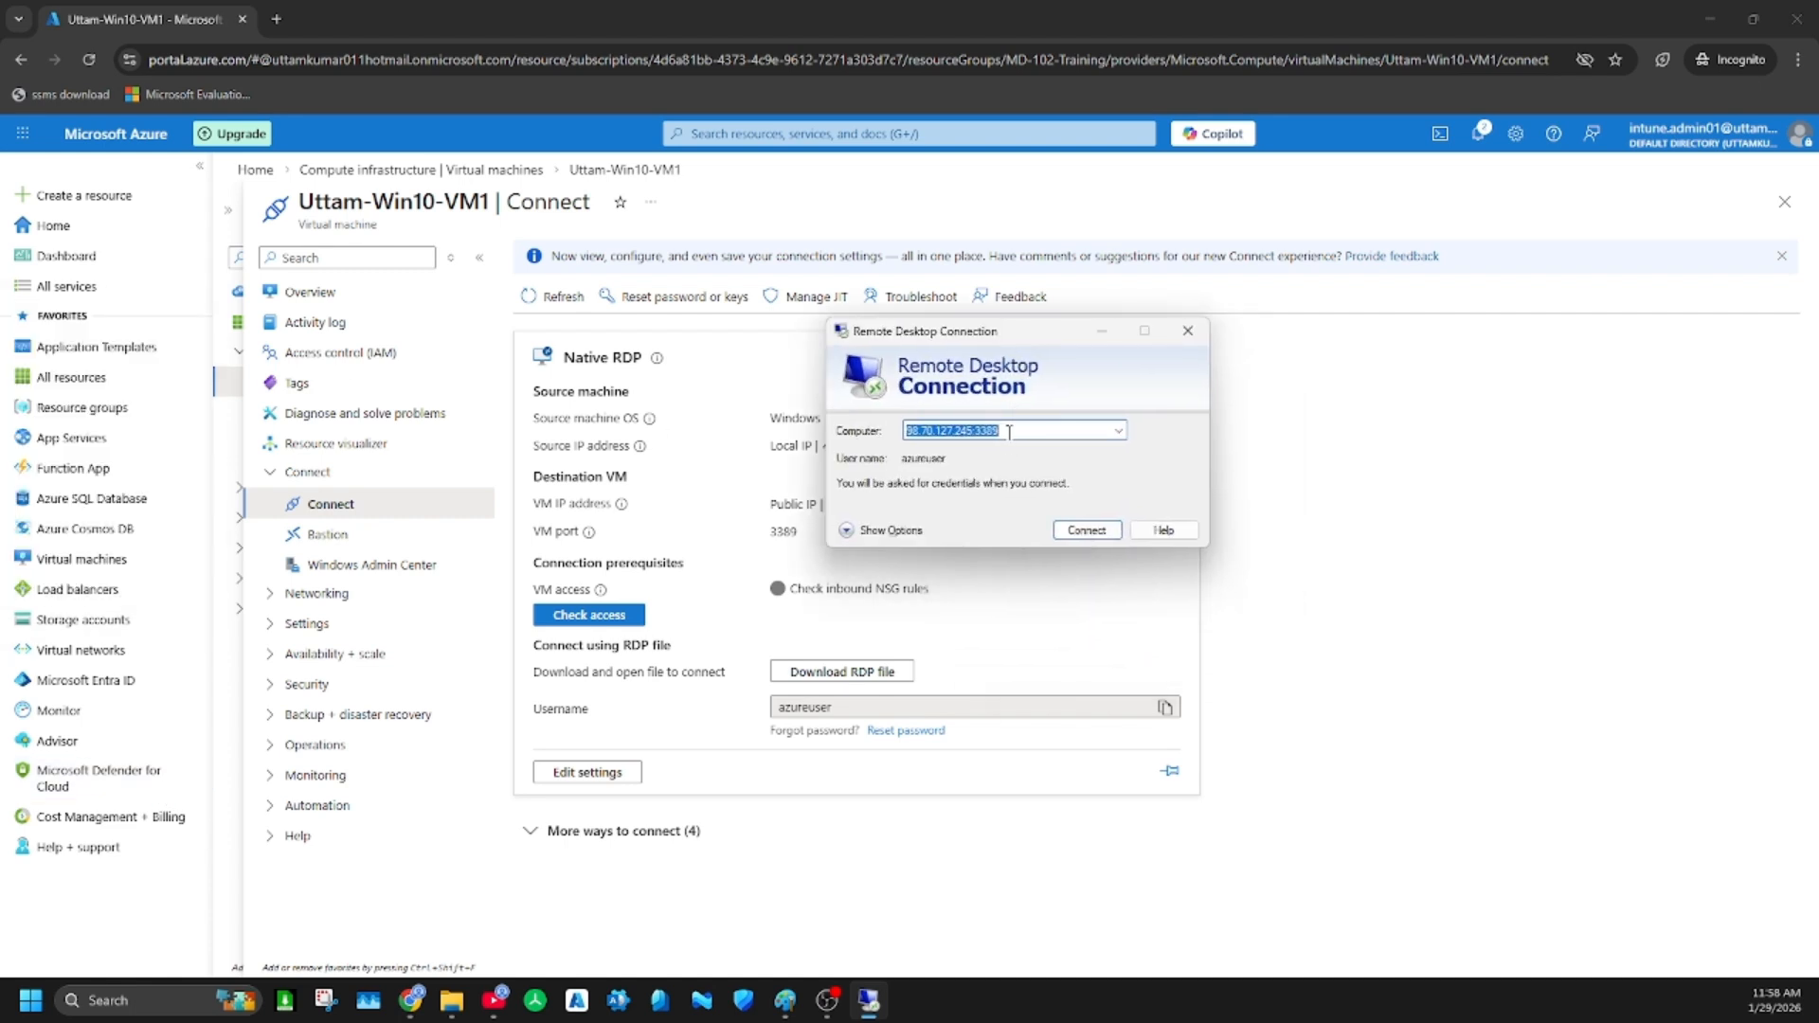
{"action": "key", "text": "ctrl+v"}
{"action": "left_click", "coordinate": [1080, 532]}
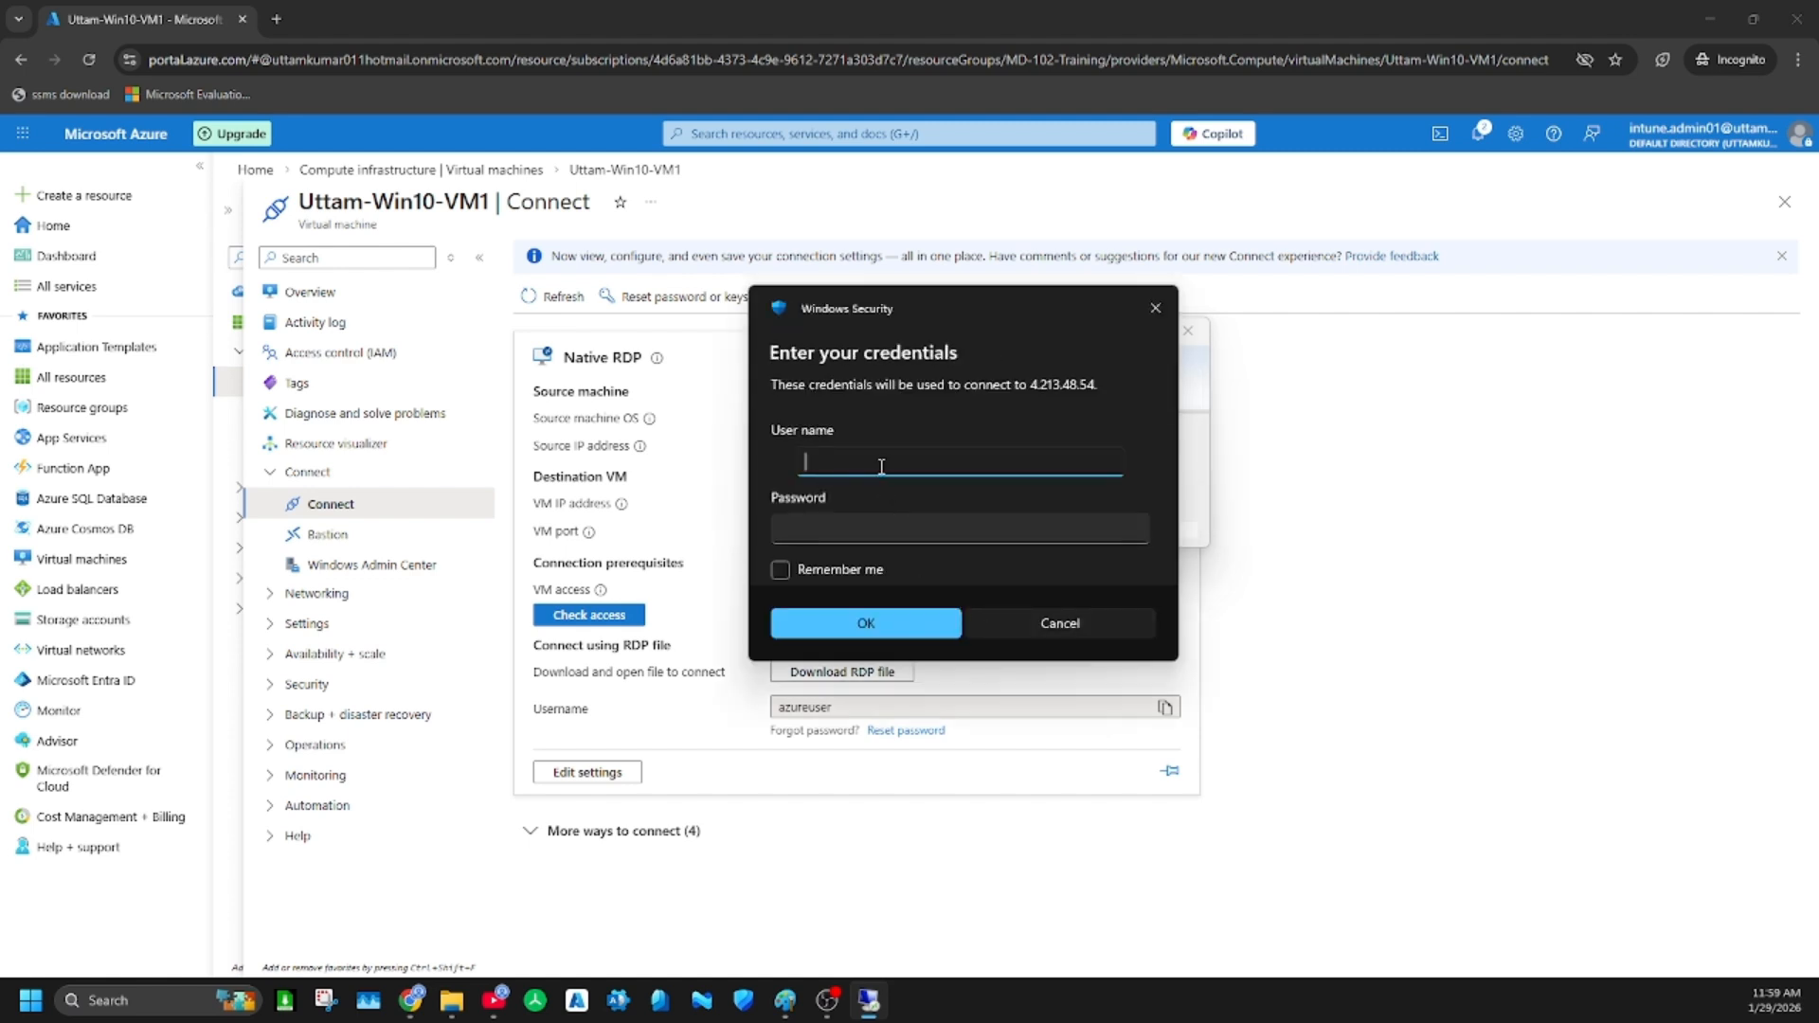
Sign in to the VM as azureuser with the account password and accept the untrusted certificate
{"action": "type", "text": "azureuser"}
{"action": "left_click", "coordinate": [901, 528]}
{"action": "type", "text": "•••••"}
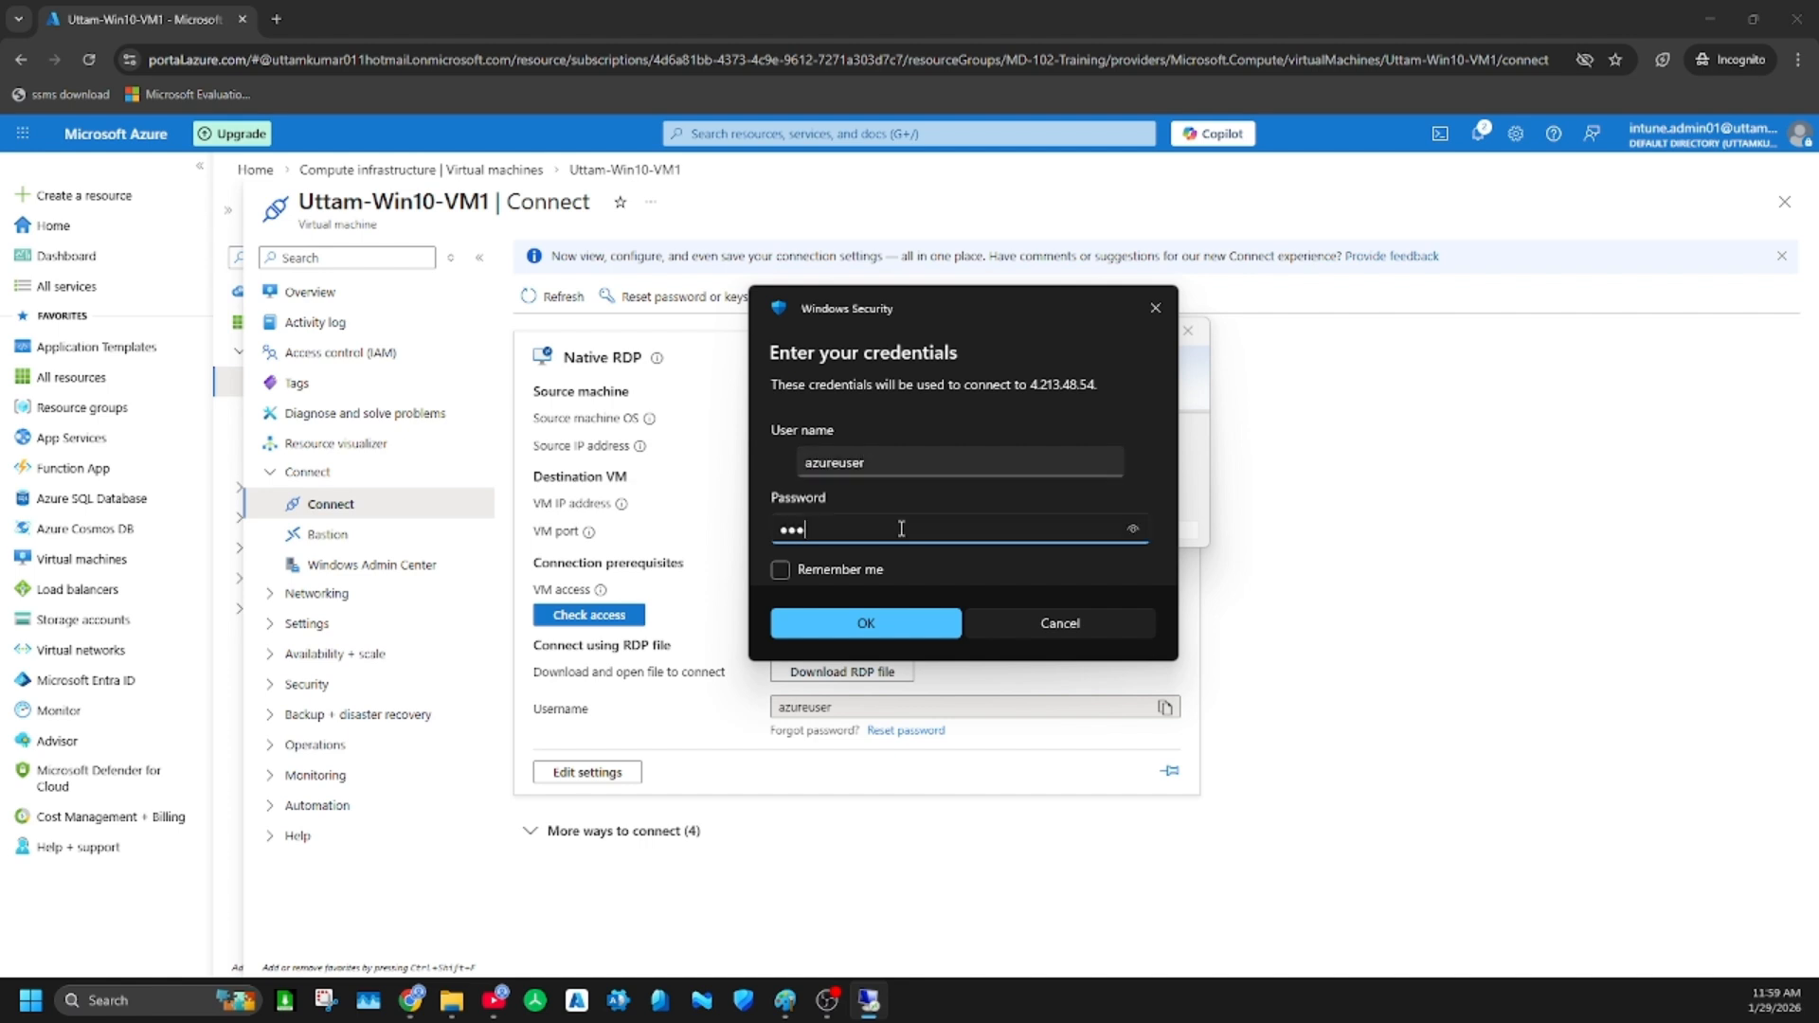
{"action": "type", "text": "••••"}
{"action": "key", "text": "Return"}
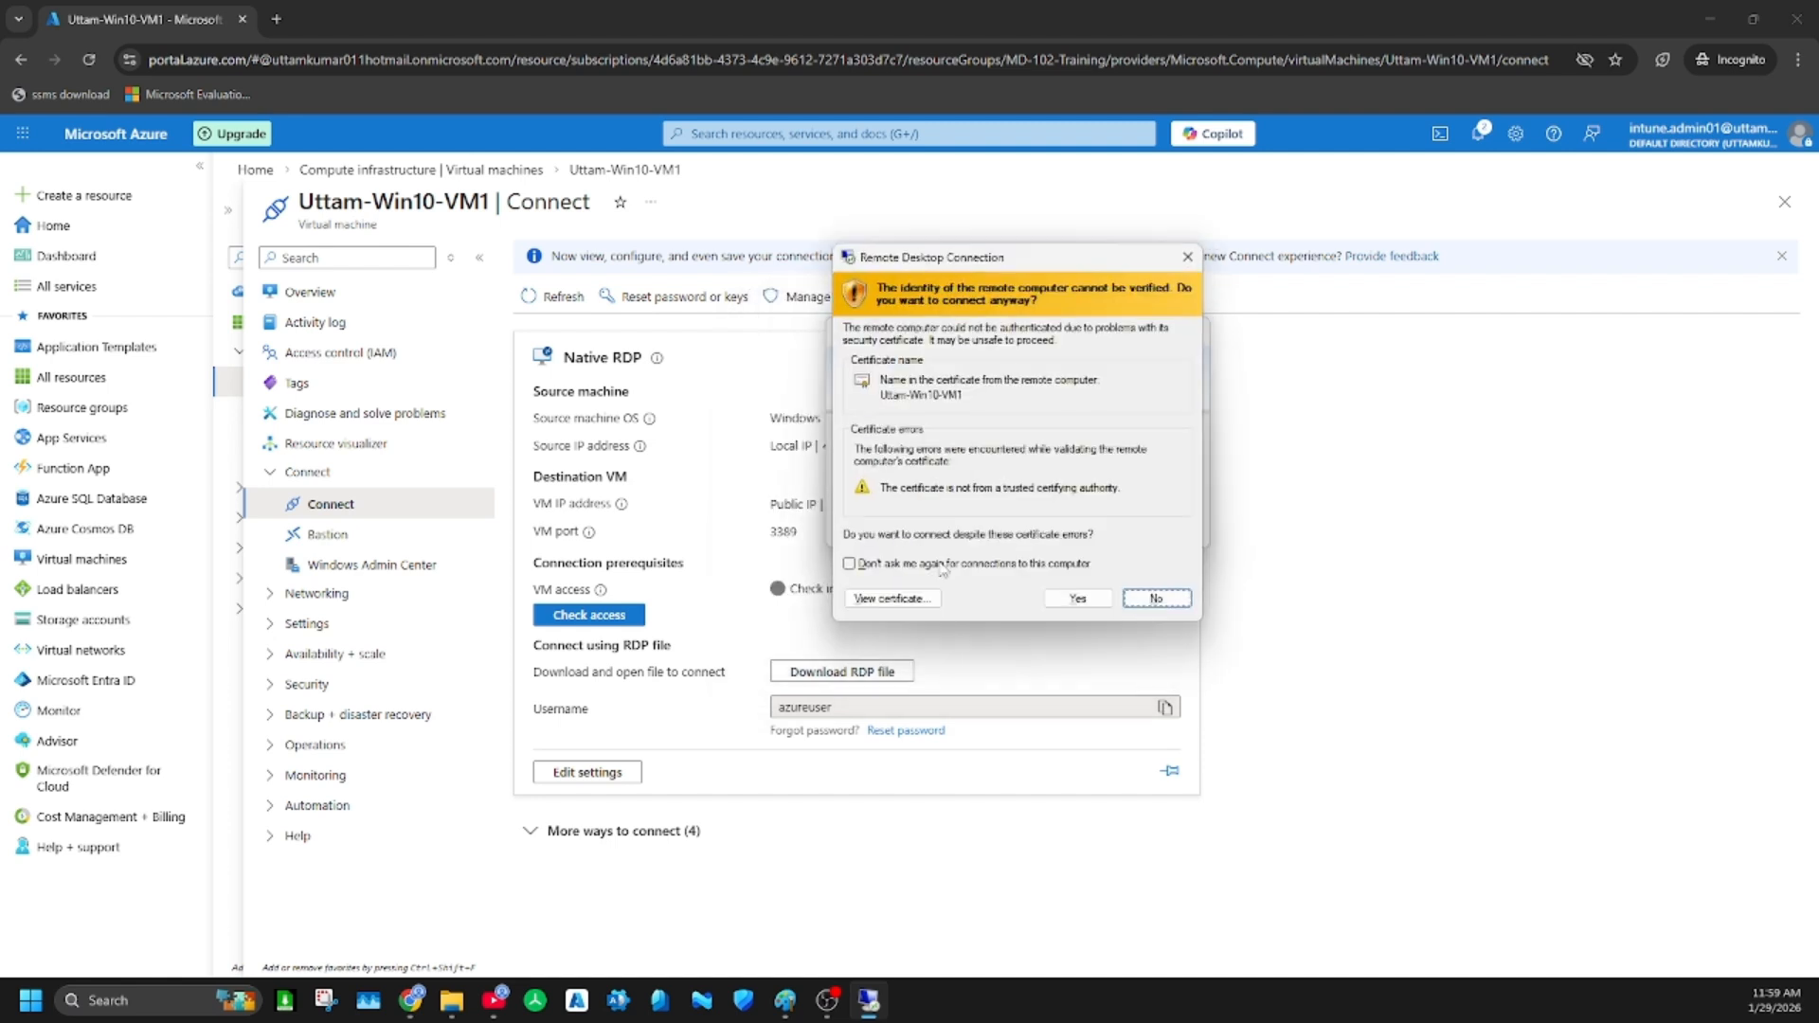
{"action": "left_click", "coordinate": [1073, 595]}
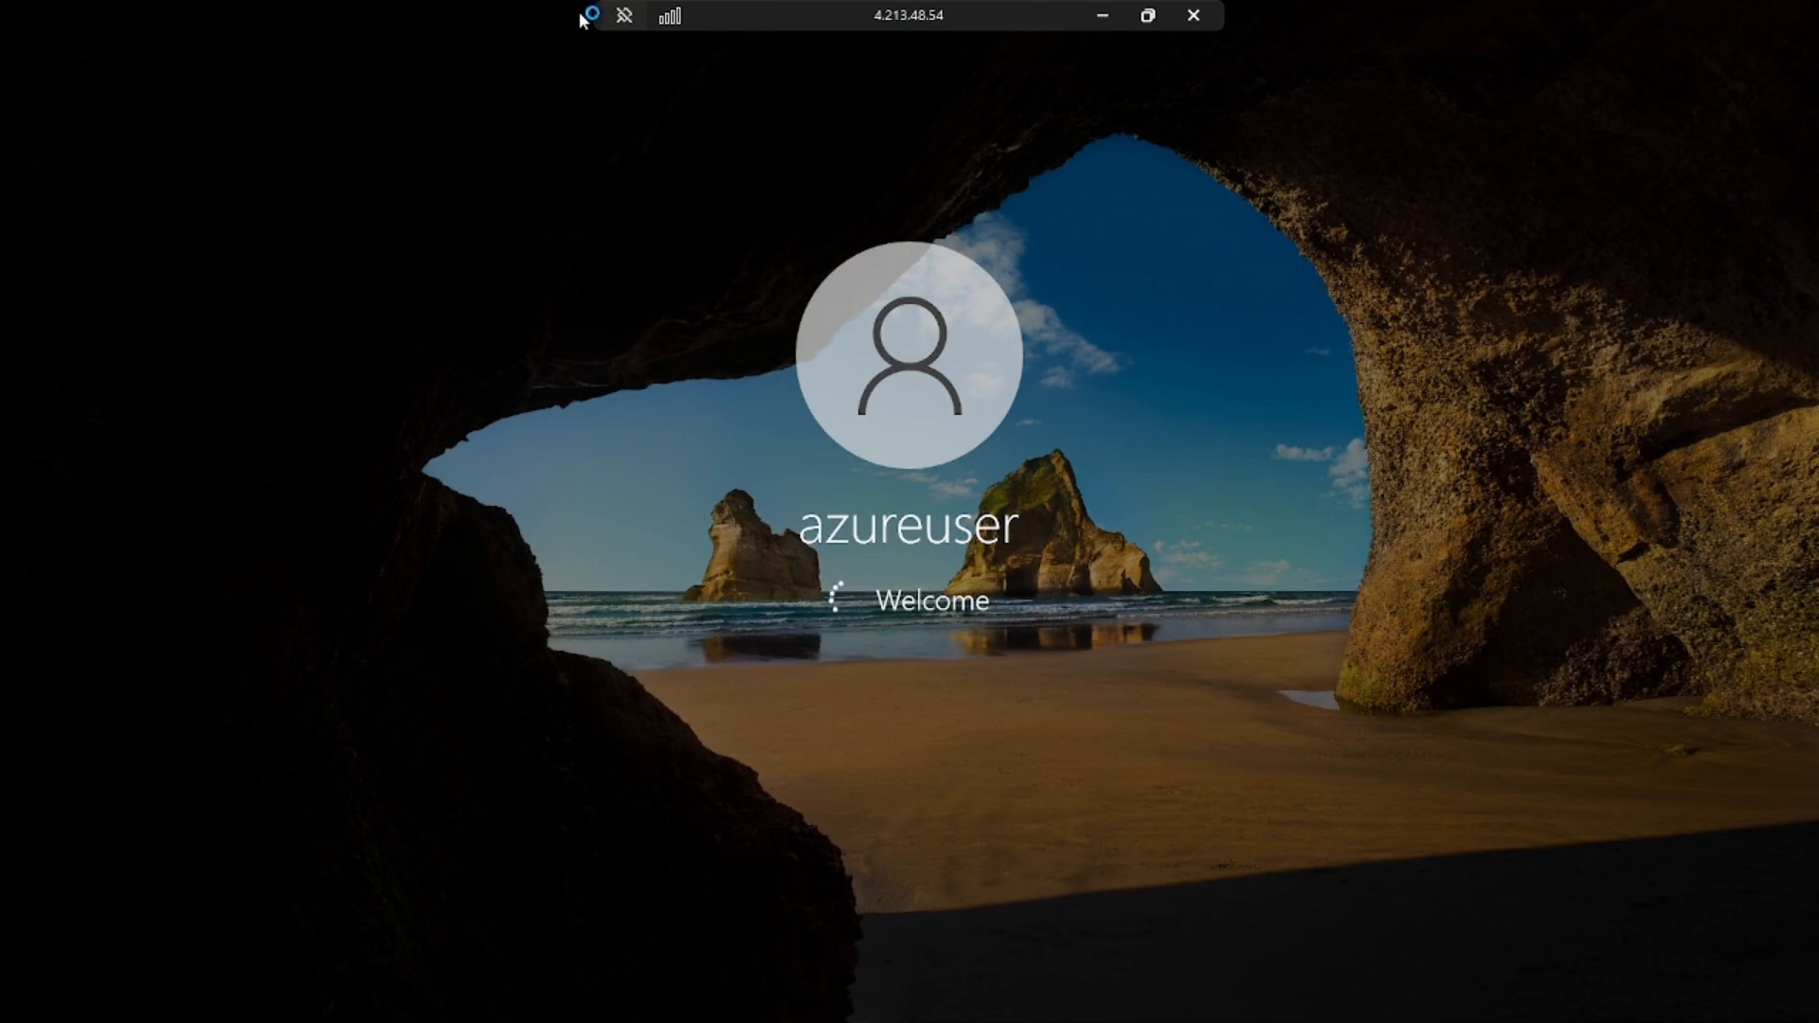
Minimize the remote session, return to the virtual machines list and start creating another virtual machine
{"action": "left_click_drag", "start_coordinate": [597, 19], "coordinate": [903, 31]}
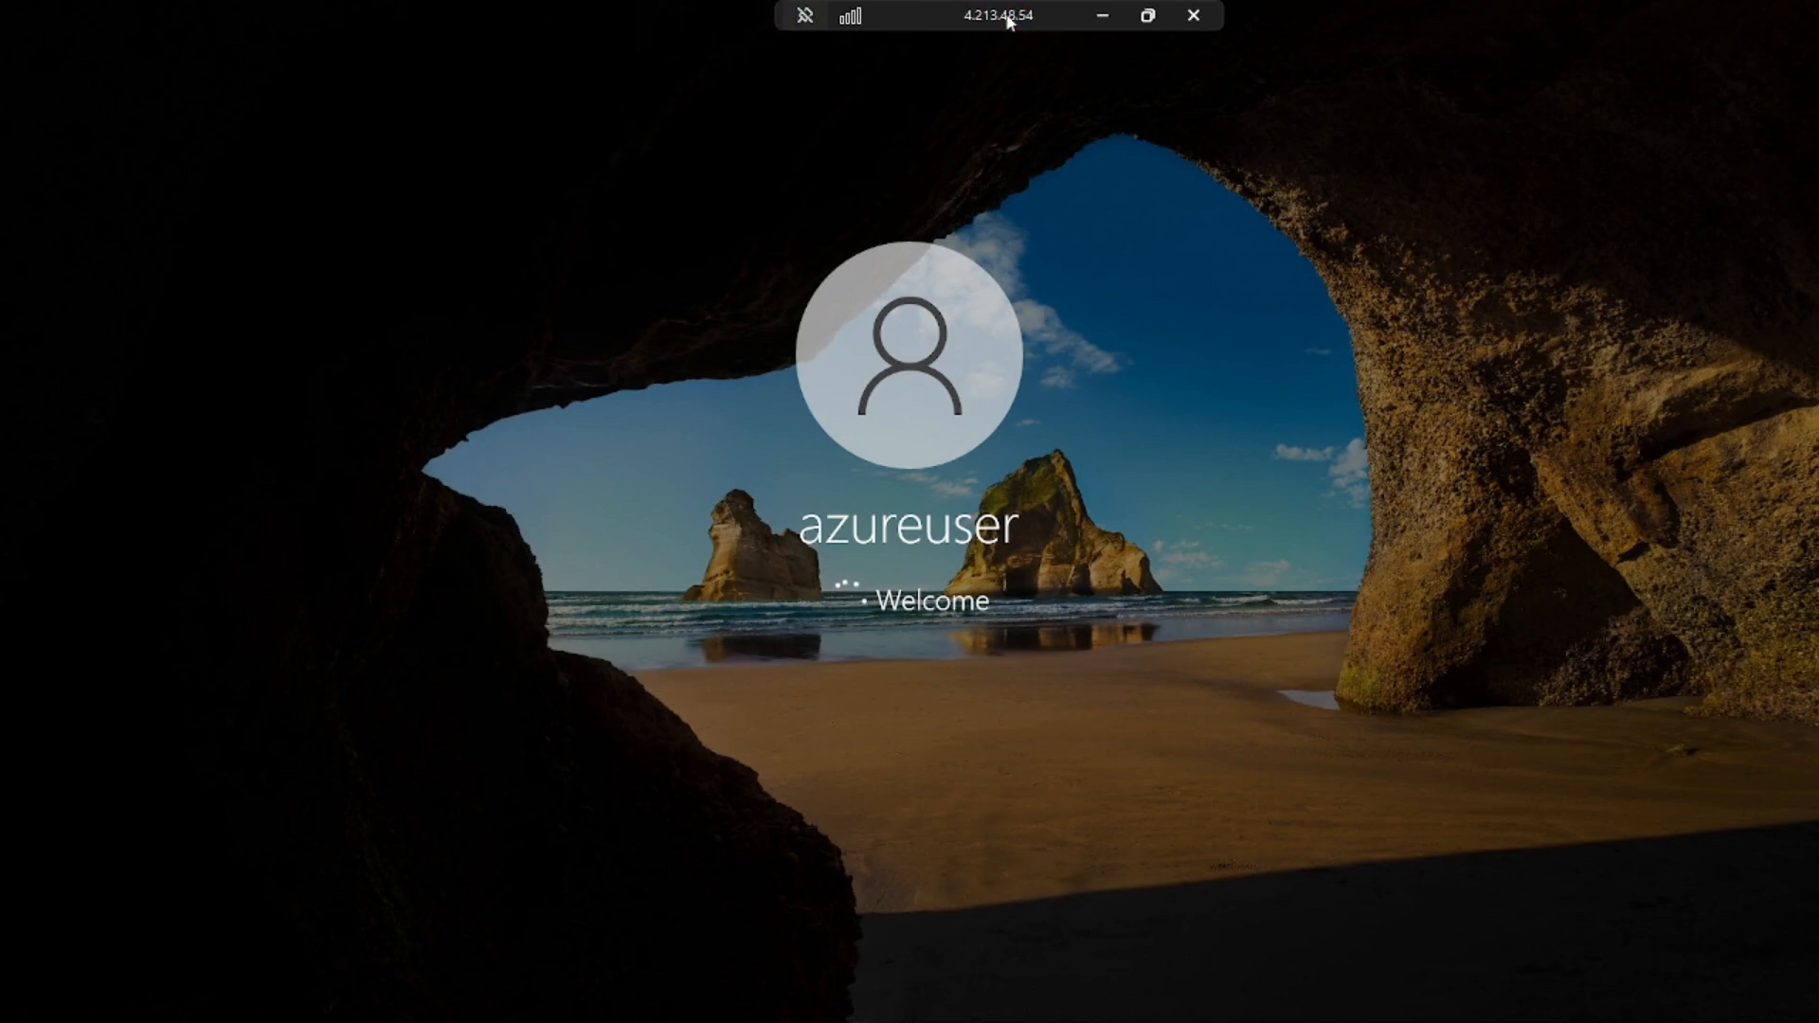
{"action": "left_click", "coordinate": [1101, 17]}
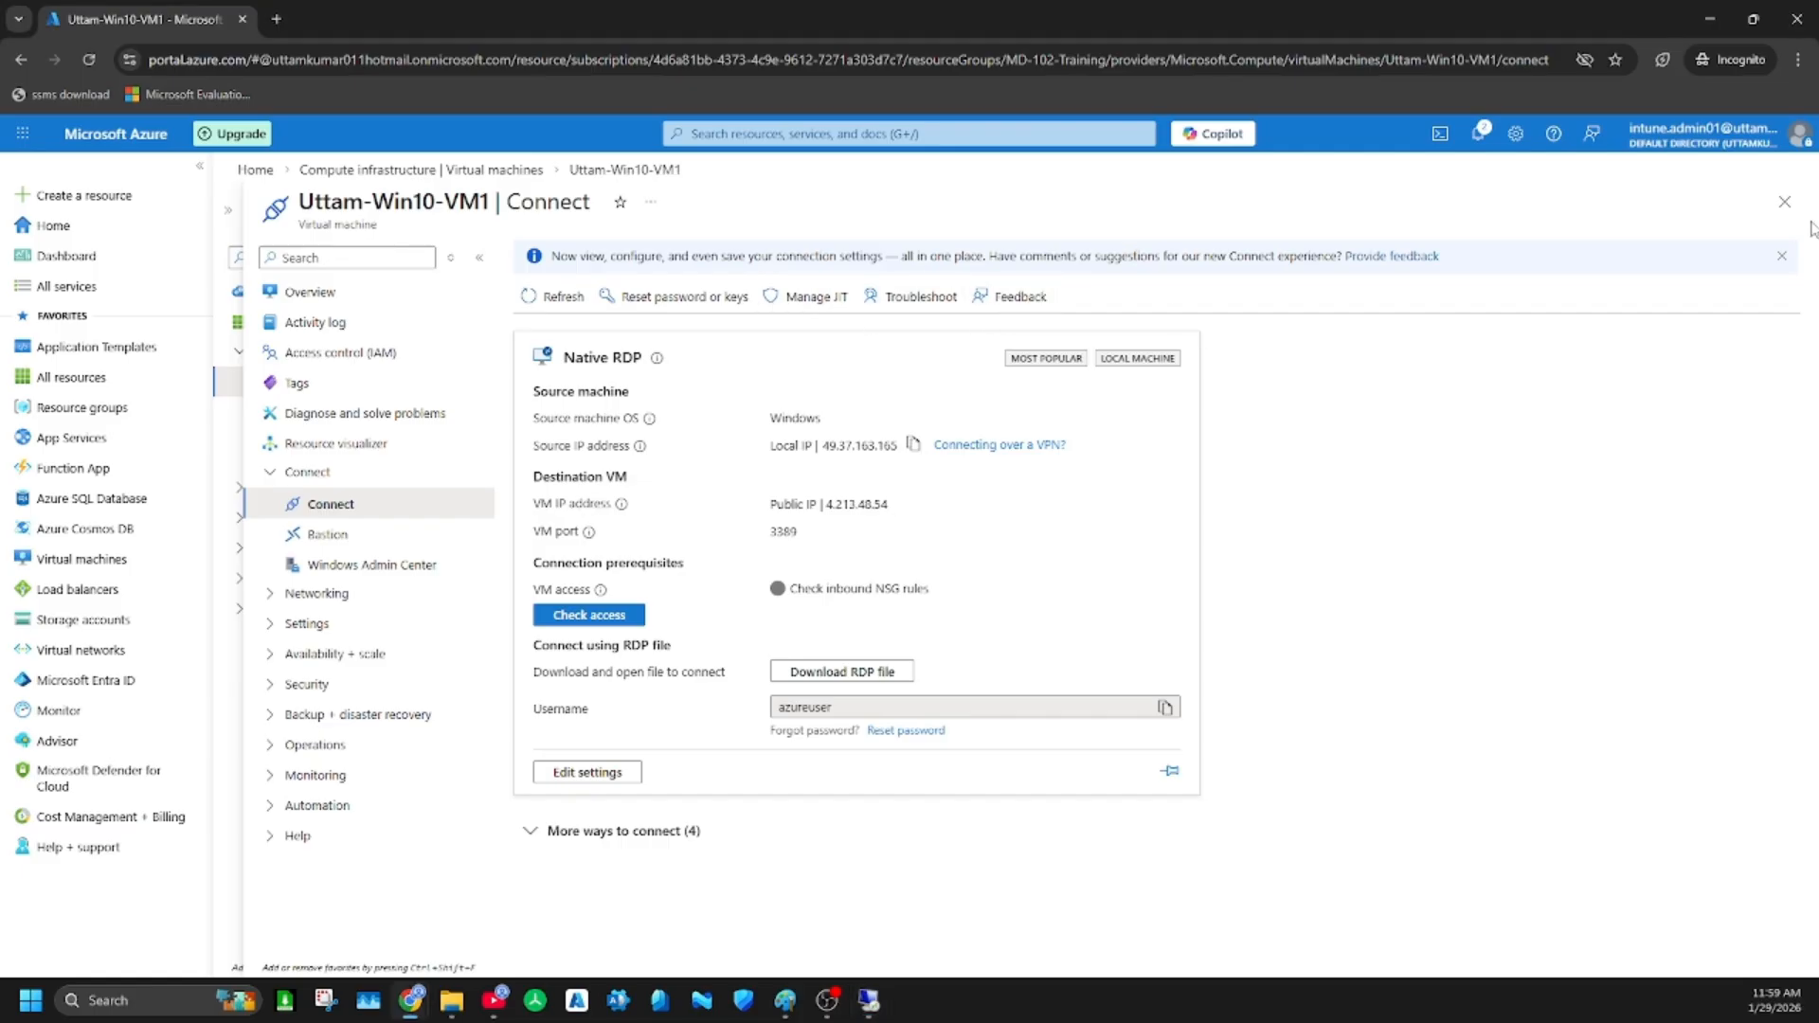
{"action": "left_click", "coordinate": [1784, 201]}
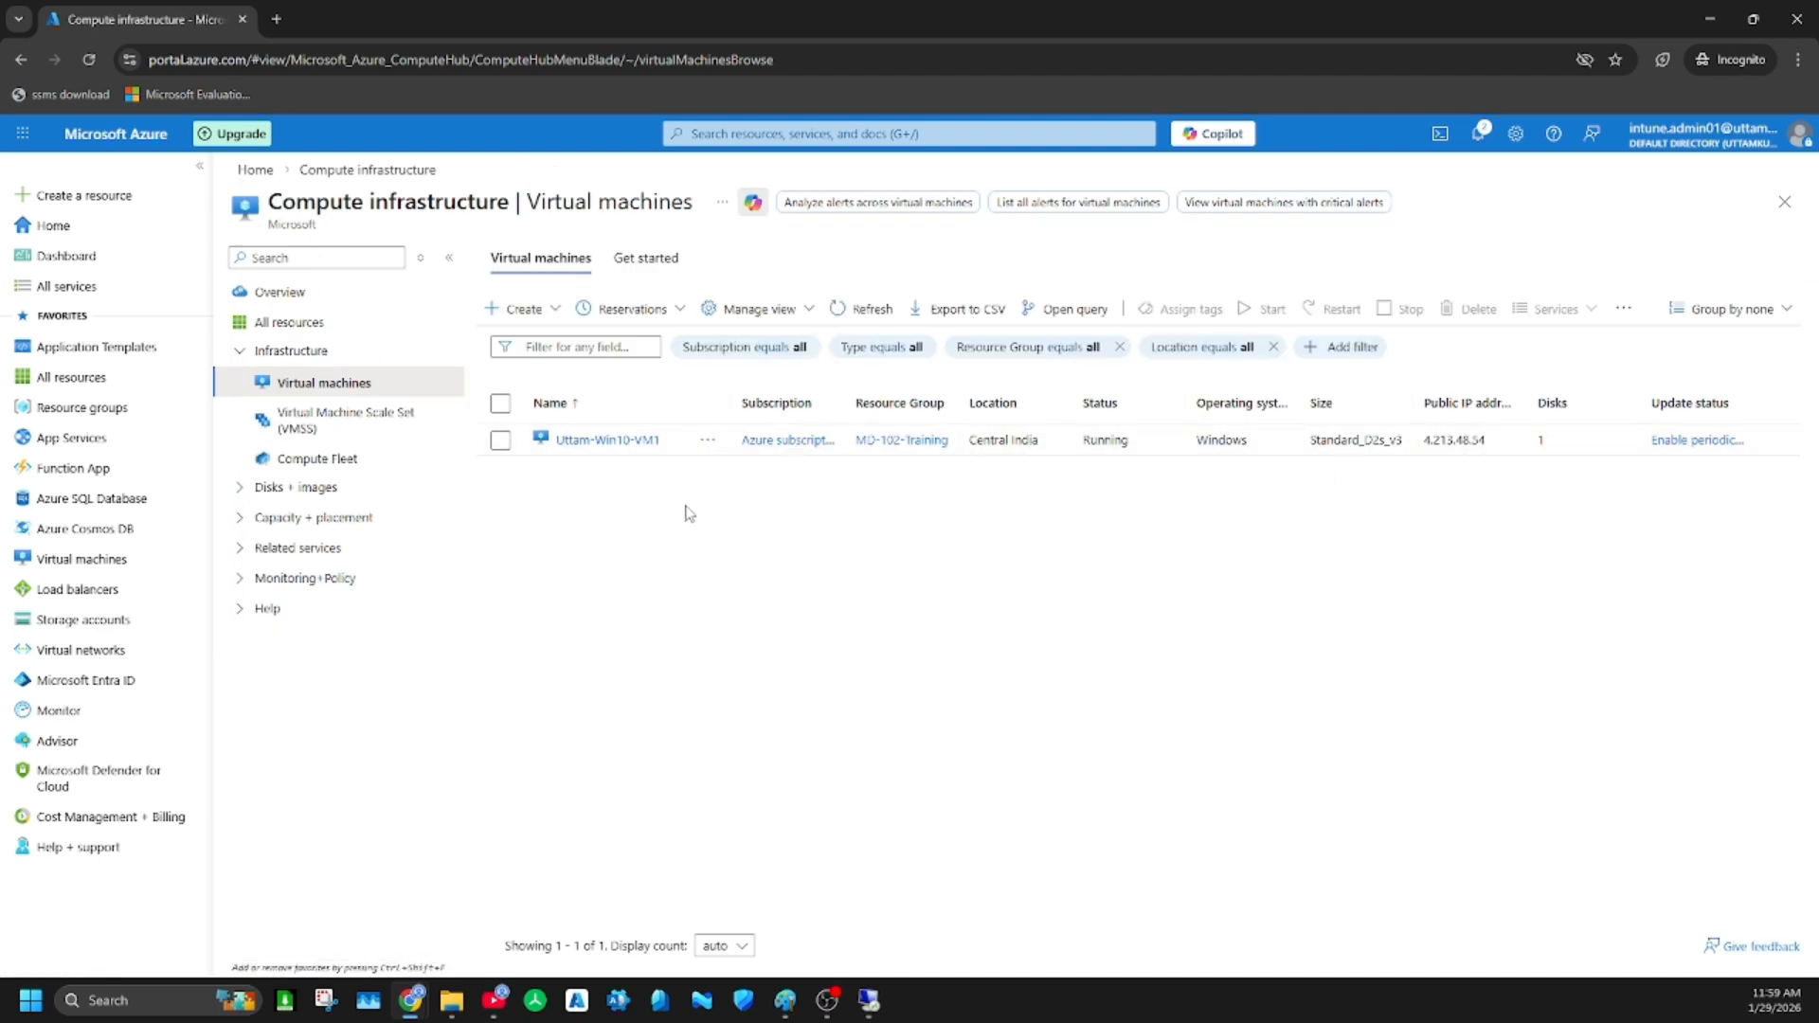
{"action": "left_click", "coordinate": [521, 309]}
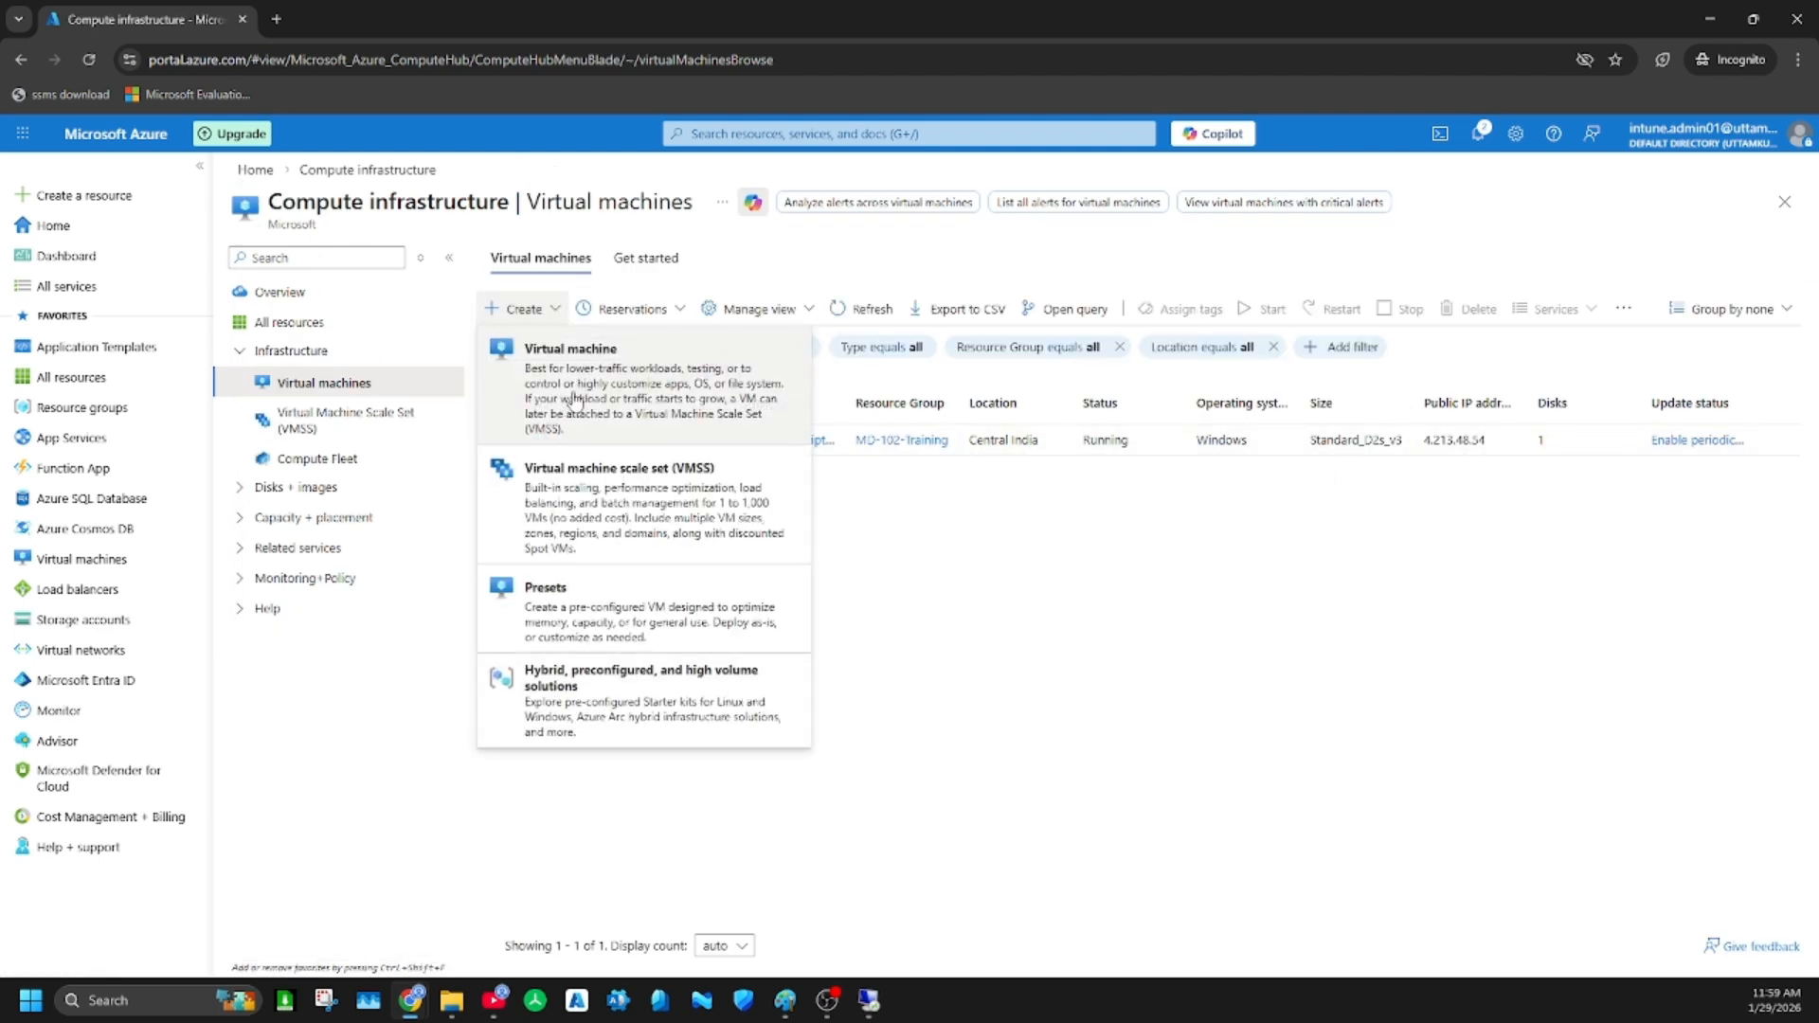
{"action": "left_click", "coordinate": [574, 399]}
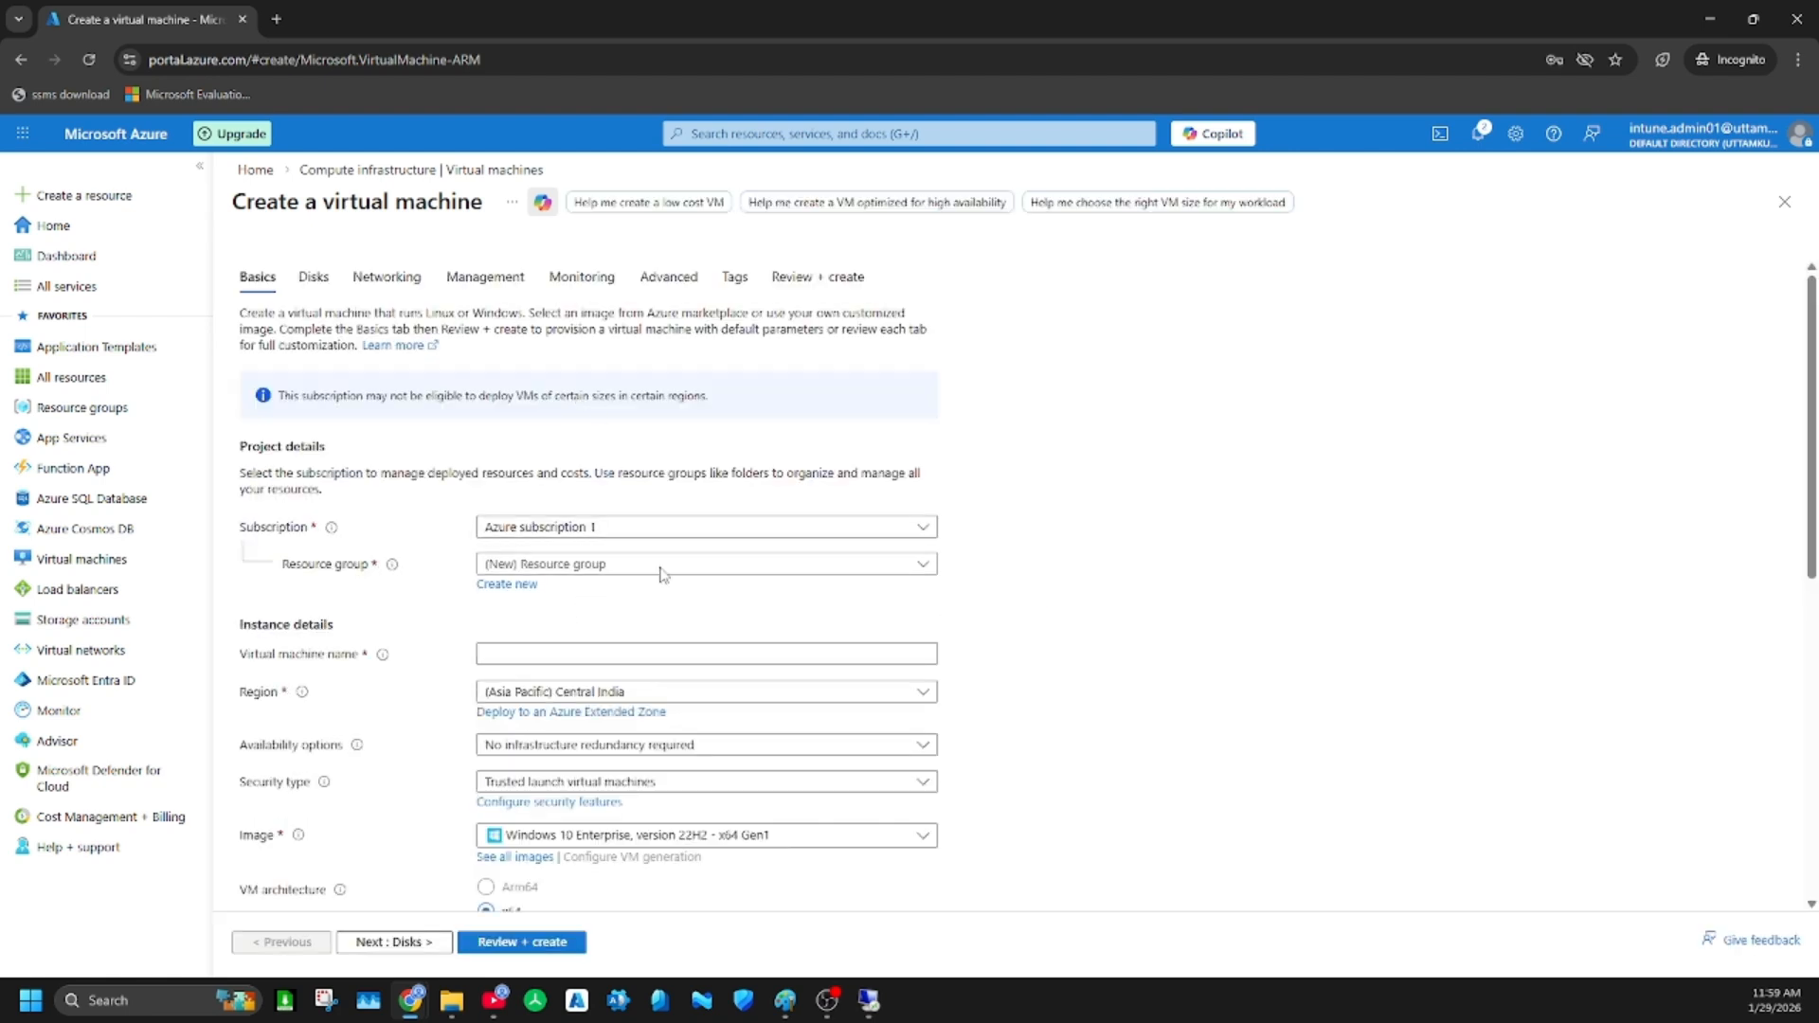
Assign the new VM to the MD-102-Training resource group and name it like the first VM, ending in Win10-VM2
{"action": "left_click", "coordinate": [563, 571]}
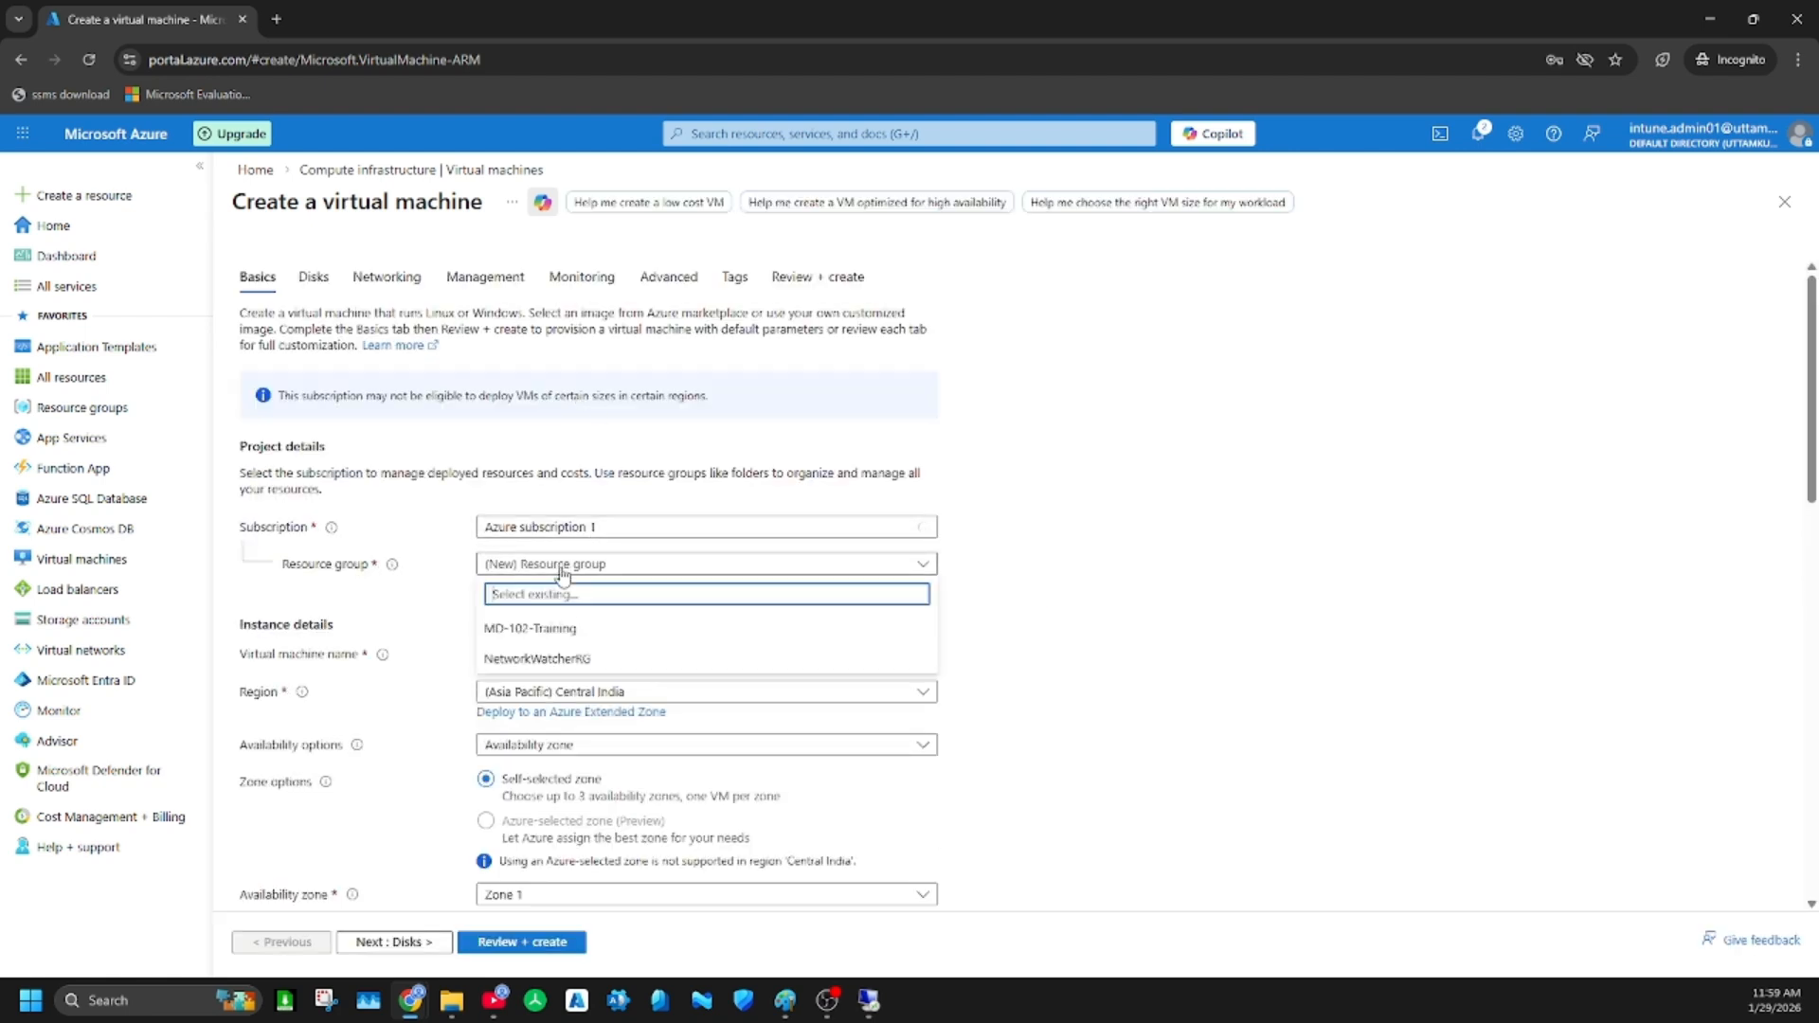
{"action": "left_click", "coordinate": [569, 631]}
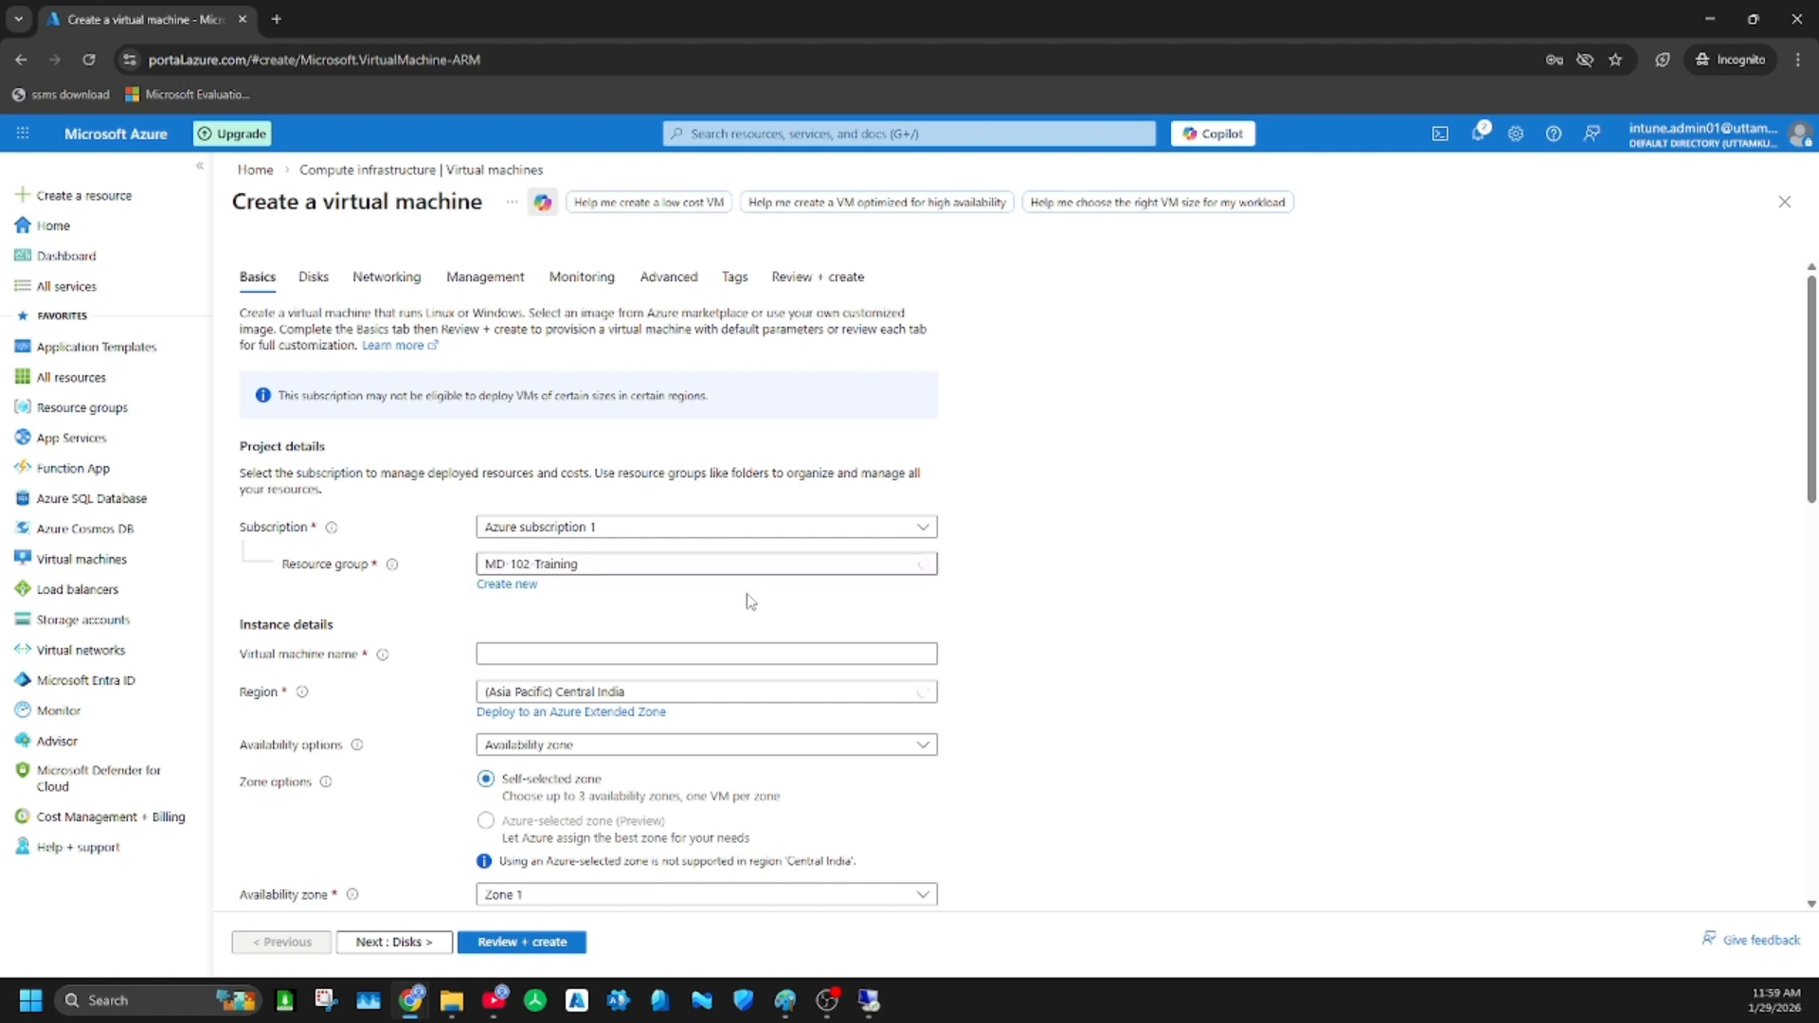
{"action": "scroll", "coordinate": [731, 605], "scroll_direction": "down", "scroll_amount": 1}
{"action": "scroll", "coordinate": [731, 605], "scroll_direction": "down", "scroll_amount": 2}
{"action": "left_click", "coordinate": [553, 468]}
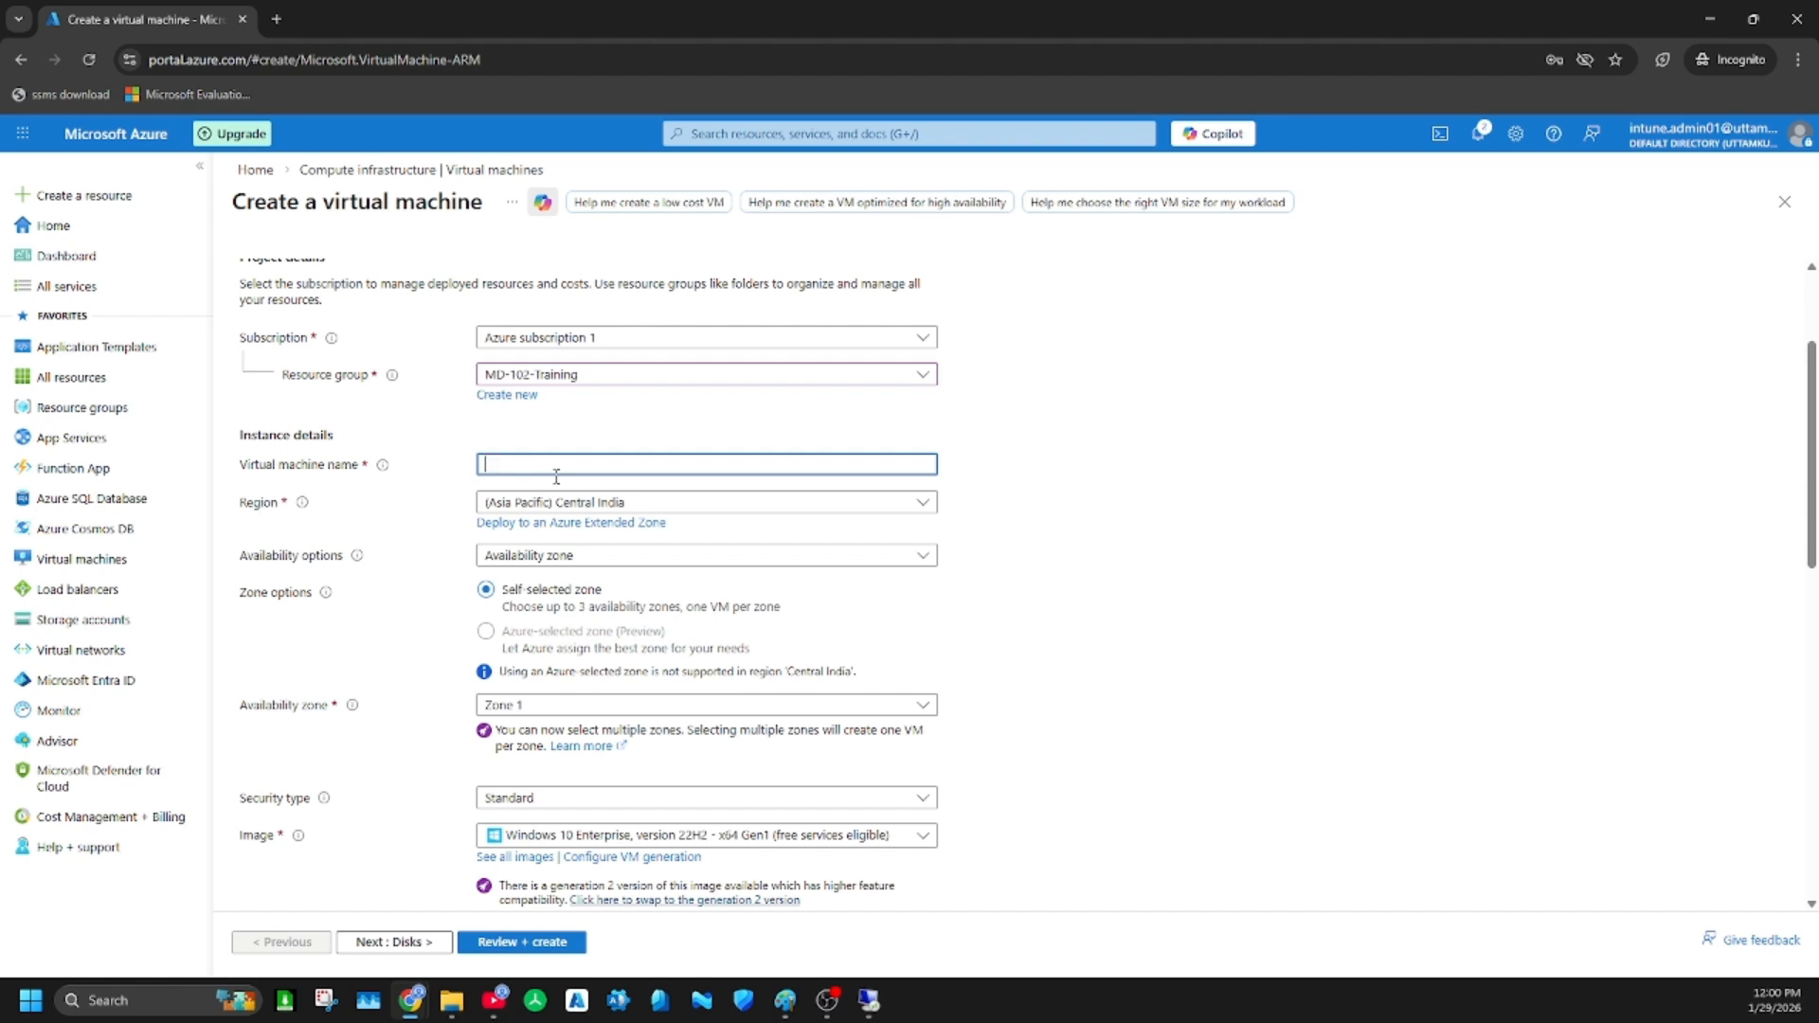
{"action": "type", "text": "ttam-"}
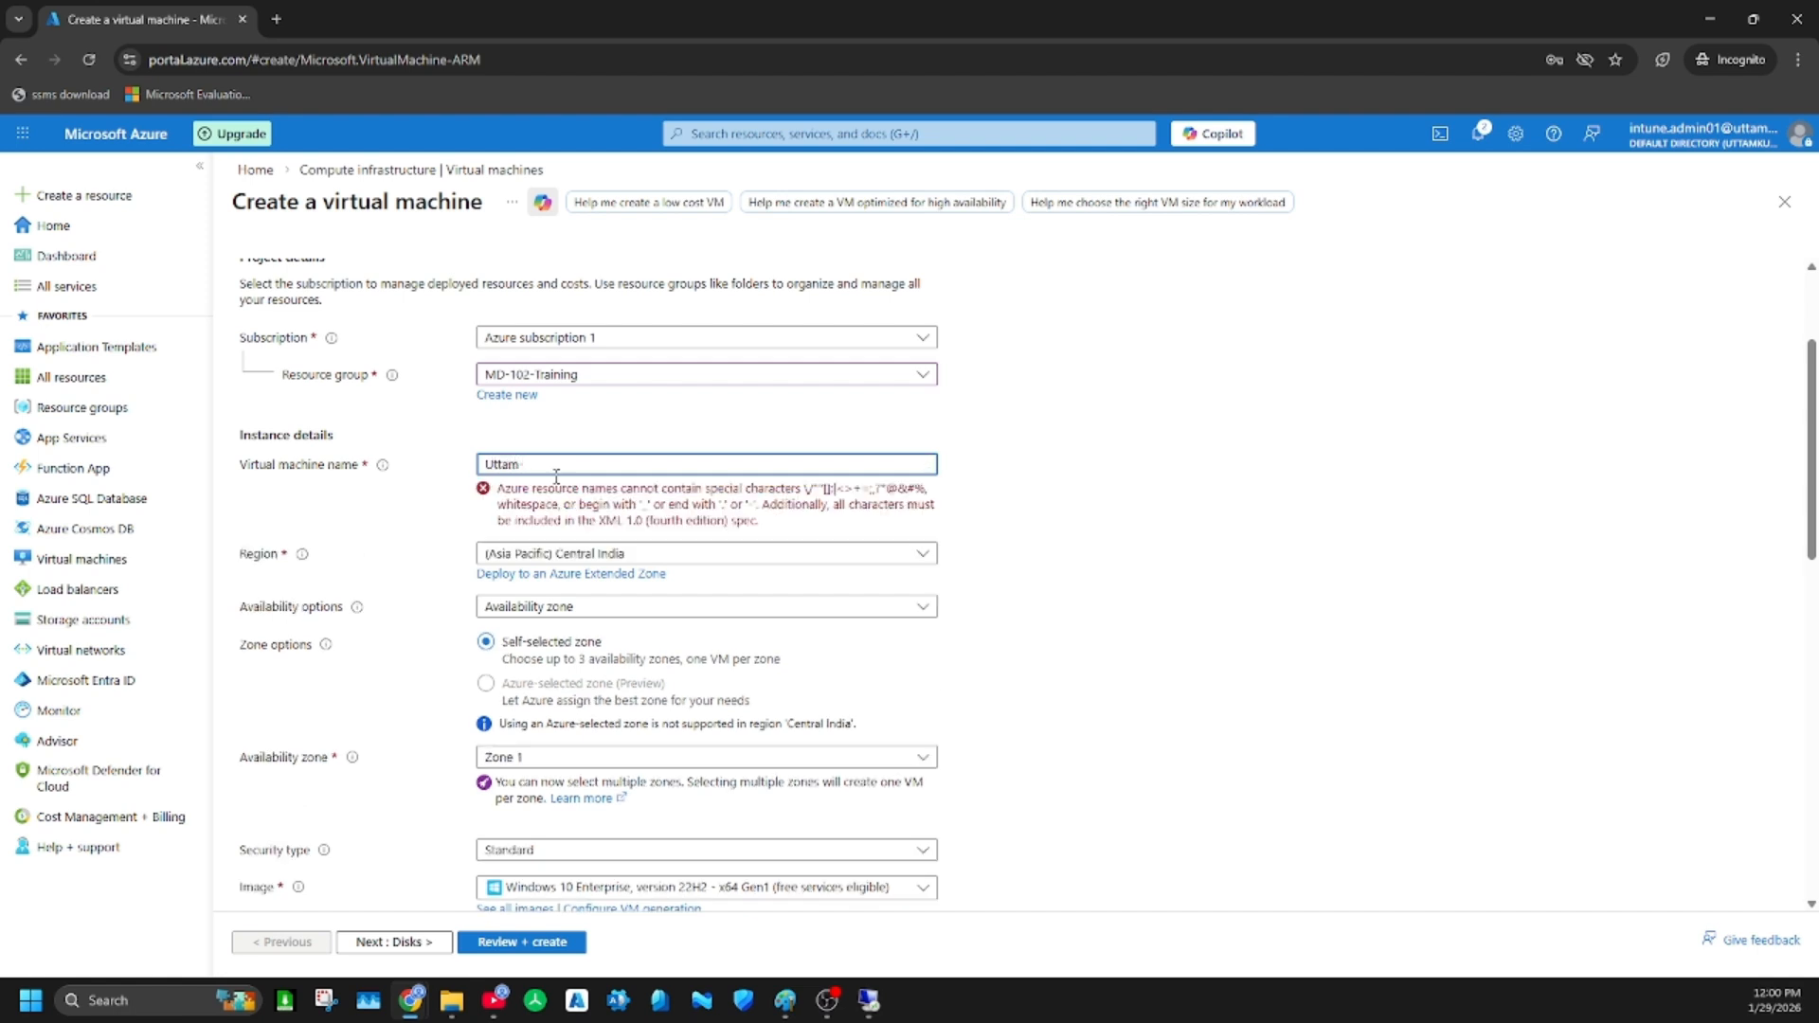
{"action": "type", "text": "Win1"}
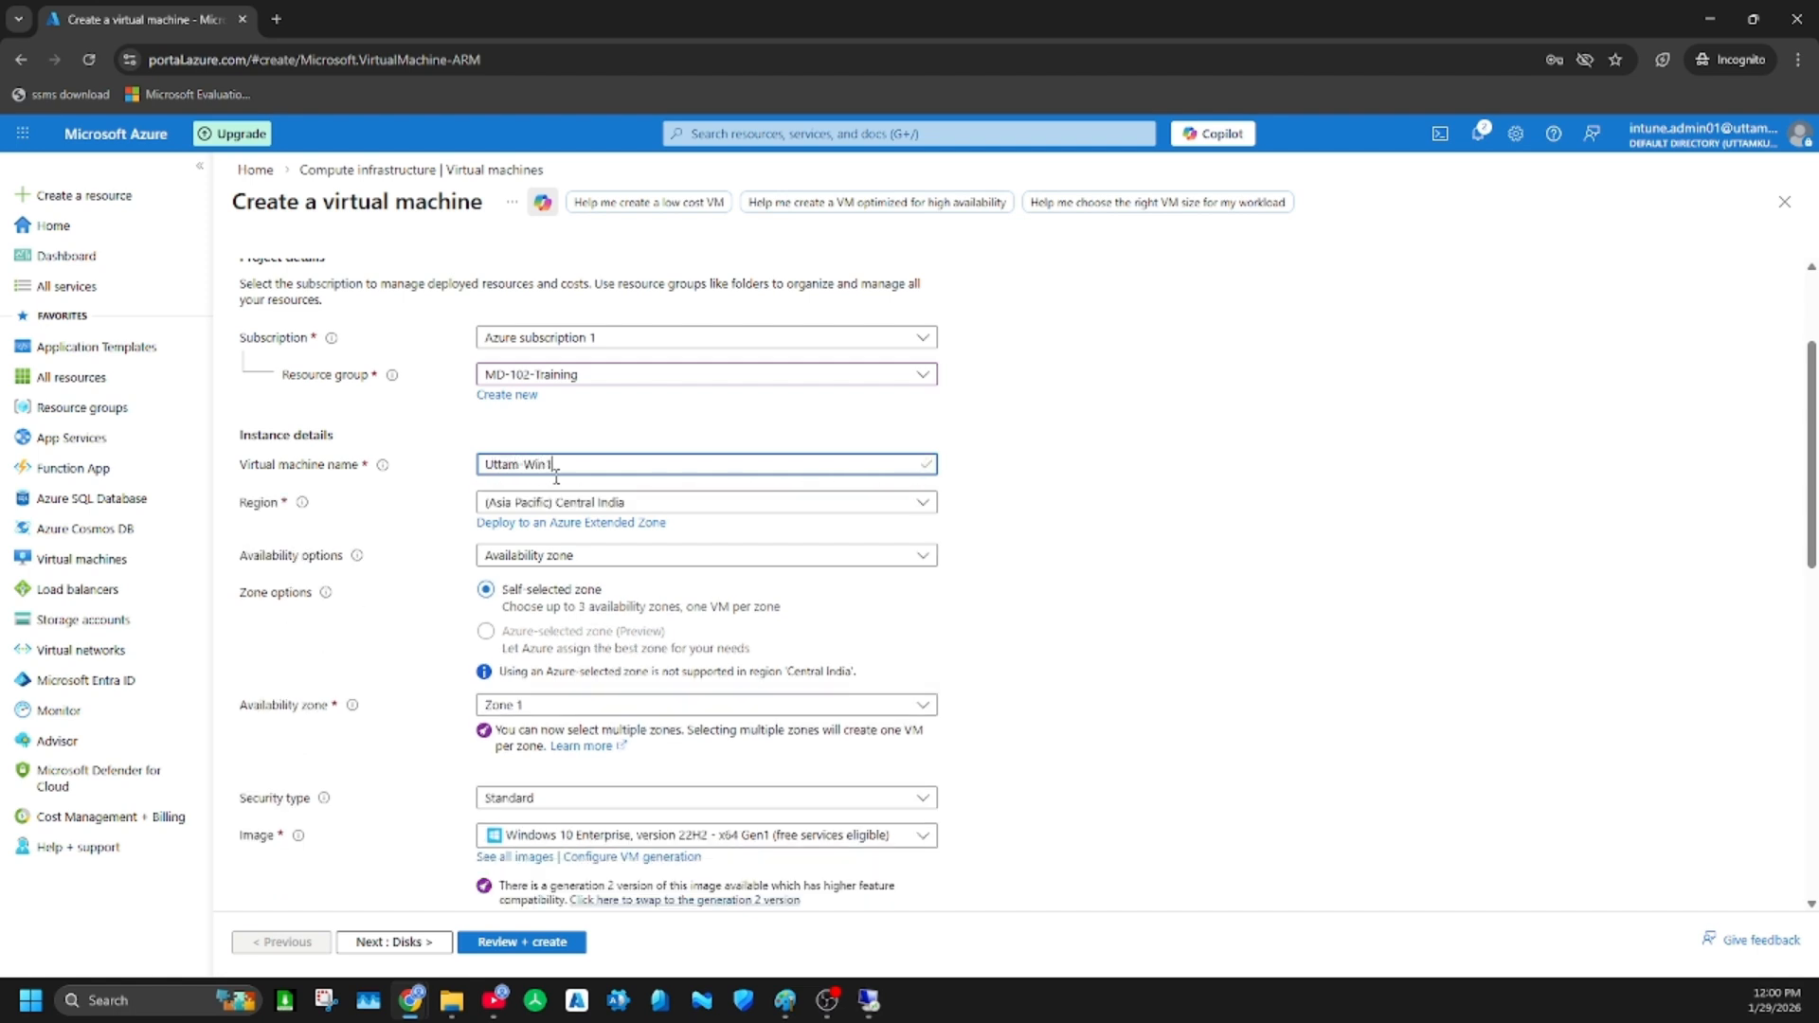
{"action": "type", "text": "0-VM2"}
Set the new VM's availability options to No infrastructure redundancy required and check its image and size settings
{"action": "left_click", "coordinate": [644, 556]}
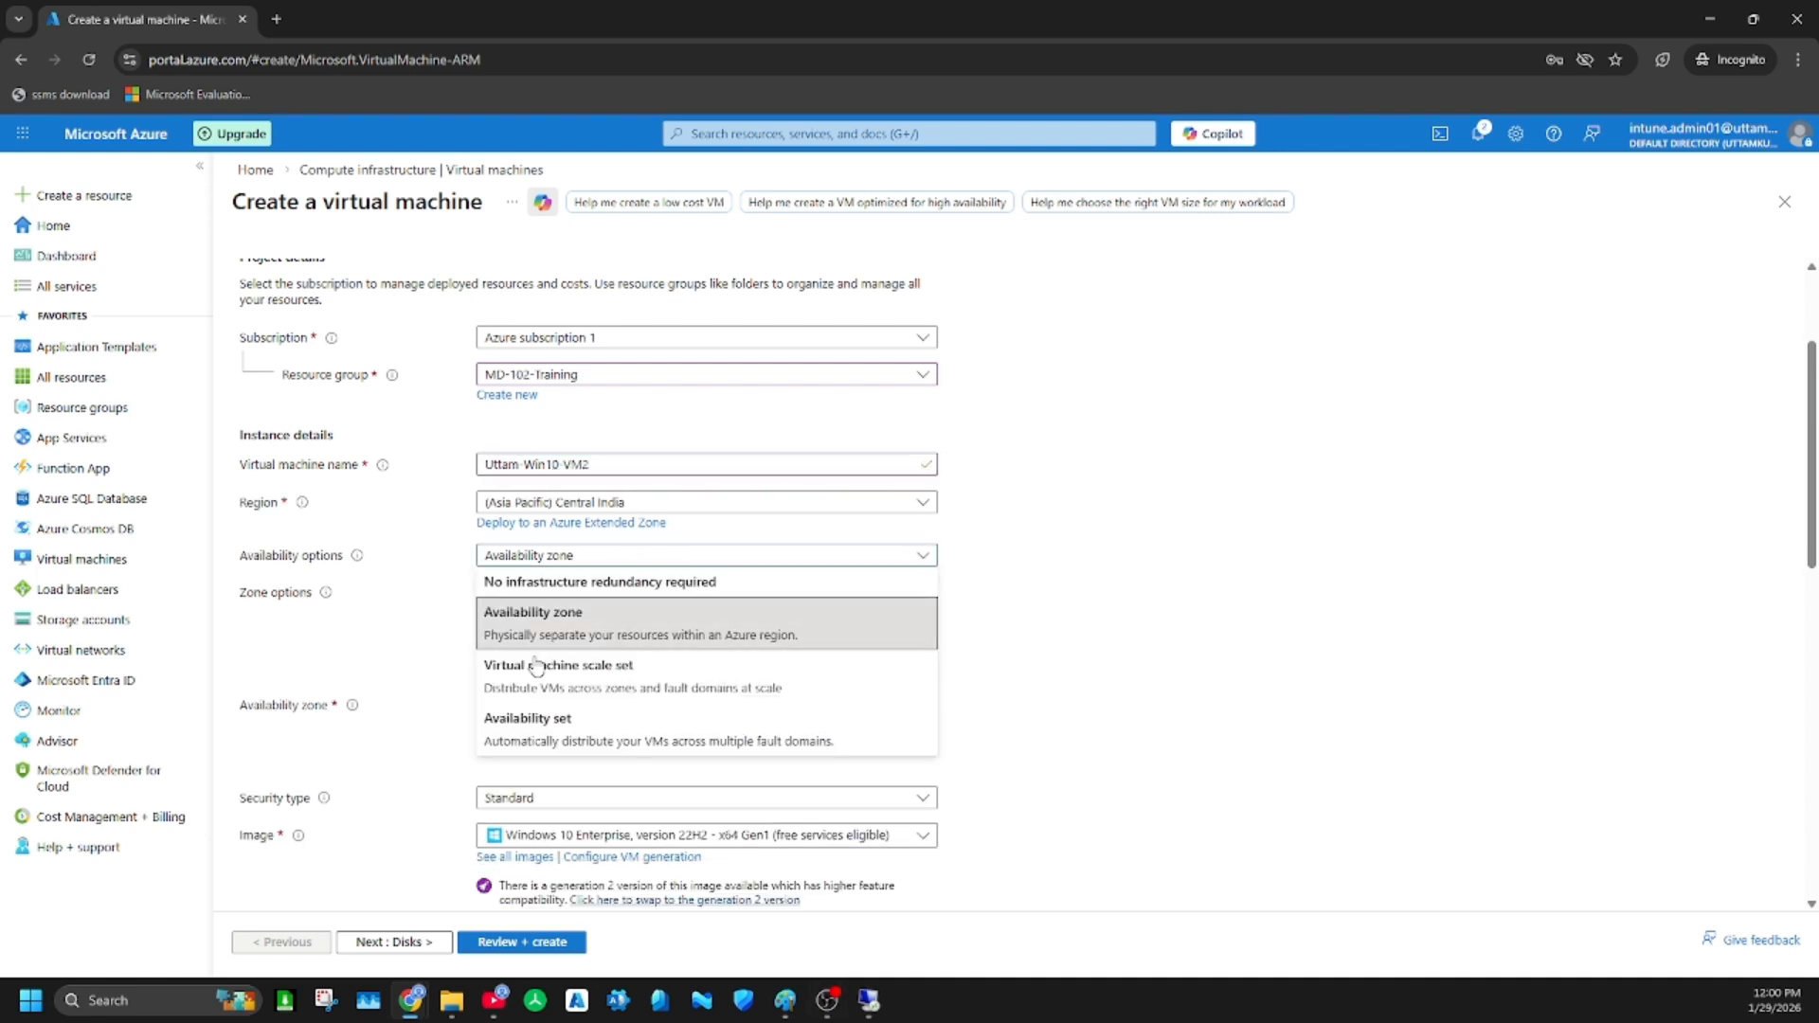
{"action": "left_click", "coordinate": [577, 581]}
{"action": "scroll", "coordinate": [589, 509], "scroll_direction": "down", "scroll_amount": 1}
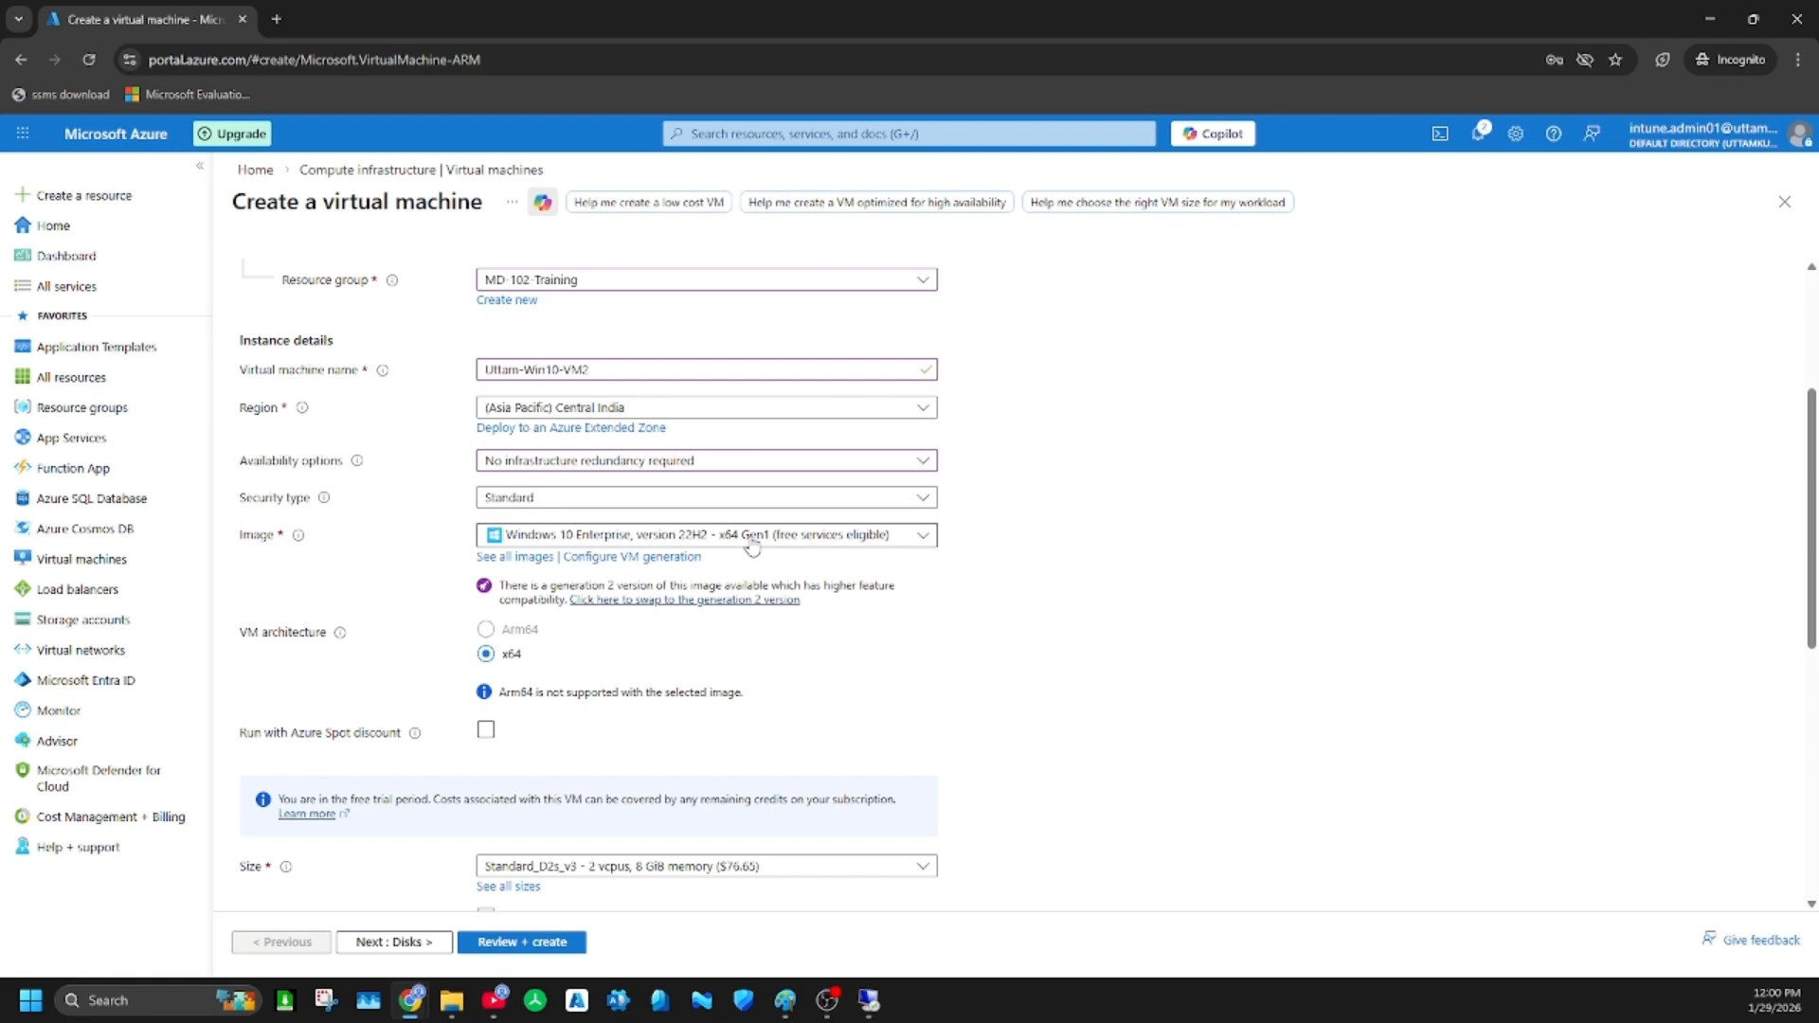
{"action": "scroll", "coordinate": [752, 546], "scroll_direction": "down", "scroll_amount": 3}
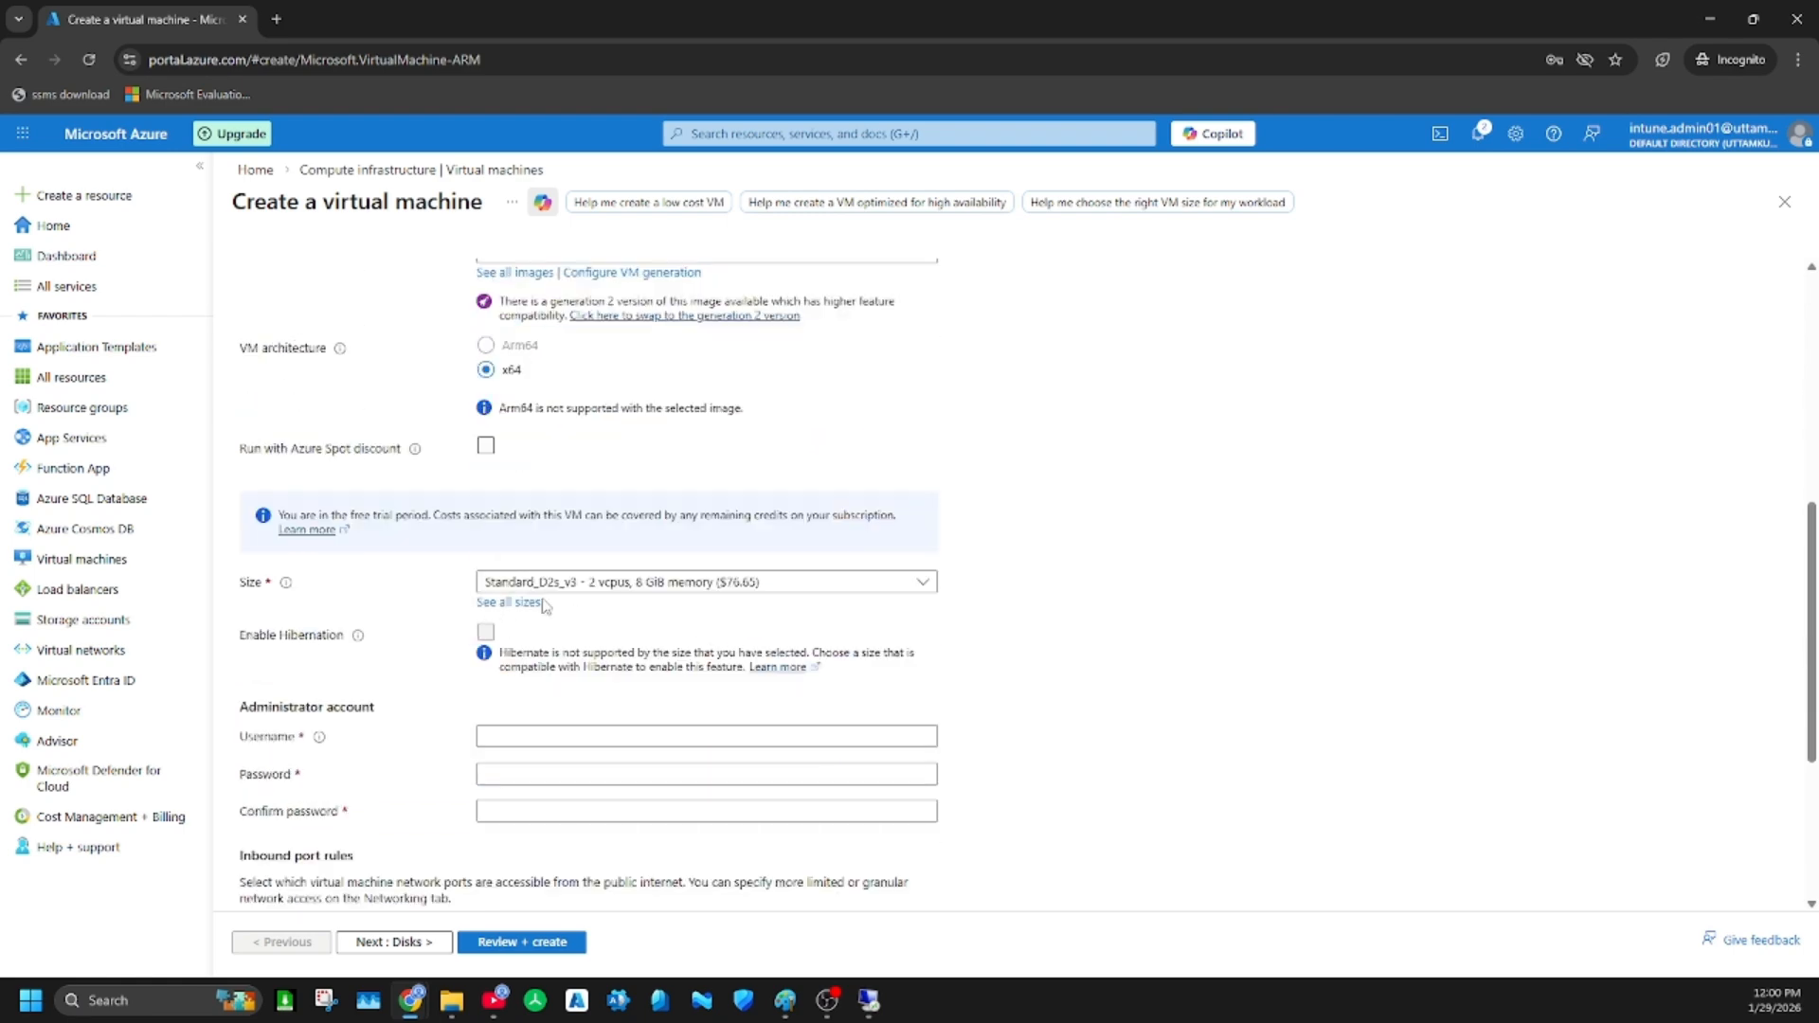
{"action": "scroll", "coordinate": [597, 623], "scroll_direction": "up", "scroll_amount": 3}
{"action": "scroll", "coordinate": [601, 663], "scroll_direction": "down", "scroll_amount": 4}
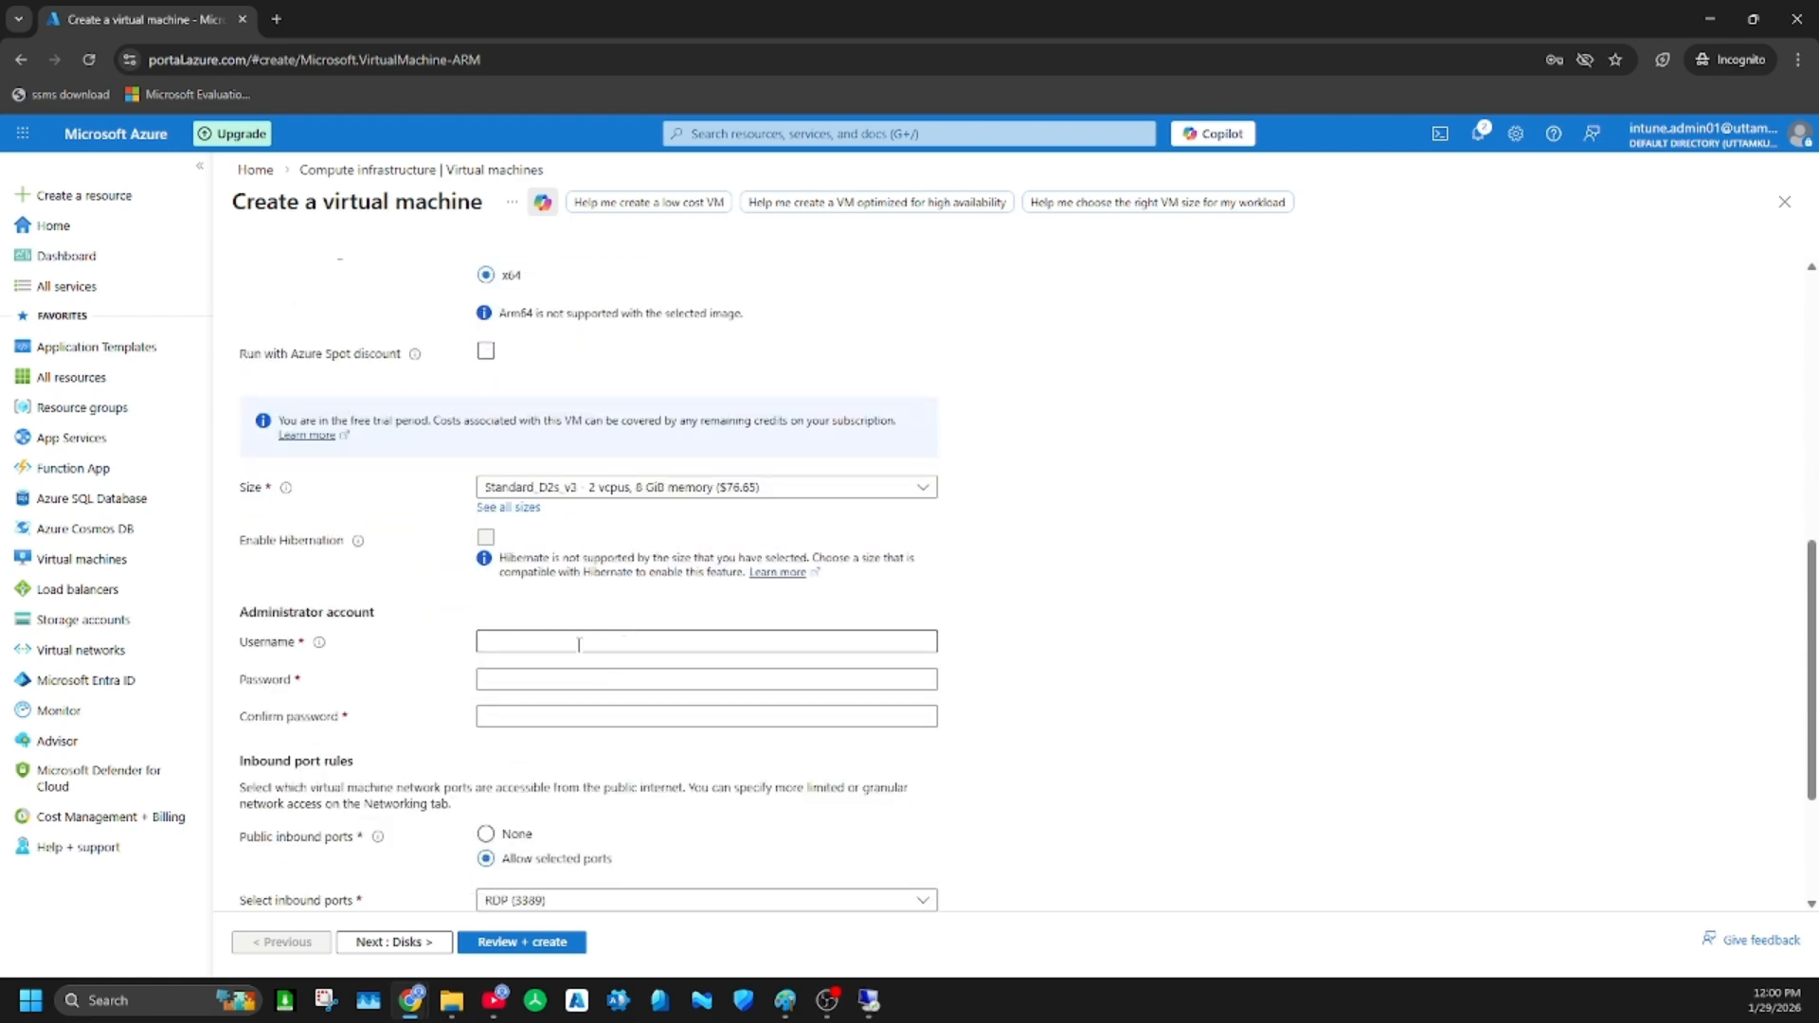
Set the administrator account username to azureuser, then enter and confirm the account password
{"action": "left_click", "coordinate": [520, 638]}
{"action": "type", "text": "a"}
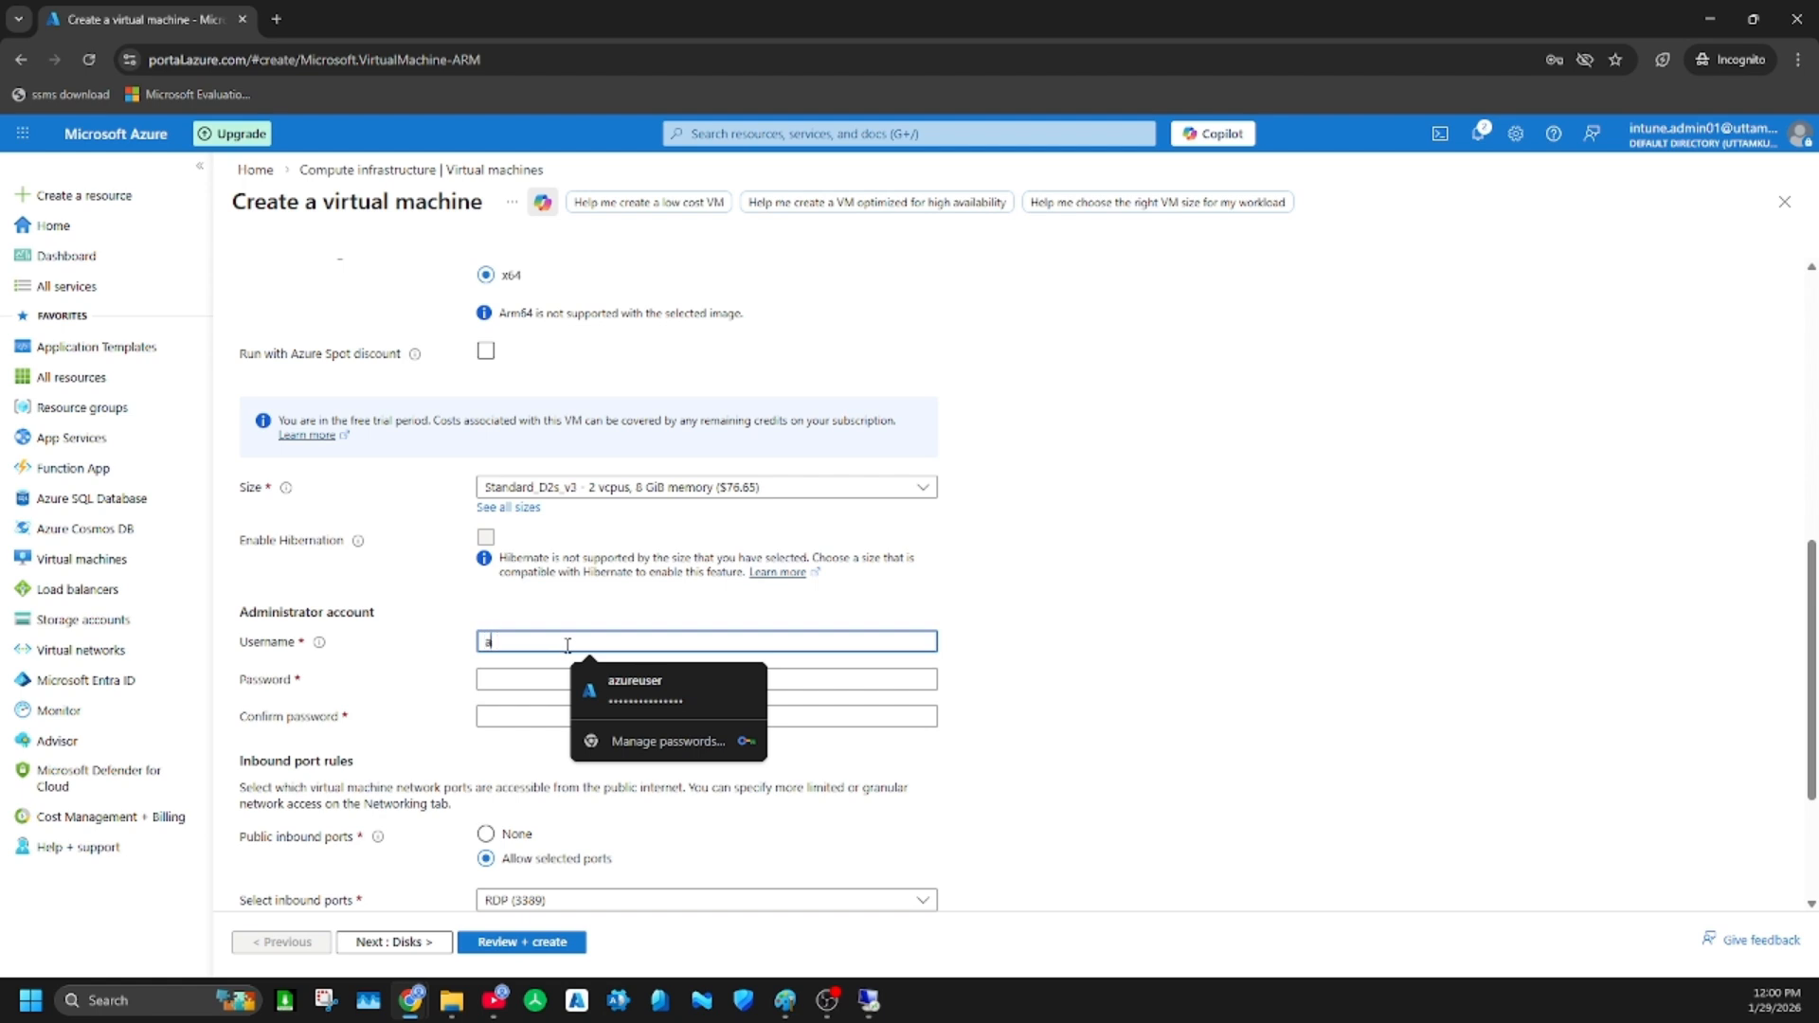
{"action": "type", "text": "zureuser"}
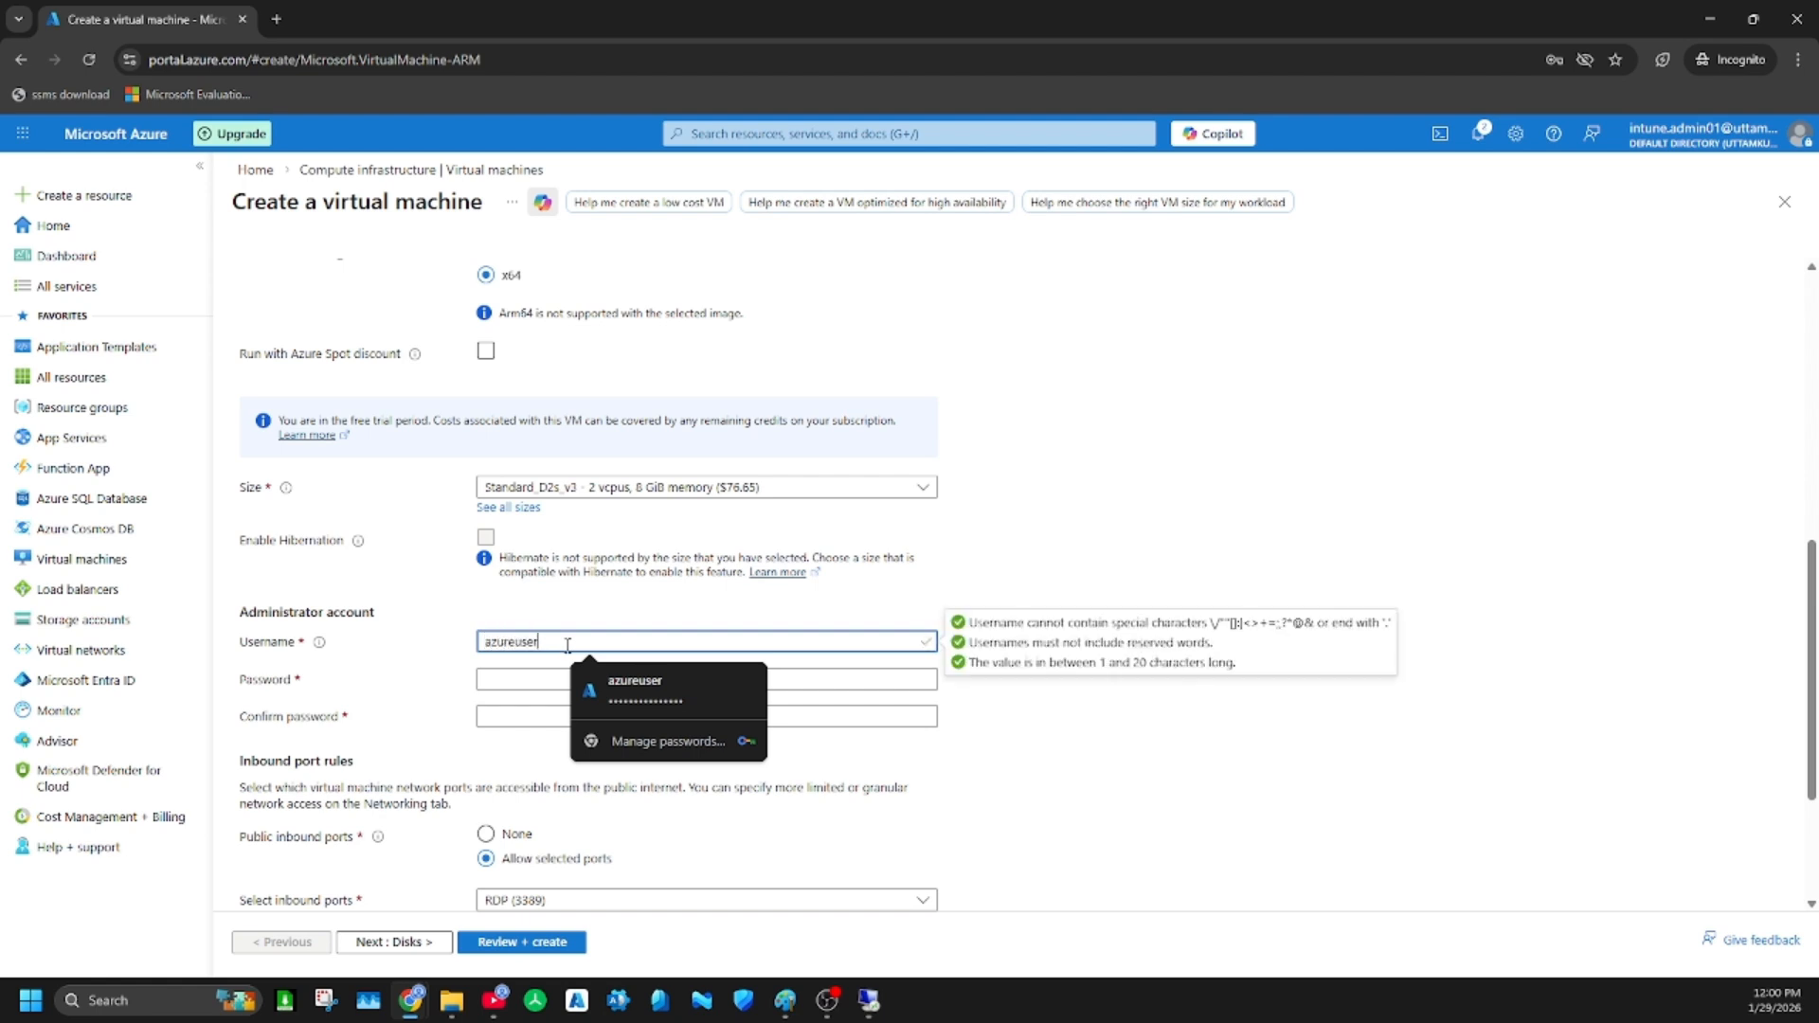
{"action": "key", "text": "Tab"}
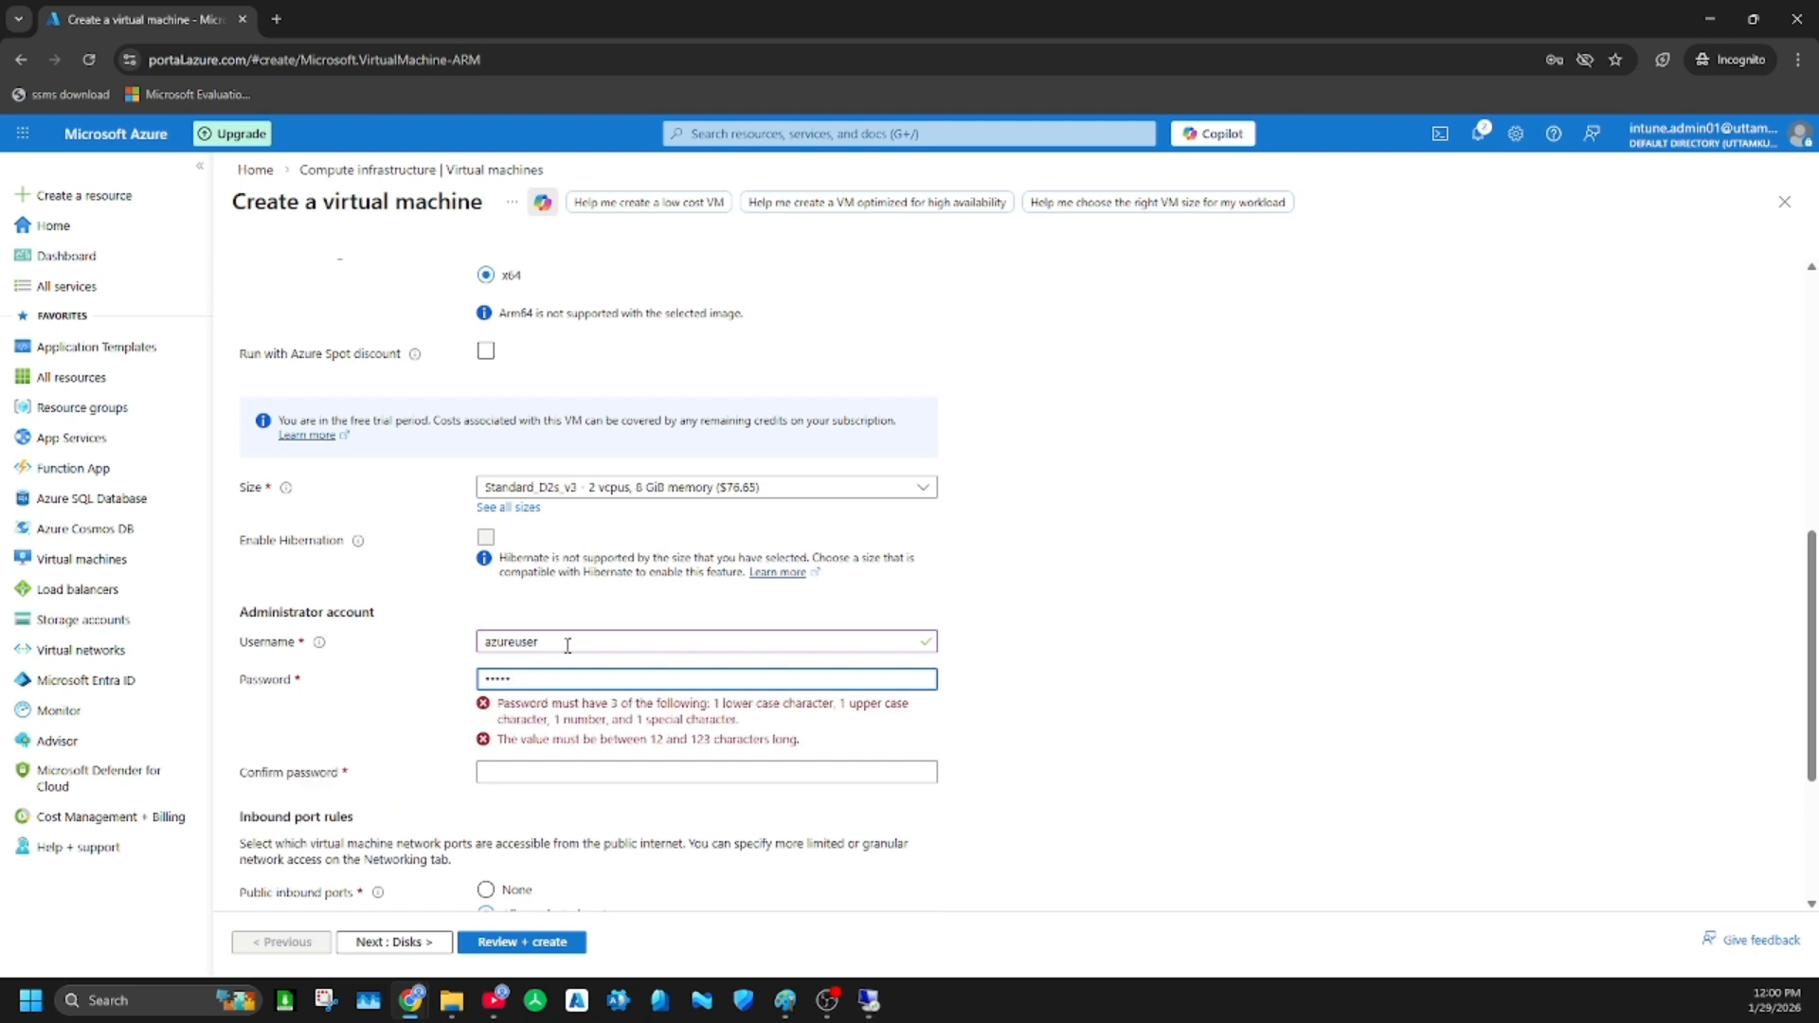
{"action": "type", "text": "123"}
{"action": "key", "text": "Tab"}
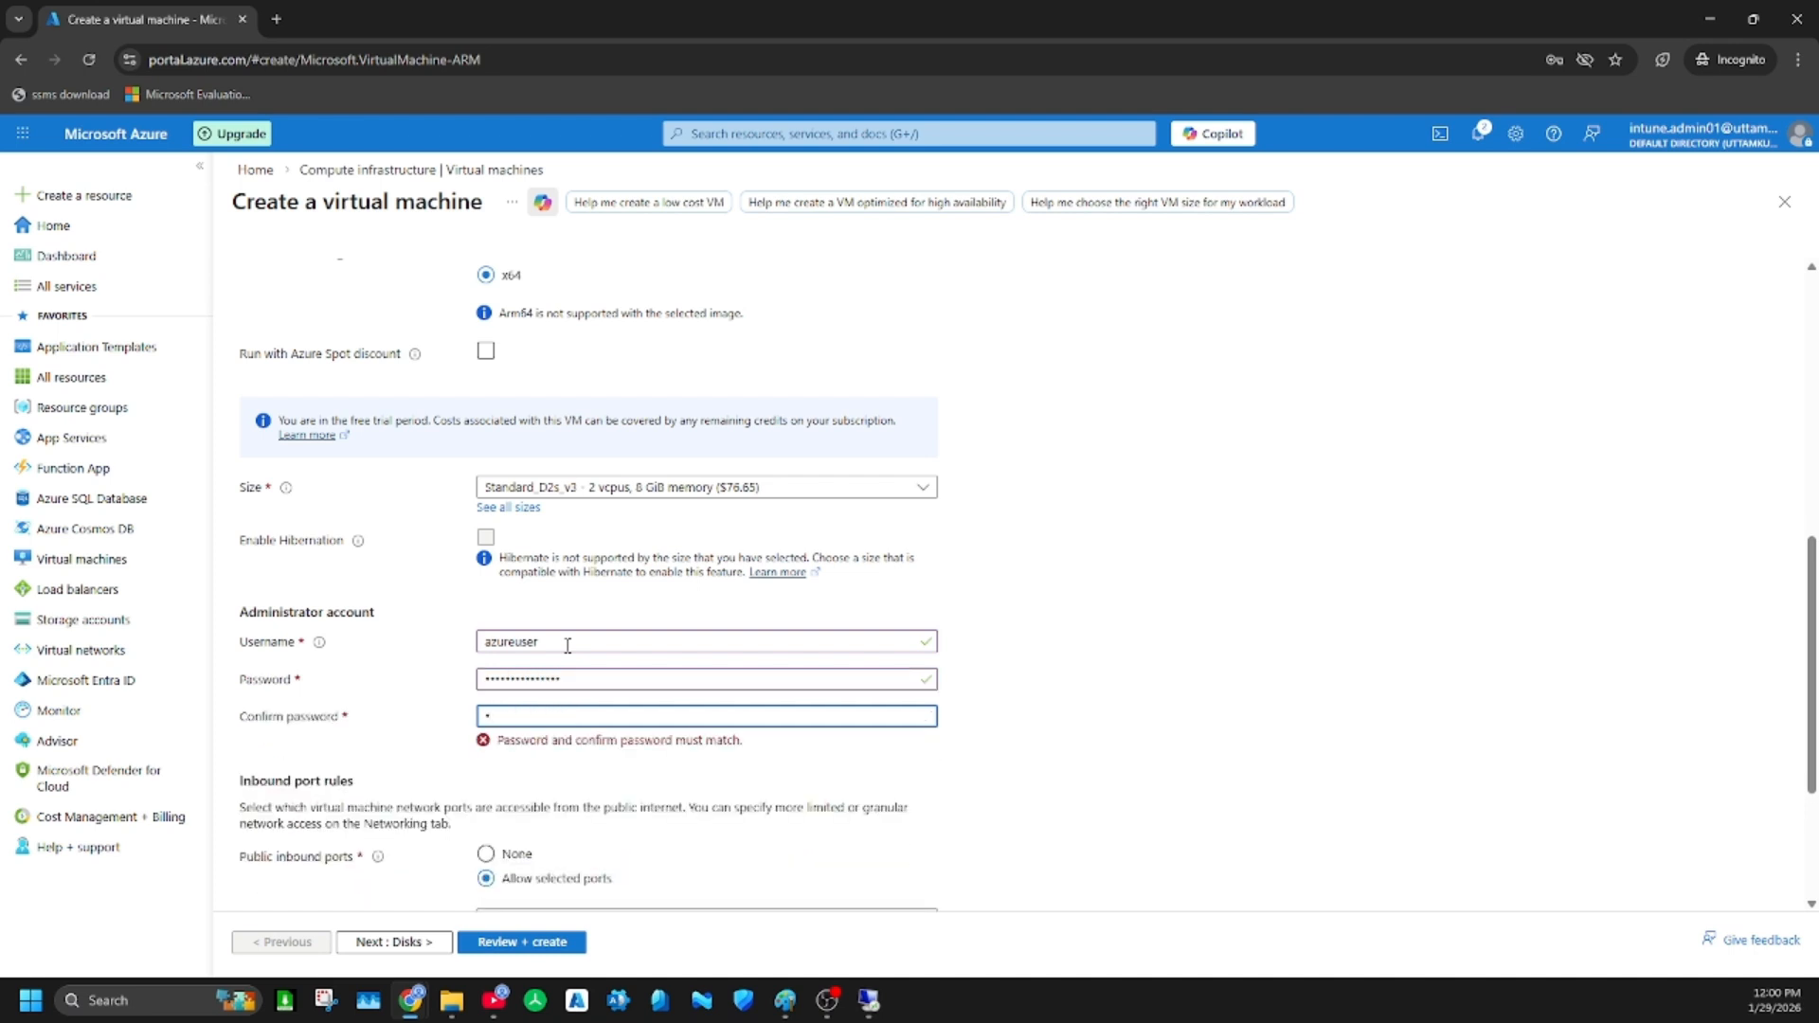
{"action": "type", "text": "**********"}
Confirm the eligible Windows 10/11 license with multi-tenant hosting rights and continue to the disk settings
{"action": "scroll", "coordinate": [867, 673], "scroll_direction": "down", "scroll_amount": 2}
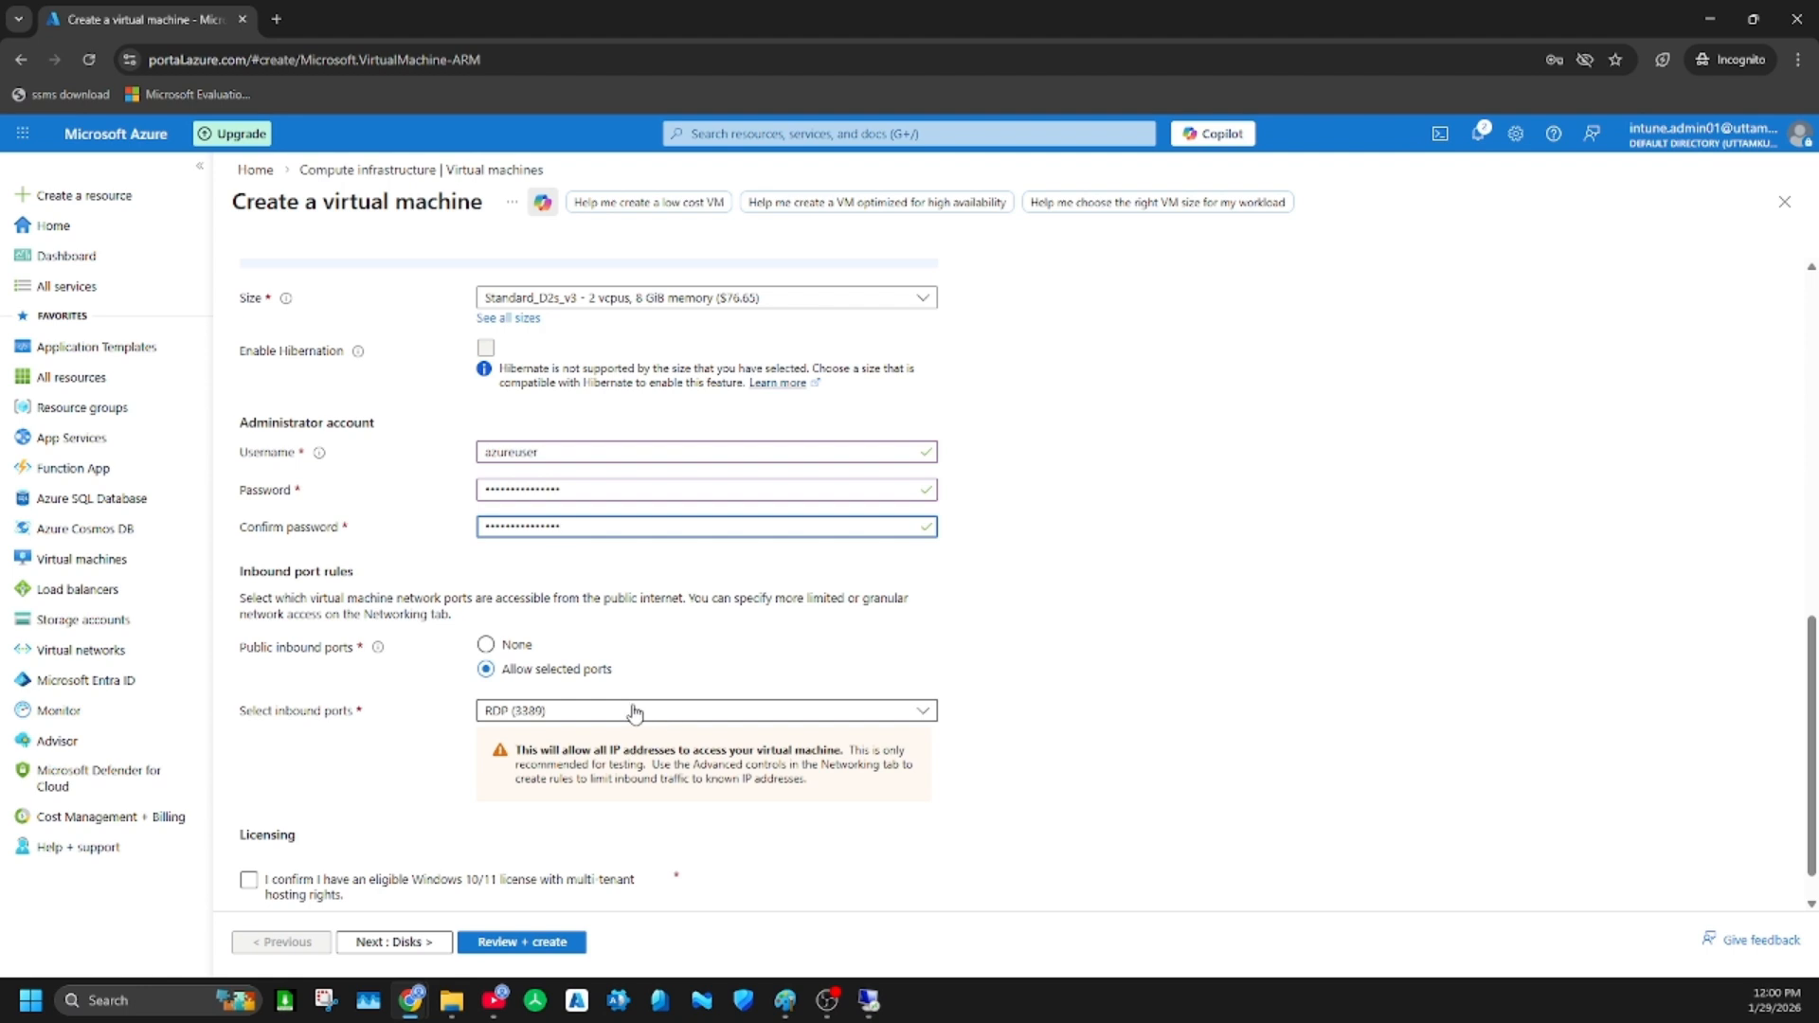
{"action": "scroll", "coordinate": [634, 712], "scroll_direction": "down", "scroll_amount": 1}
{"action": "left_click", "coordinate": [249, 835]}
{"action": "left_click", "coordinate": [400, 938]}
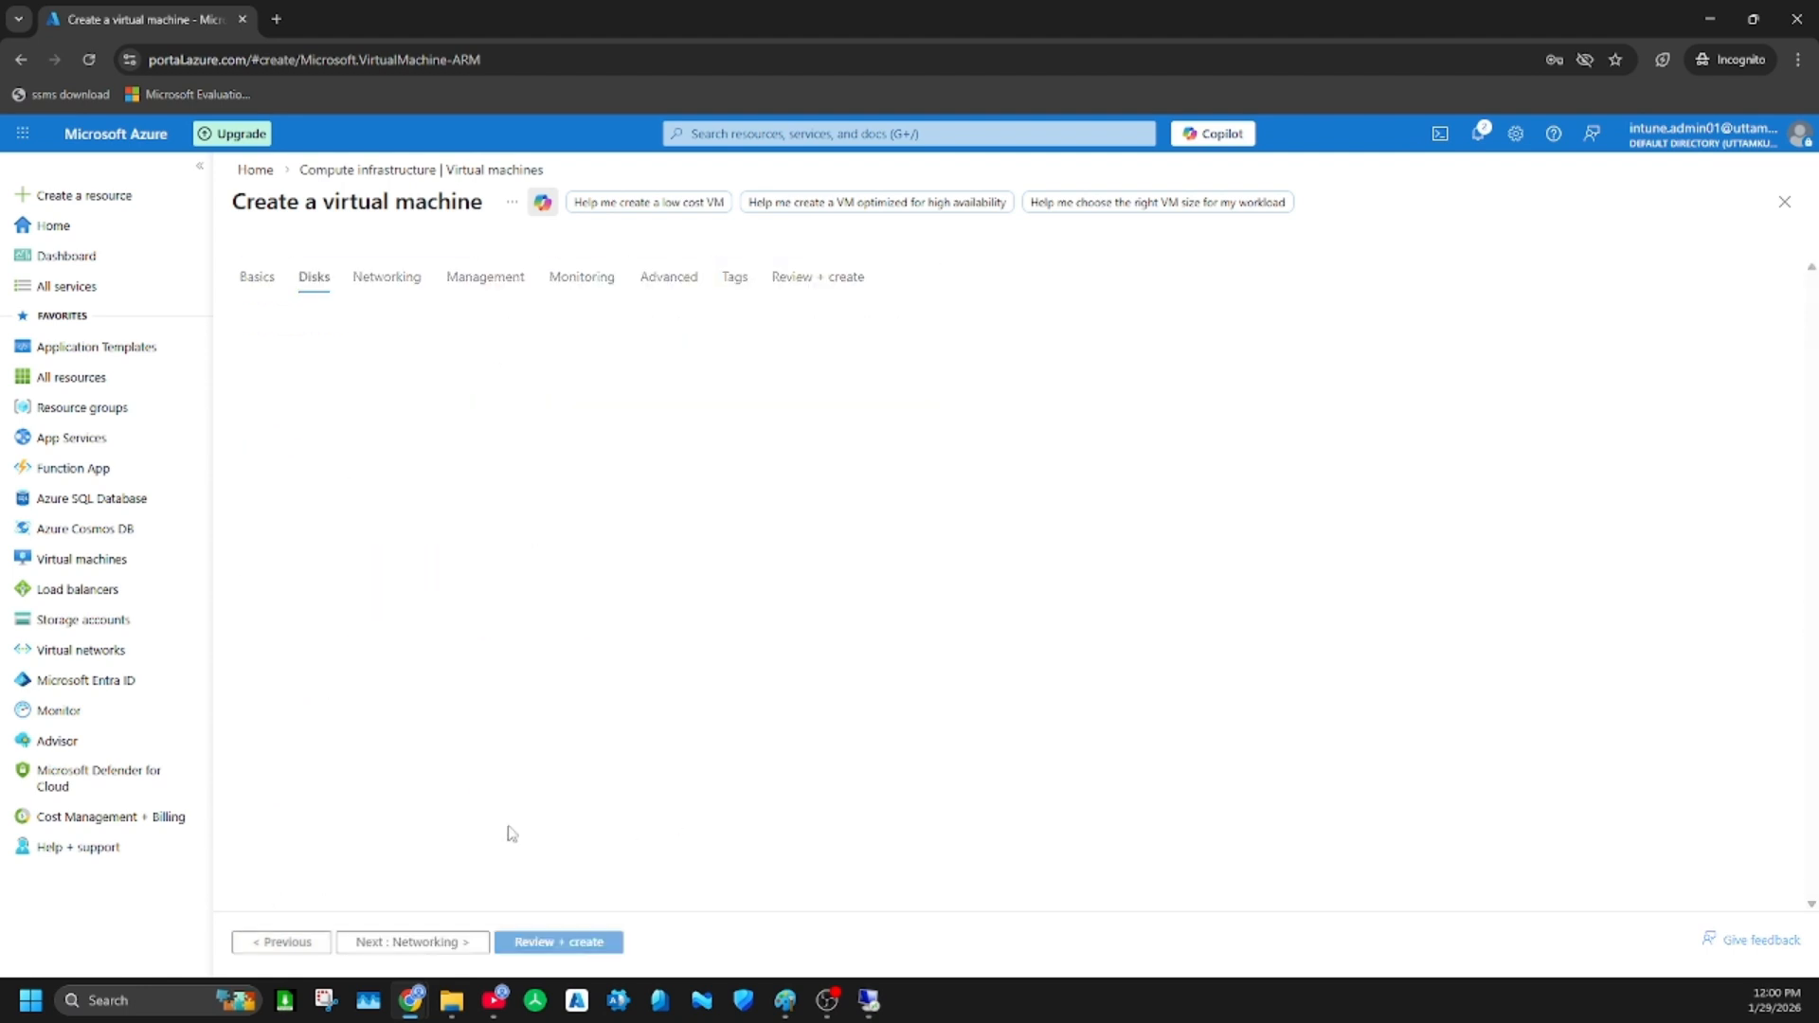
Set the OS disk type to locally-redundant Standard SSD and continue to the networking settings
{"action": "left_click", "coordinate": [634, 627]}
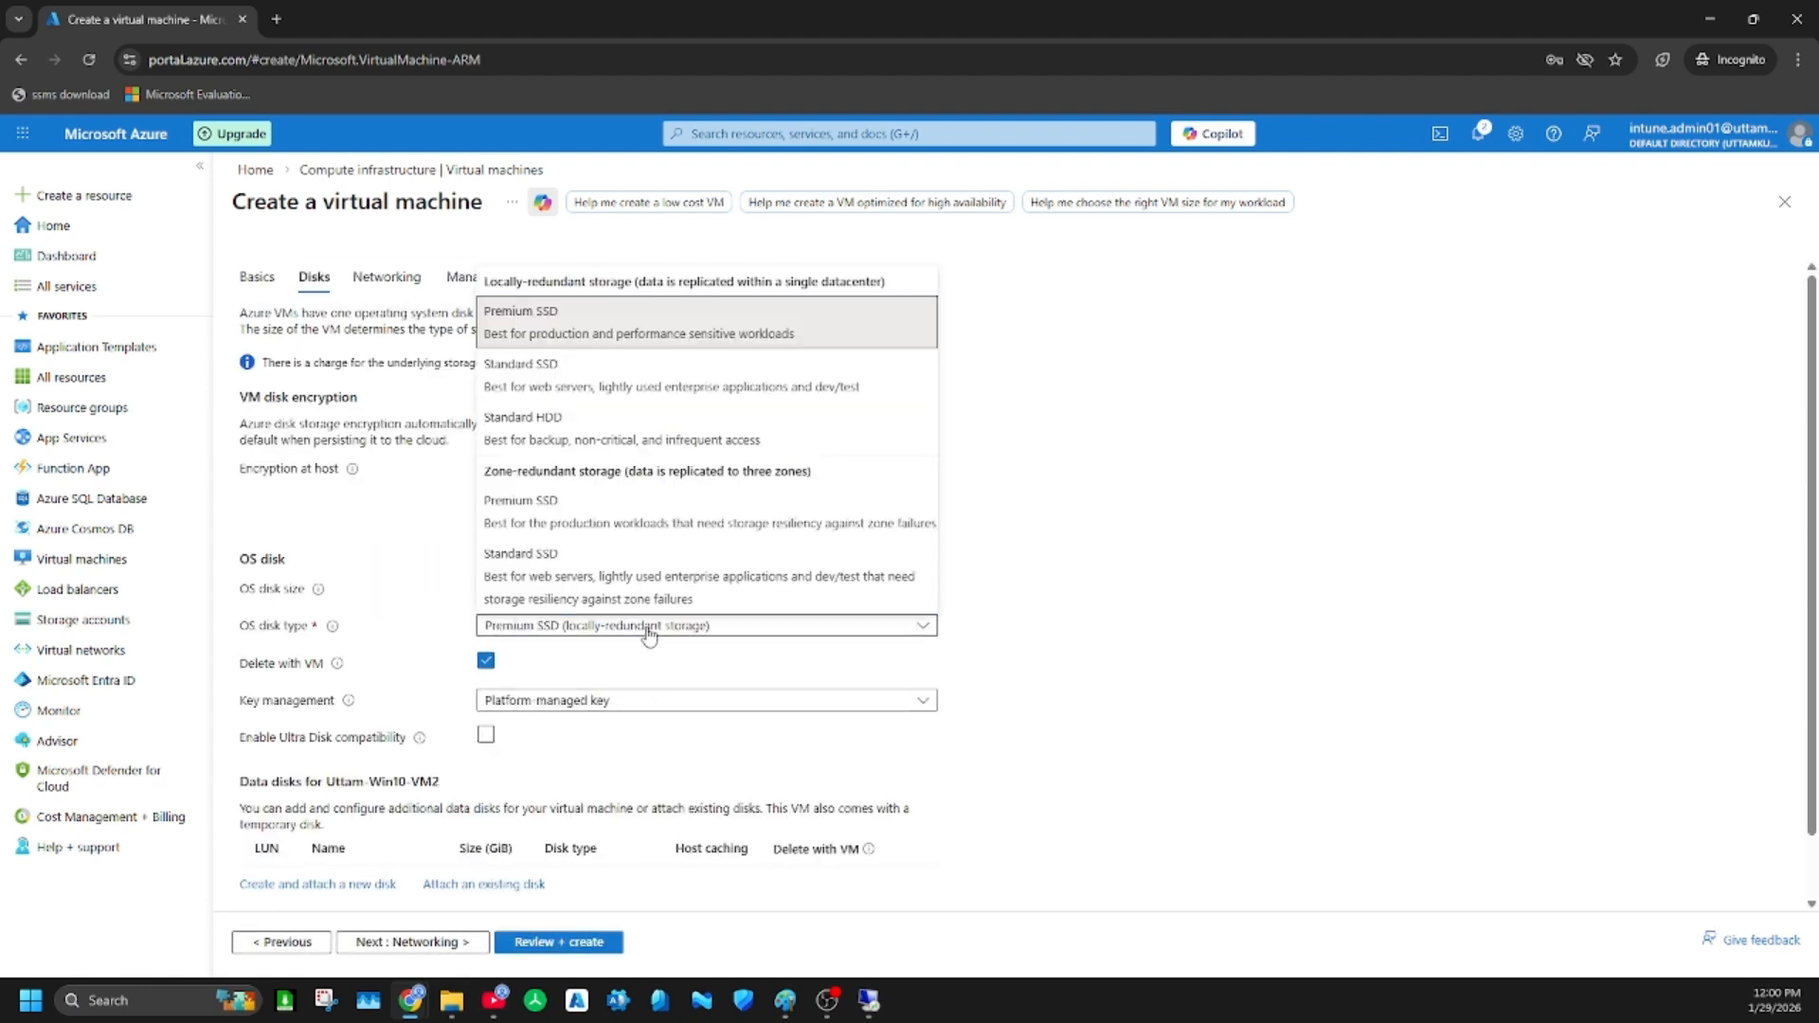
{"action": "left_click", "coordinate": [554, 377]}
{"action": "scroll", "coordinate": [710, 723], "scroll_direction": "down", "scroll_amount": 2}
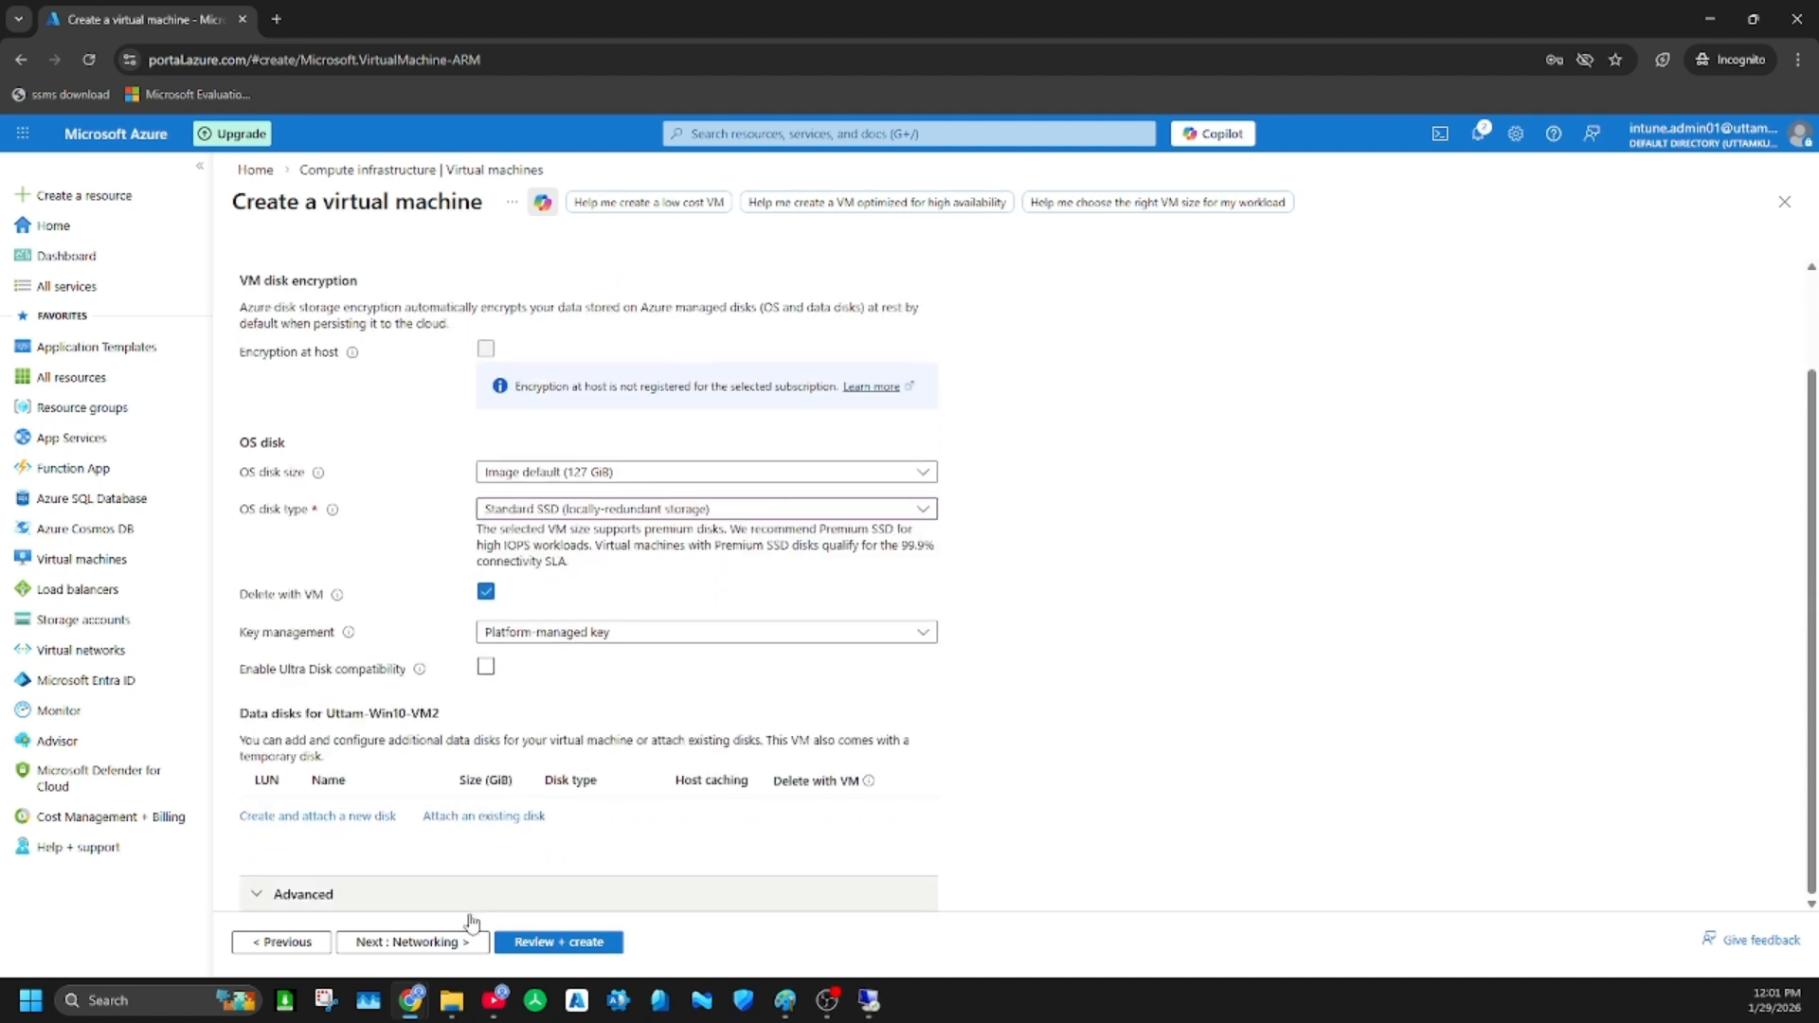
{"action": "left_click", "coordinate": [398, 942]}
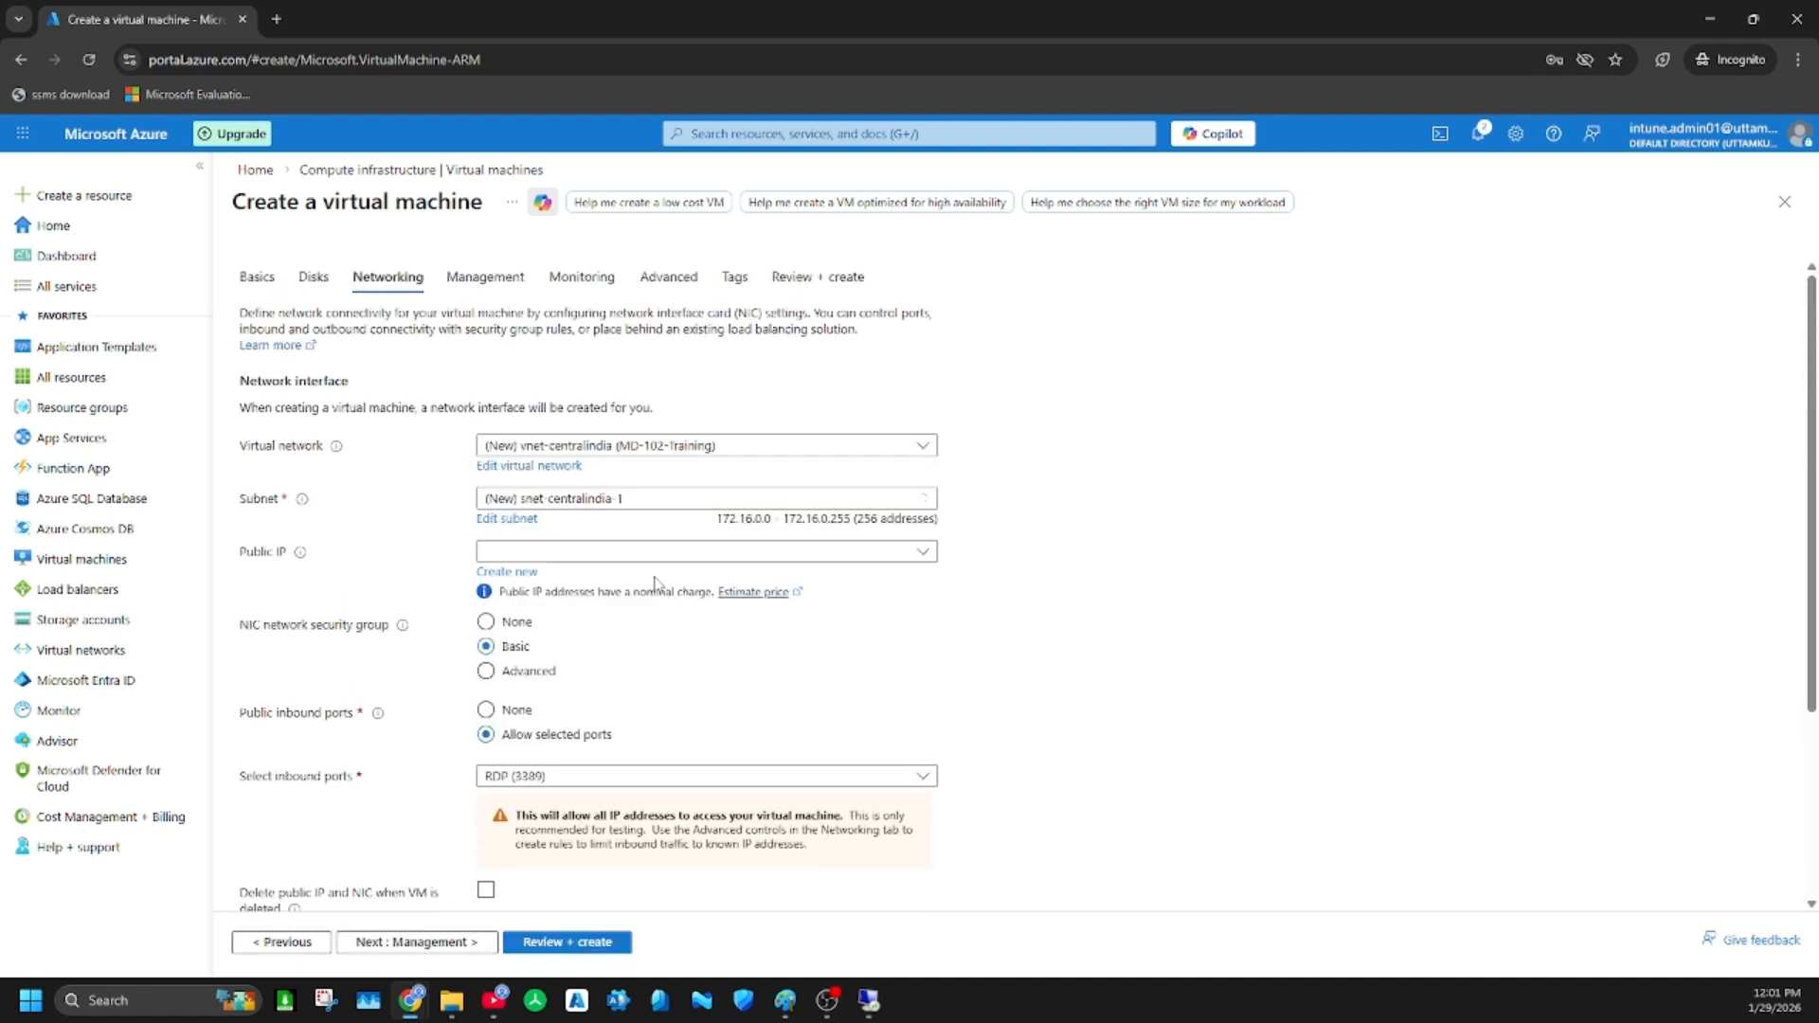
Attach the VM to the existing Win-Vnet virtual network in MD-102-Training and select Device-Subnet as its subnet
{"action": "left_click", "coordinate": [687, 449]}
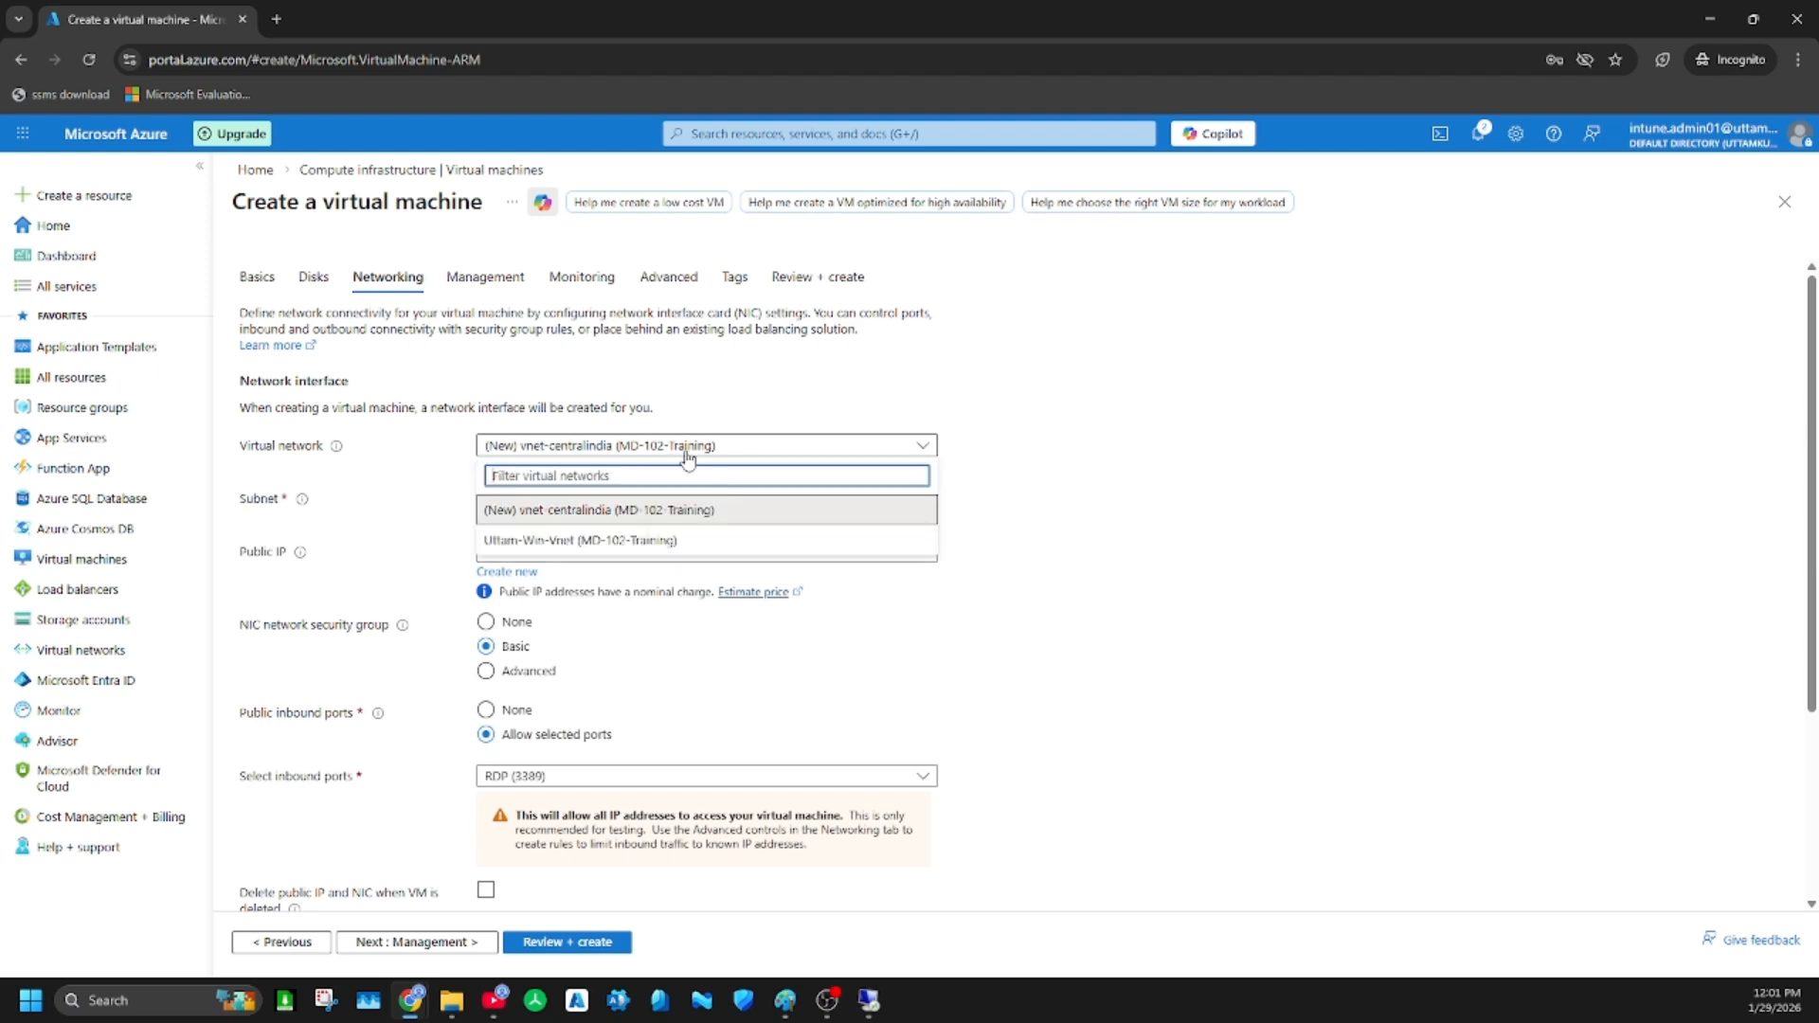
{"action": "left_click", "coordinate": [674, 541]}
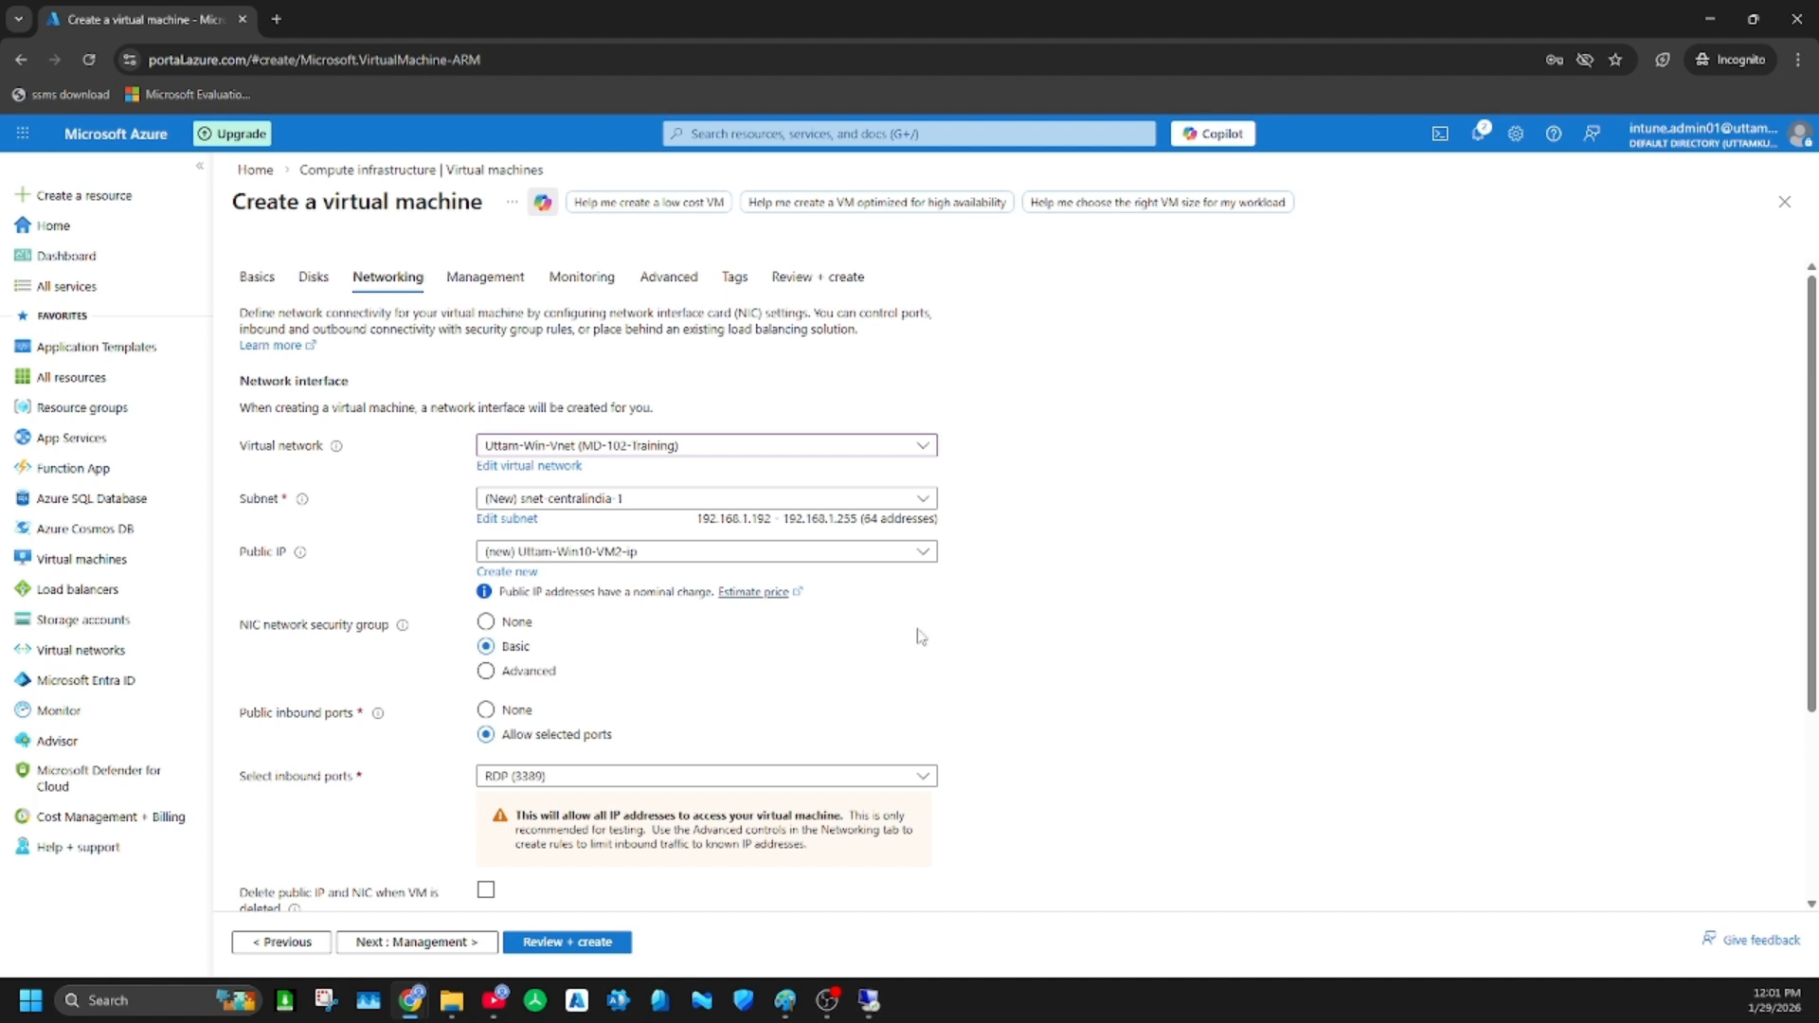
{"action": "left_click", "coordinate": [614, 498]}
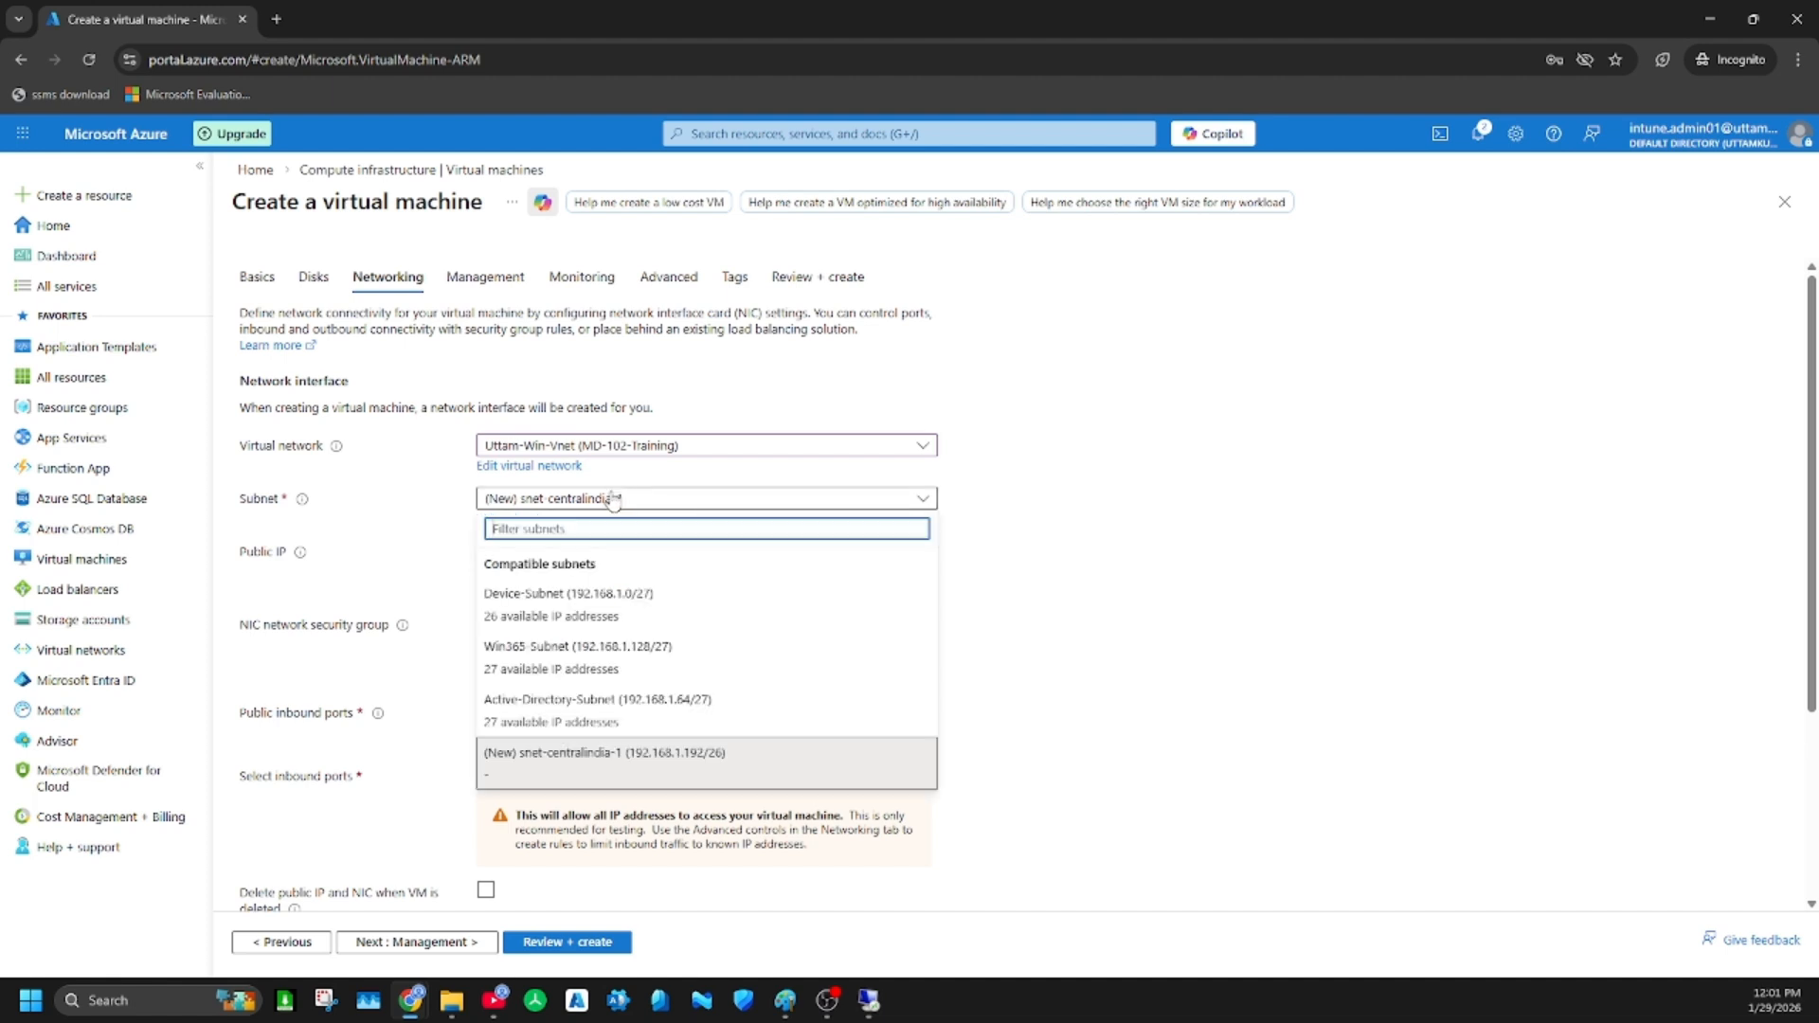
{"action": "left_click", "coordinate": [613, 621]}
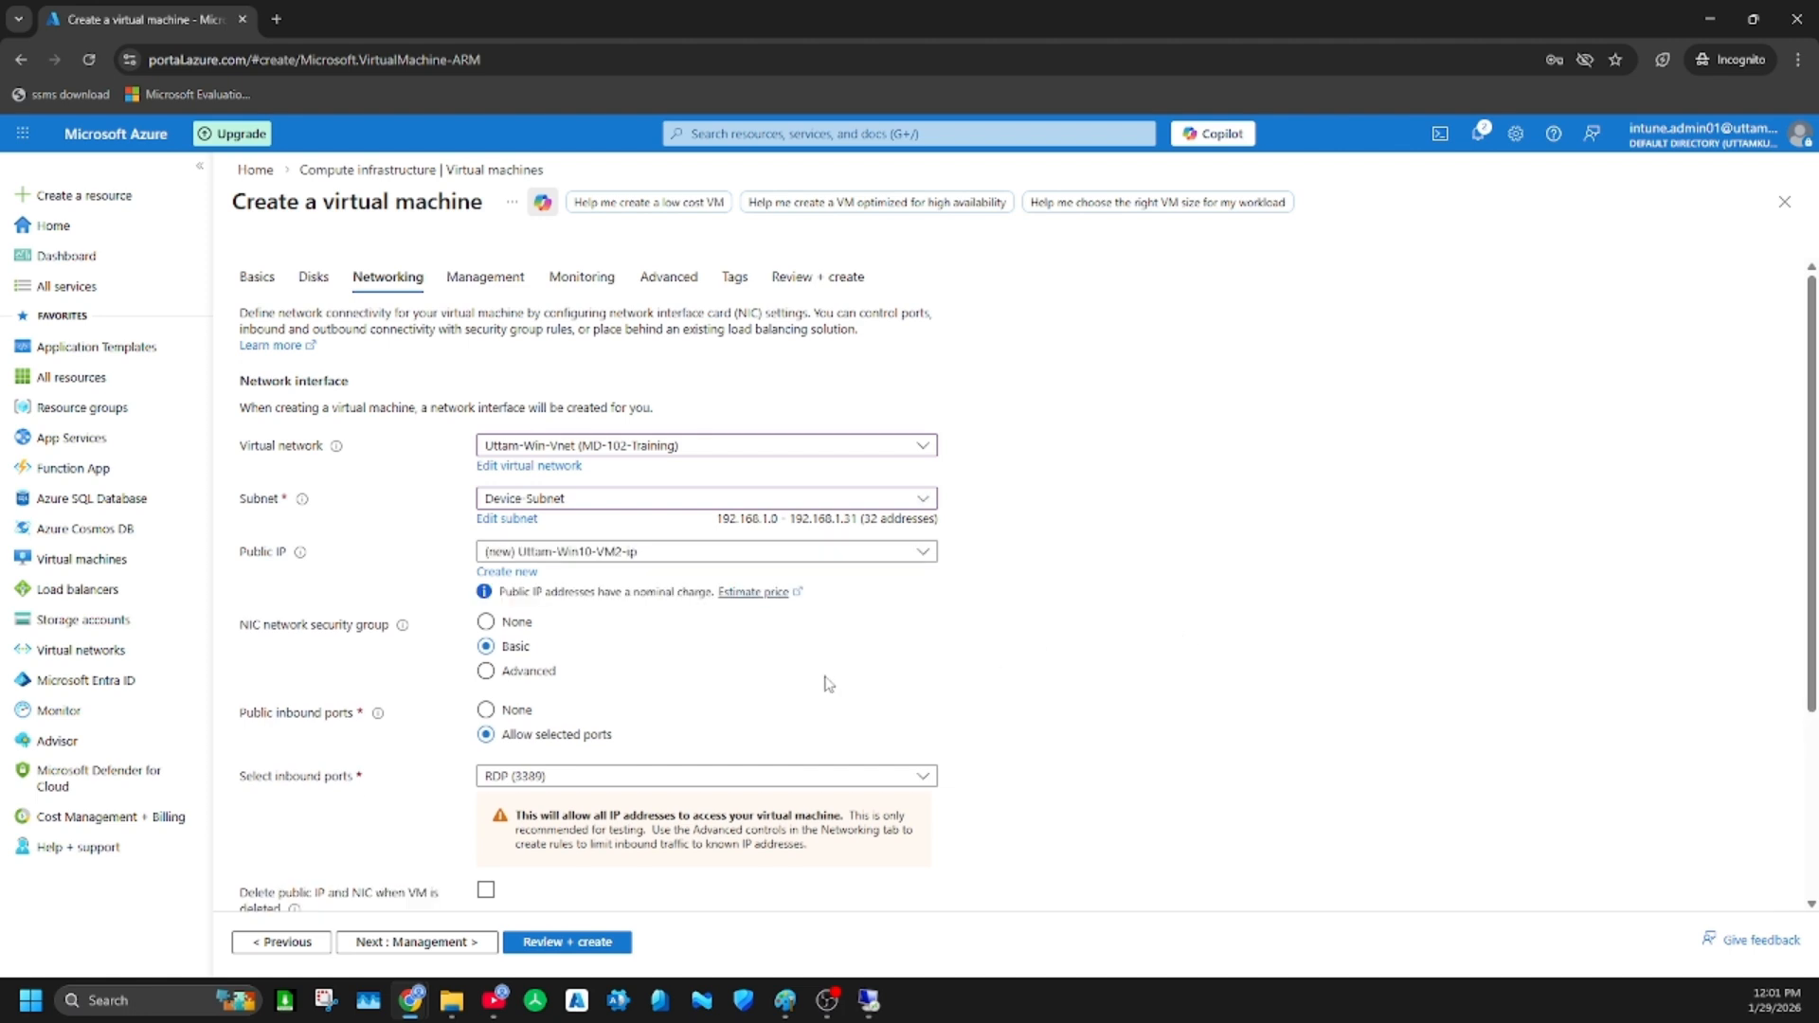
Enable deletion of the public IP and NIC when the VM is deleted, and continue to the management settings
{"action": "scroll", "coordinate": [1018, 660], "scroll_direction": "down", "scroll_amount": 2}
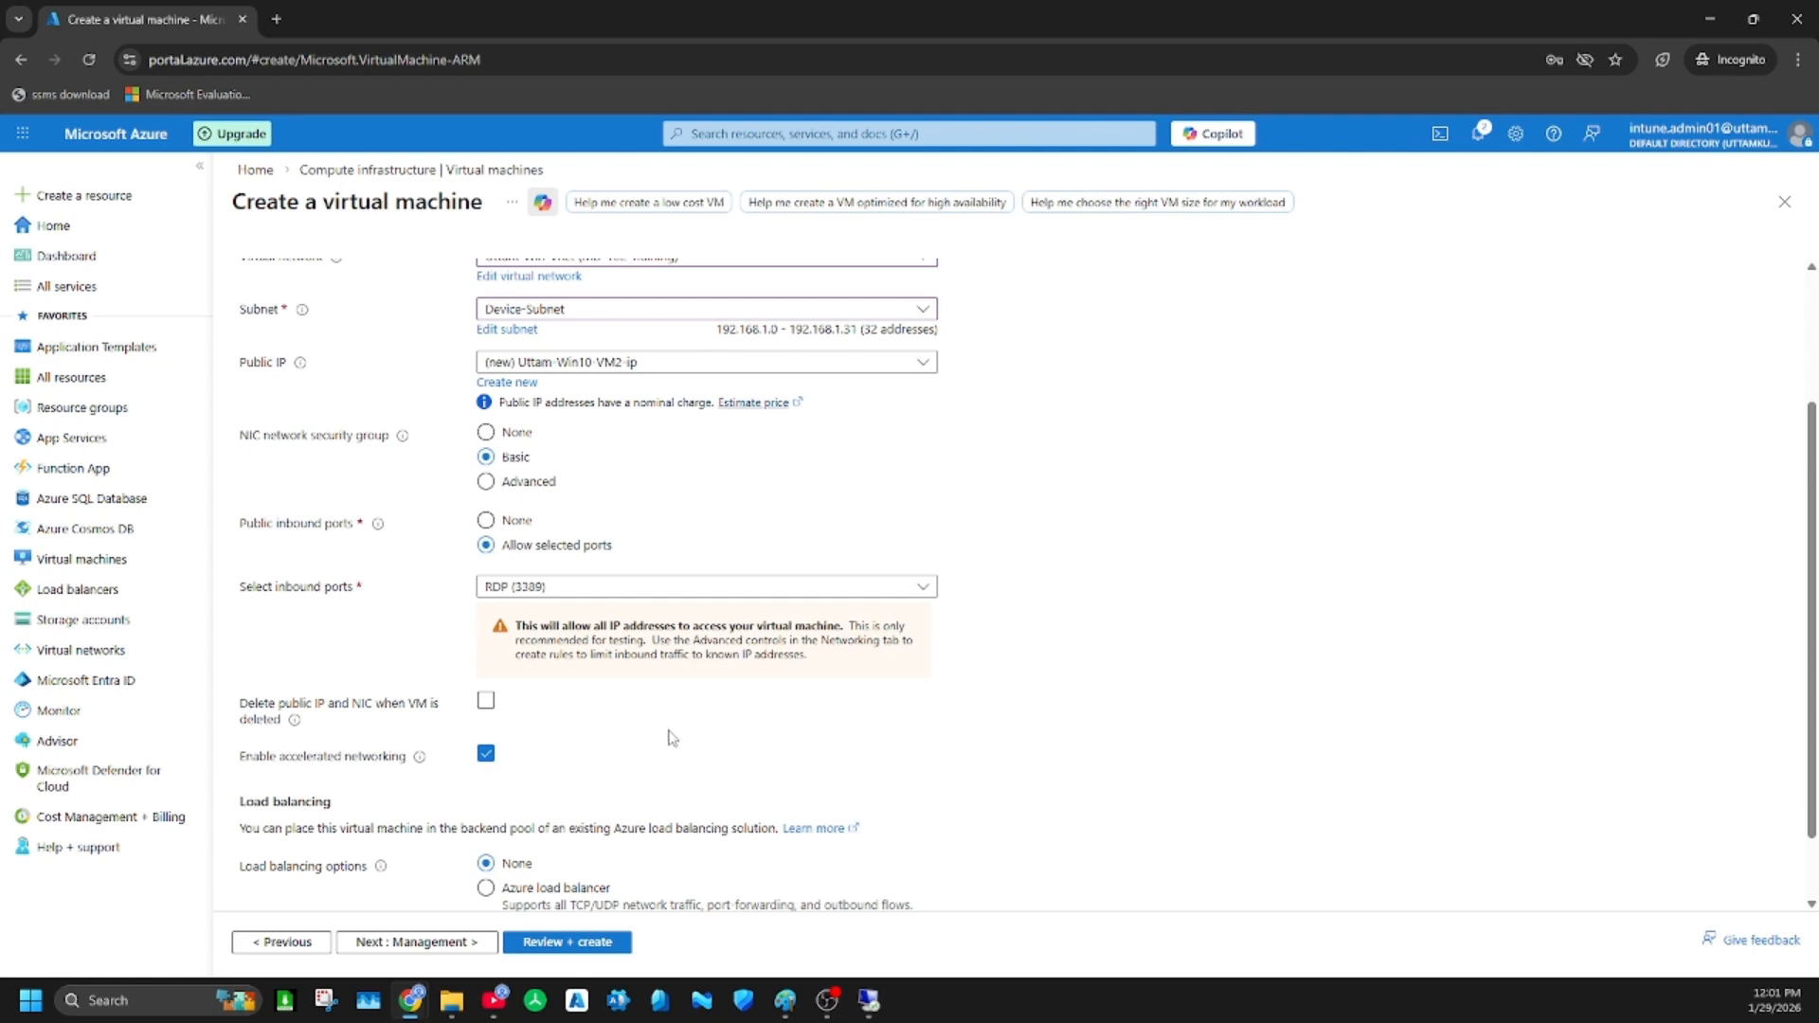
{"action": "scroll", "coordinate": [566, 697], "scroll_direction": "down", "scroll_amount": 1}
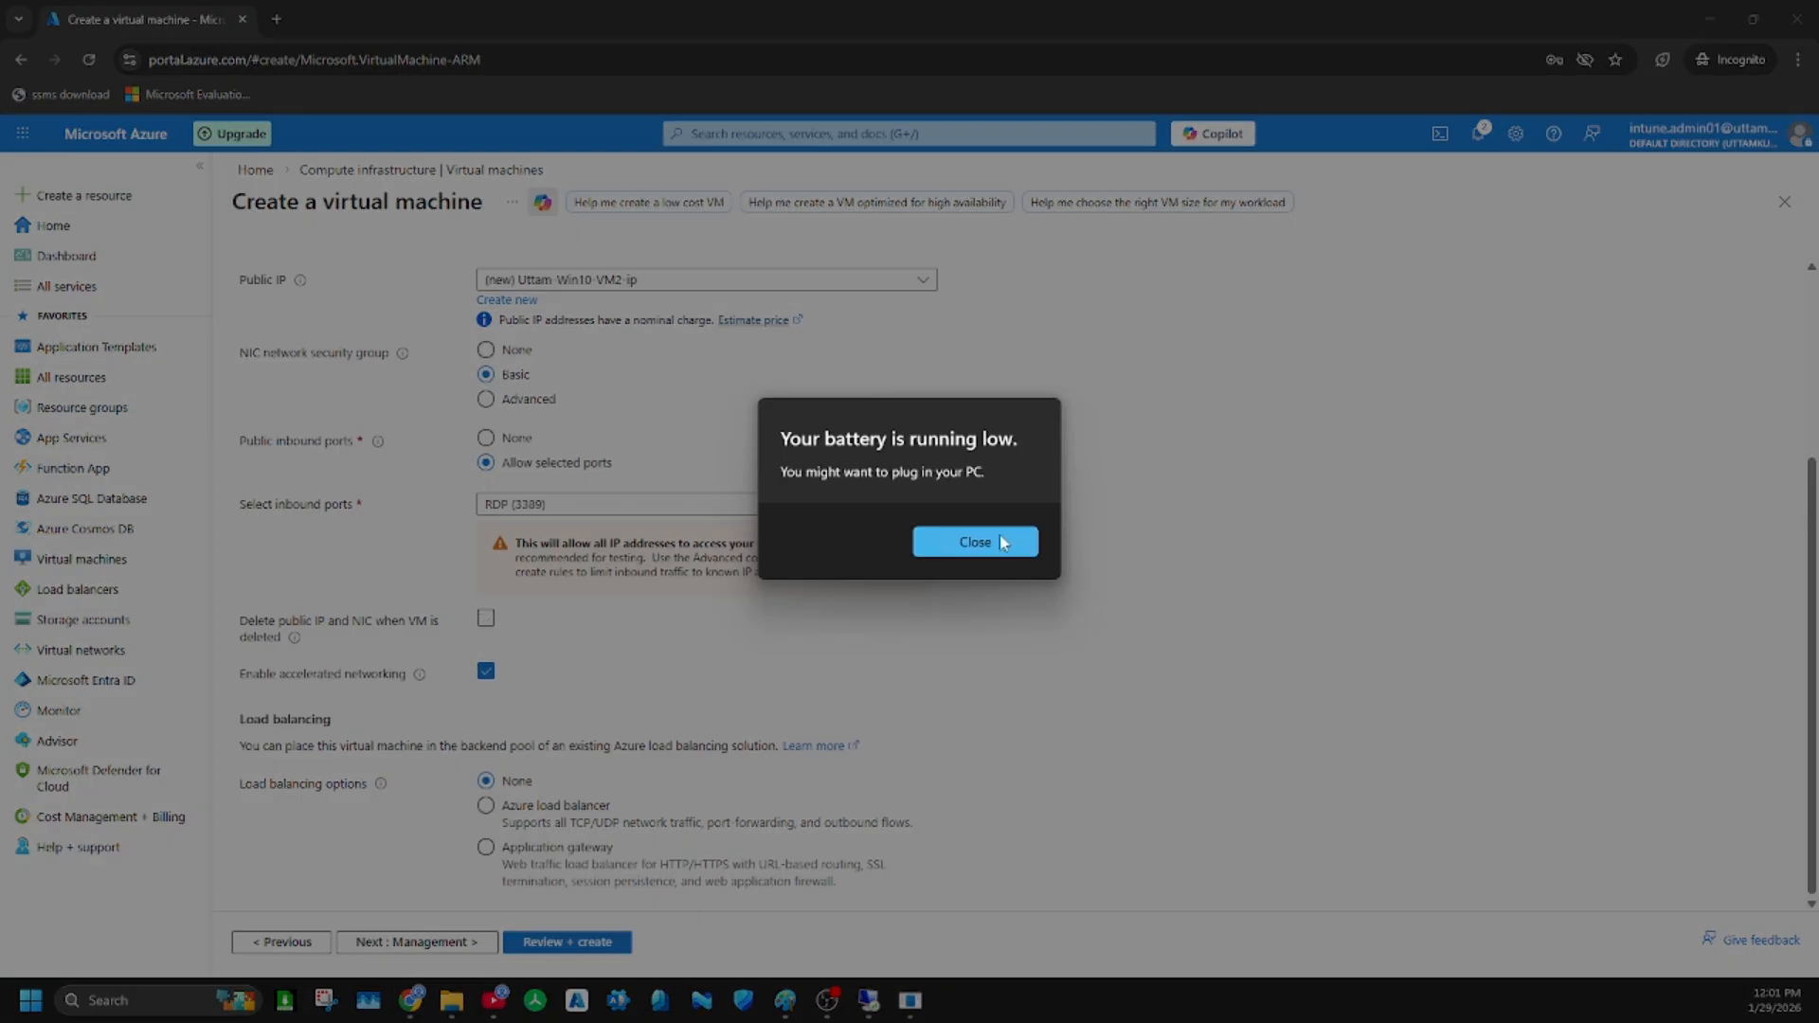
{"action": "left_click", "coordinate": [1003, 542]}
{"action": "left_click", "coordinate": [486, 618]}
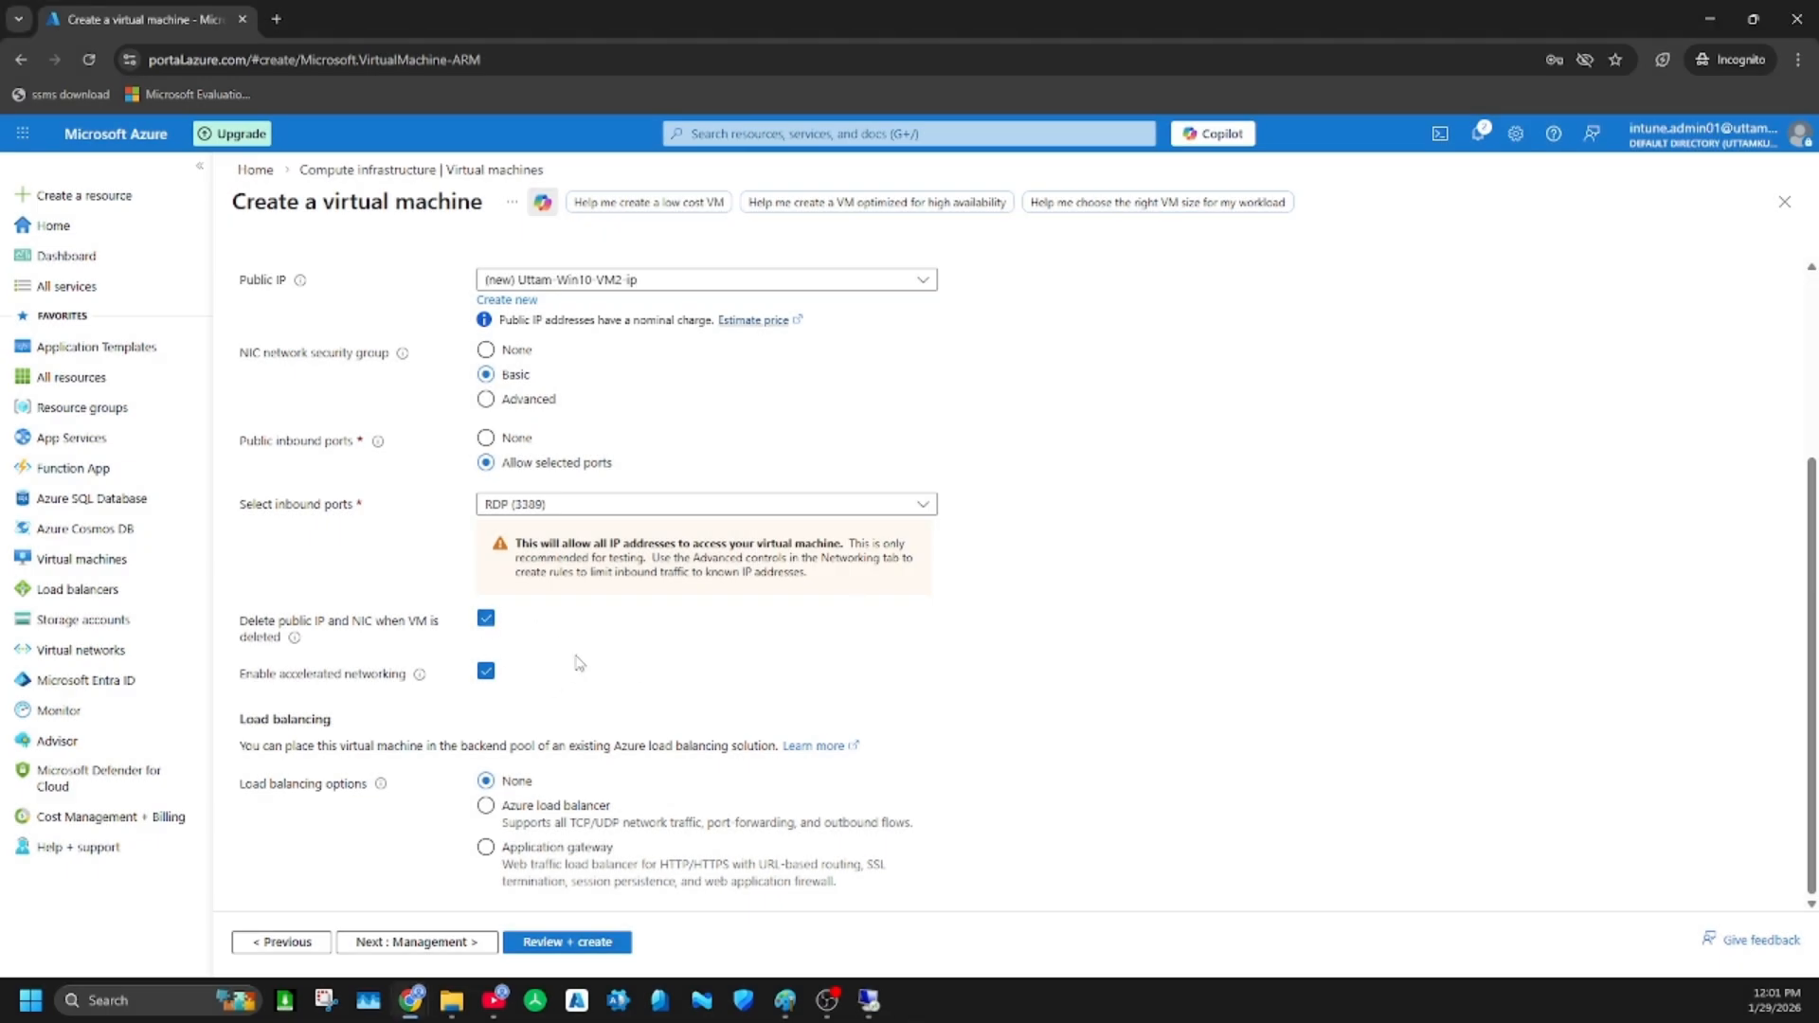
{"action": "left_click", "coordinate": [453, 943]}
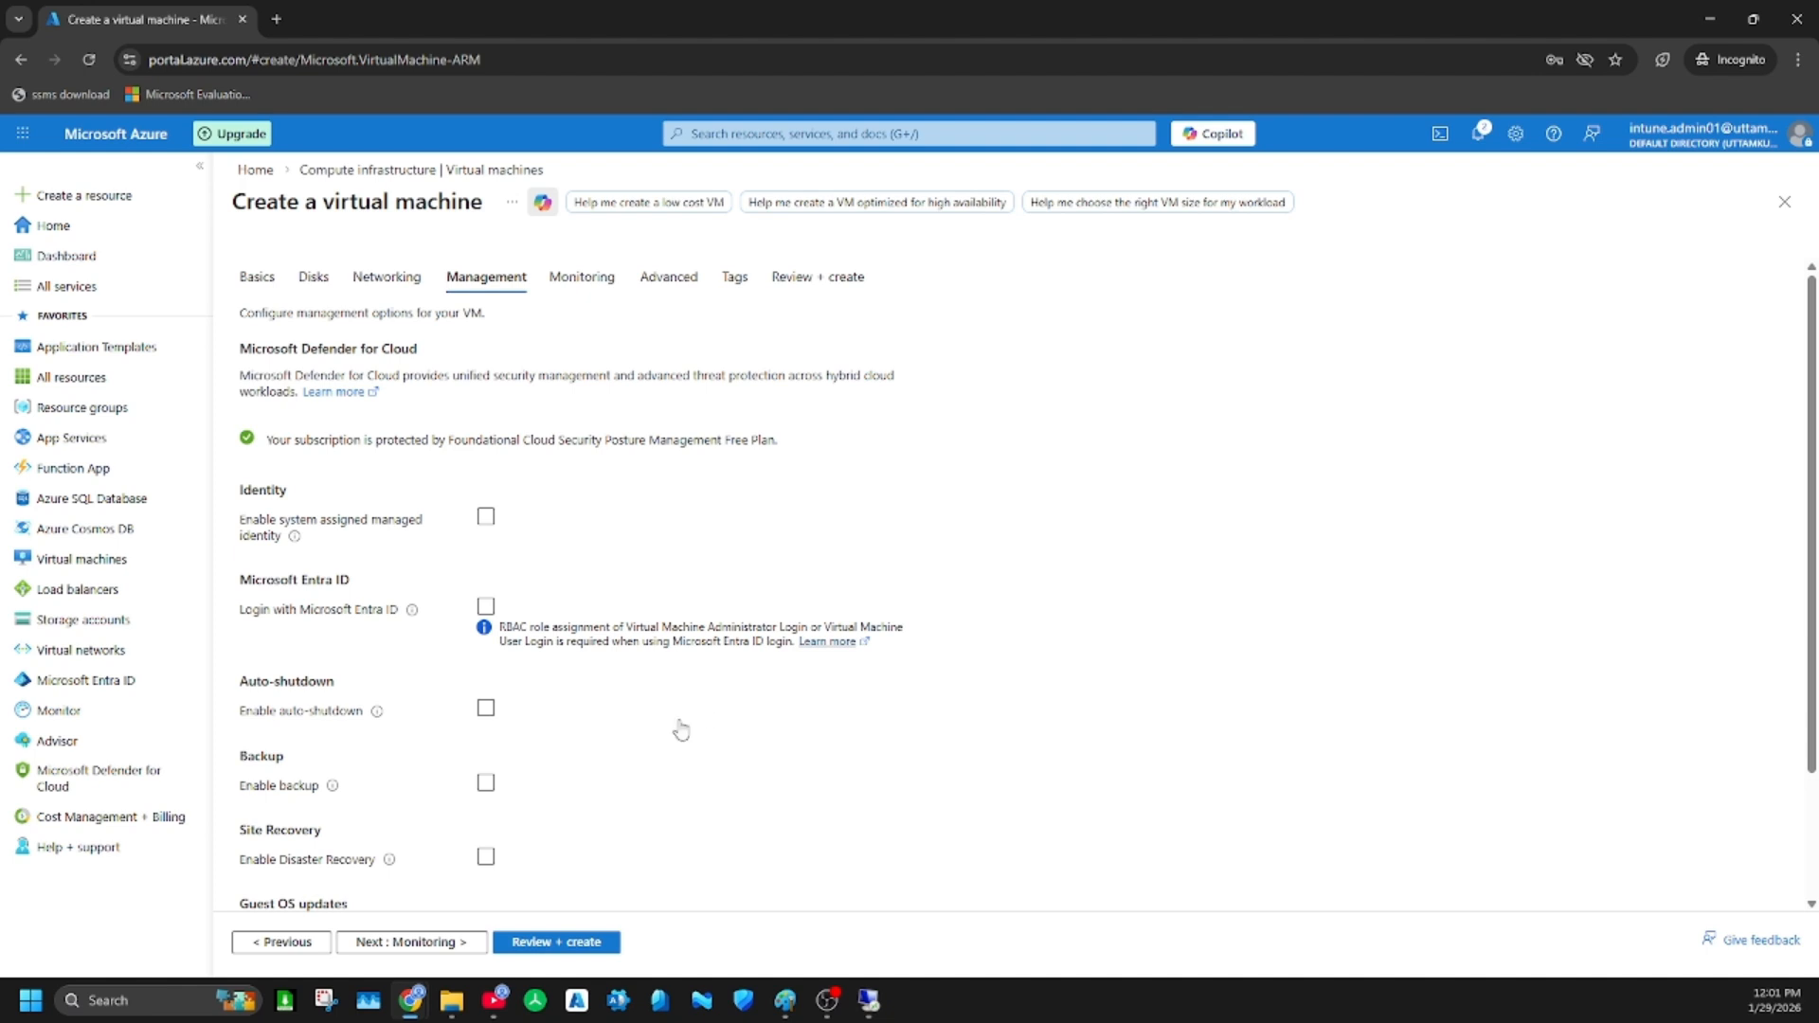
Keep the default management, monitoring, advanced and tag settings and proceed to the VM's final review
{"action": "scroll", "coordinate": [682, 663], "scroll_direction": "down", "scroll_amount": 3}
{"action": "scroll", "coordinate": [661, 712], "scroll_direction": "up", "scroll_amount": 3}
{"action": "scroll", "coordinate": [660, 713], "scroll_direction": "down", "scroll_amount": 3}
{"action": "left_click", "coordinate": [407, 941]}
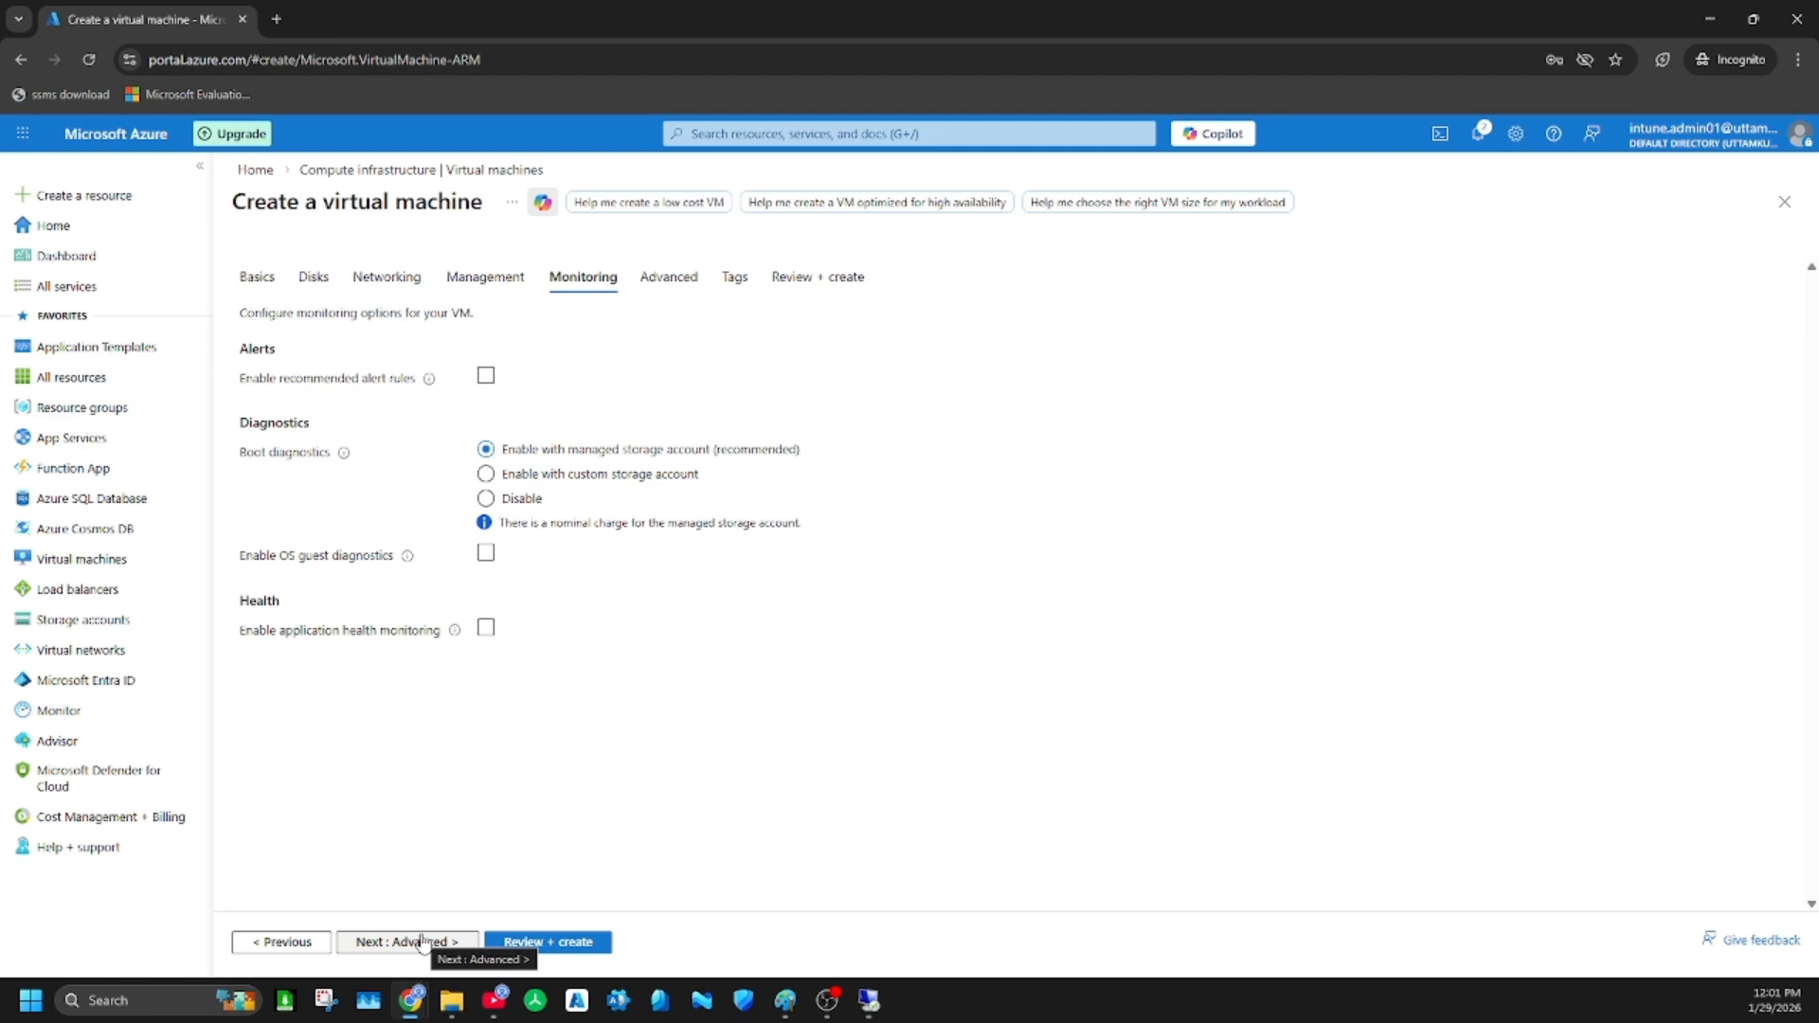
{"action": "mouse_move", "coordinate": [813, 992]}
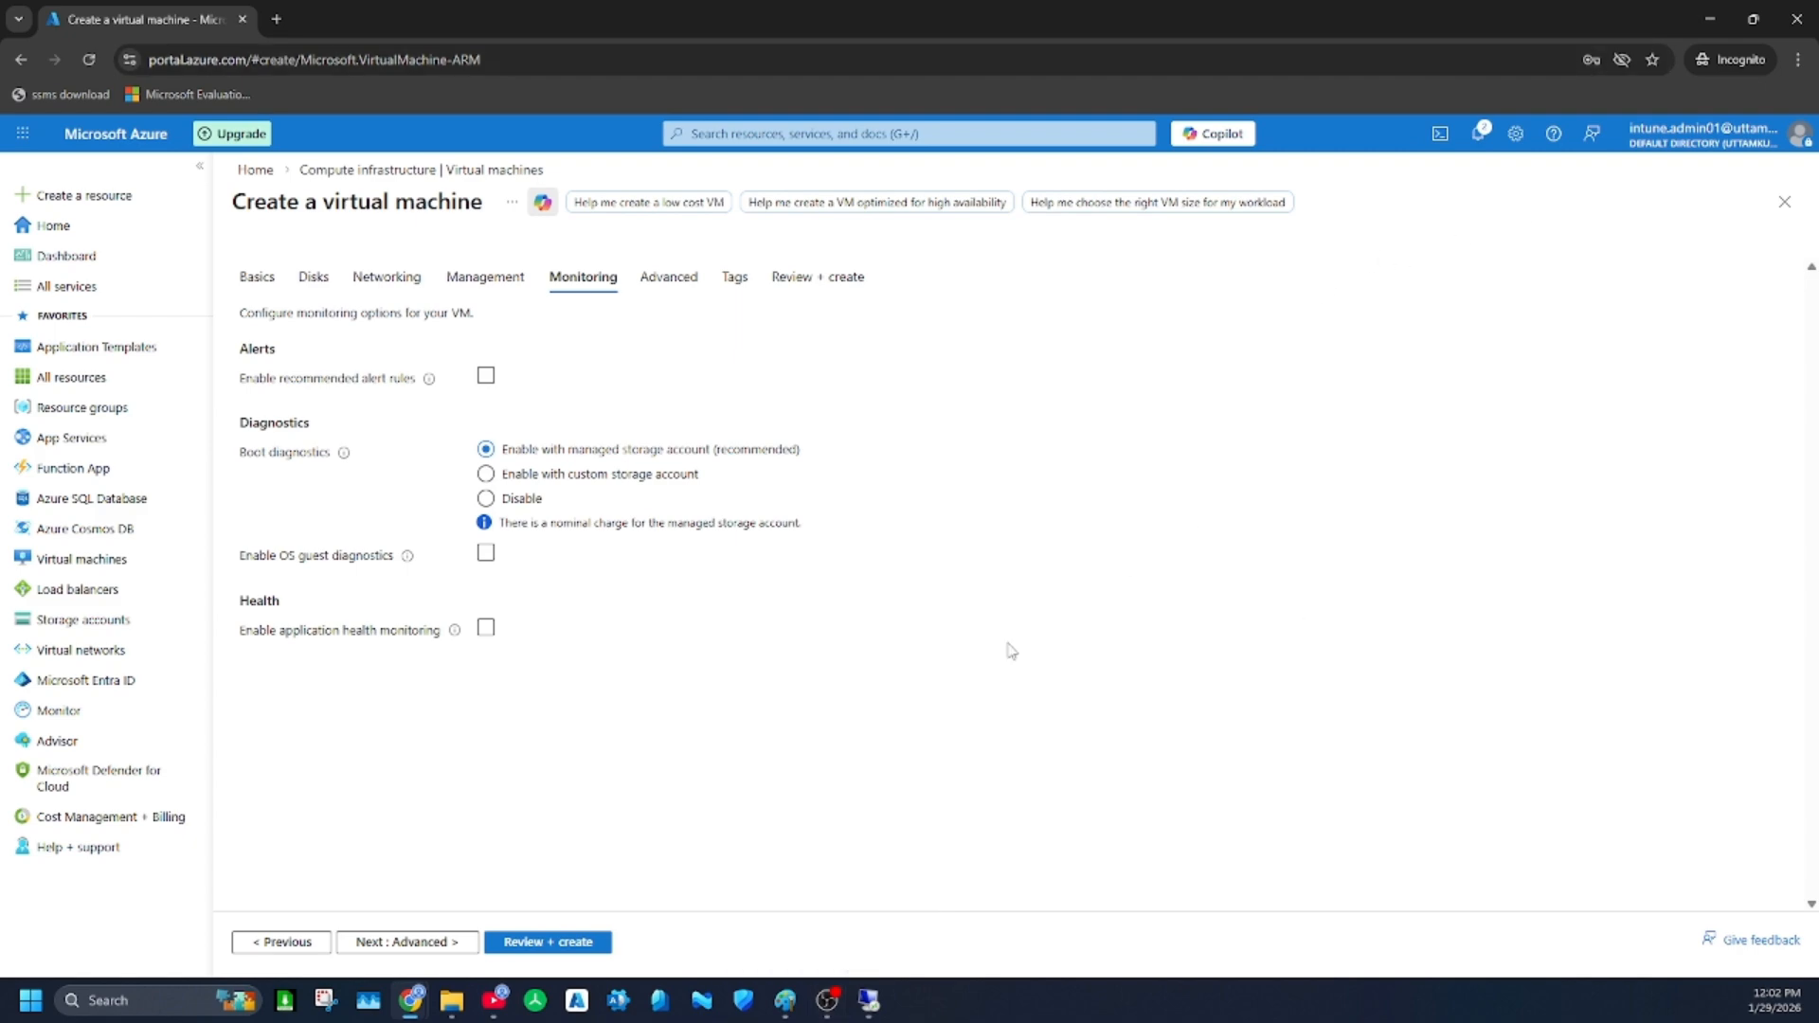
{"action": "left_click", "coordinate": [416, 942]}
{"action": "scroll", "coordinate": [493, 583], "scroll_direction": "down", "scroll_amount": 5}
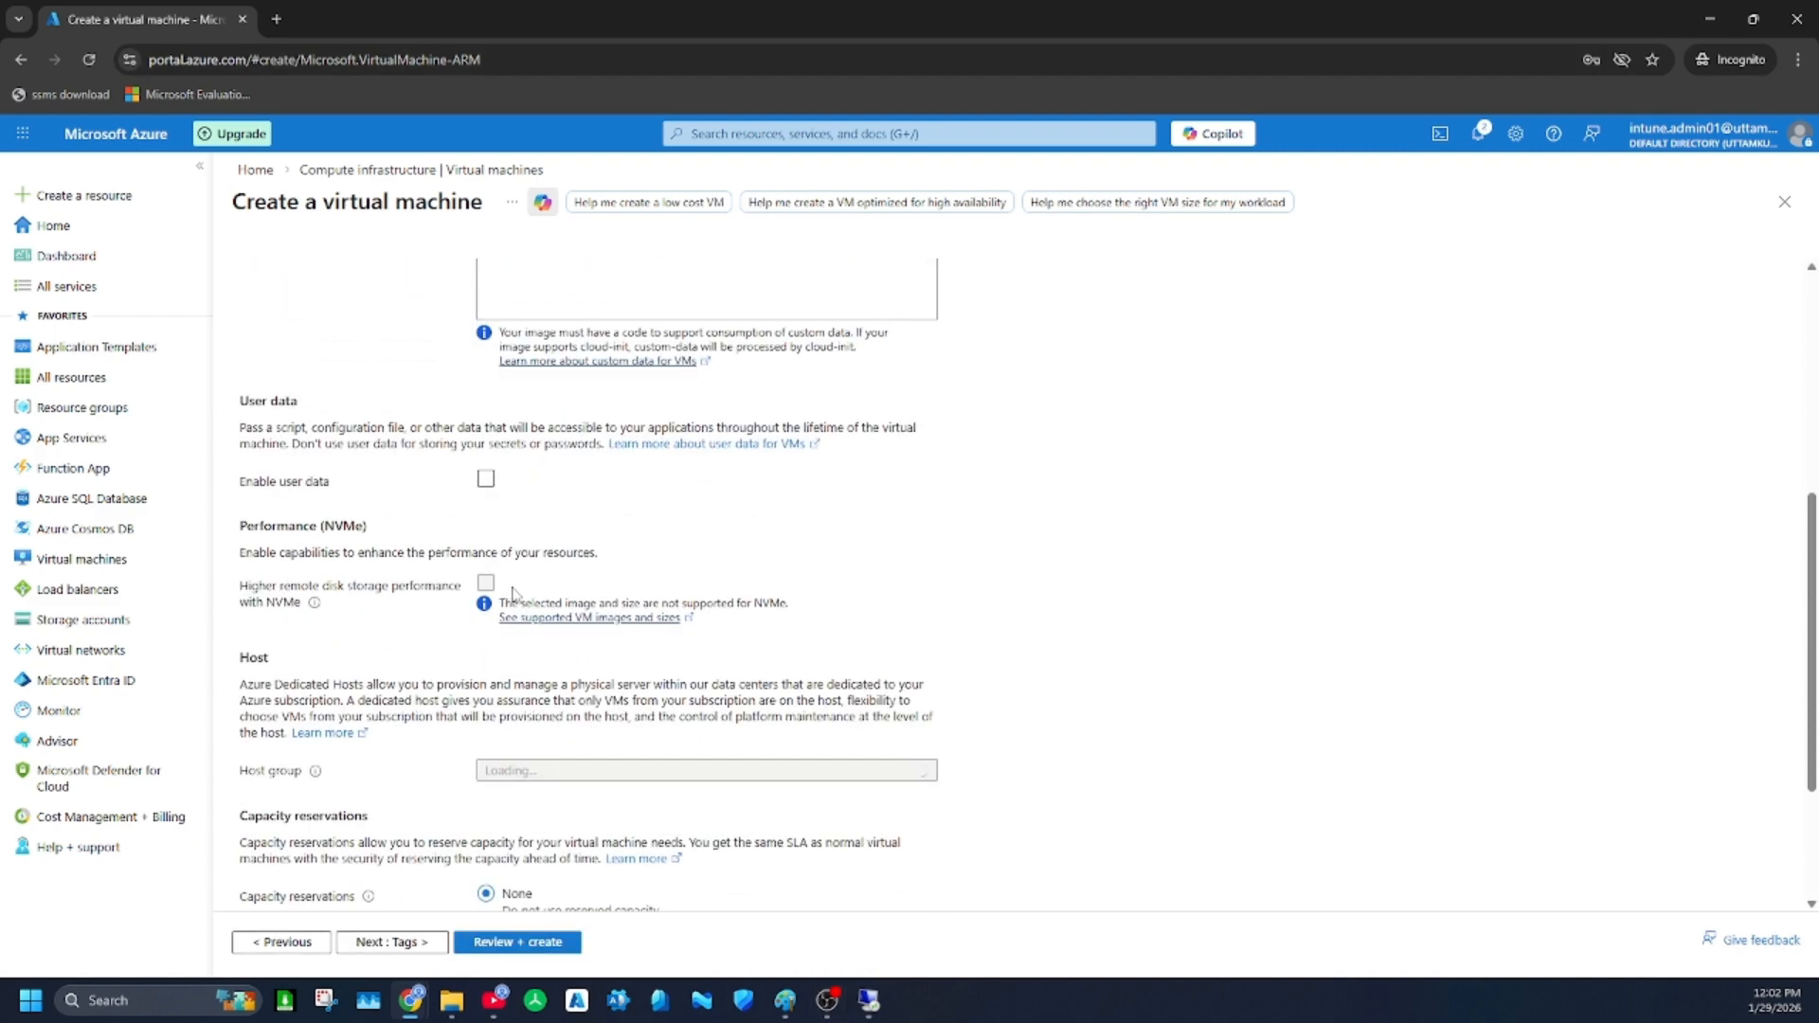
{"action": "scroll", "coordinate": [519, 611], "scroll_direction": "down", "scroll_amount": 2}
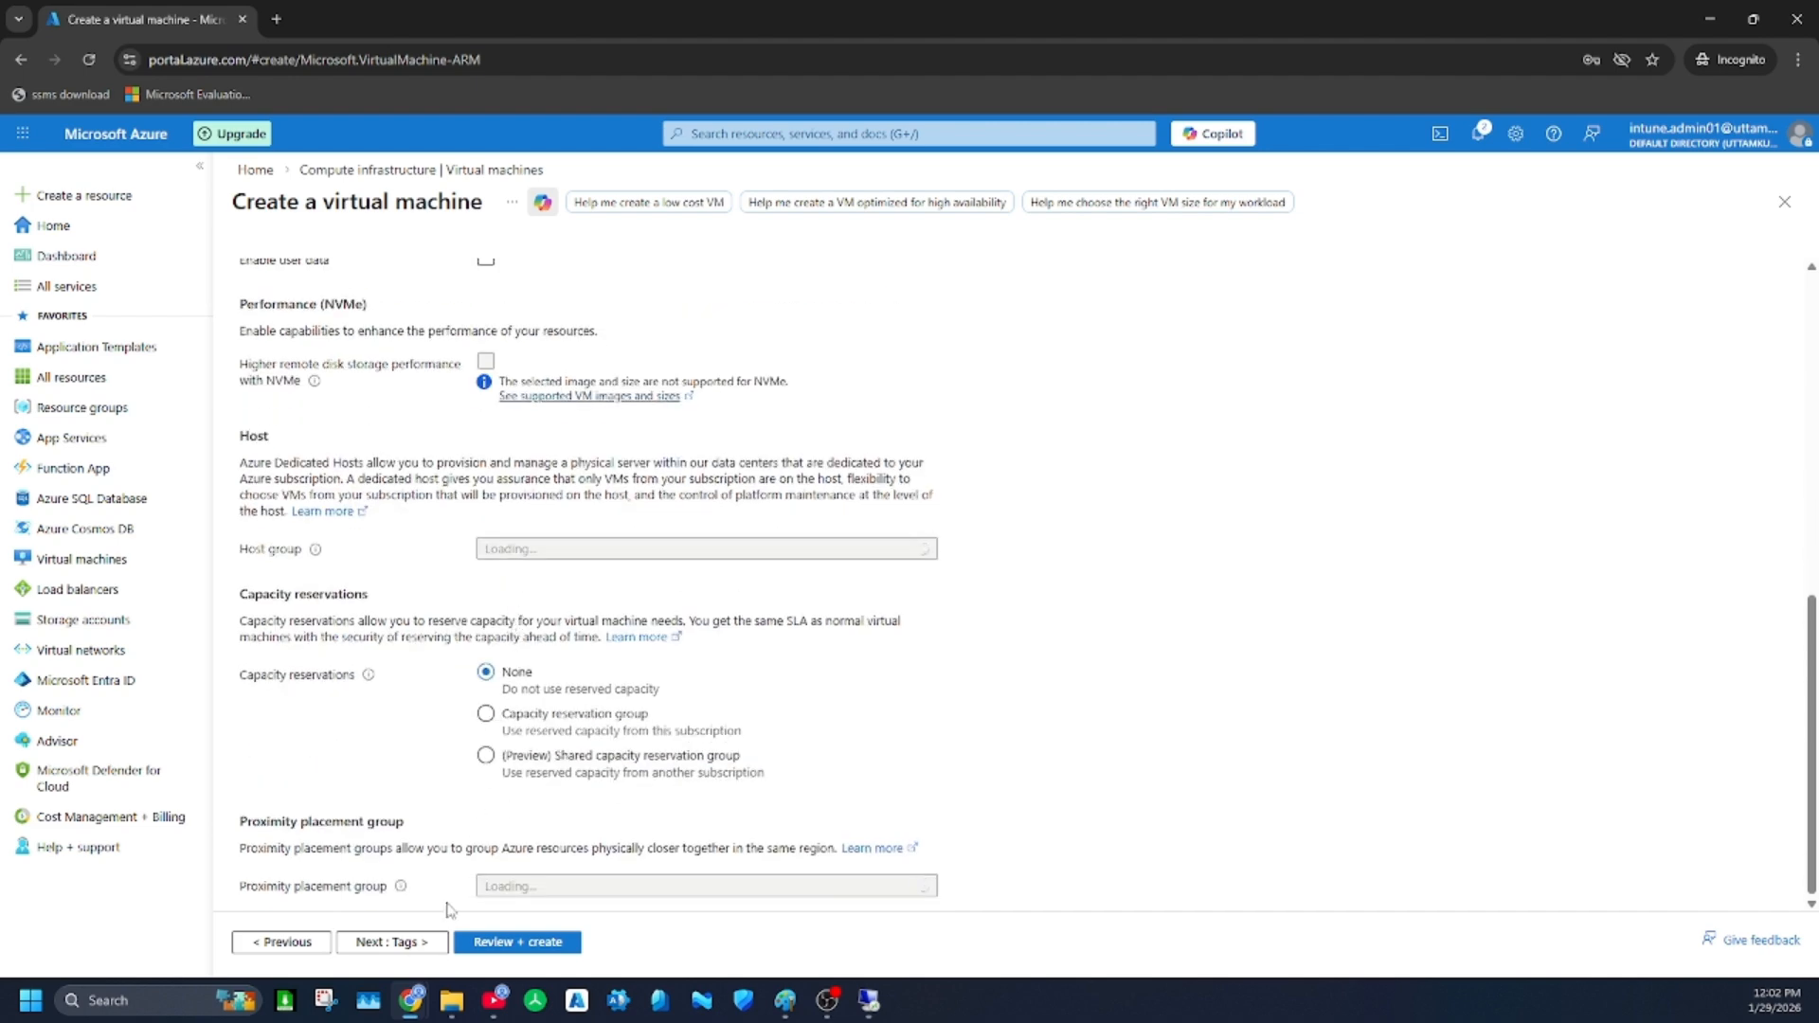
{"action": "left_click", "coordinate": [407, 943]}
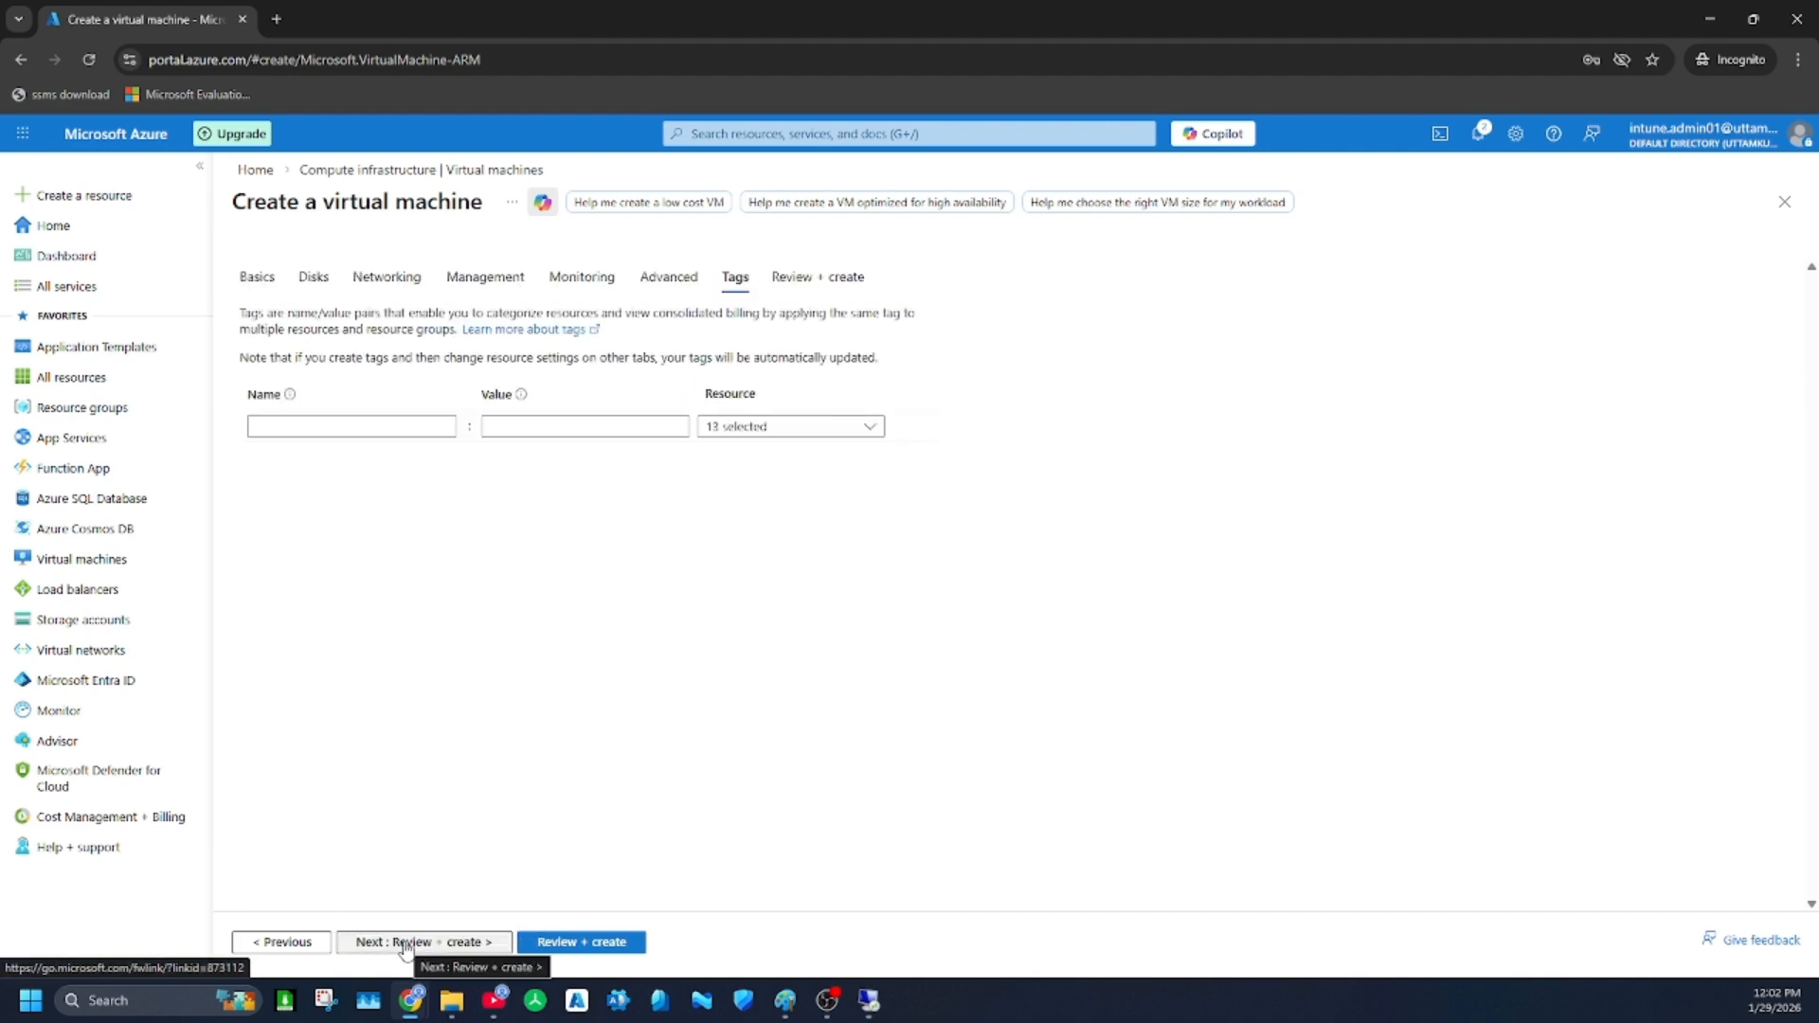
{"action": "left_click", "coordinate": [406, 943]}
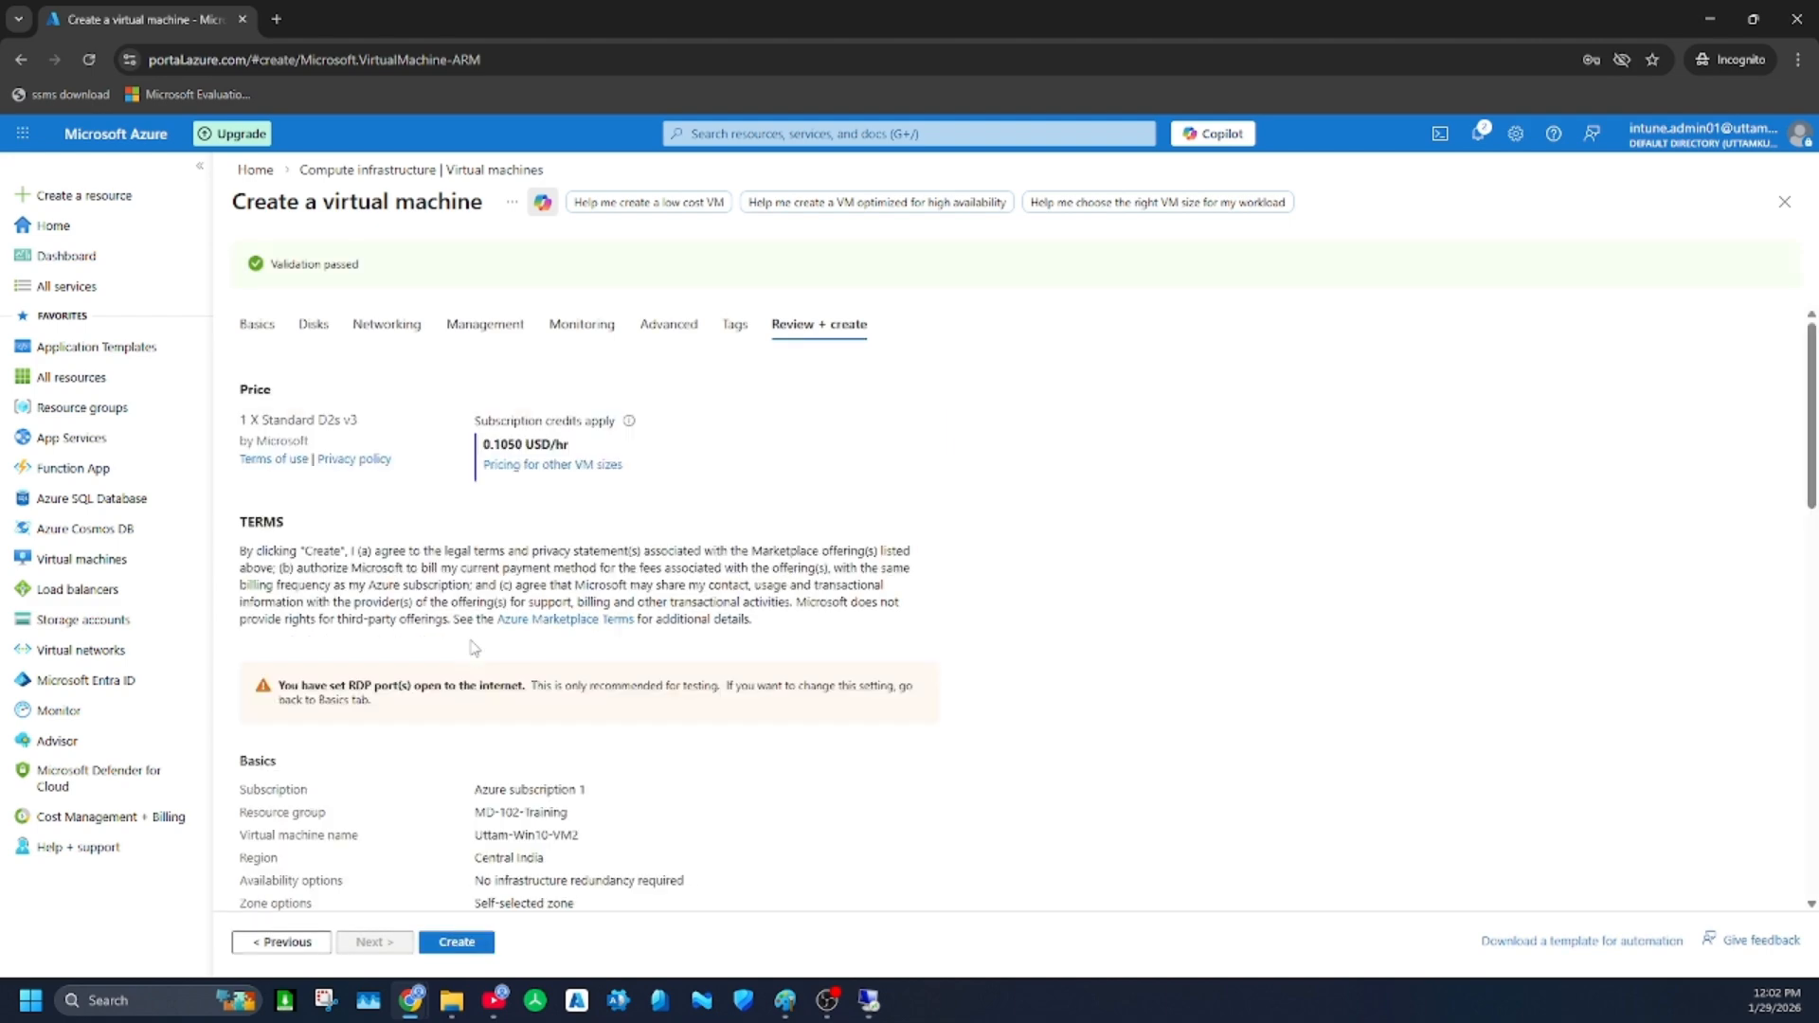
Review the configuration summary of the second VM and create it
{"action": "scroll", "coordinate": [516, 620], "scroll_direction": "down", "scroll_amount": 10}
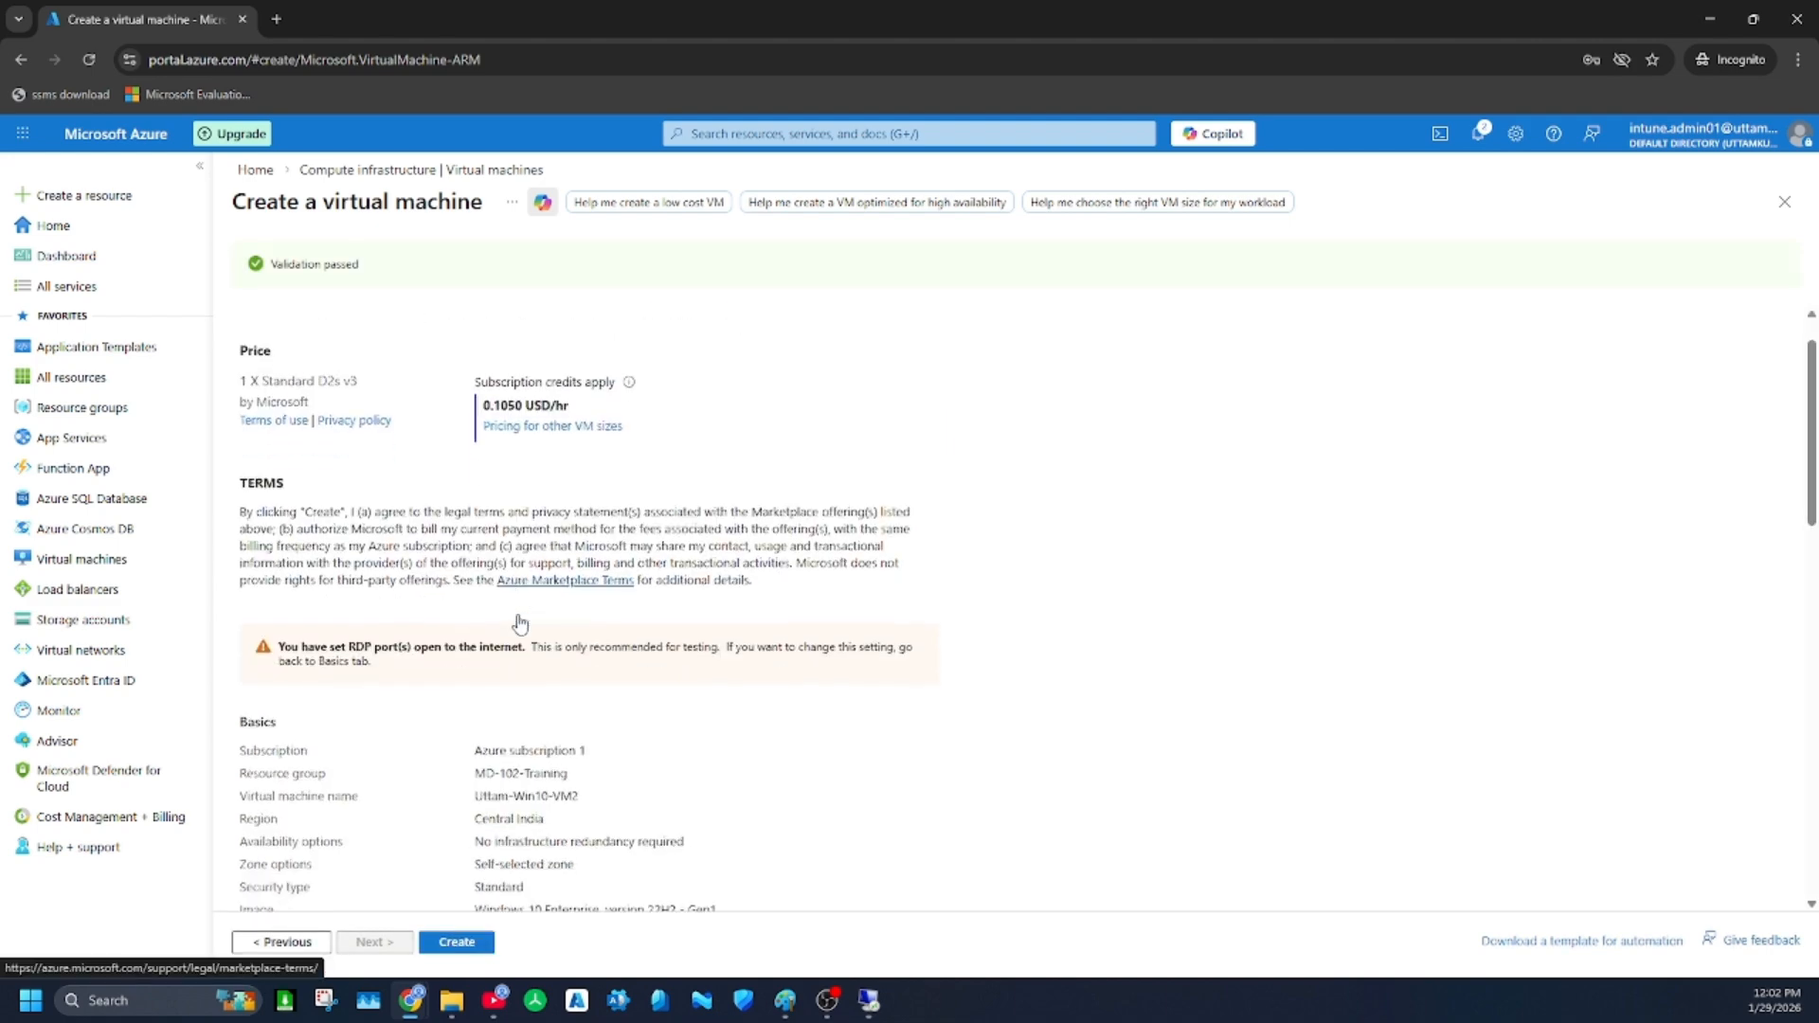
{"action": "scroll", "coordinate": [474, 800], "scroll_direction": "down", "scroll_amount": 2}
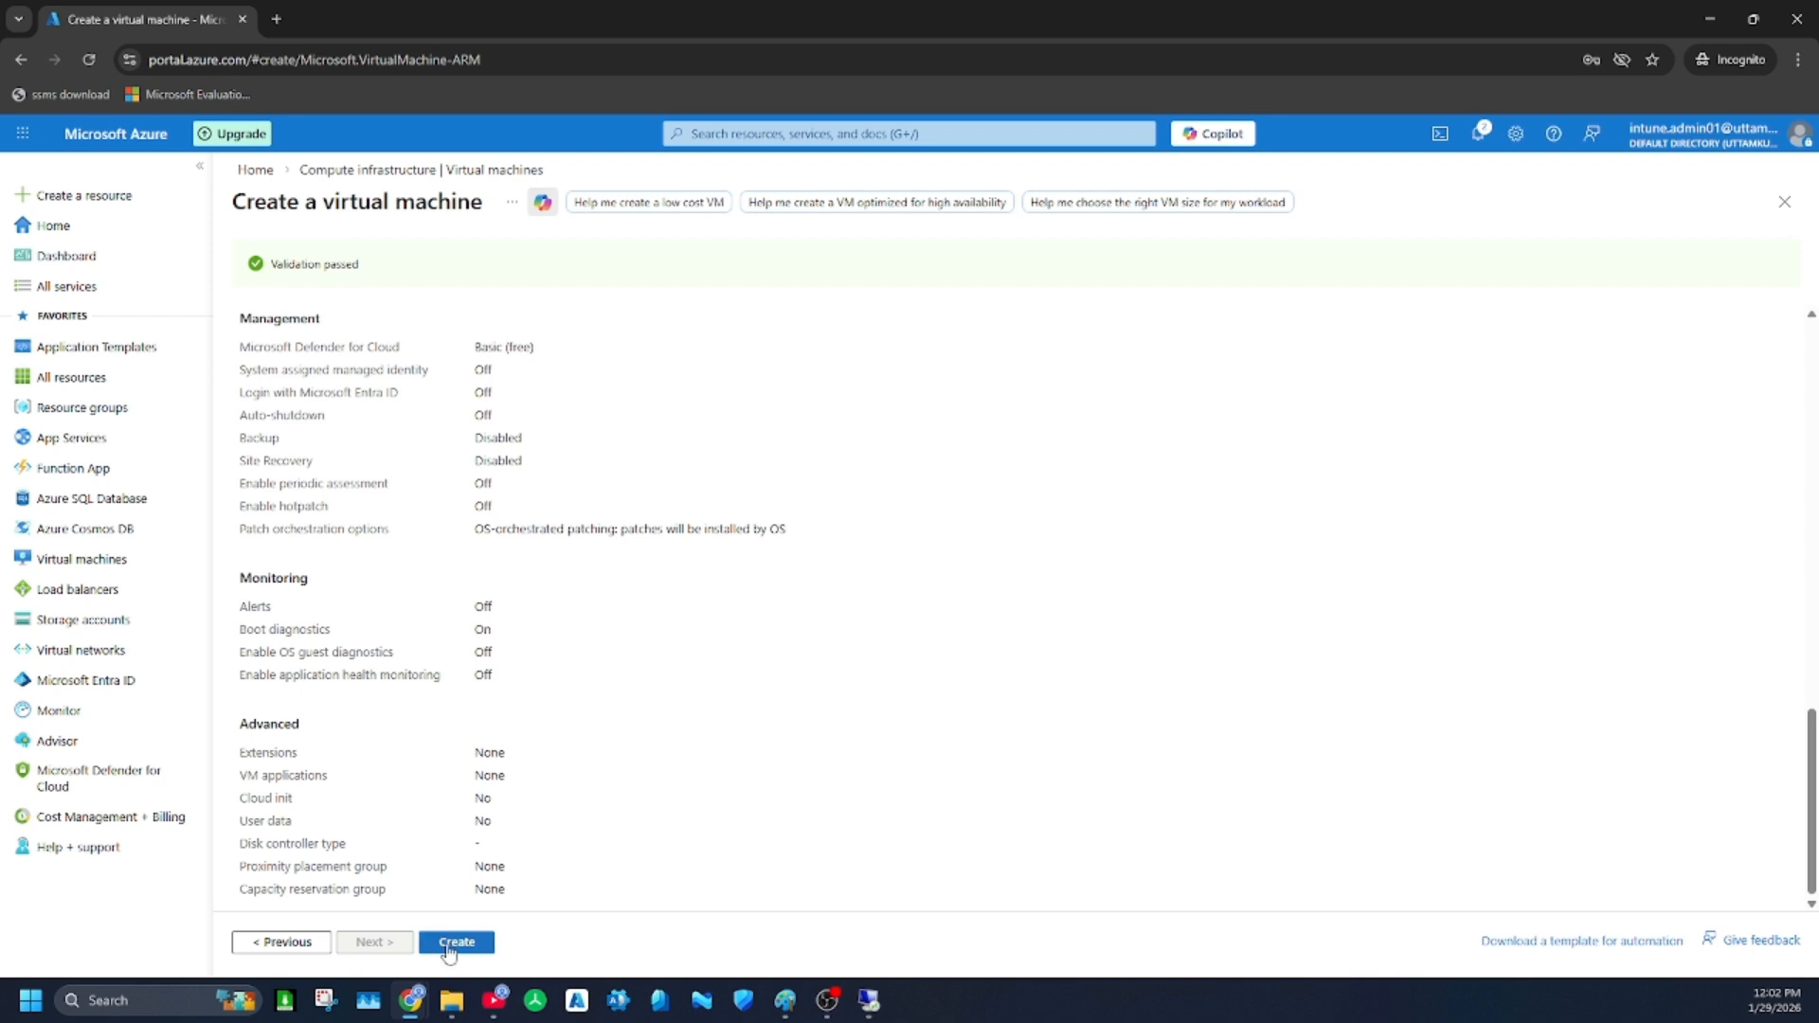
{"action": "left_click", "coordinate": [459, 940]}
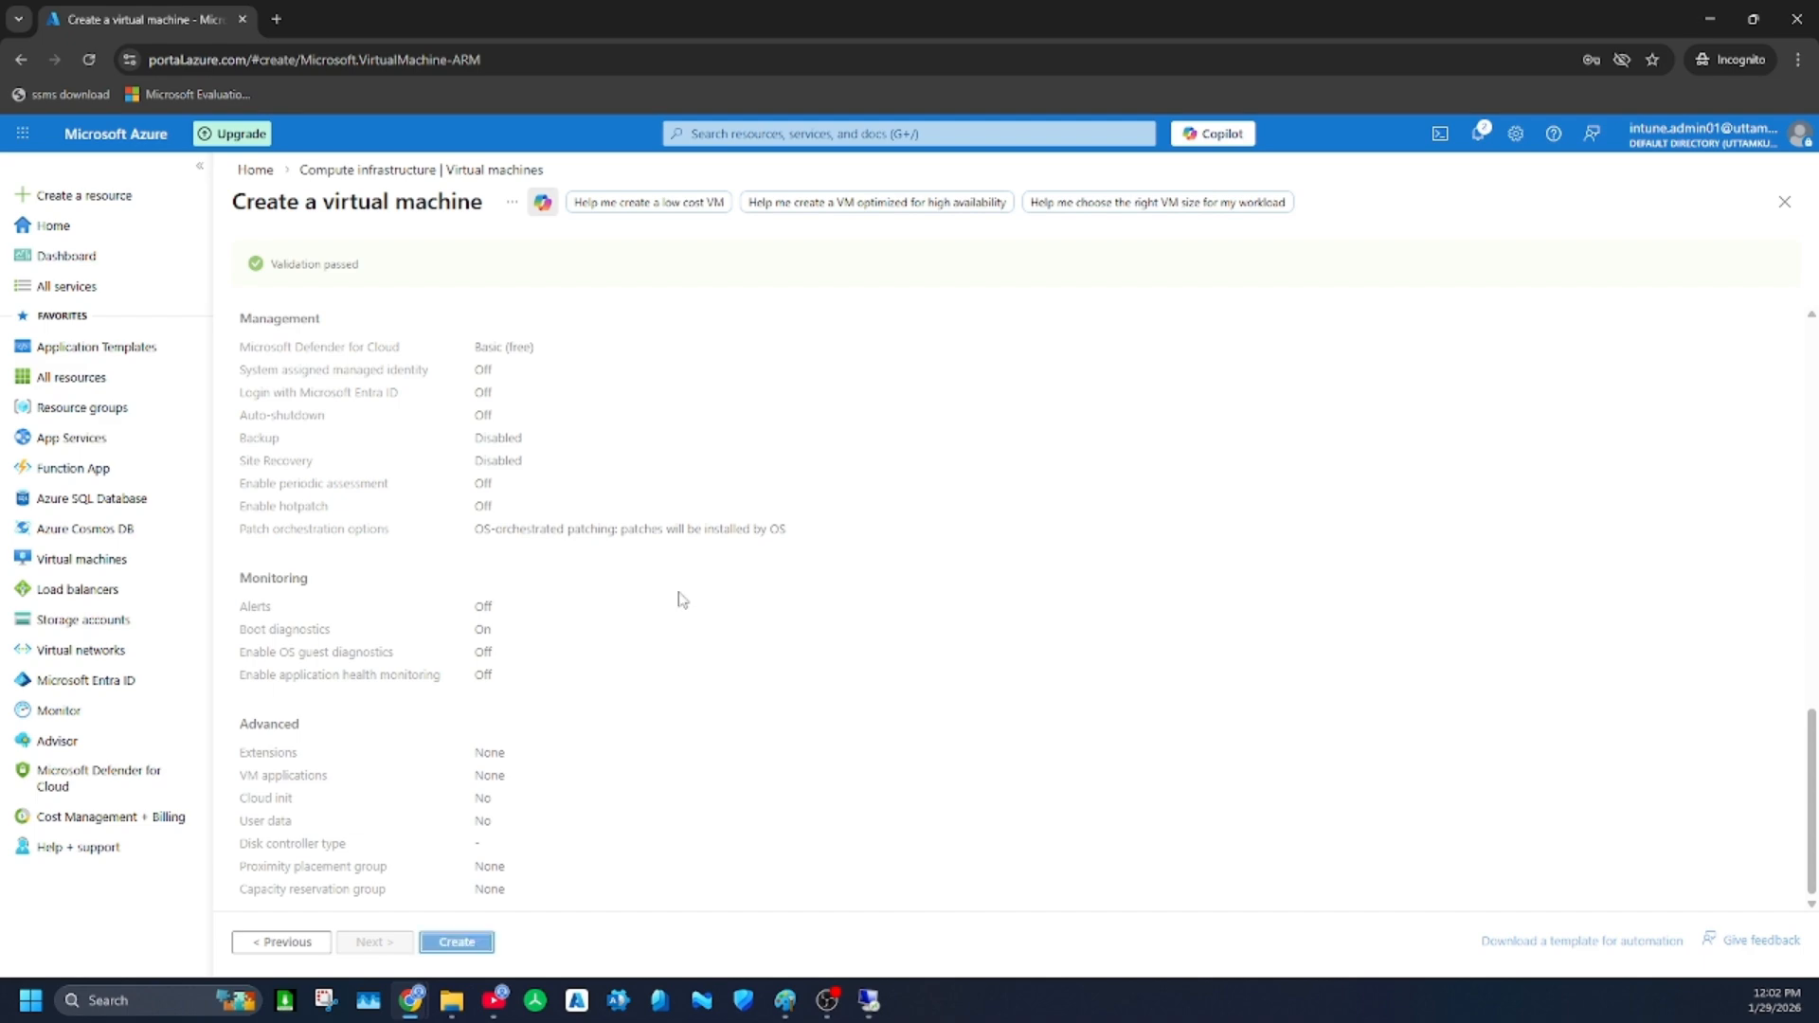
In the first VM's remote session, accept the privacy settings, get past the Edge welcome and allow network discovery, then minimize the session
{"action": "left_click", "coordinate": [869, 999]}
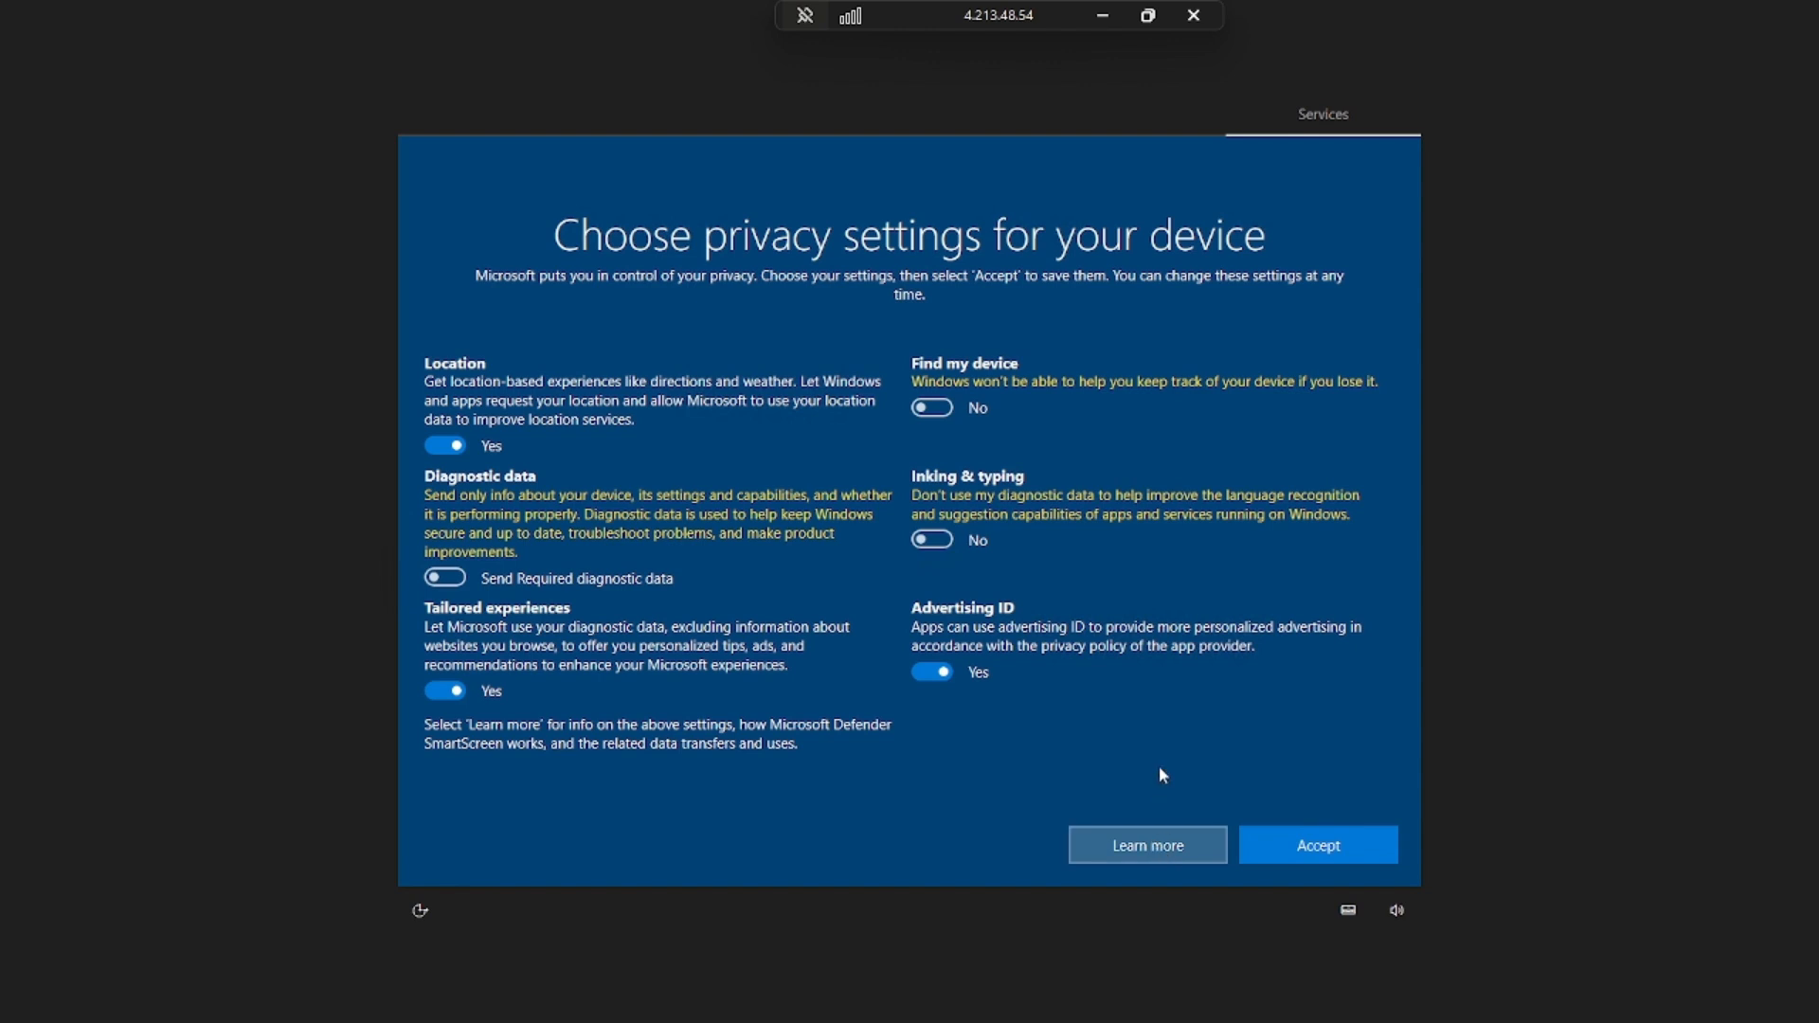
{"action": "left_click", "coordinate": [1320, 846]}
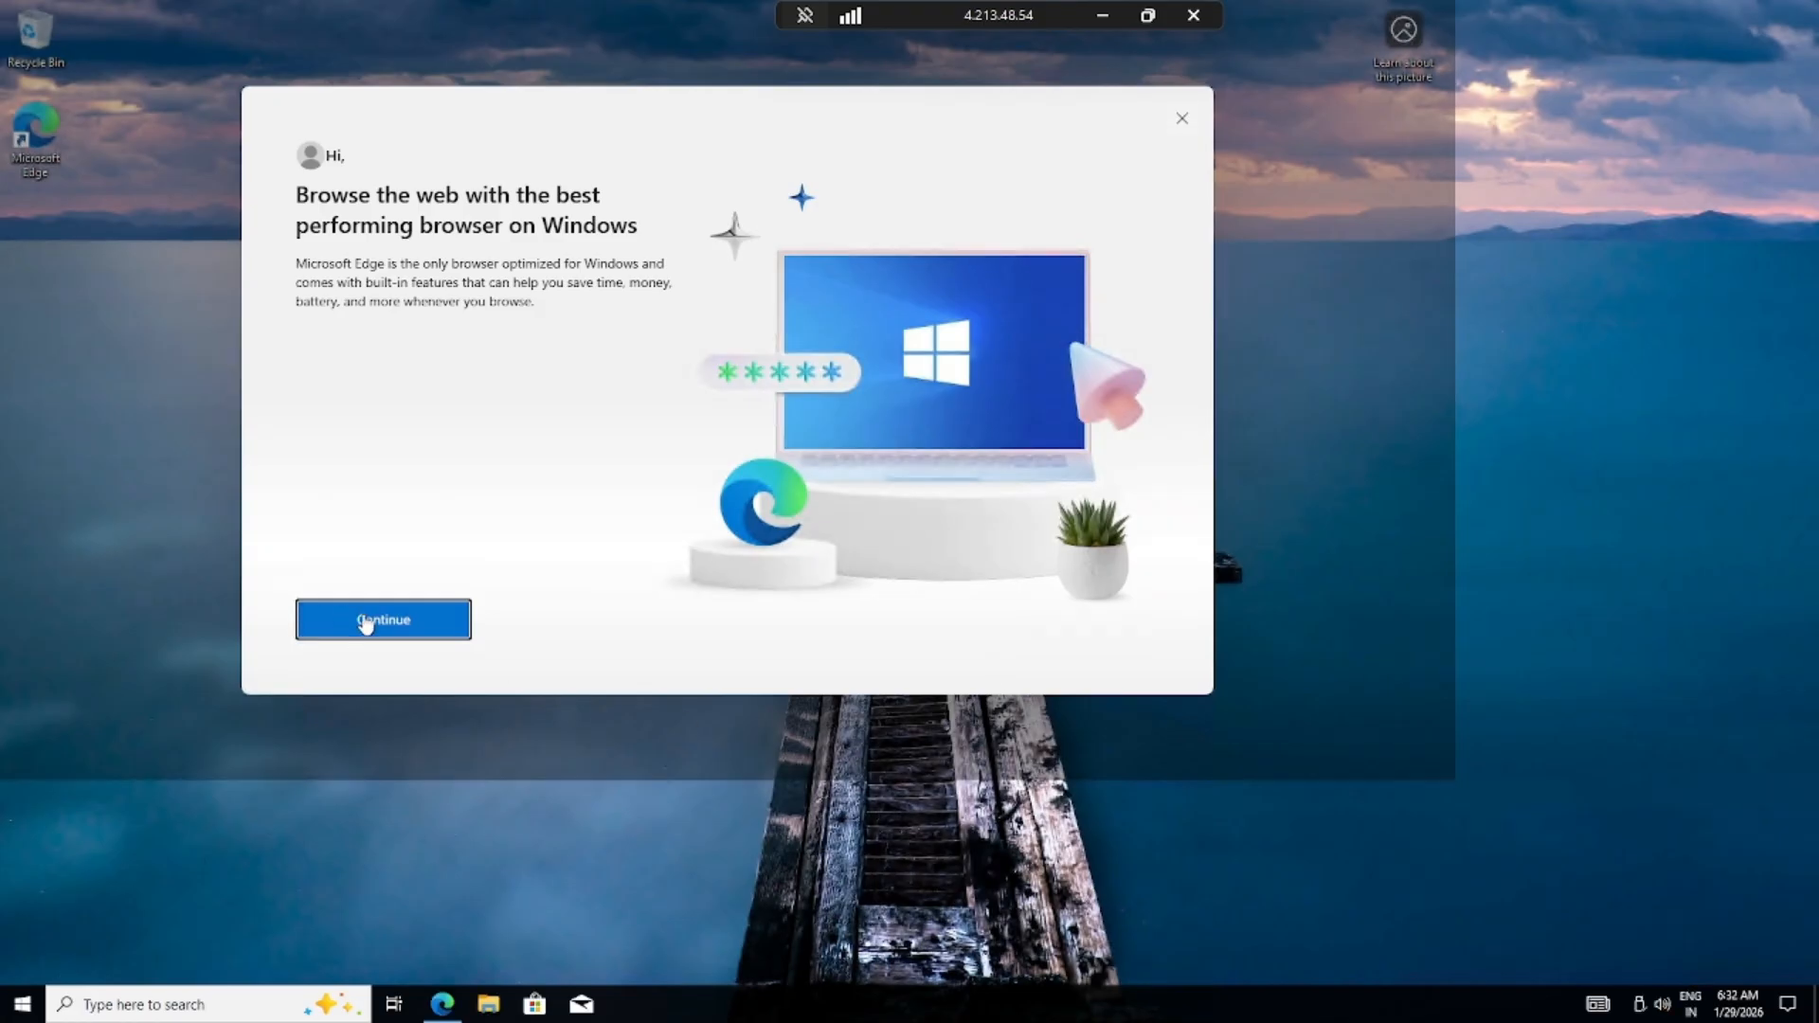
{"action": "left_click", "coordinate": [369, 620]}
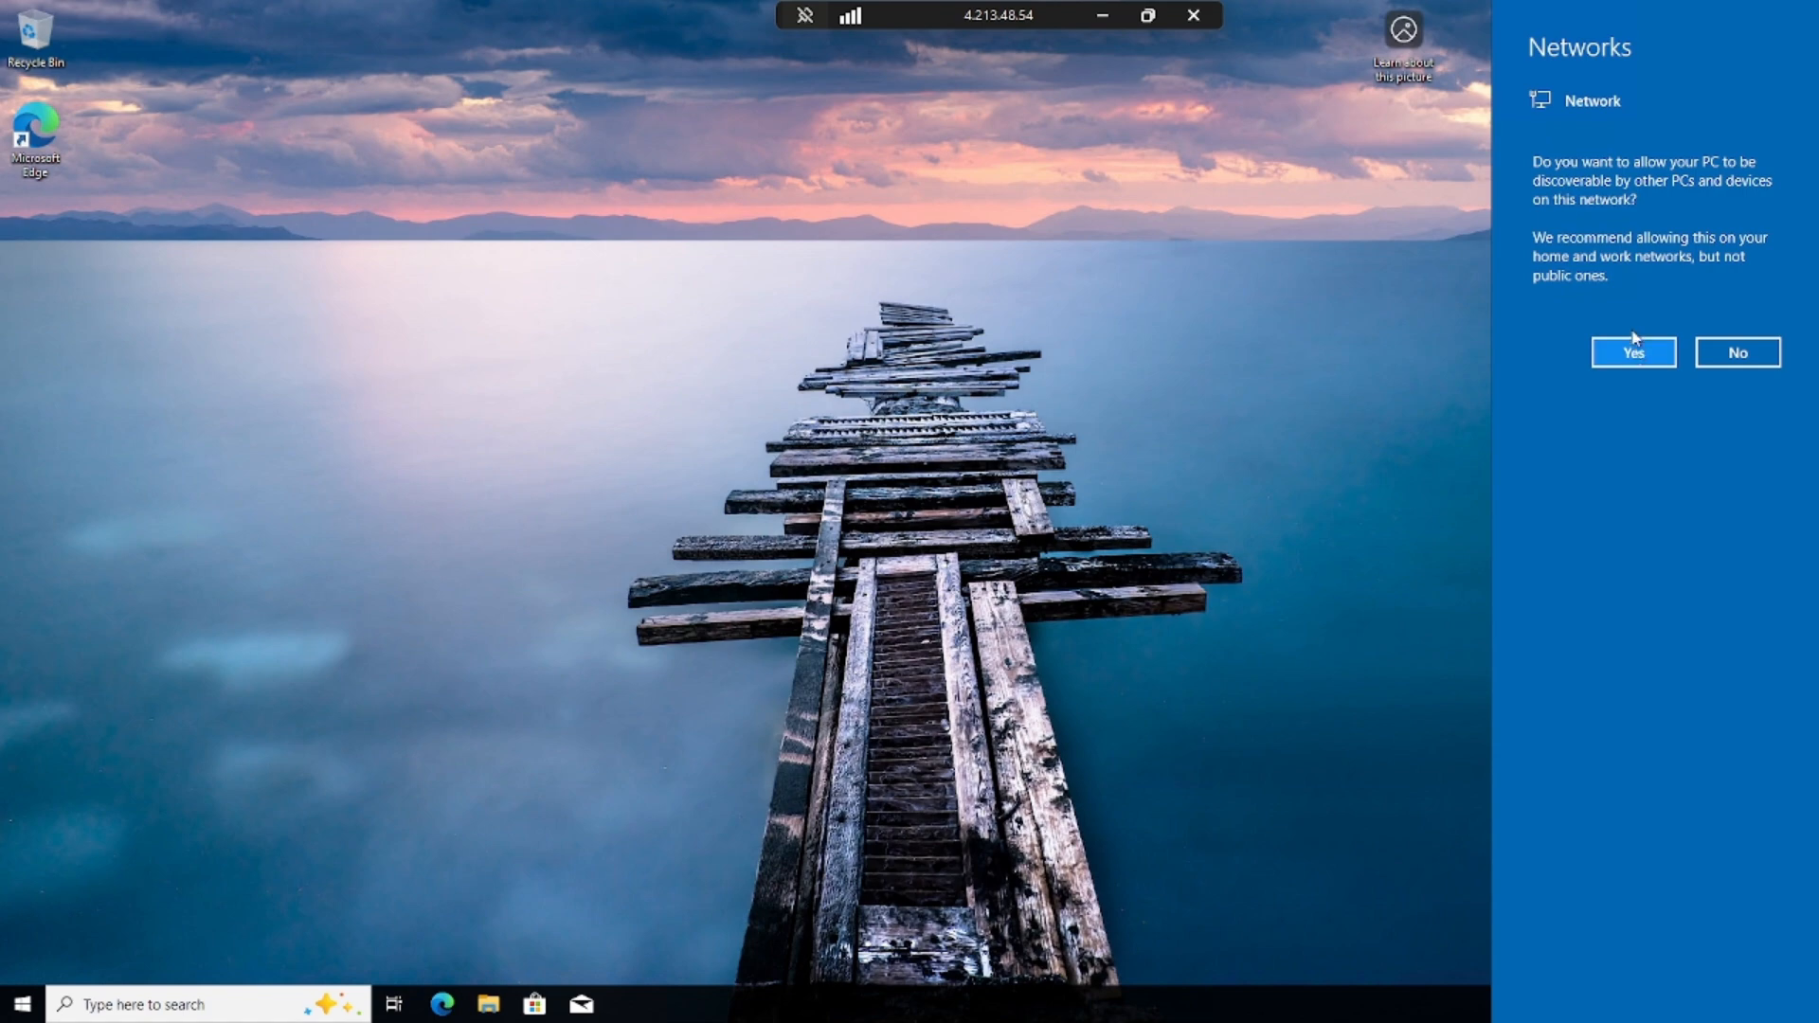
{"action": "left_click", "coordinate": [1604, 361]}
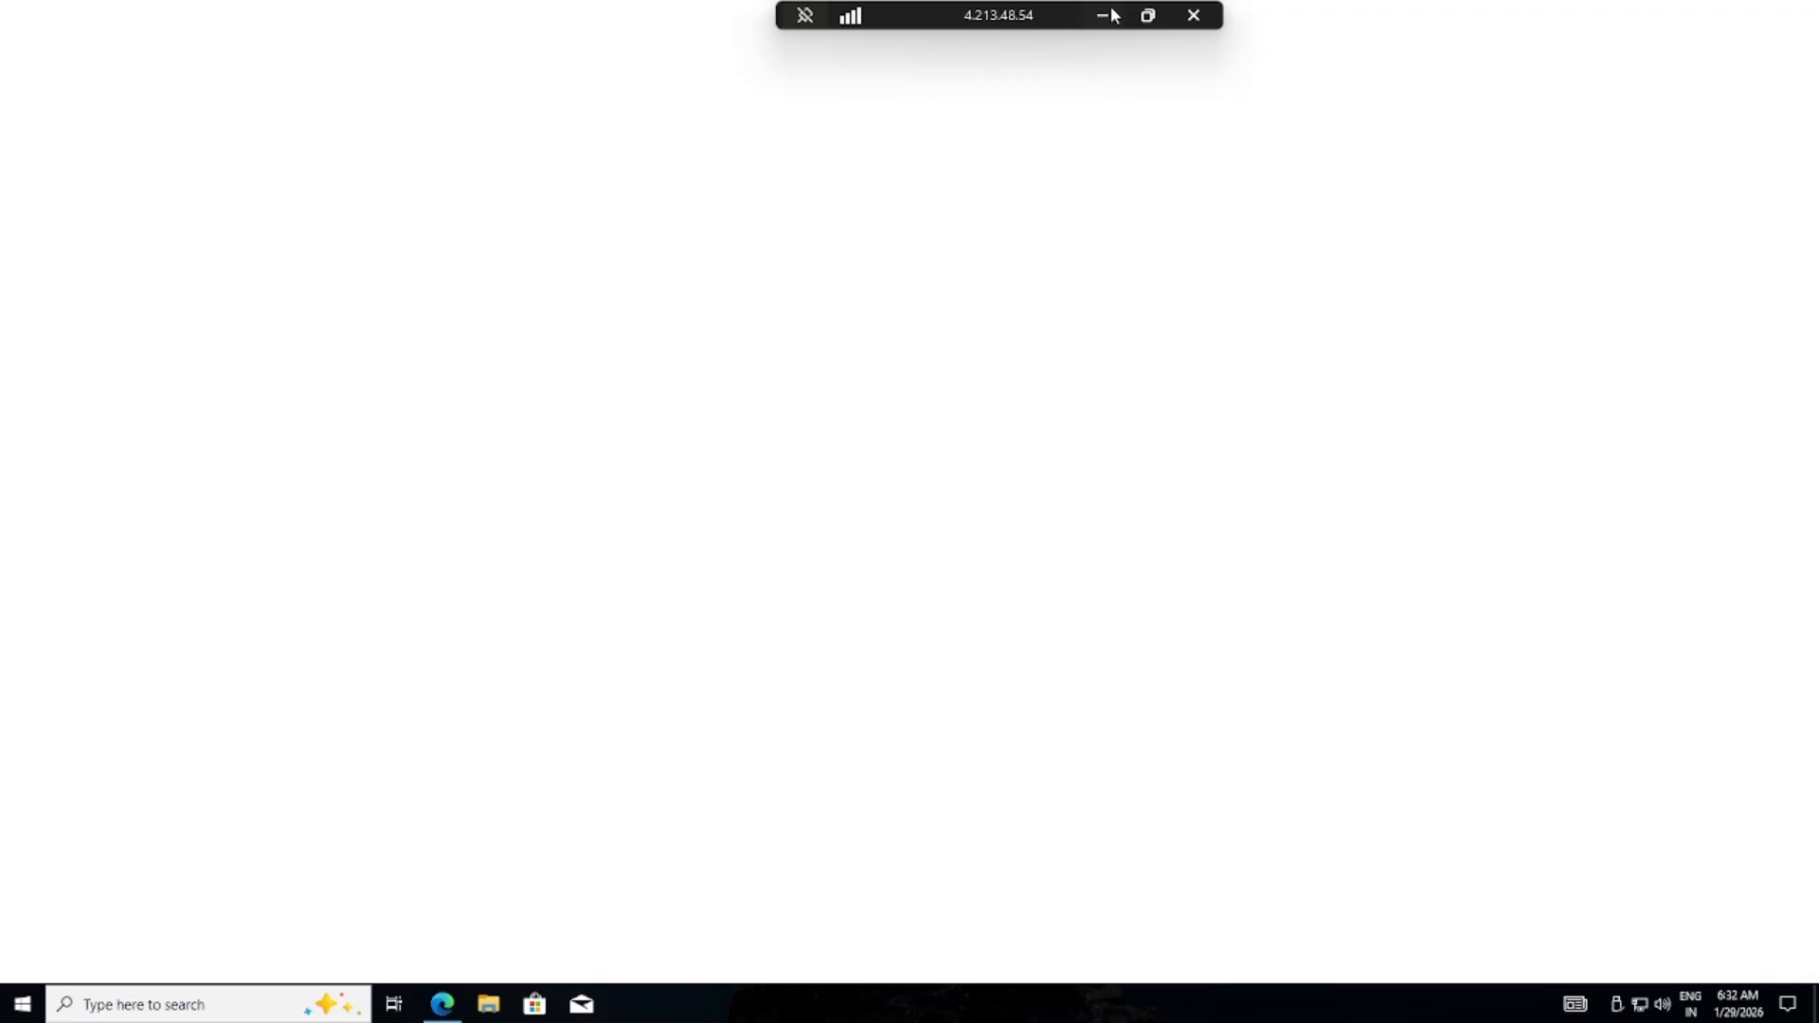
{"action": "left_click", "coordinate": [1107, 15]}
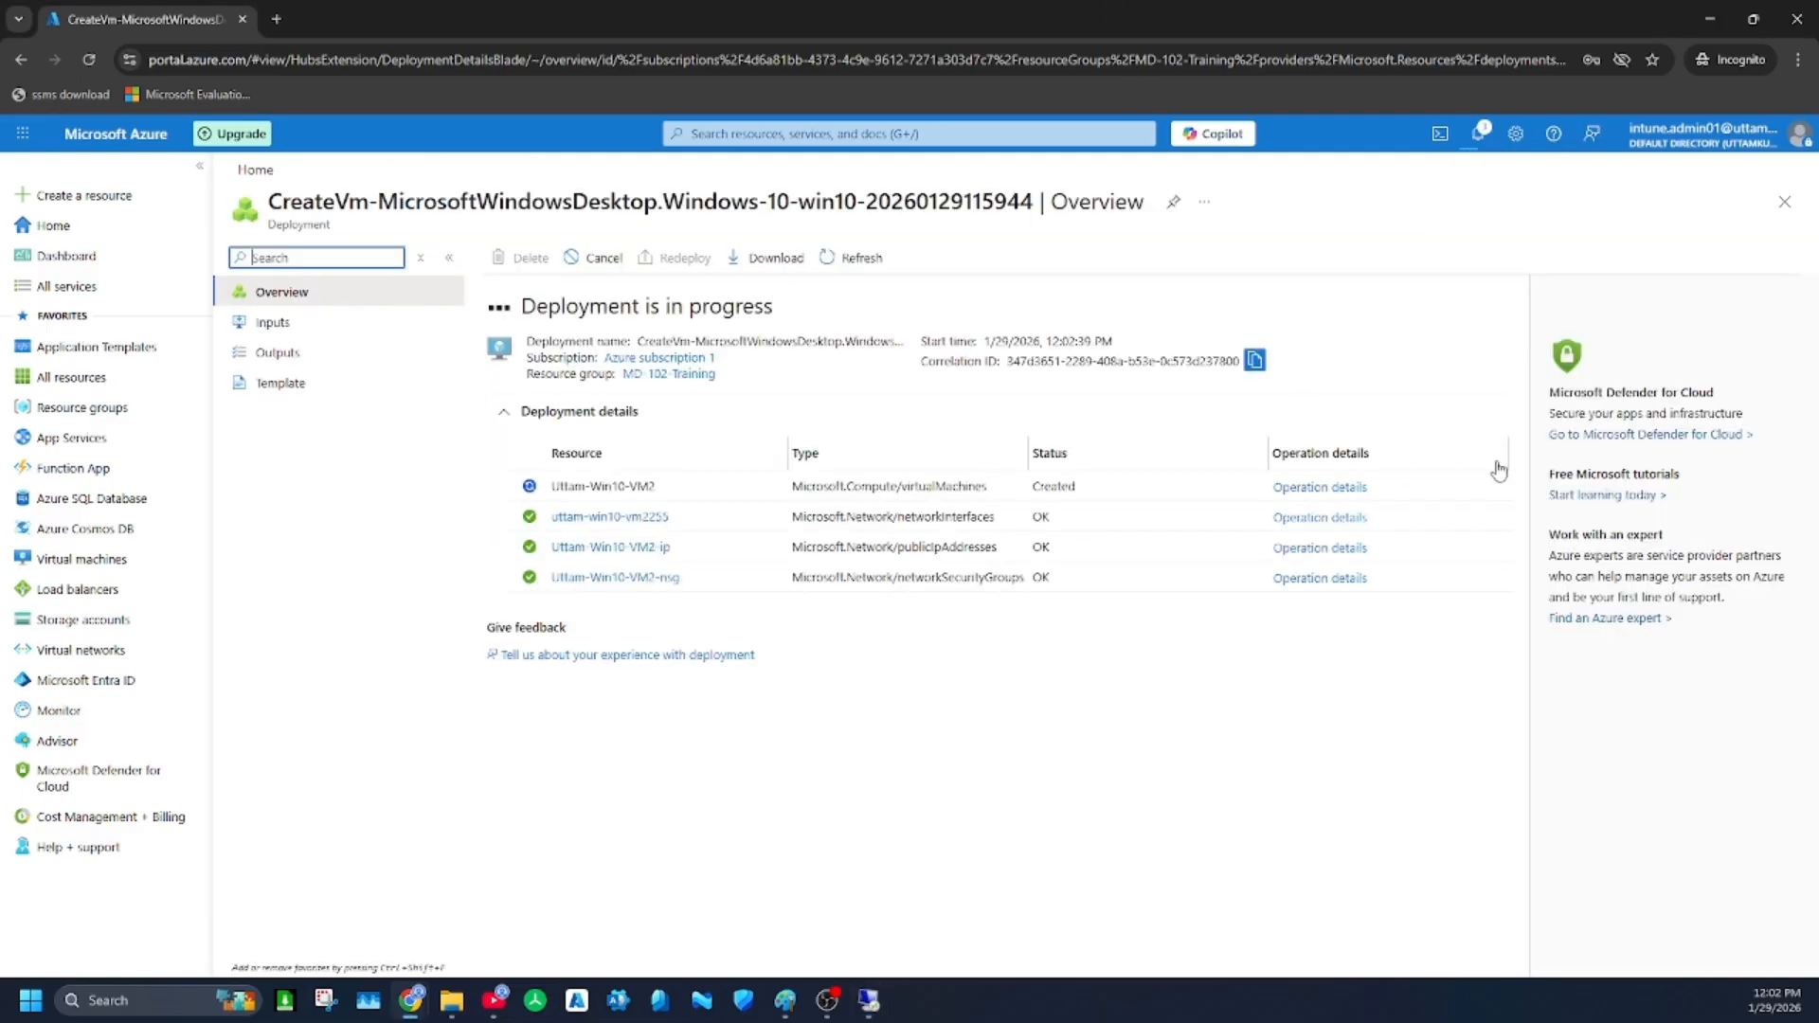
Check the second VM's deployment progress in the portal notifications
{"action": "left_click", "coordinate": [1343, 272]}
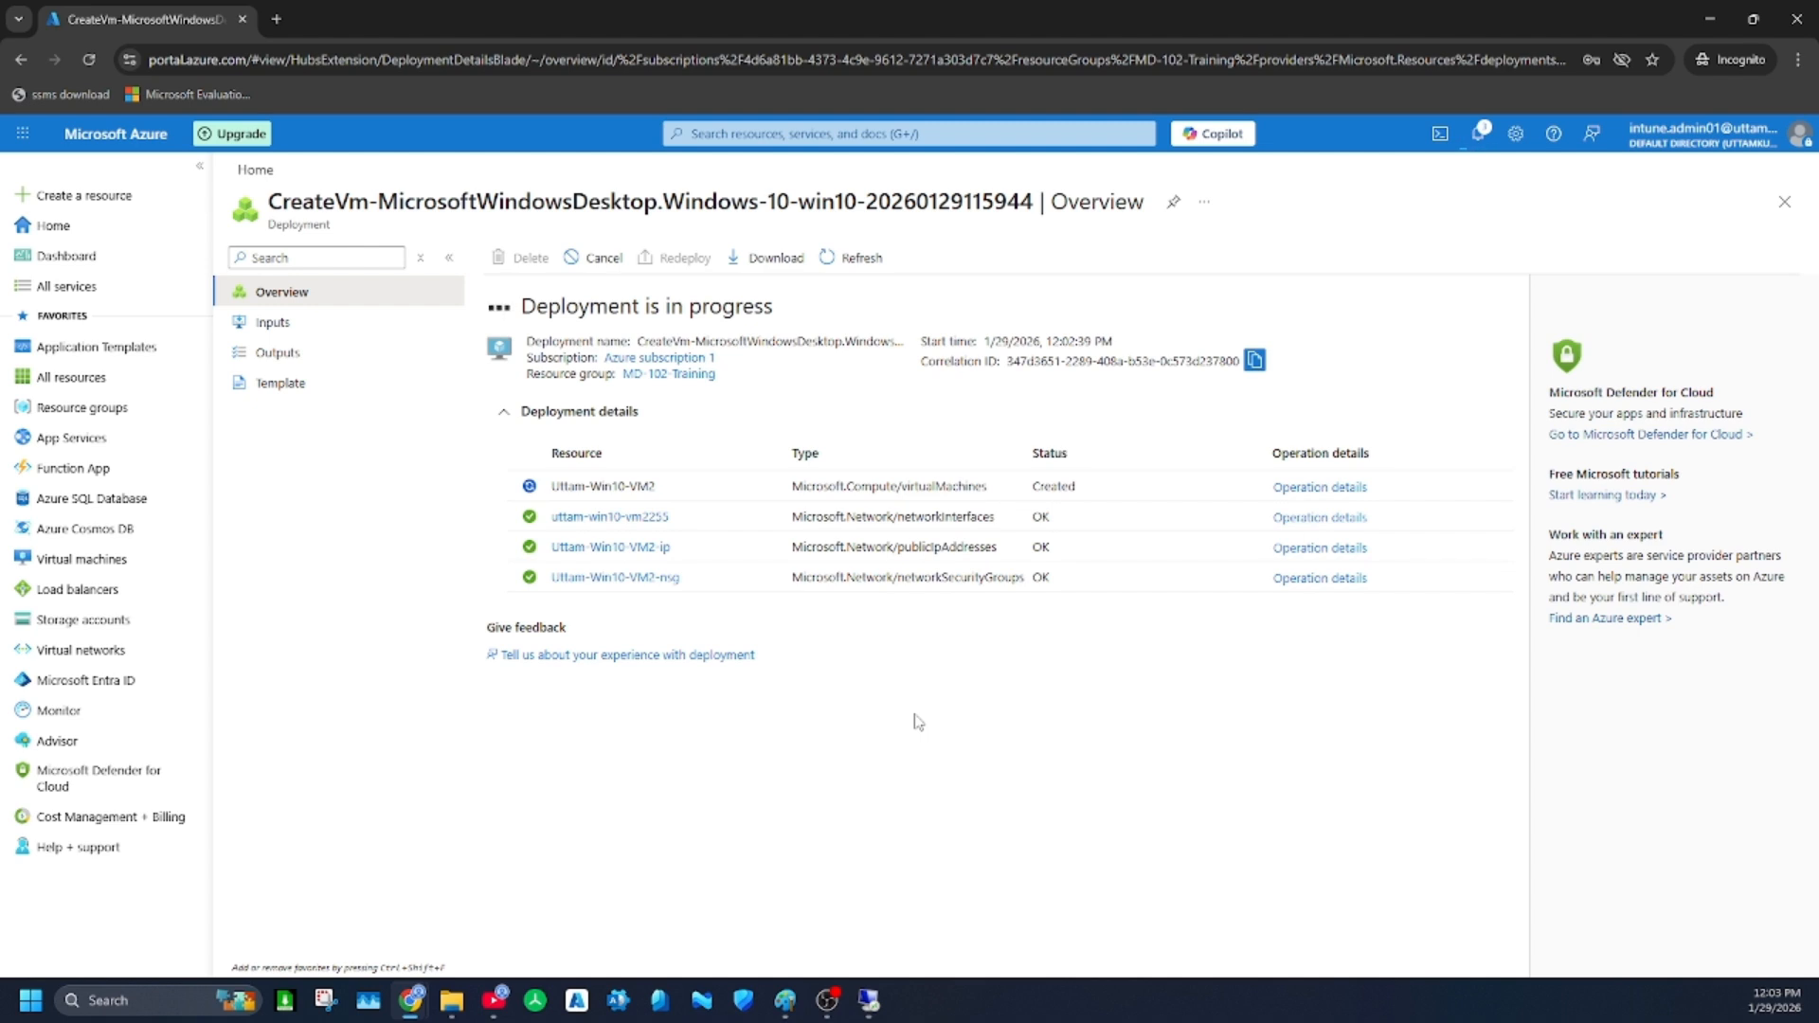
{"action": "left_click", "coordinate": [1478, 133]}
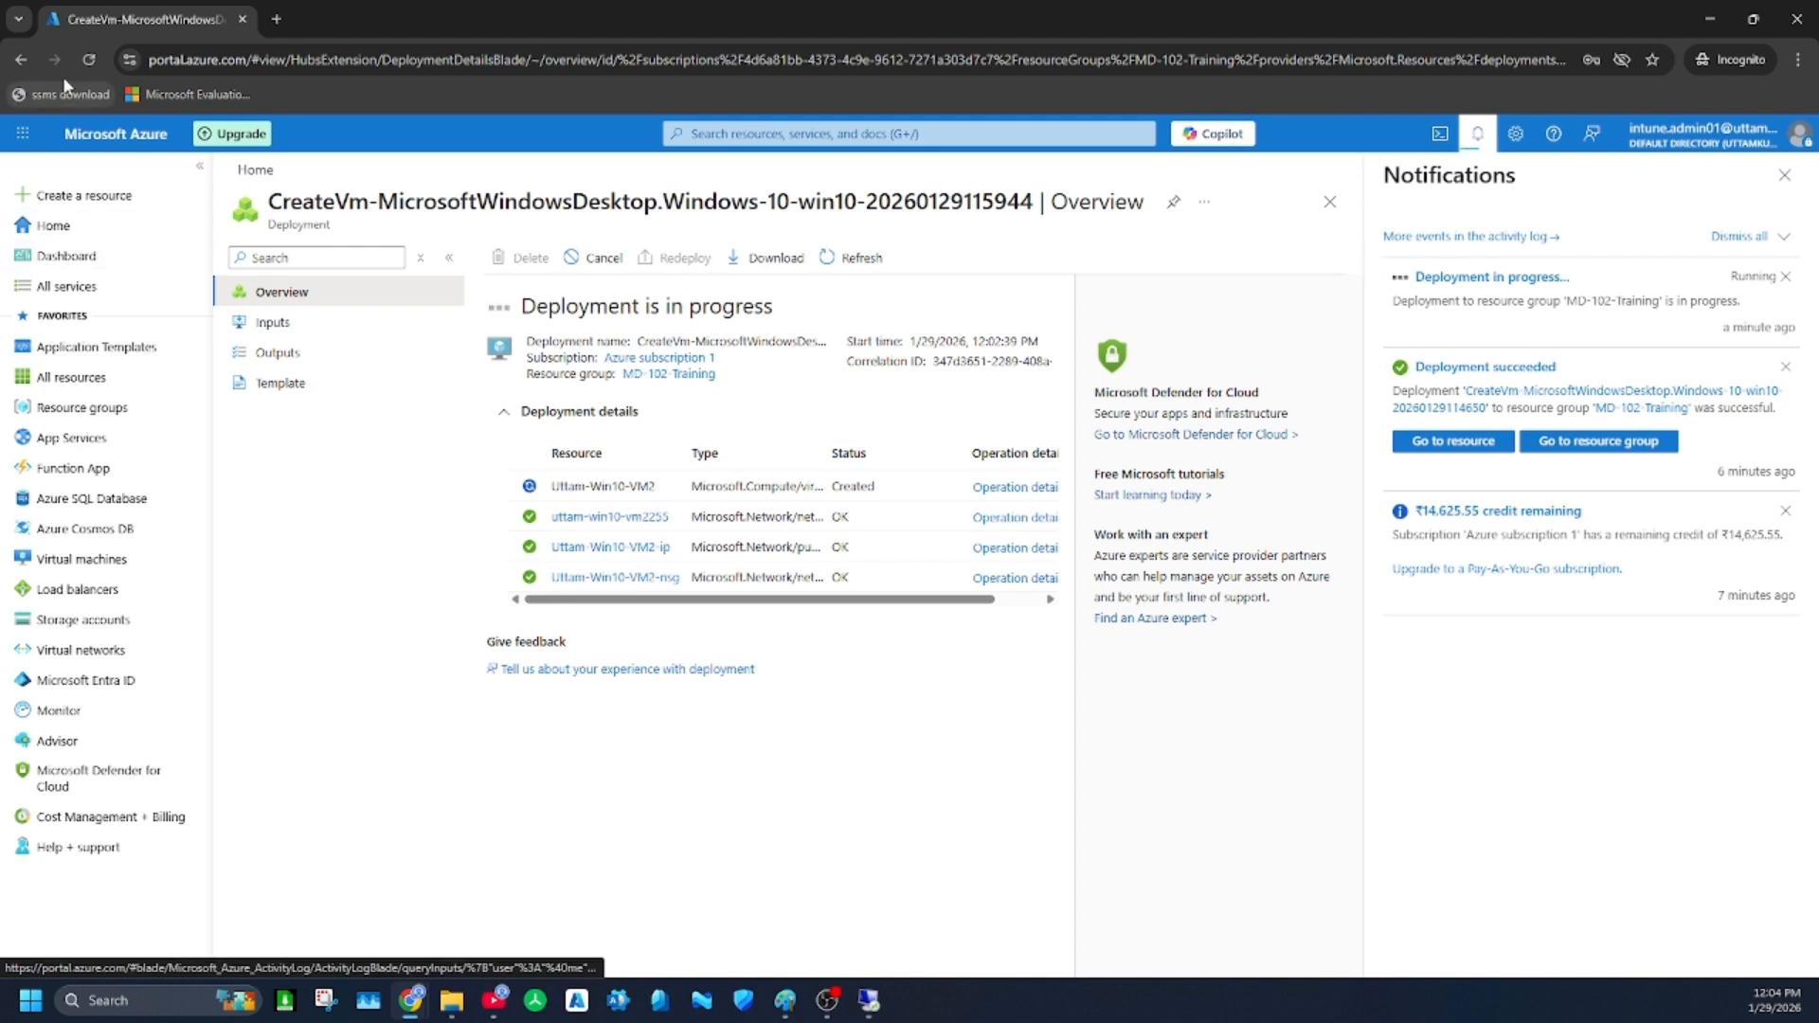
Reload the portal and complete the admin account's required security setup with Microsoft Authenticator as the verification method
{"action": "left_click", "coordinate": [84, 61]}
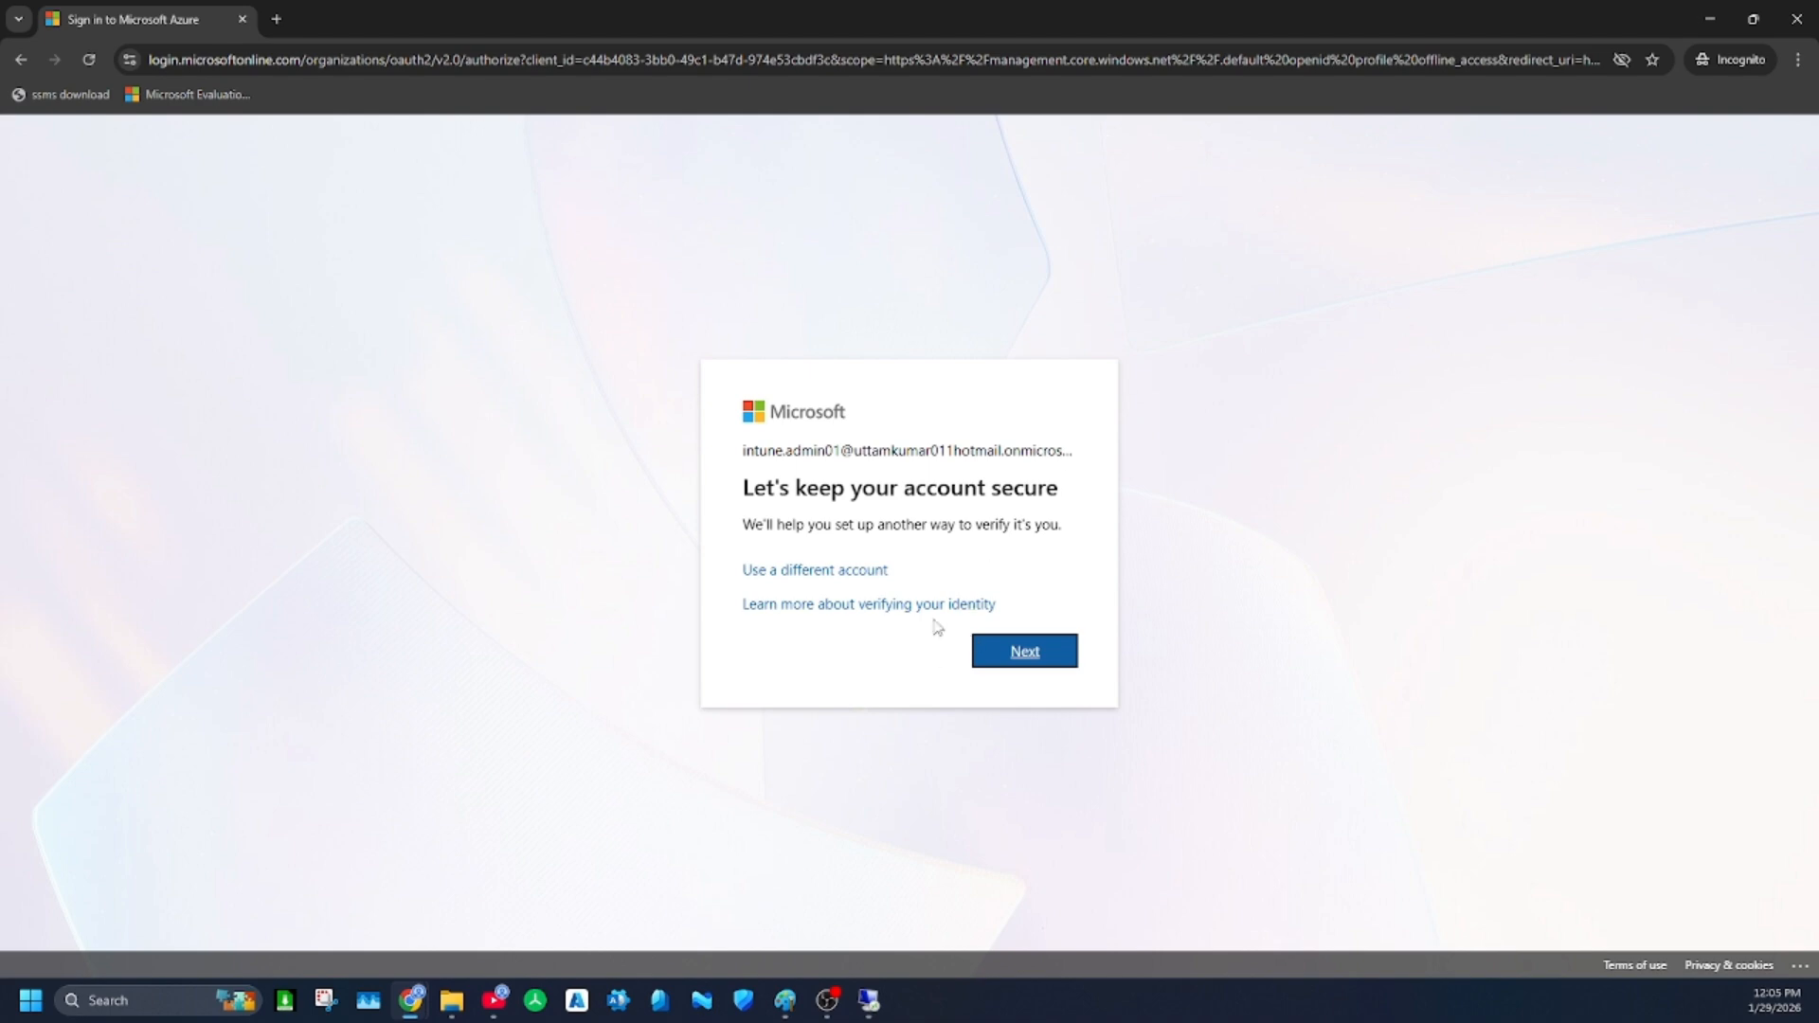
{"action": "left_click", "coordinate": [1022, 654]}
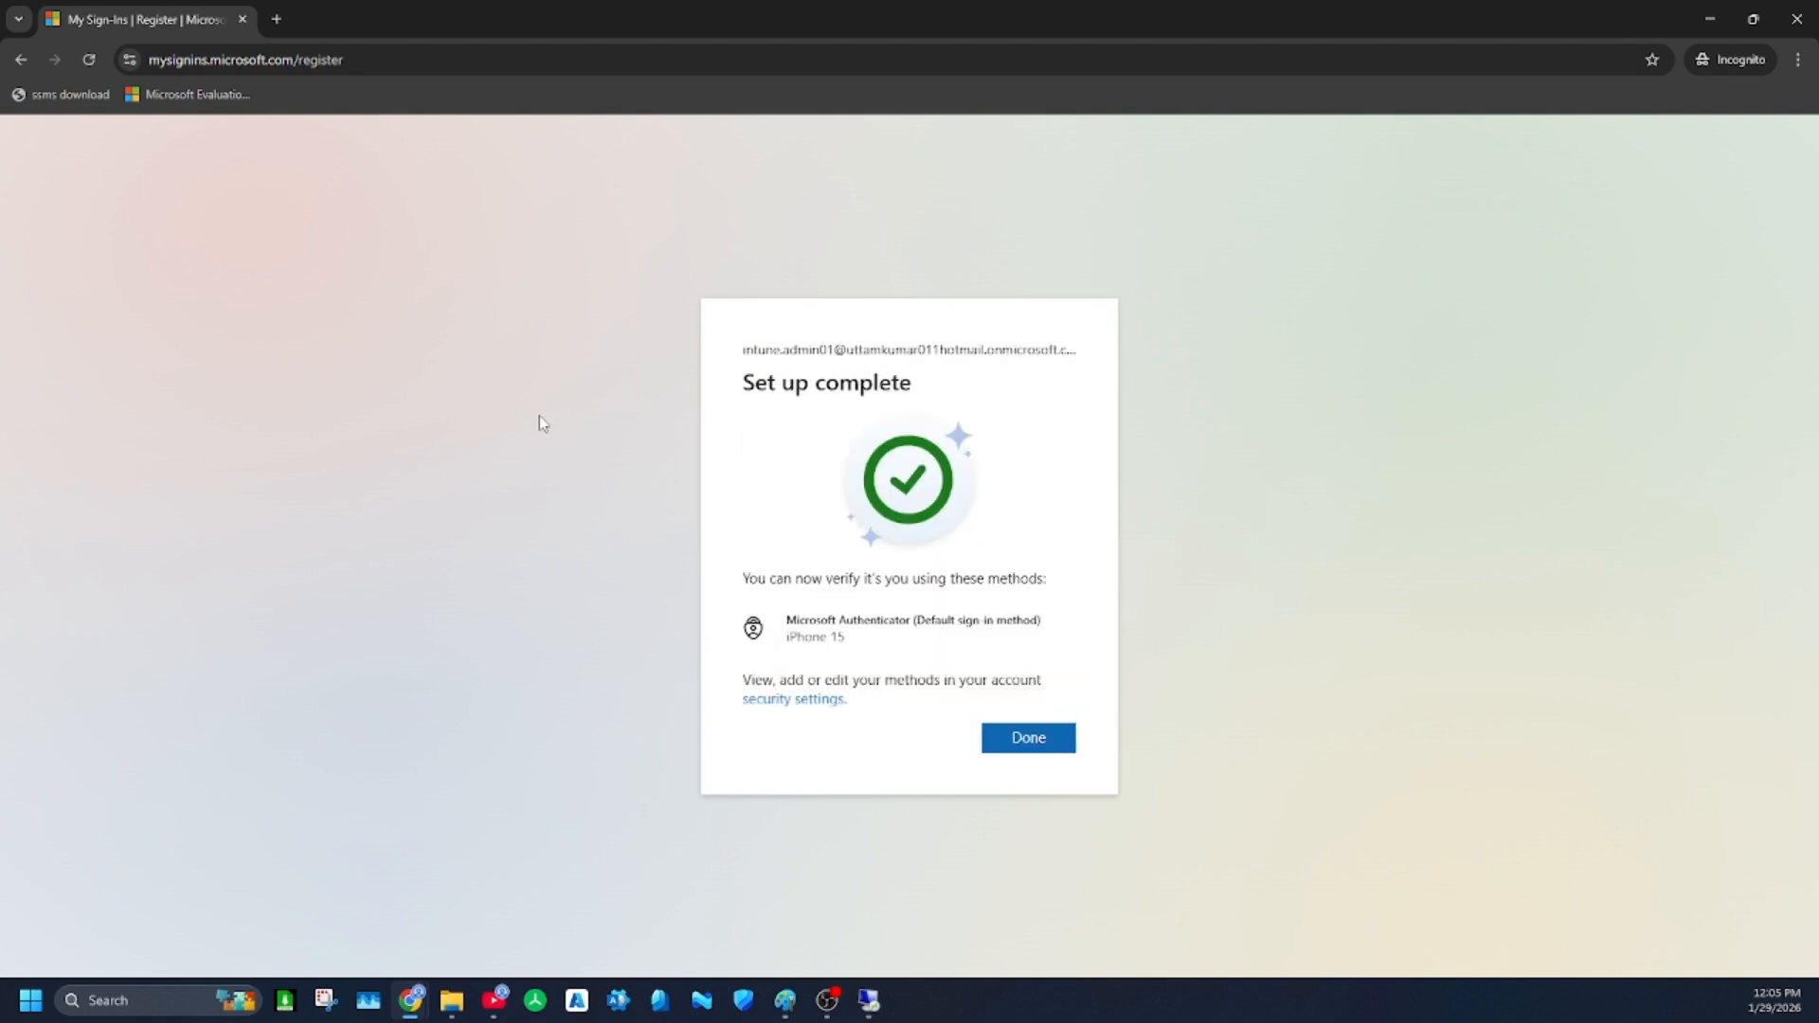
{"action": "left_click", "coordinate": [1040, 732]}
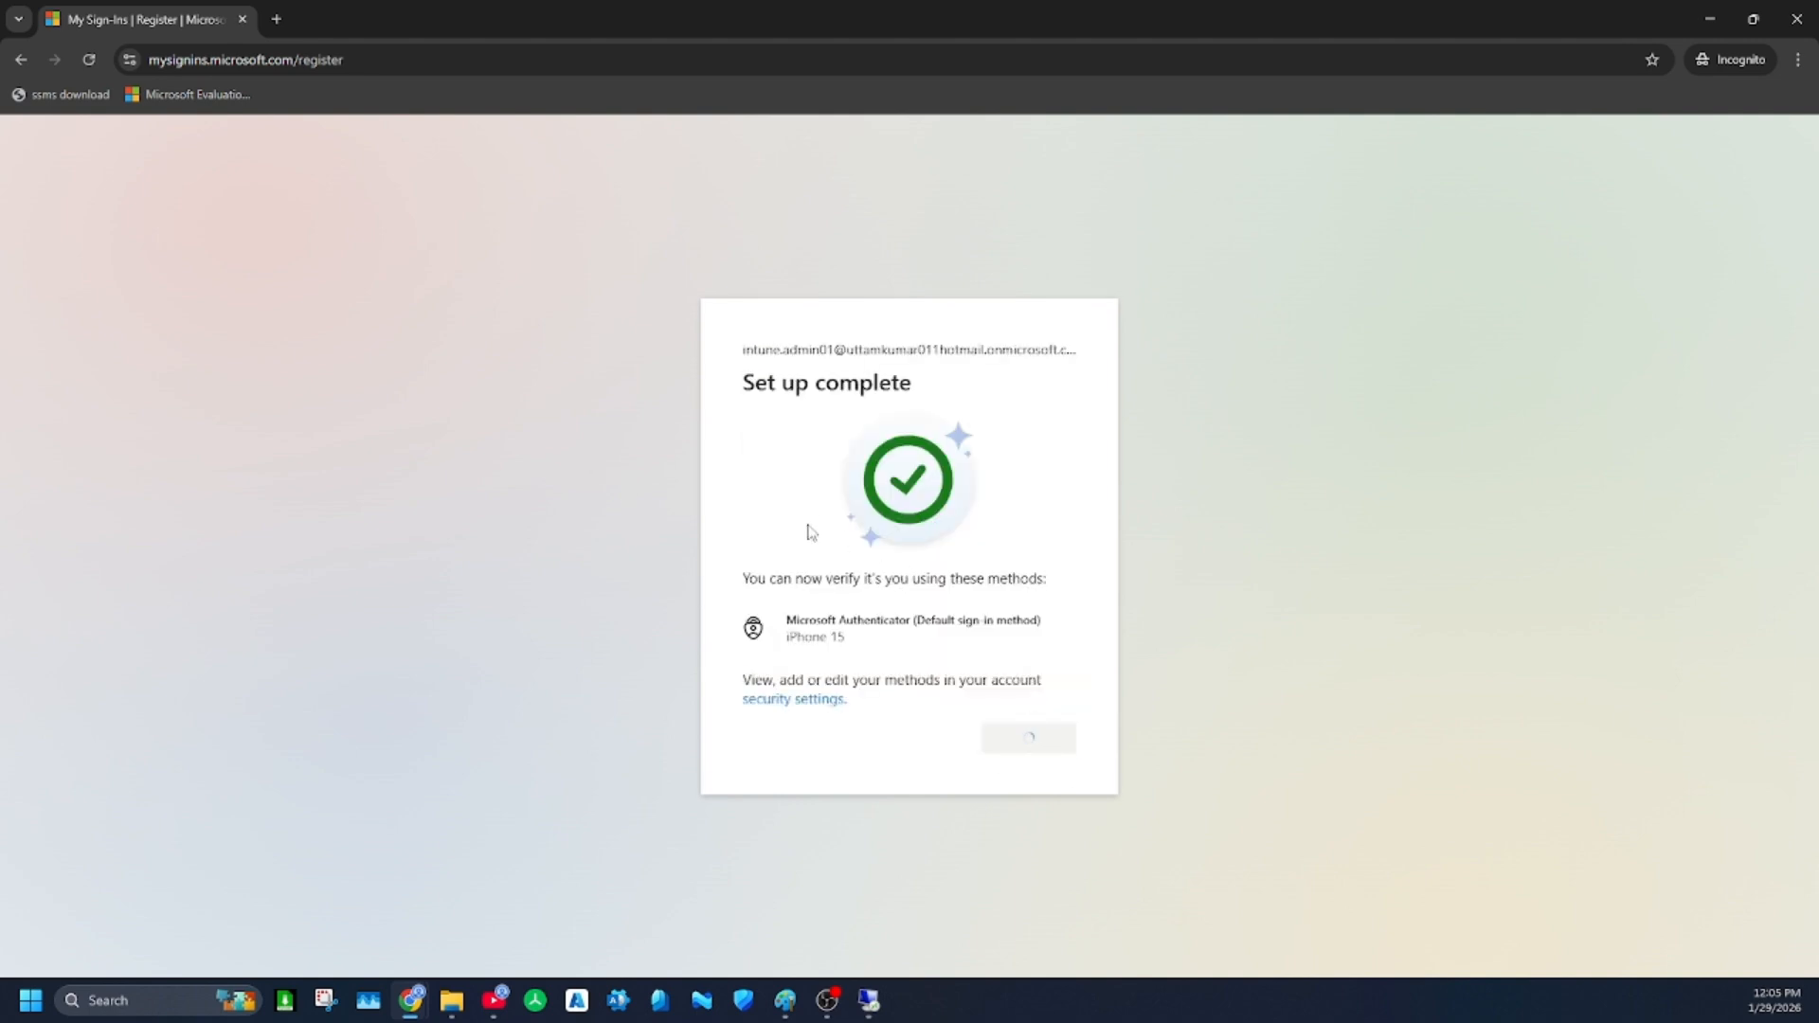